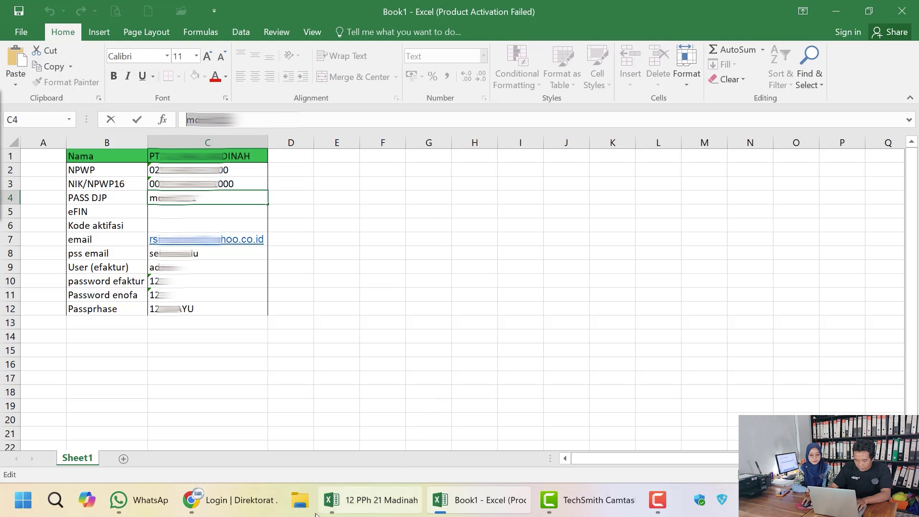
- Switch to the DJP Online login page in Chrome and log in with the account password and the displayed security code
{"action": "left_click", "coordinate": [232, 499]}
{"action": "left_click", "coordinate": [397, 327]}
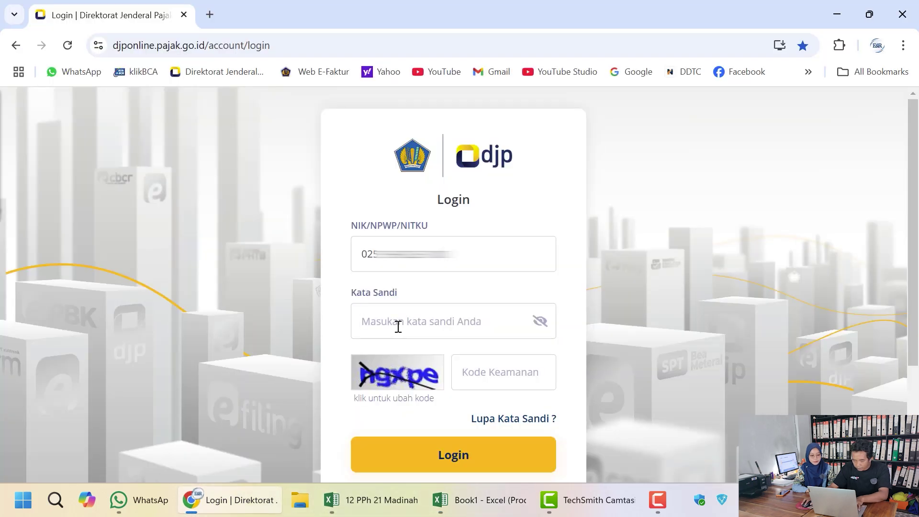
{"action": "key", "text": "ctrl+v"}
{"action": "left_click", "coordinate": [506, 378]}
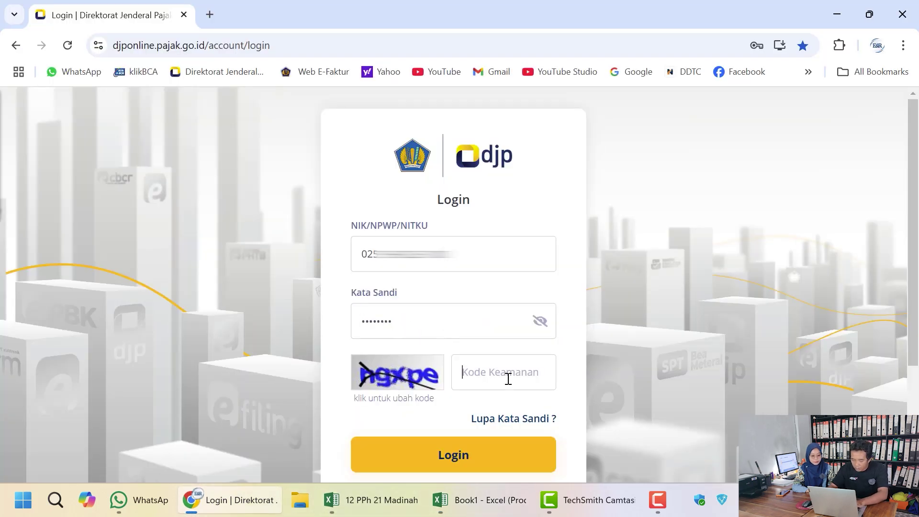
{"action": "type", "text": "n"}
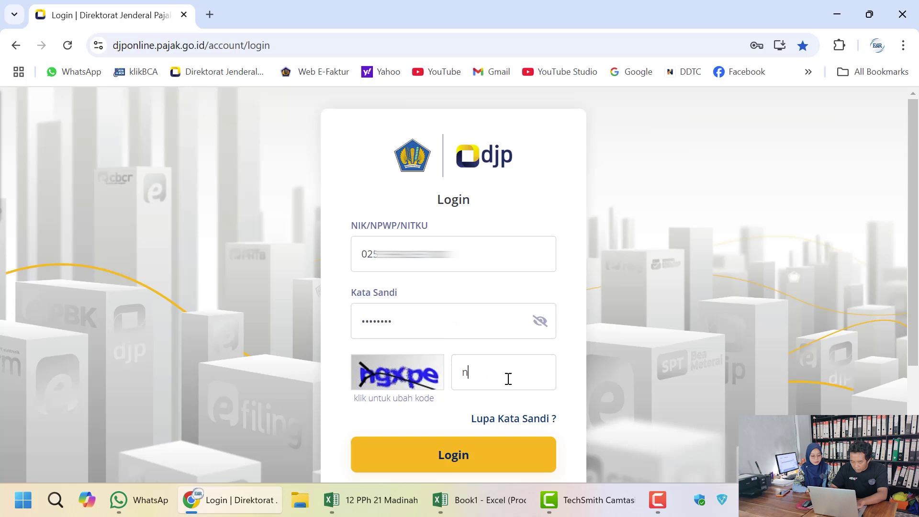
{"action": "type", "text": "gxpe"}
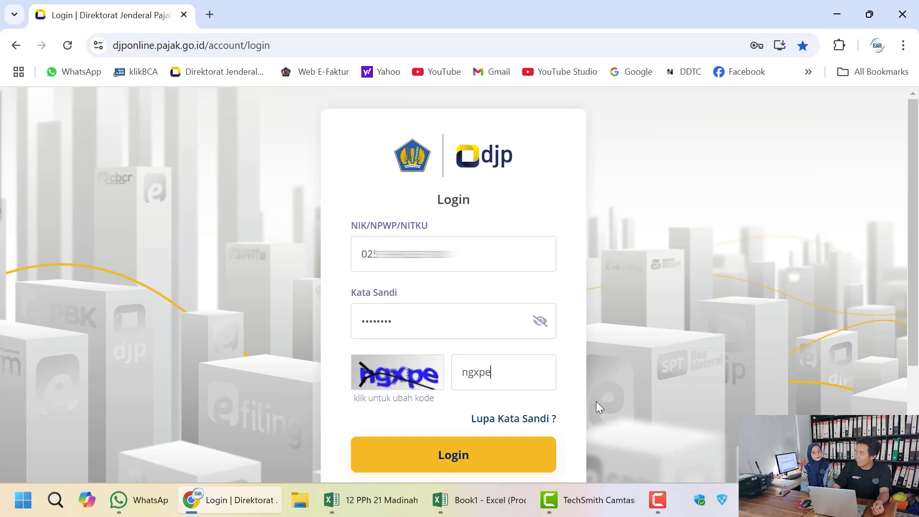
{"action": "left_click", "coordinate": [540, 466]}
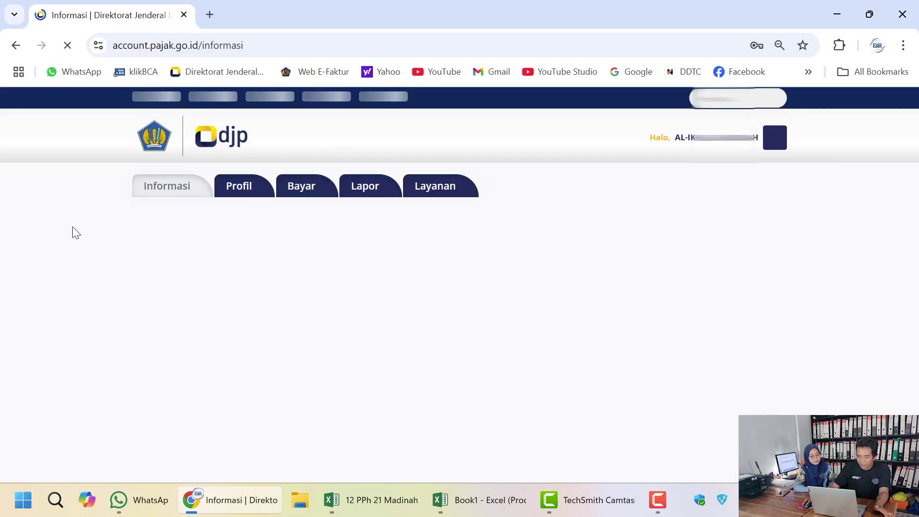
- Dismiss the browser's password warning and check the registered email and phone number on the Informasi page
{"action": "scroll", "coordinate": [372, 330], "scroll_direction": "down", "scroll_amount": 1}
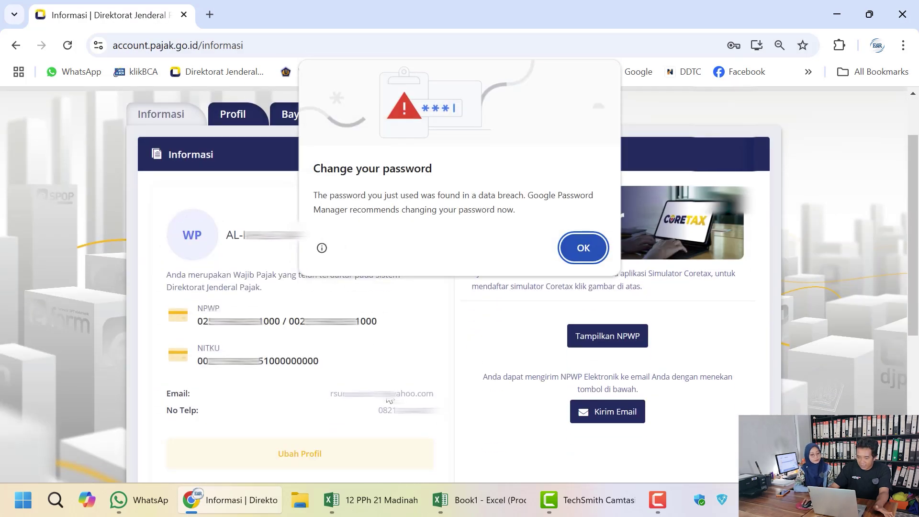
{"action": "left_click", "coordinate": [587, 251]}
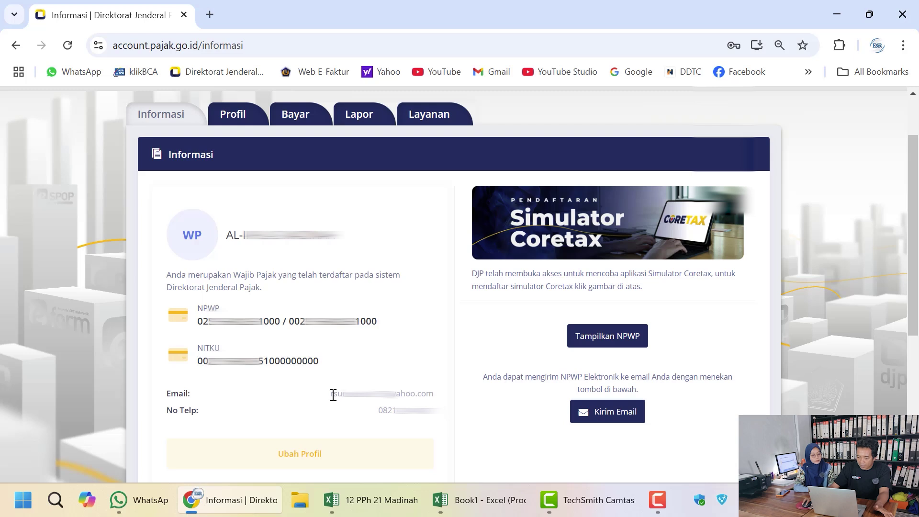
{"action": "left_click_drag", "start_coordinate": [330, 393], "coordinate": [443, 413]}
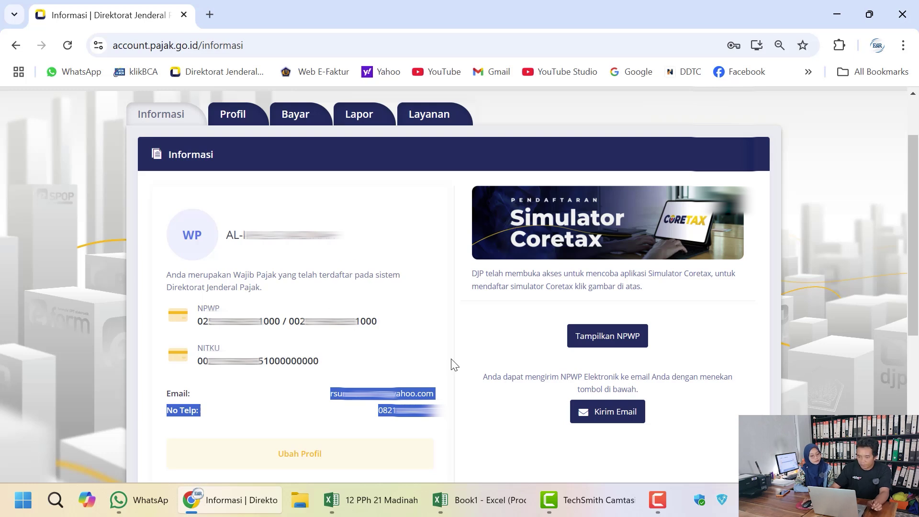
{"action": "left_click", "coordinate": [408, 364]}
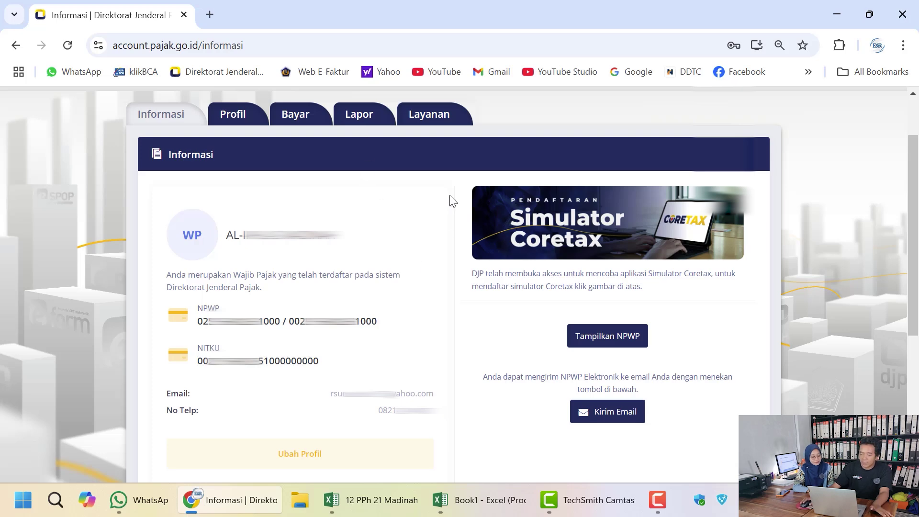
- Open the e-Bupot 21/26 application from the Pra Pelaporan section of Lapor, dismissing the information notice
{"action": "left_click", "coordinate": [369, 119]}
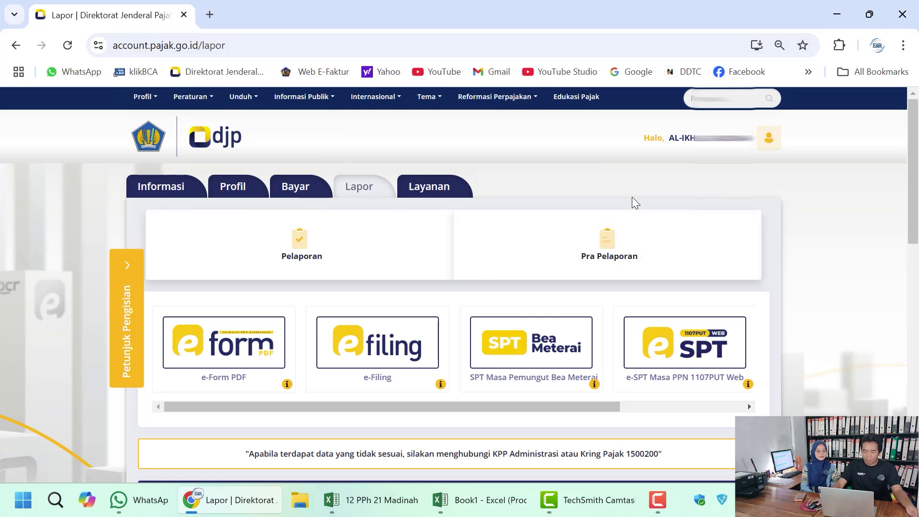
{"action": "left_click", "coordinate": [608, 255]}
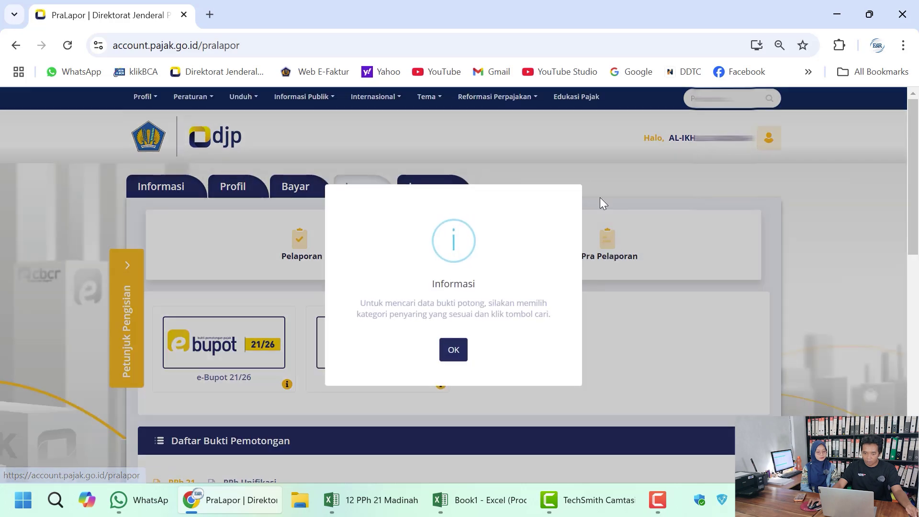
{"action": "left_click", "coordinate": [457, 349]}
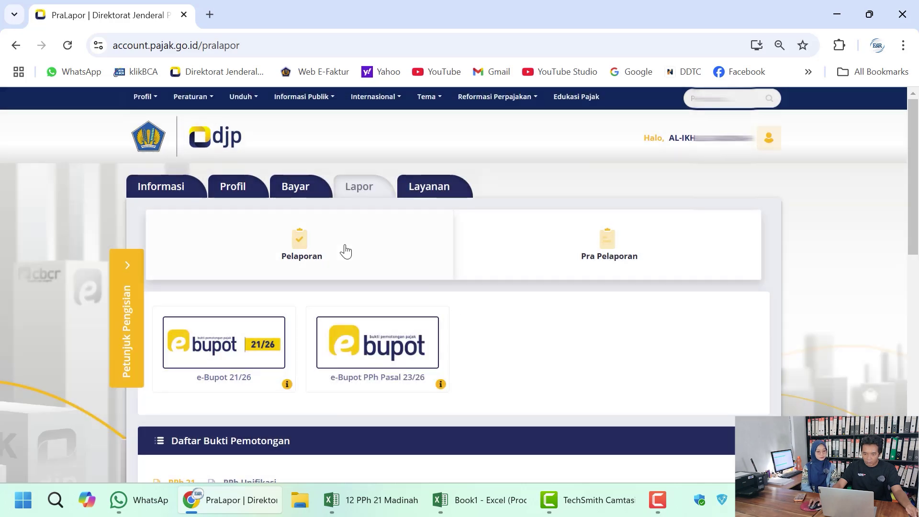
{"action": "left_click", "coordinate": [217, 348]}
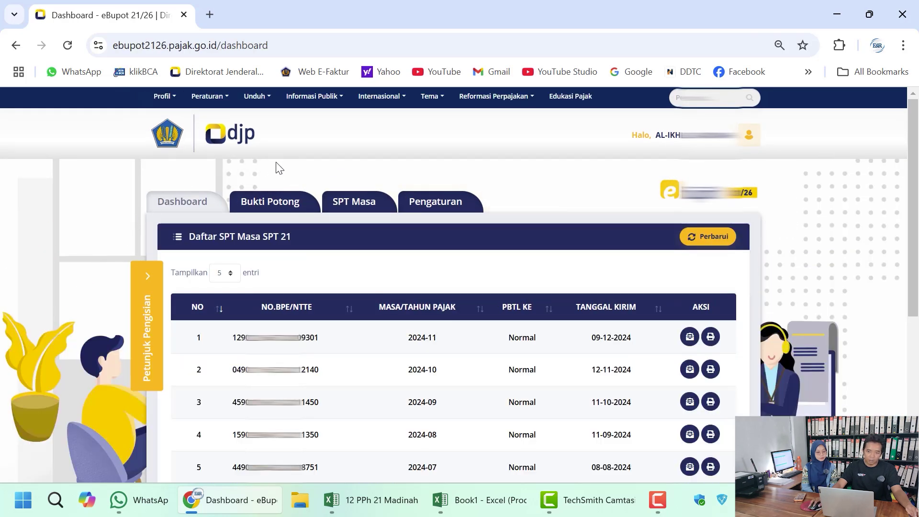
- Go to Bukti Potong and open the recording form for Bupot Tahunan A1
{"action": "left_click", "coordinate": [287, 205]}
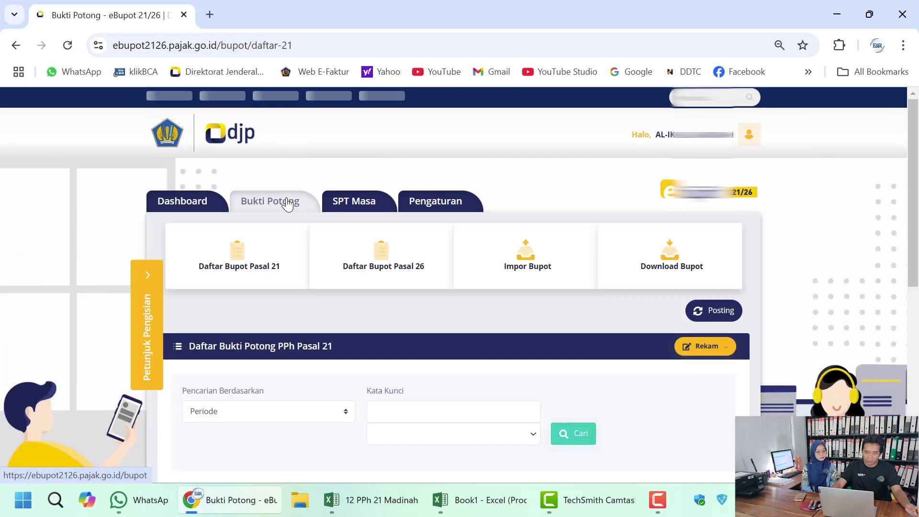
{"action": "left_click", "coordinate": [706, 349]}
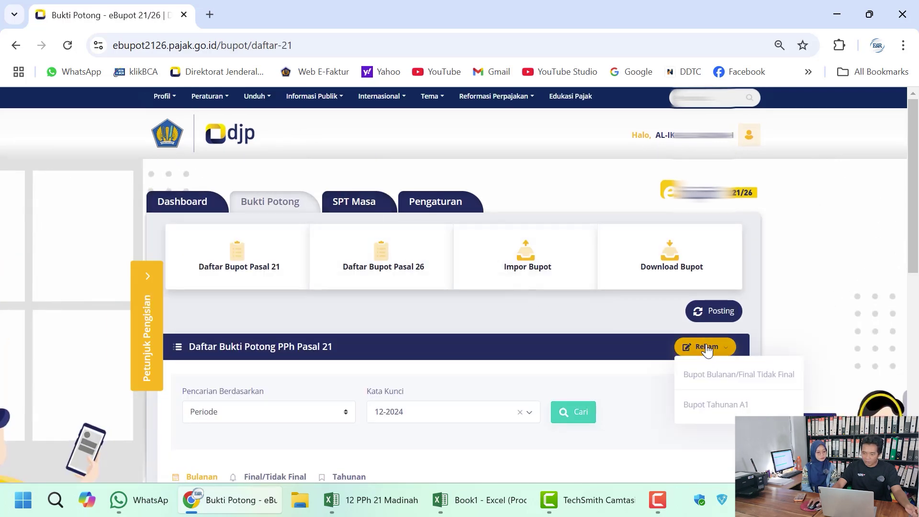
{"action": "left_click", "coordinate": [745, 406]}
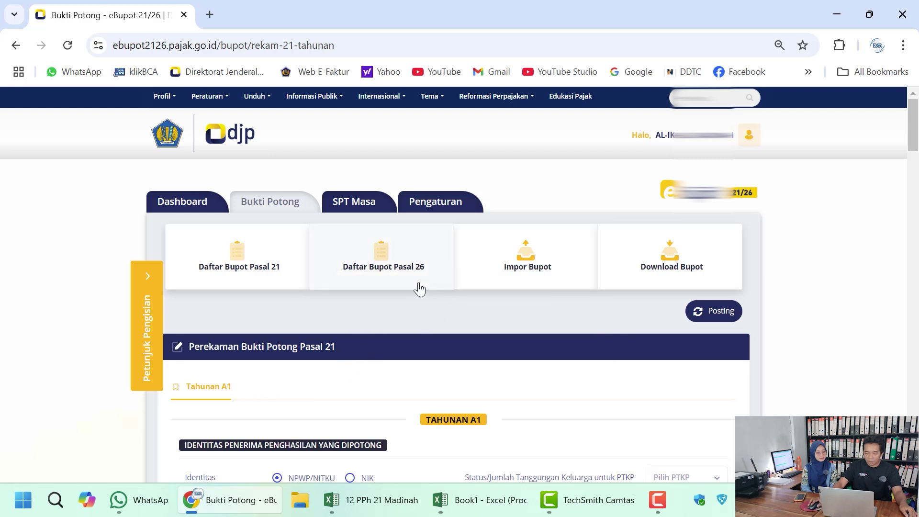
- Open the Impor Bupot page, review its import form and expand the Petunjuk Pengisian instructions
{"action": "left_click", "coordinate": [540, 264]}
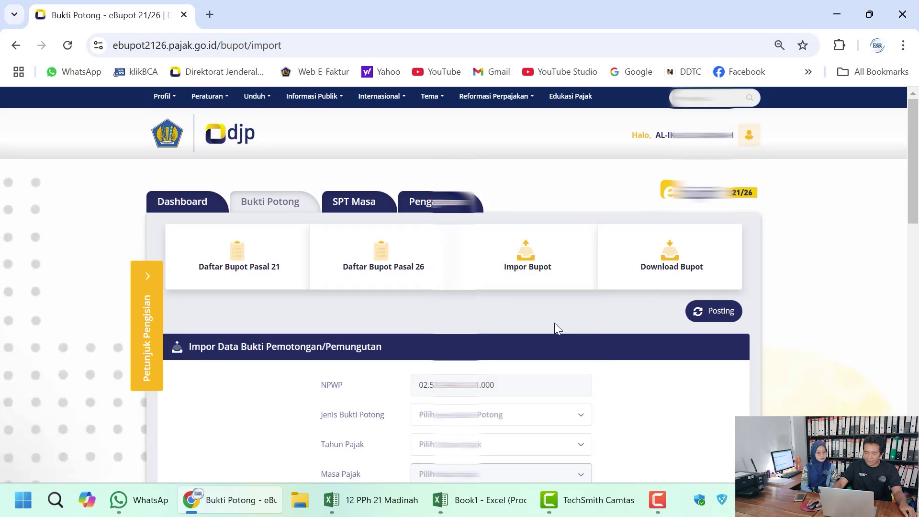
{"action": "scroll", "coordinate": [548, 358], "scroll_direction": "down", "scroll_amount": 1}
{"action": "scroll", "coordinate": [555, 404], "scroll_direction": "down", "scroll_amount": 1}
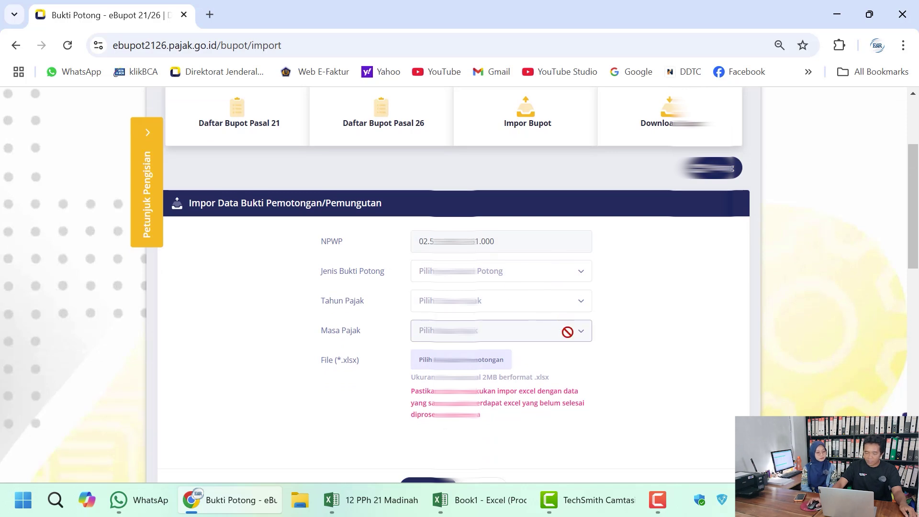
{"action": "scroll", "coordinate": [568, 333], "scroll_direction": "up", "scroll_amount": 2}
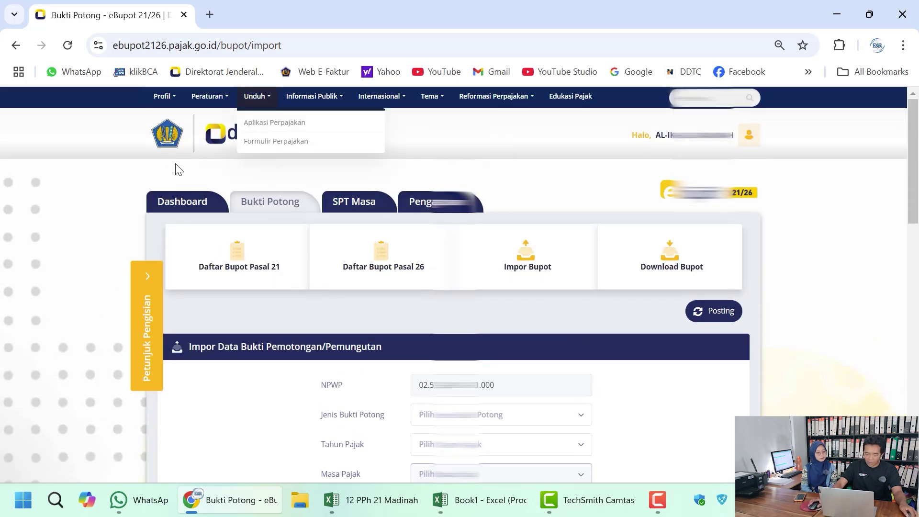
{"action": "left_click", "coordinate": [149, 309]}
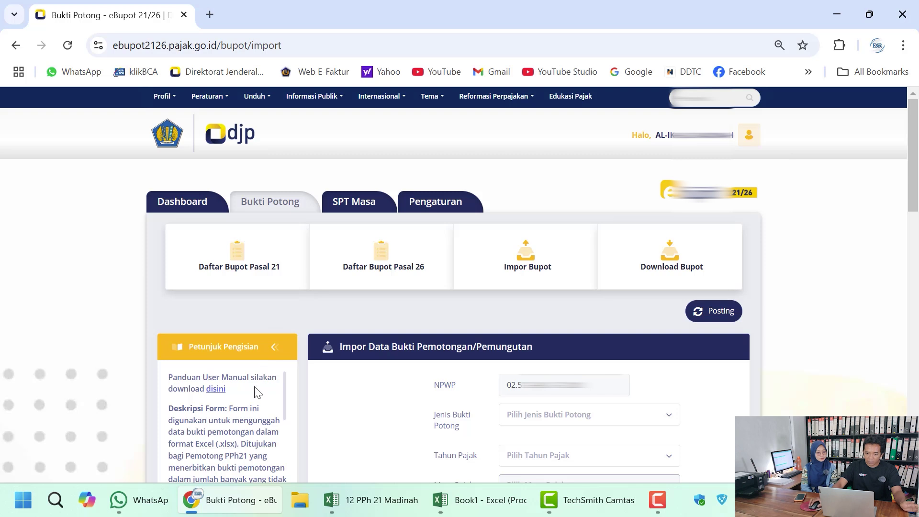
- Open the e-Bupot 21/26 user manual and read its Impor Data Bupot section through the Excel import template explanation
{"action": "left_click", "coordinate": [215, 391]}
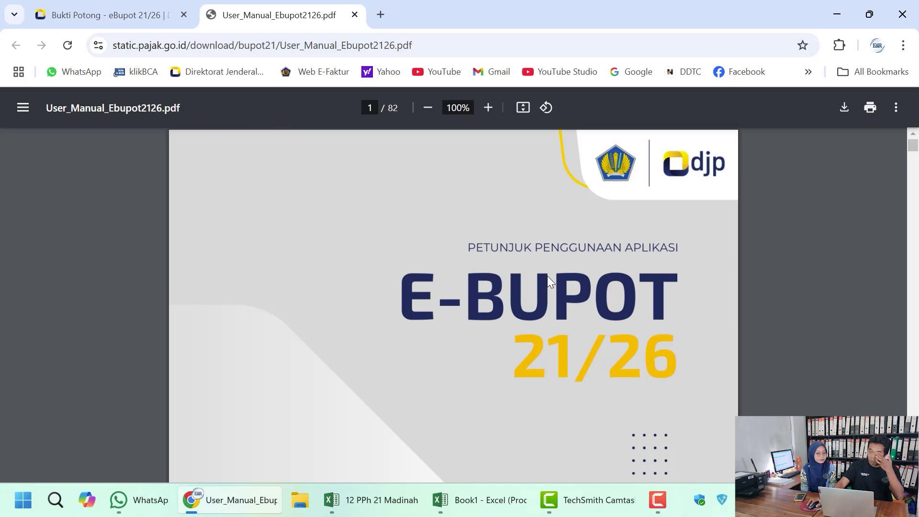
{"action": "scroll", "coordinate": [622, 264], "scroll_direction": "down", "scroll_amount": 12}
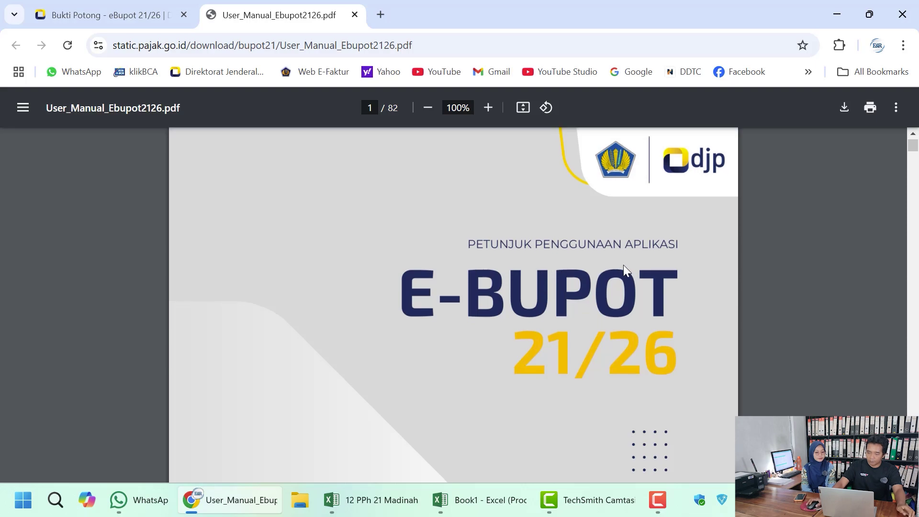
{"action": "scroll", "coordinate": [600, 288], "scroll_direction": "down", "scroll_amount": 20}
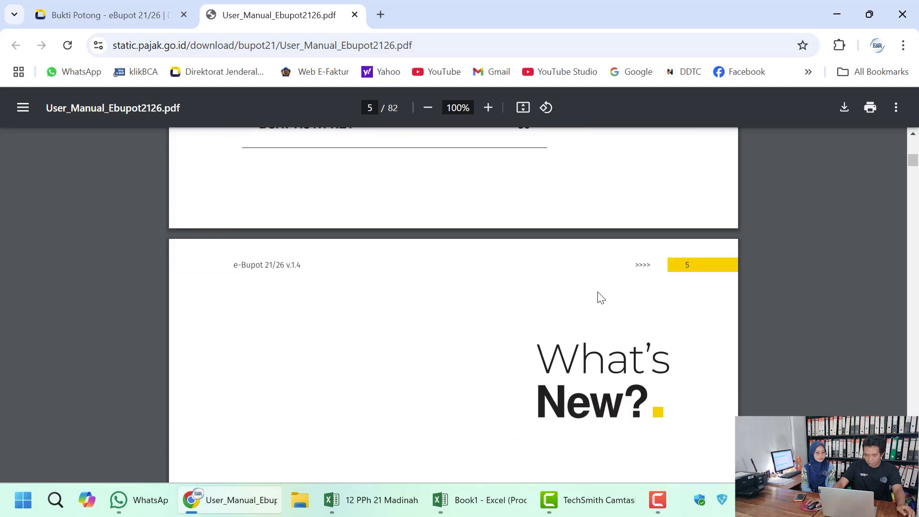
{"action": "scroll", "coordinate": [598, 291], "scroll_direction": "down", "scroll_amount": 20}
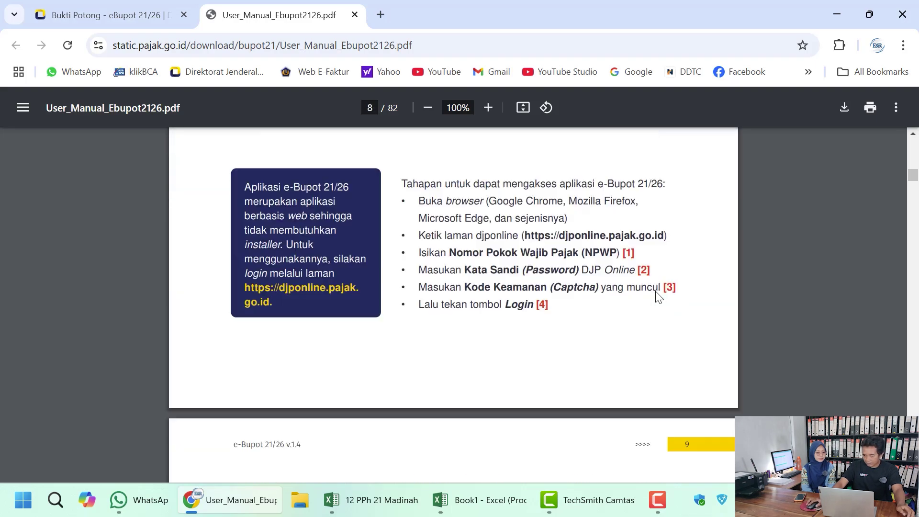
{"action": "scroll", "coordinate": [553, 305], "scroll_direction": "down", "scroll_amount": 10}
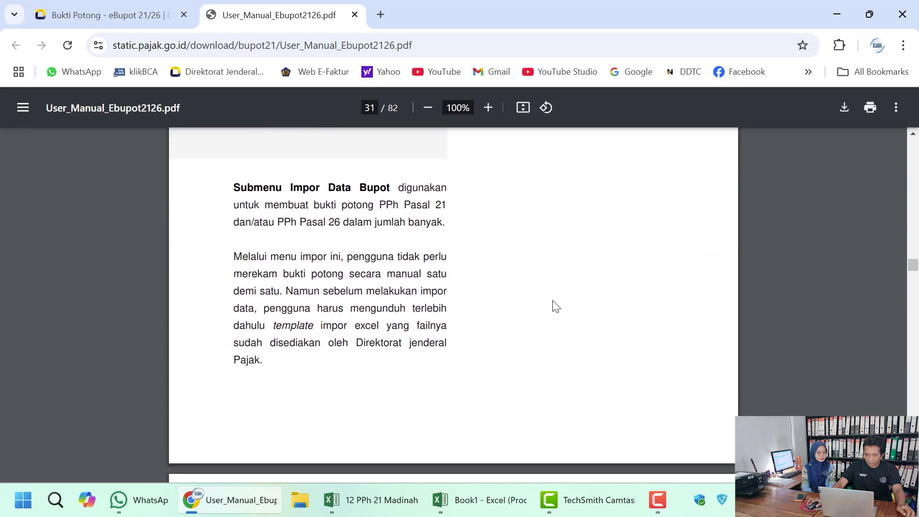
{"action": "scroll", "coordinate": [553, 306], "scroll_direction": "up", "scroll_amount": 6}
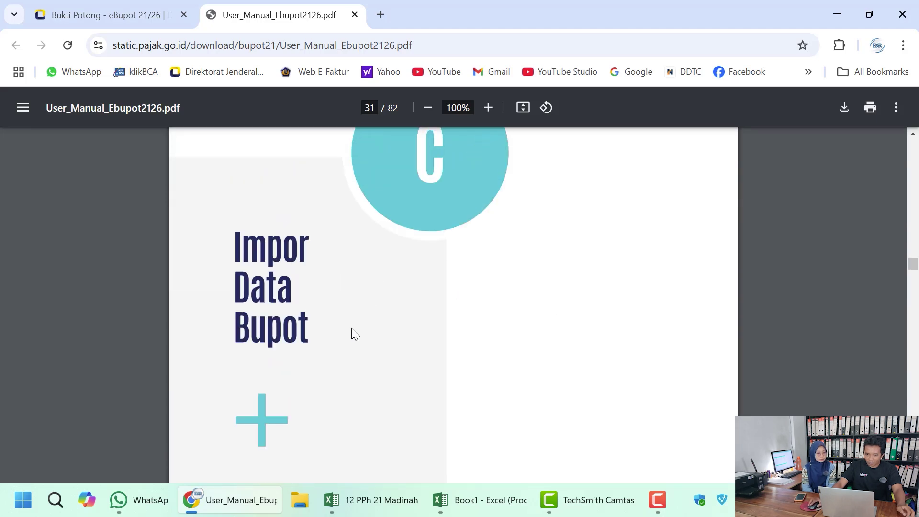
{"action": "scroll", "coordinate": [355, 330], "scroll_direction": "down", "scroll_amount": 10}
{"action": "scroll", "coordinate": [364, 329], "scroll_direction": "down", "scroll_amount": 2}
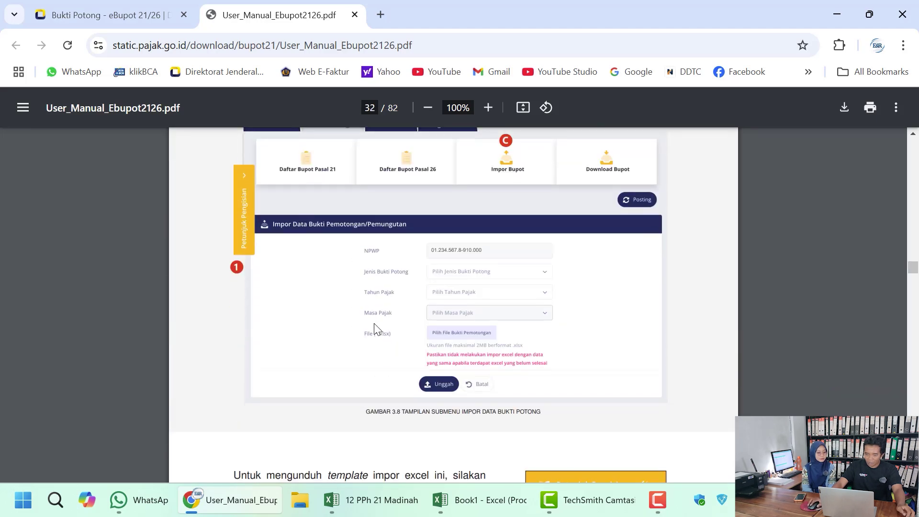
{"action": "scroll", "coordinate": [402, 334], "scroll_direction": "down", "scroll_amount": 7}
{"action": "scroll", "coordinate": [432, 314], "scroll_direction": "down", "scroll_amount": 7}
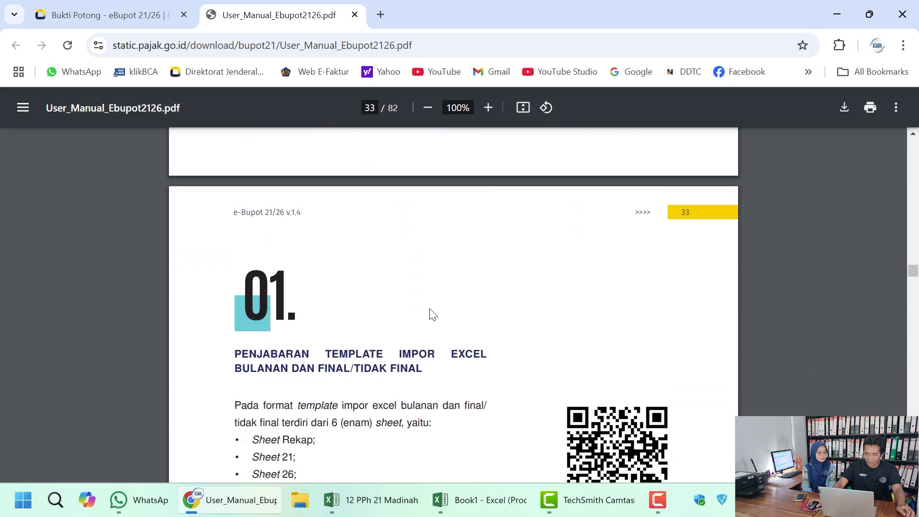
{"action": "scroll", "coordinate": [421, 343], "scroll_direction": "down", "scroll_amount": 3}
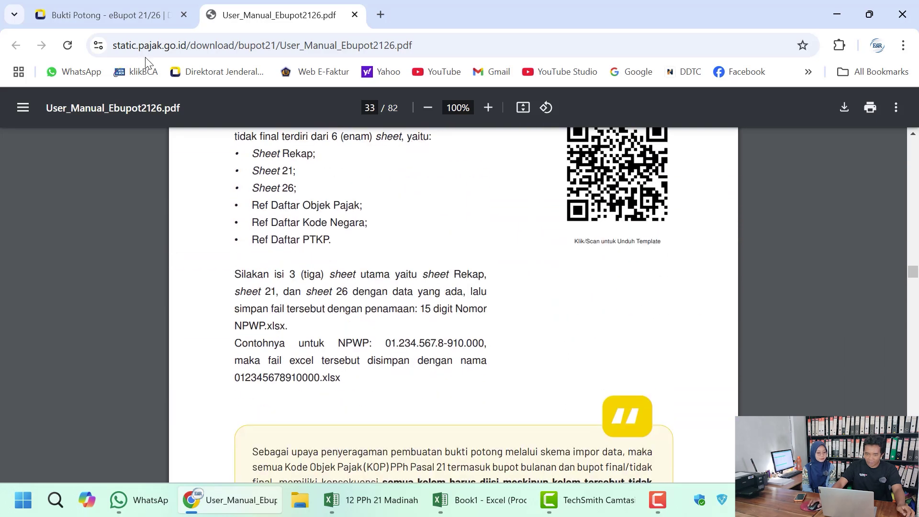
- Return to the Impor Bupot page and download the Tahunan template FORMAT_UPLOAD_EBUPOT21_A1 to Downloads, replacing the existing file
{"action": "left_click", "coordinate": [124, 13]}
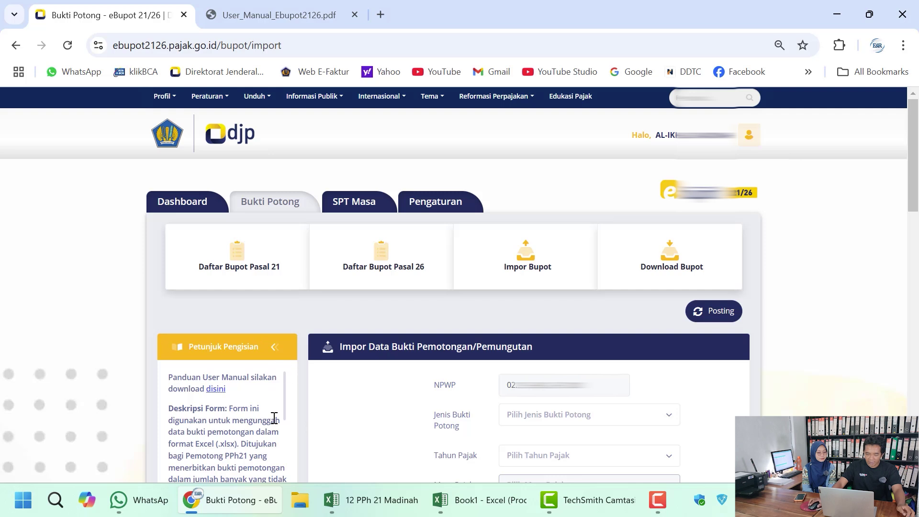
{"action": "scroll", "coordinate": [268, 421], "scroll_direction": "down", "scroll_amount": 5}
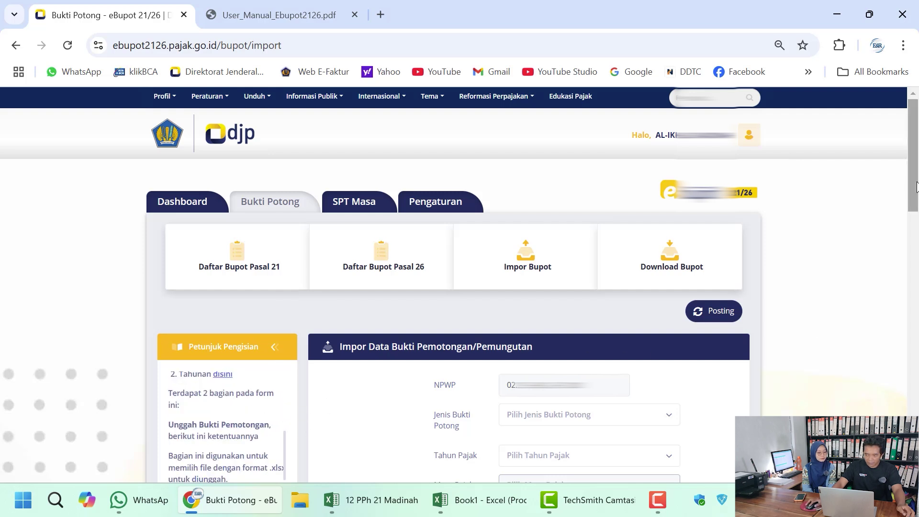
{"action": "left_click_drag", "start_coordinate": [917, 187], "coordinate": [917, 229]}
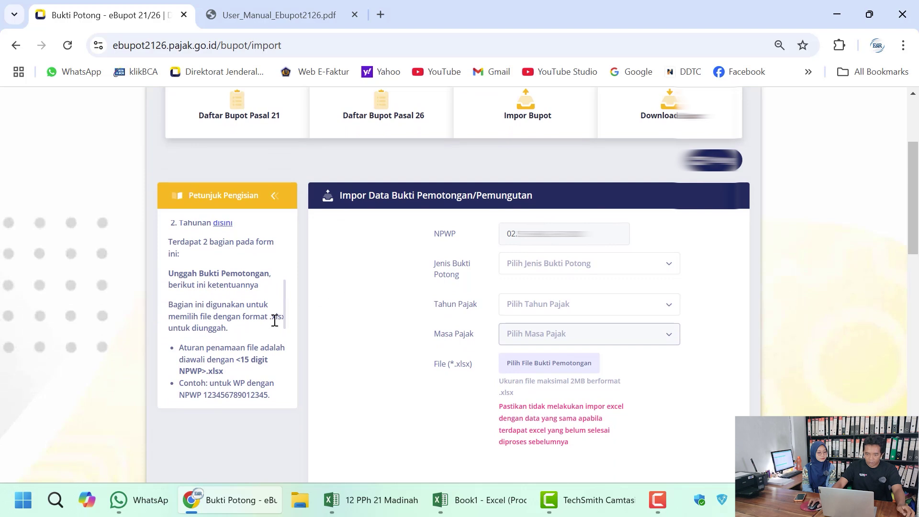
{"action": "left_click_drag", "start_coordinate": [287, 304], "coordinate": [288, 286]}
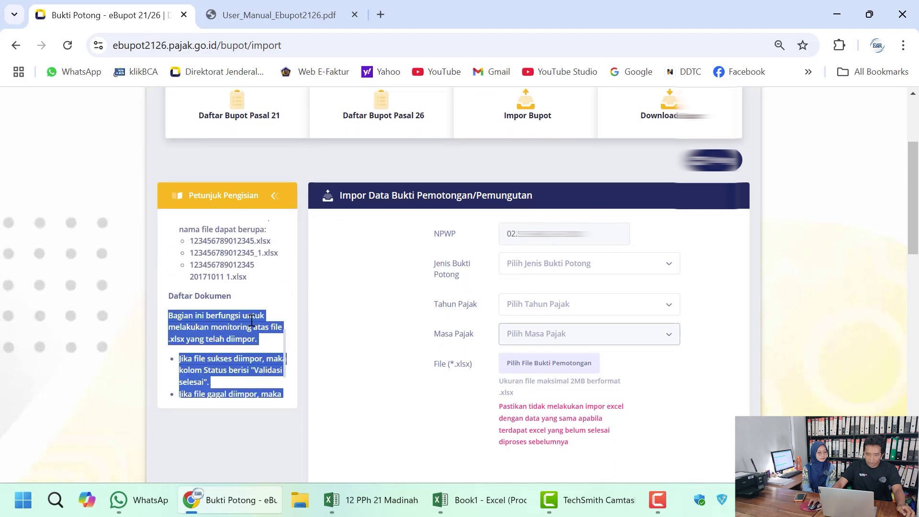
{"action": "left_click", "coordinate": [251, 321]}
{"action": "scroll", "coordinate": [251, 321], "scroll_direction": "up", "scroll_amount": 6}
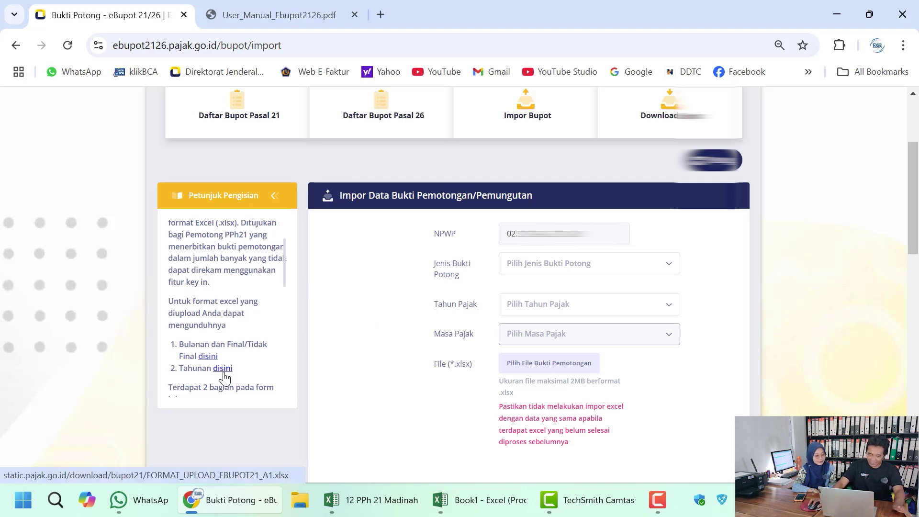
{"action": "left_click", "coordinate": [223, 369]}
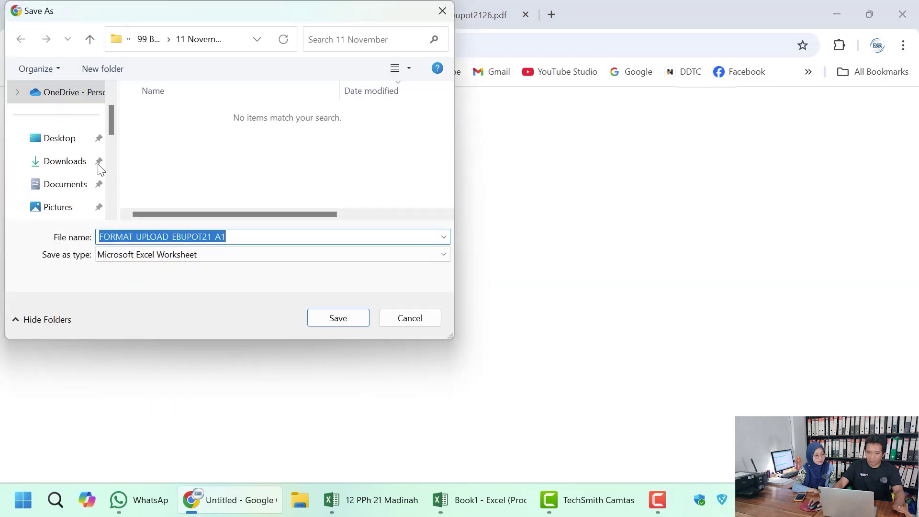
{"action": "left_click", "coordinate": [73, 162]}
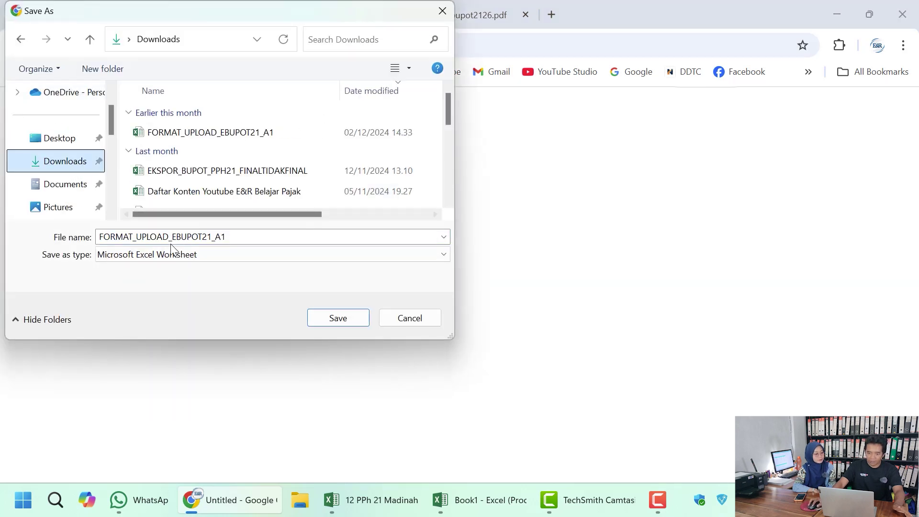
{"action": "left_click", "coordinate": [328, 319]}
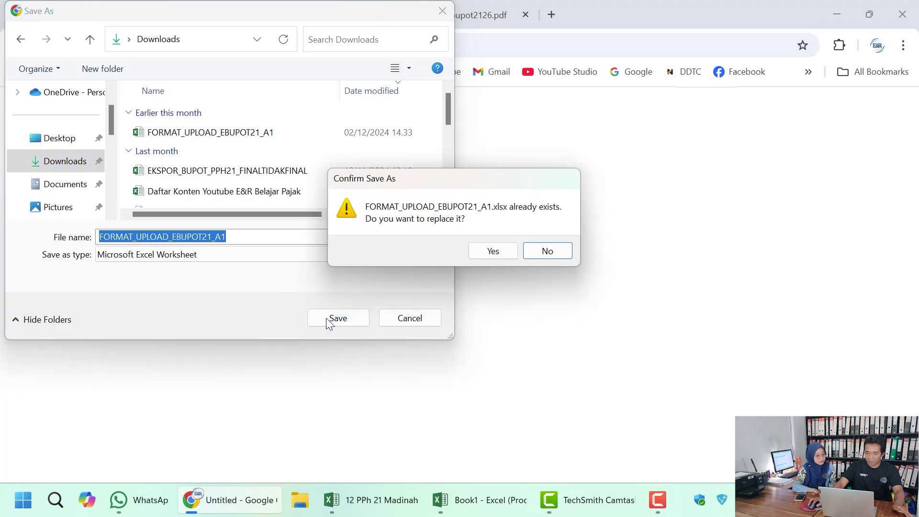
{"action": "left_click", "coordinate": [492, 252]}
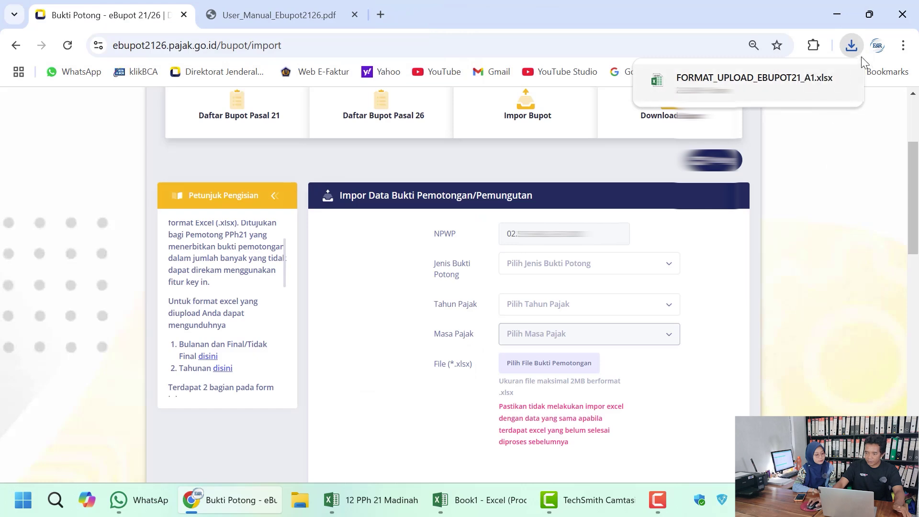
- Open the downloaded FORMAT_UPLOAD_EBUPOT21_A1 workbook in Excel from its Downloads folder and enable editing
{"action": "left_click", "coordinate": [814, 82]}
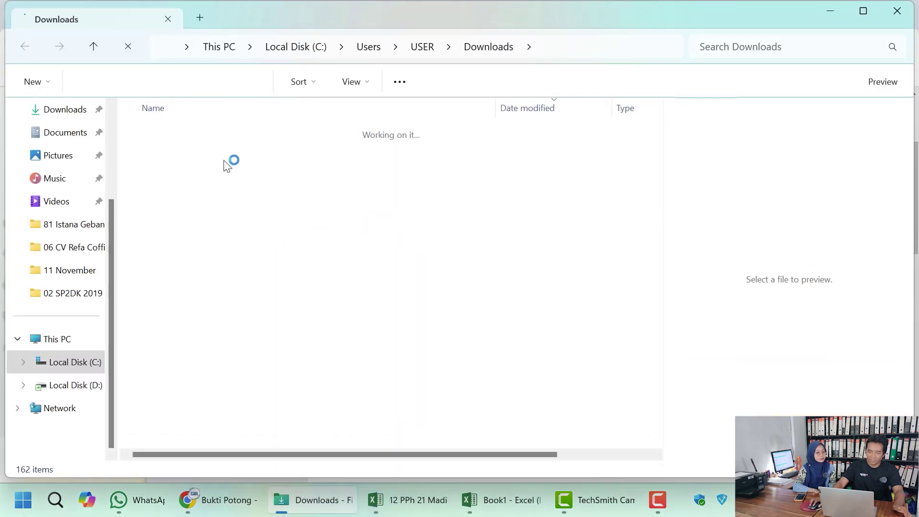
{"action": "double_click", "coordinate": [228, 149]}
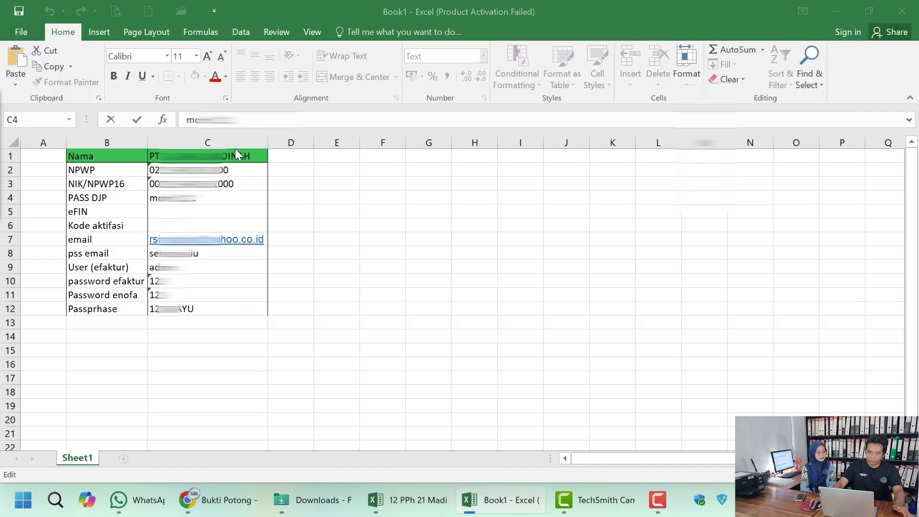
{"action": "left_click", "coordinate": [474, 222]}
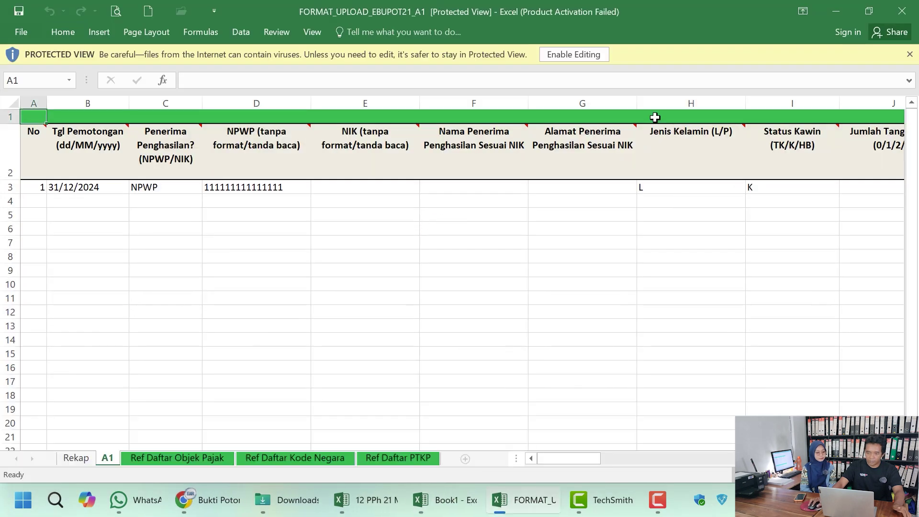
{"action": "left_click", "coordinate": [593, 56]}
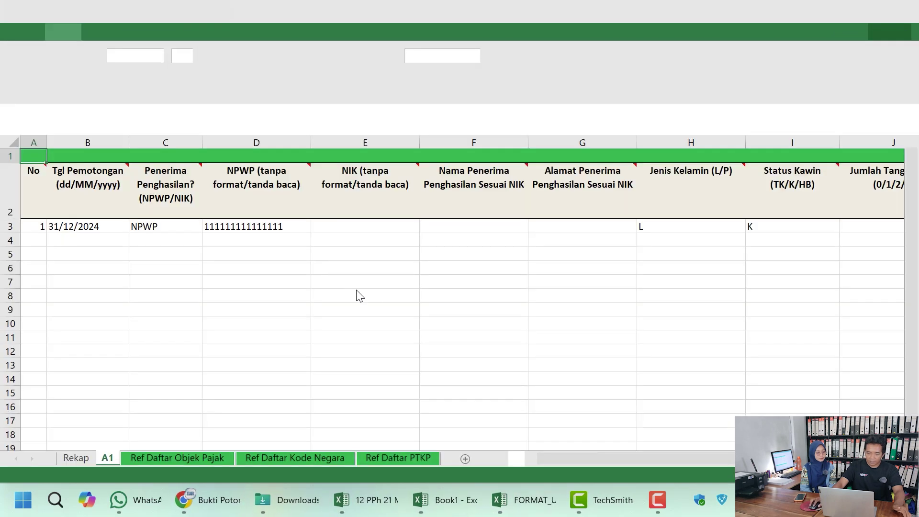
{"action": "left_click", "coordinate": [377, 269]}
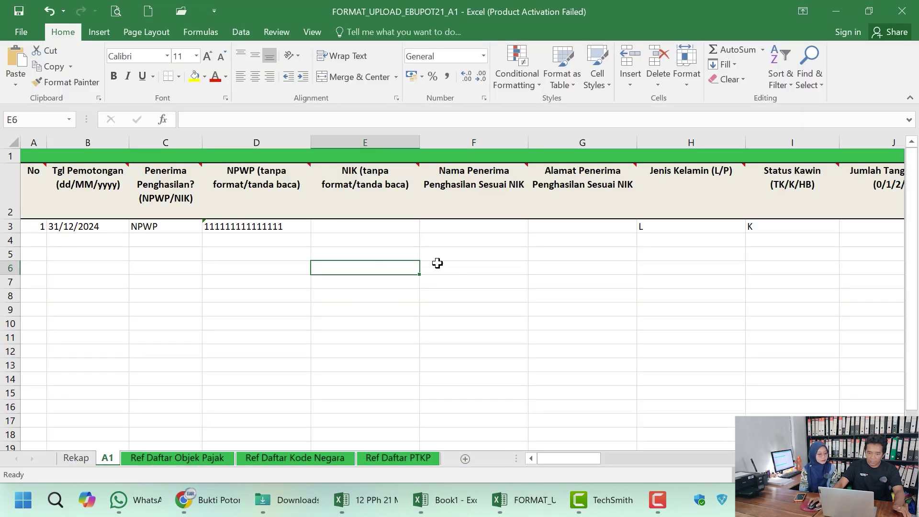
- Read the notes on the first A1 sheet columns and set Penerima Penghasilan in the sample row to NIK
{"action": "mouse_move", "coordinate": [22, 194]}
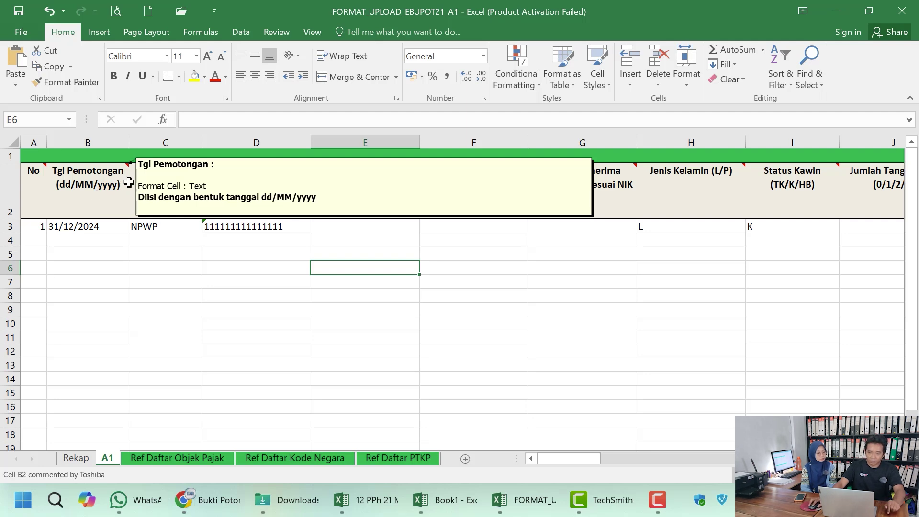
{"action": "mouse_move", "coordinate": [180, 192]}
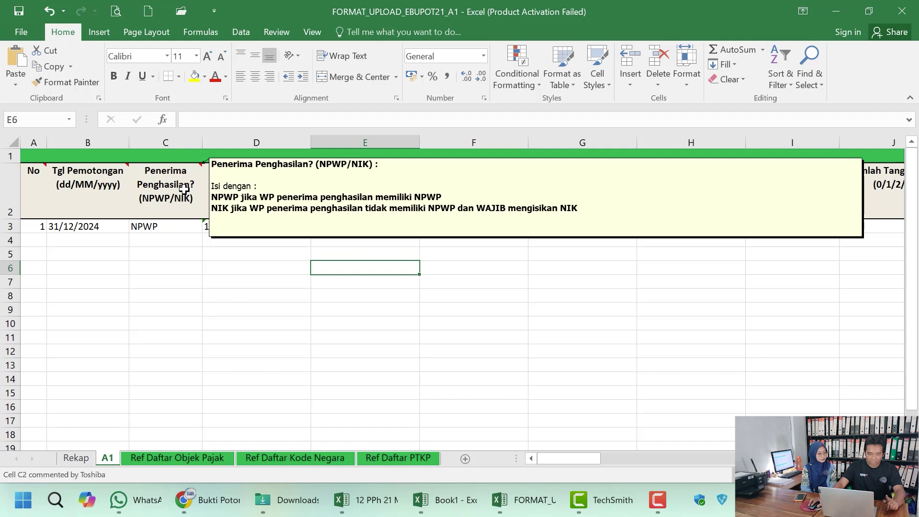
{"action": "left_click", "coordinate": [172, 226]}
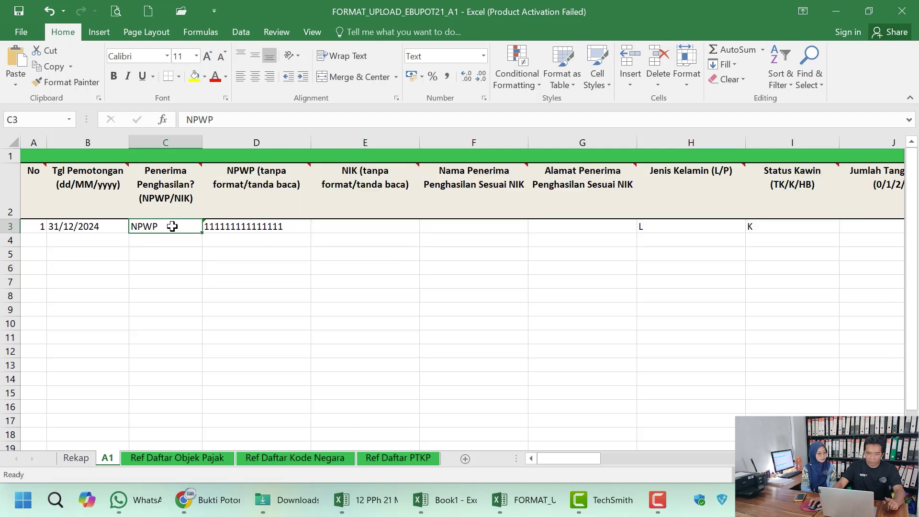
{"action": "left_click", "coordinate": [269, 226]}
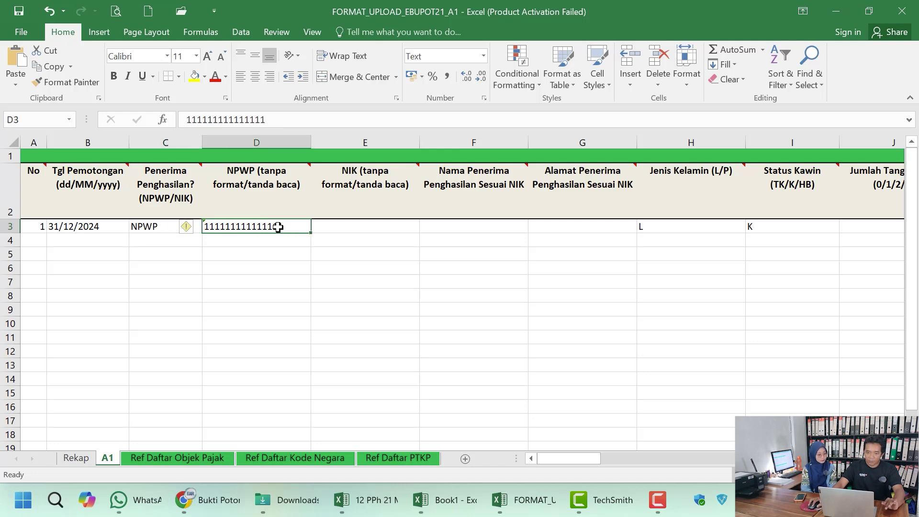
{"action": "left_click", "coordinate": [150, 228]}
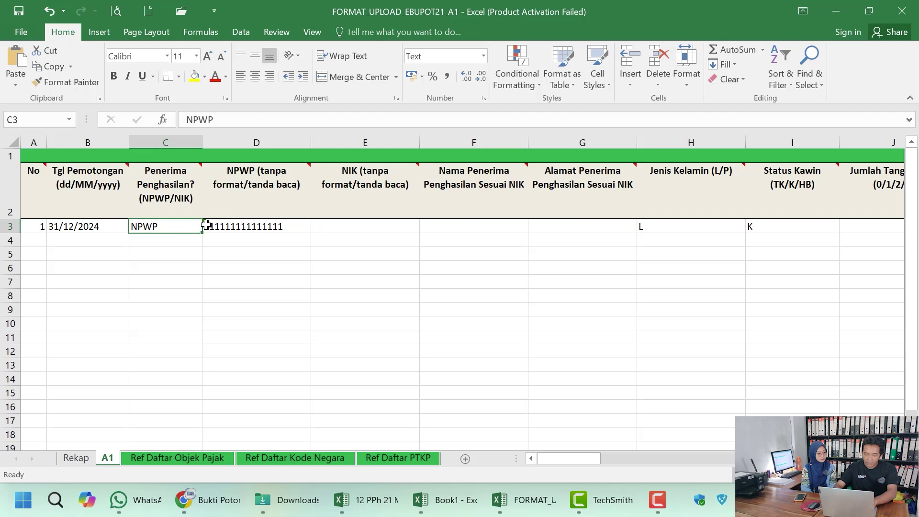
{"action": "type", "text": "NIK"}
{"action": "key", "text": "Return"}
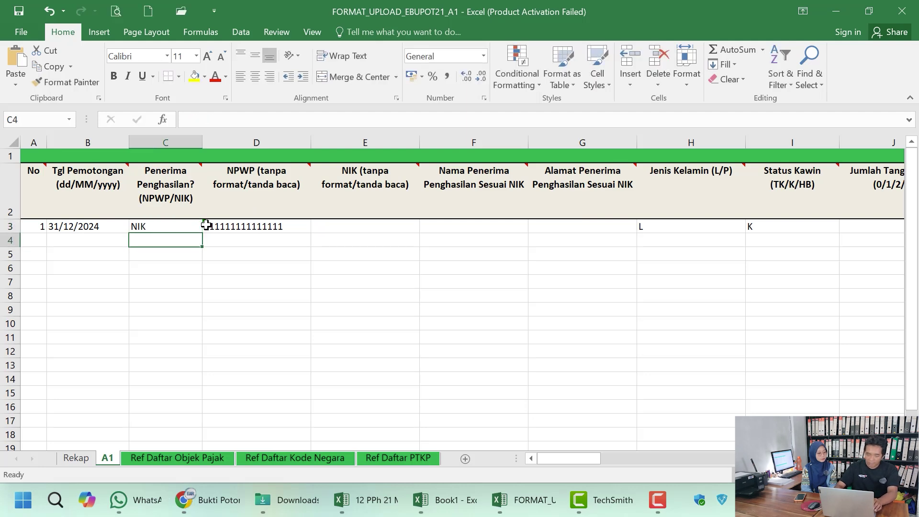
- Transfer the sample row's identity number from the NPWP column to the NIK column, leaving the NPWP cell empty
{"action": "left_click", "coordinate": [206, 225]}
{"action": "key", "text": "ctrl+c"}
{"action": "left_click", "coordinate": [362, 228]}
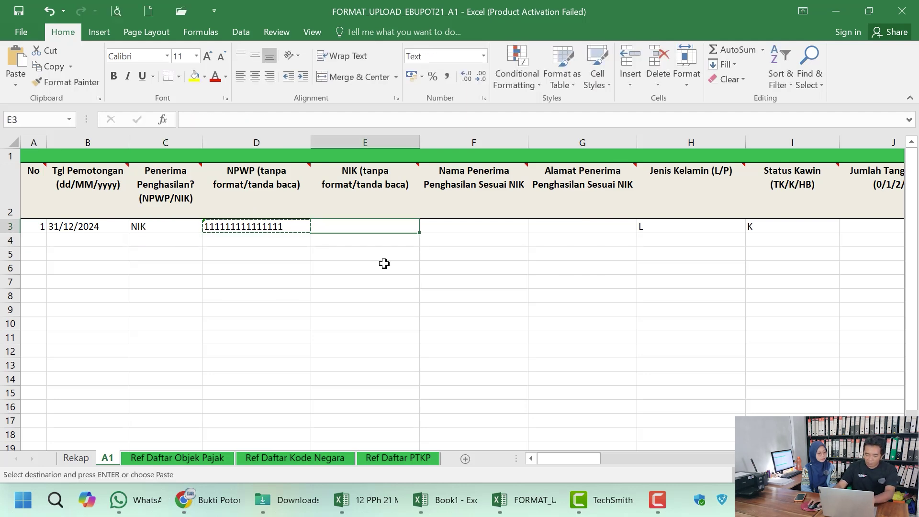
{"action": "key", "text": "ctrl+v"}
{"action": "left_click", "coordinate": [287, 230]}
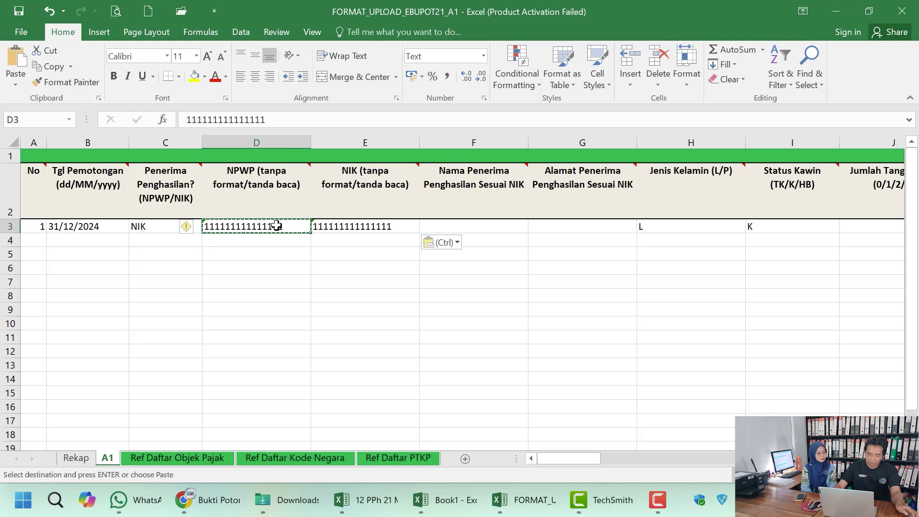
{"action": "key", "text": "Delete"}
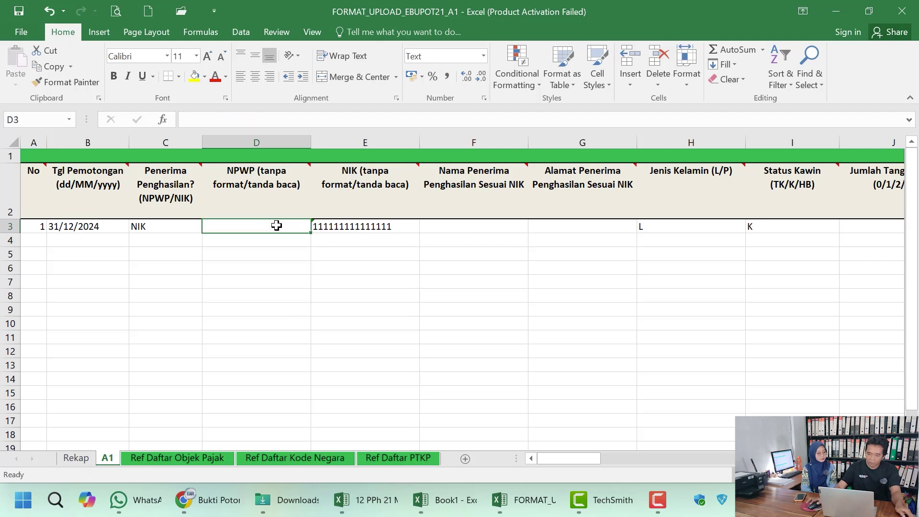
- Review the recipient name, address, Jenis Kelamin and Status Kawin columns, including the note on marital status codes
{"action": "left_click", "coordinate": [496, 224]}
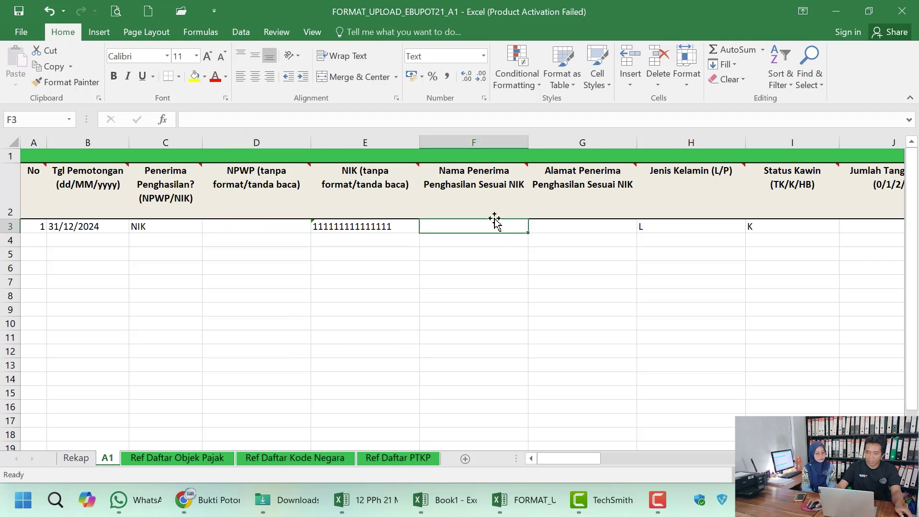
{"action": "mouse_move", "coordinate": [490, 195]}
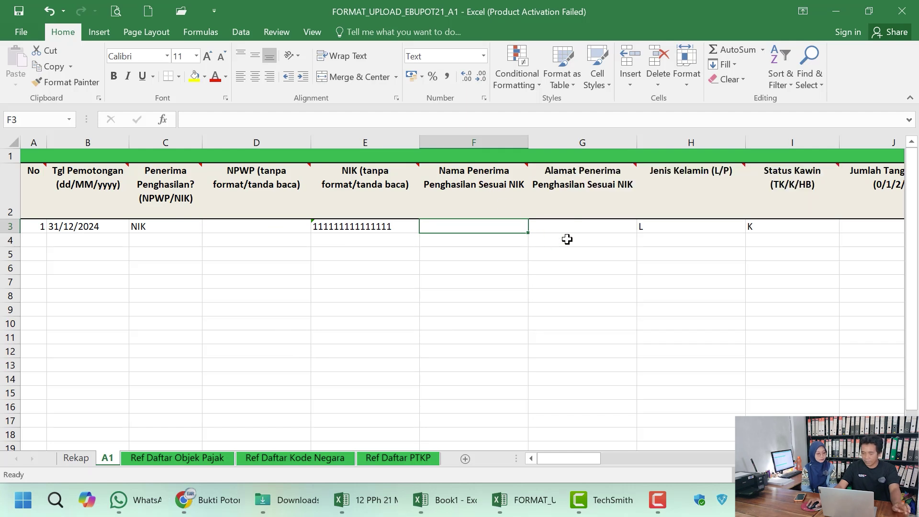
{"action": "left_click", "coordinate": [577, 224]}
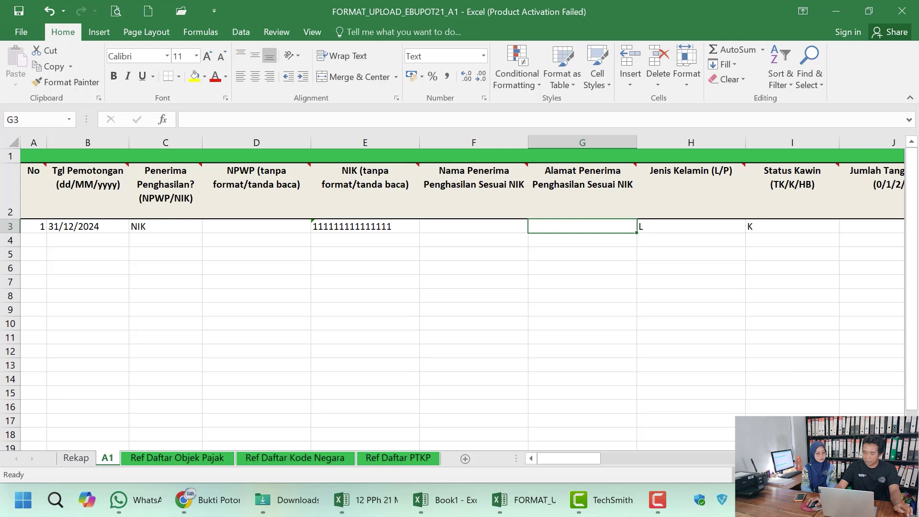
{"action": "scroll", "coordinate": [671, 237], "scroll_direction": "right", "scroll_amount": 3}
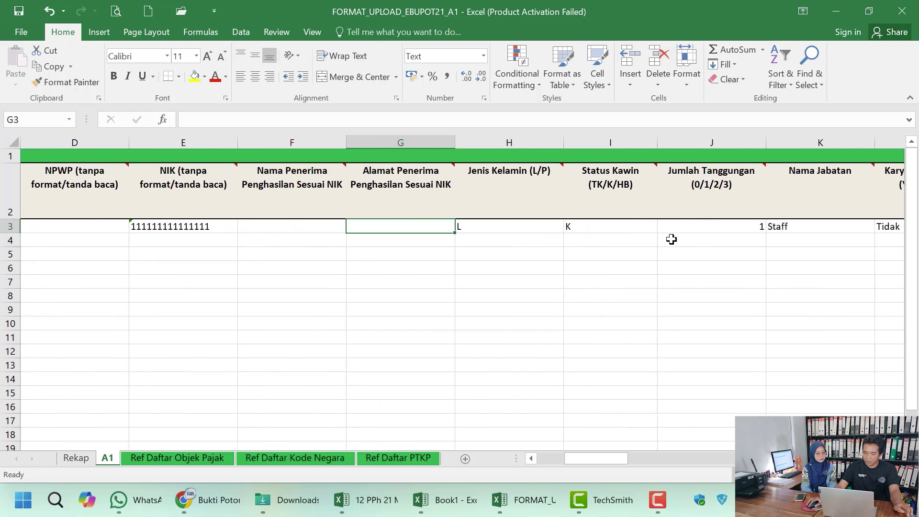
{"action": "left_click", "coordinate": [531, 225]}
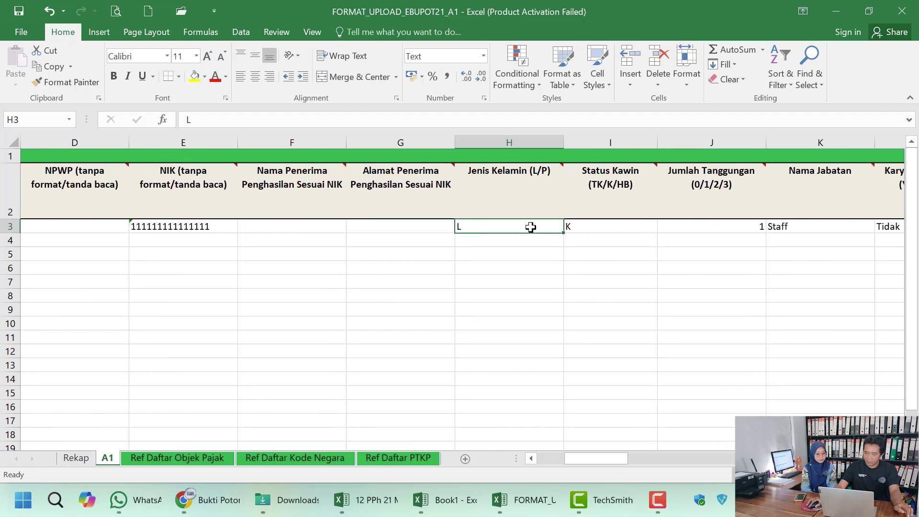
{"action": "mouse_move", "coordinate": [512, 180]}
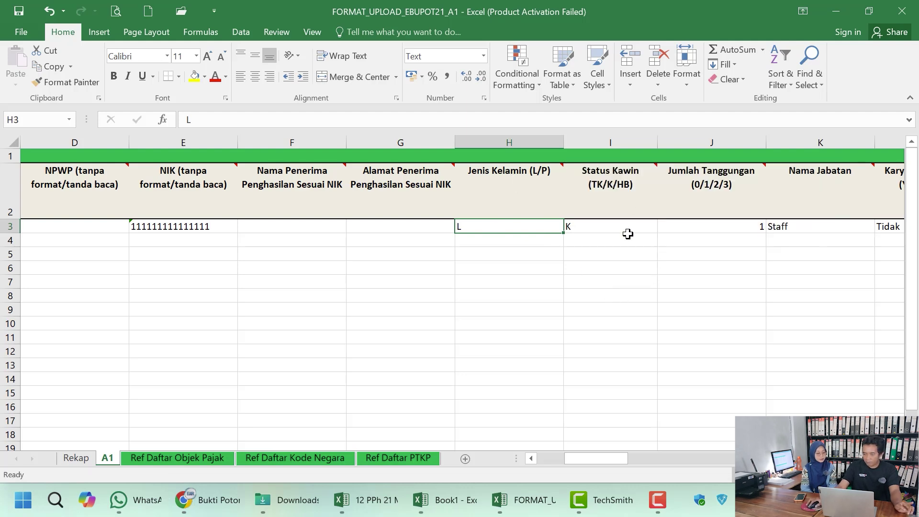
{"action": "left_click", "coordinate": [624, 226]}
{"action": "mouse_move", "coordinate": [623, 191]}
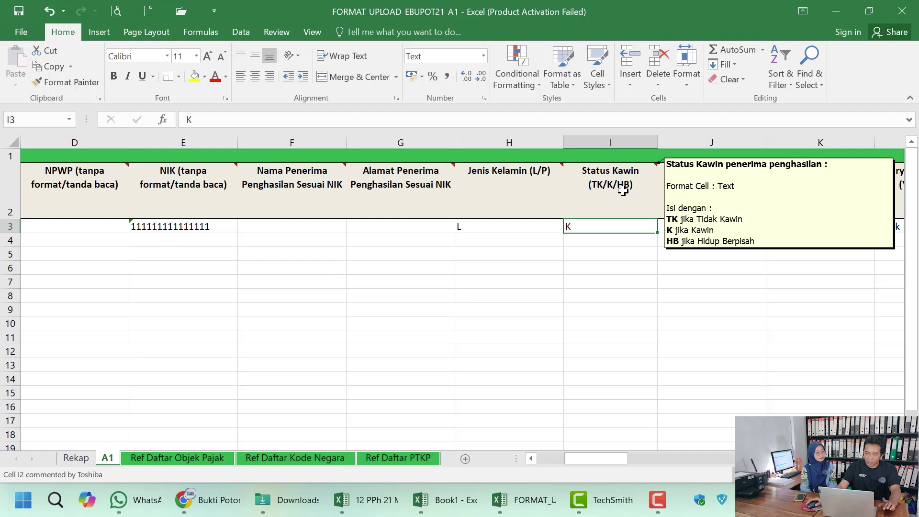
- Examine the Jumlah Tanggungan and Nama Jabatan columns and their sample entries on the A1 sheet
{"action": "left_click", "coordinate": [718, 283]}
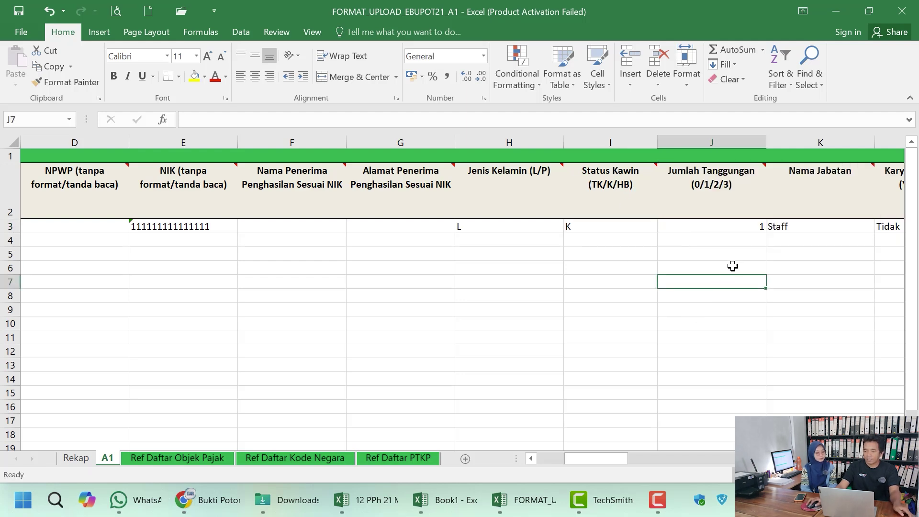
{"action": "mouse_move", "coordinate": [745, 173]}
{"action": "left_click", "coordinate": [728, 196]}
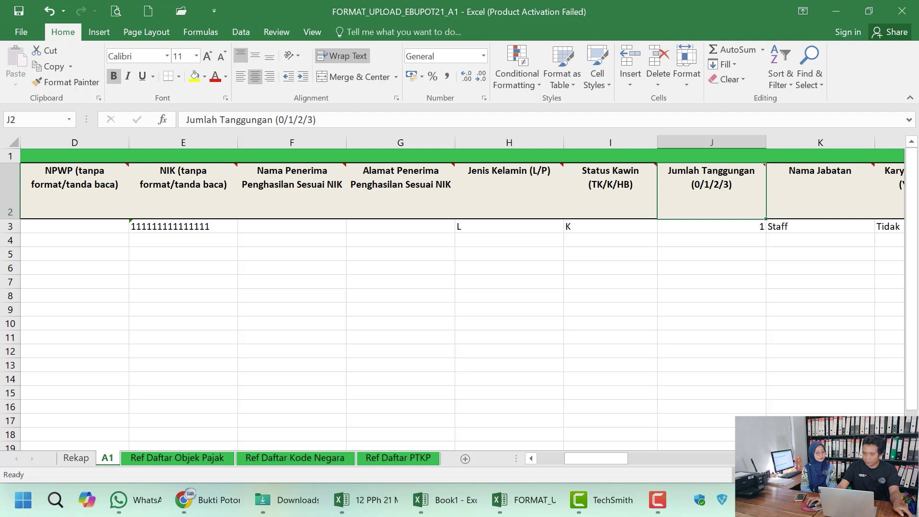
{"action": "left_click", "coordinate": [758, 228]}
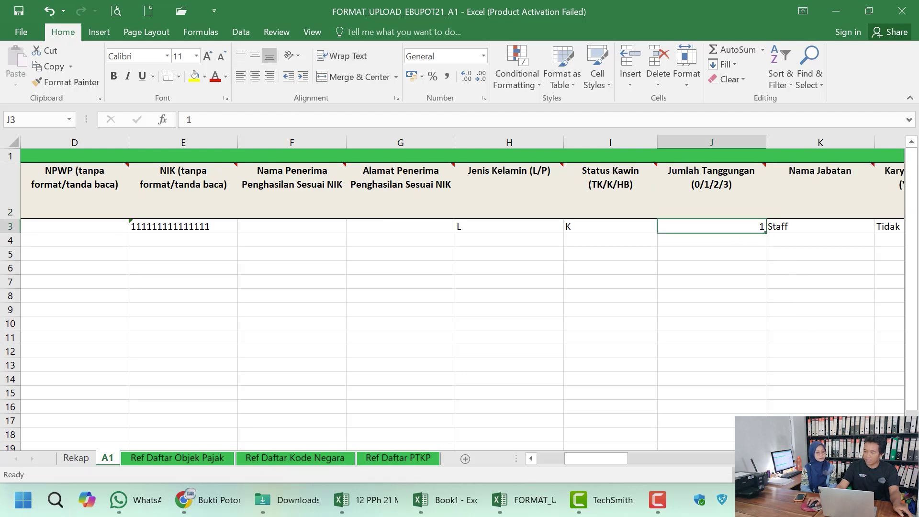
{"action": "scroll", "coordinate": [679, 244], "scroll_direction": "right", "scroll_amount": 3}
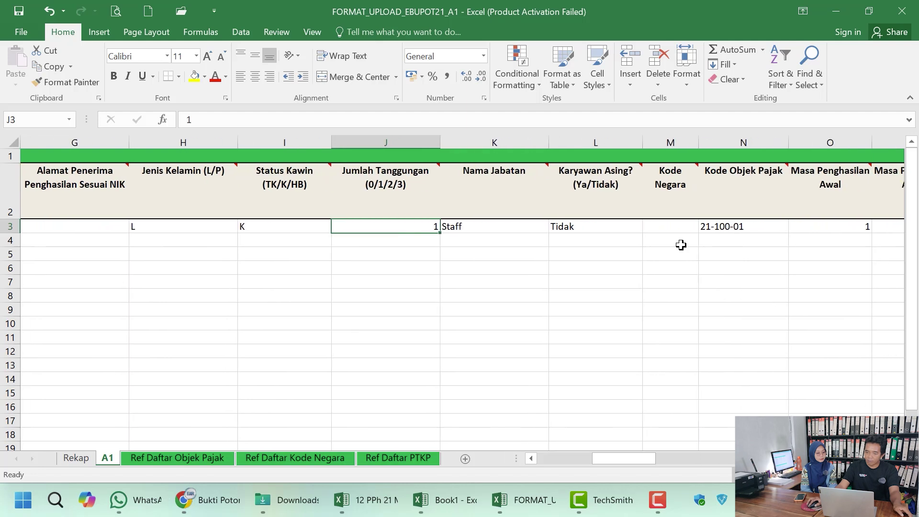
{"action": "left_click", "coordinate": [504, 230]}
{"action": "mouse_move", "coordinate": [523, 214]}
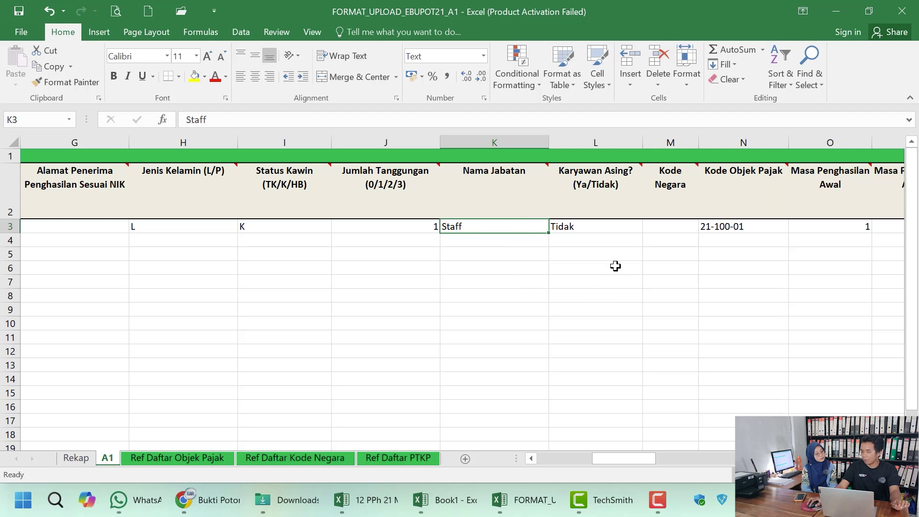
- Check the sample row's entries under Karyawan Asing and Kode Negara on the A1 sheet
{"action": "left_click", "coordinate": [620, 228]}
{"action": "mouse_move", "coordinate": [619, 194]}
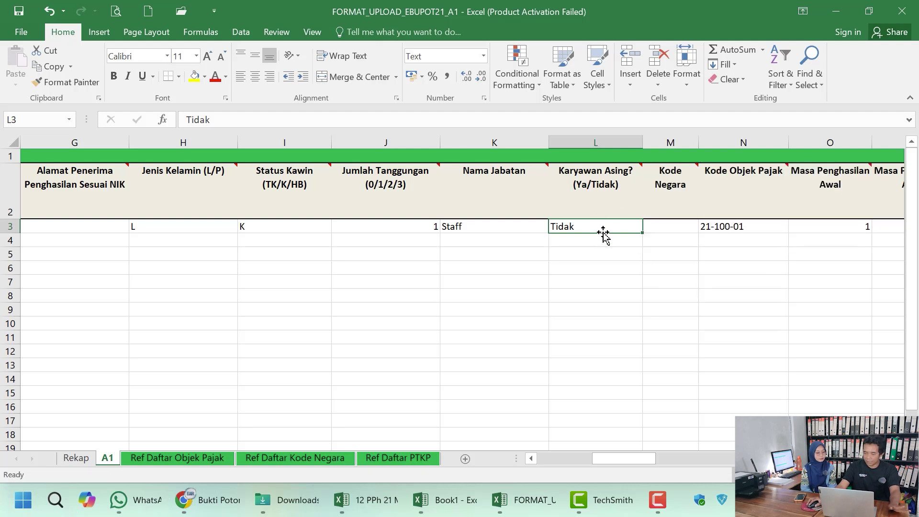
{"action": "left_click", "coordinate": [674, 229]}
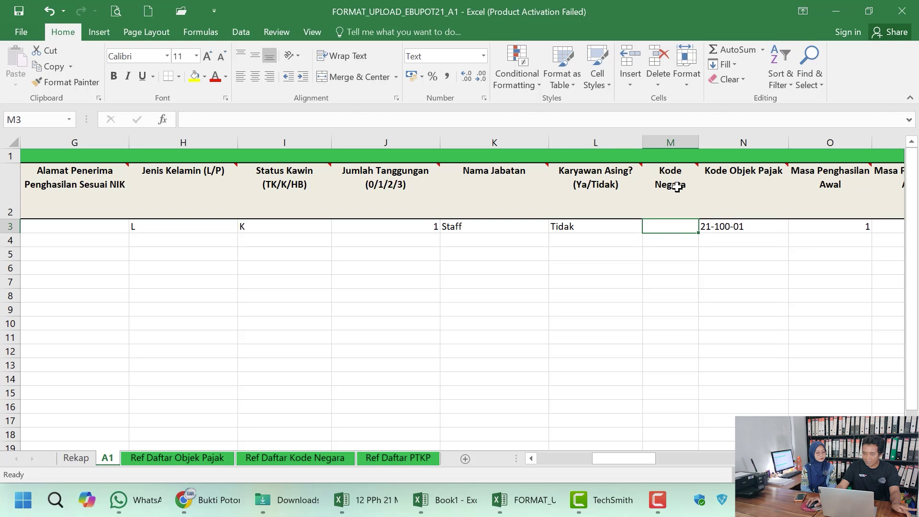
{"action": "mouse_move", "coordinate": [677, 186]}
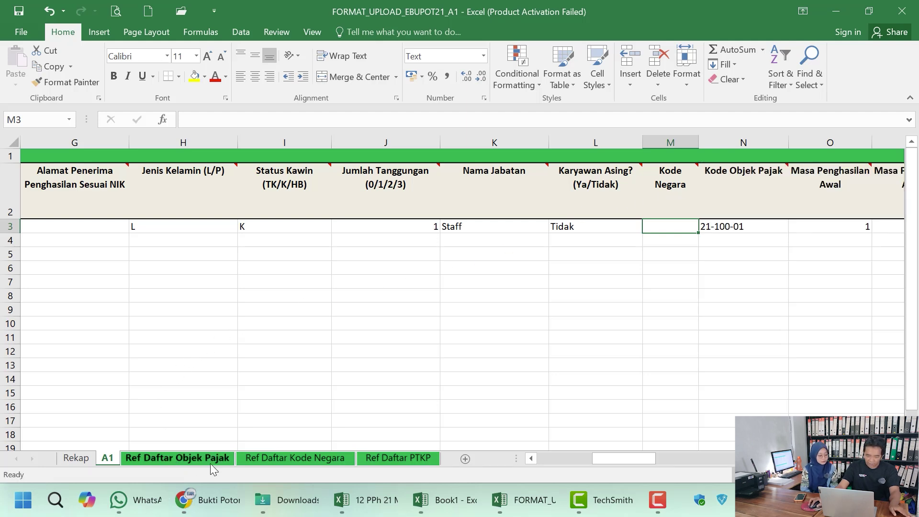
- Browse the country codes and country names on the Ref Daftar Kode Negara sheet
{"action": "left_click", "coordinate": [311, 458]}
{"action": "scroll", "coordinate": [115, 246], "scroll_direction": "down", "scroll_amount": 1}
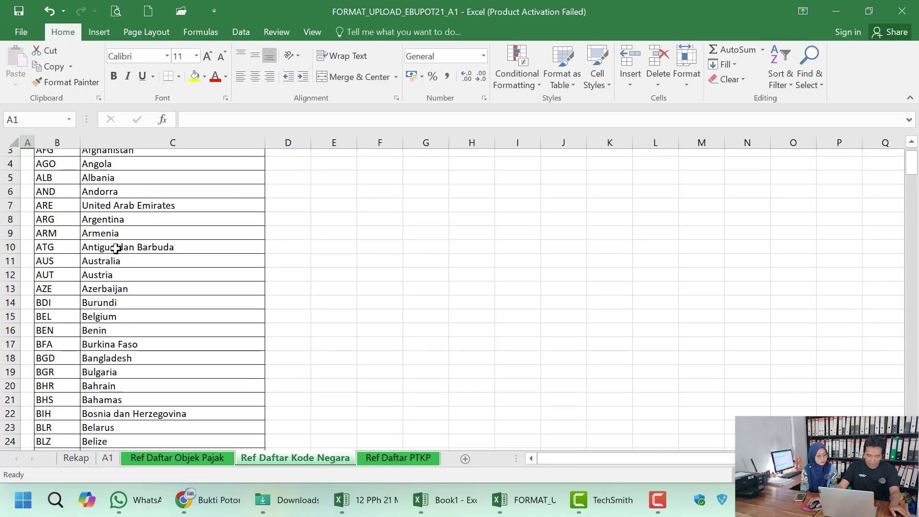
{"action": "scroll", "coordinate": [115, 248], "scroll_direction": "up", "scroll_amount": 1}
{"action": "left_click", "coordinate": [205, 352]}
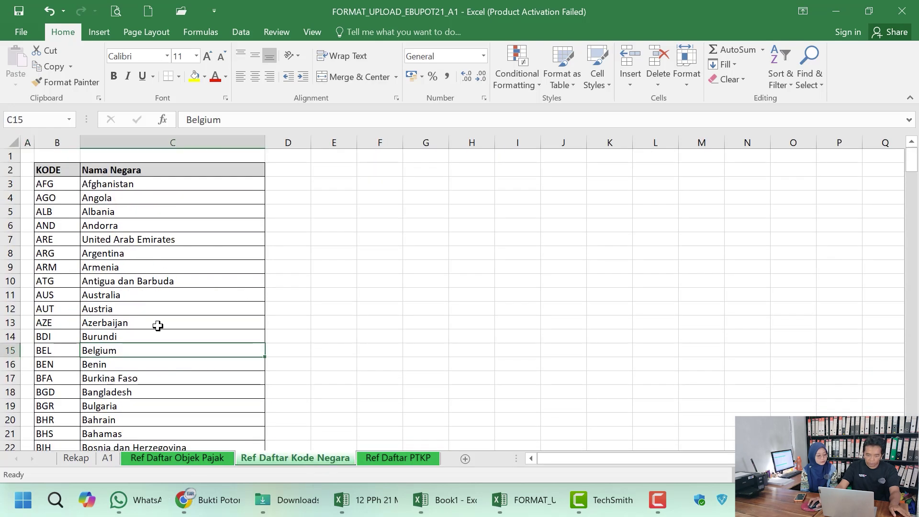
{"action": "scroll", "coordinate": [148, 302], "scroll_direction": "down", "scroll_amount": 1}
{"action": "scroll", "coordinate": [148, 303], "scroll_direction": "down", "scroll_amount": 6}
{"action": "scroll", "coordinate": [160, 266], "scroll_direction": "up", "scroll_amount": 6}
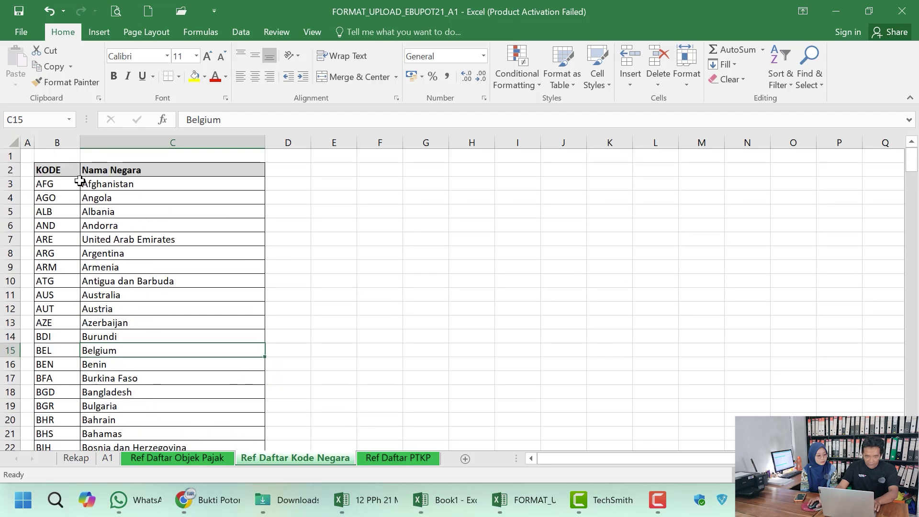
{"action": "left_click", "coordinate": [55, 235]}
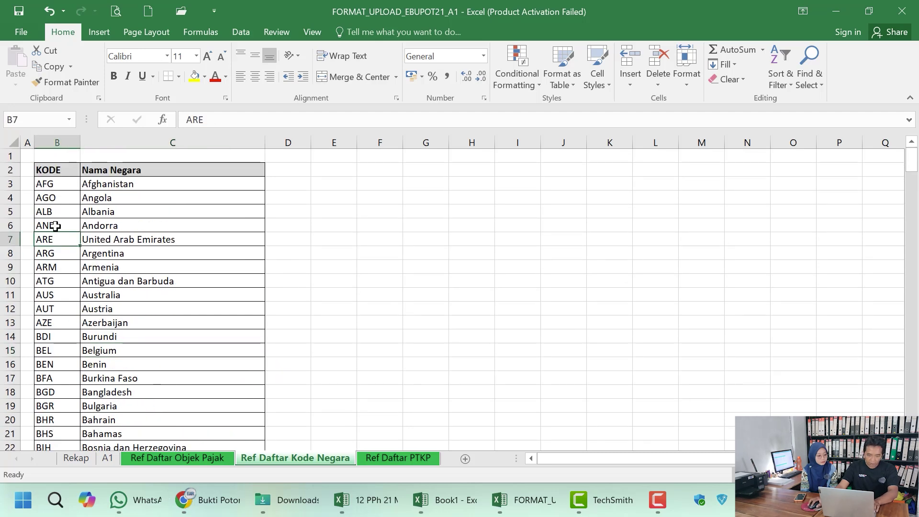
{"action": "left_click", "coordinate": [154, 351]}
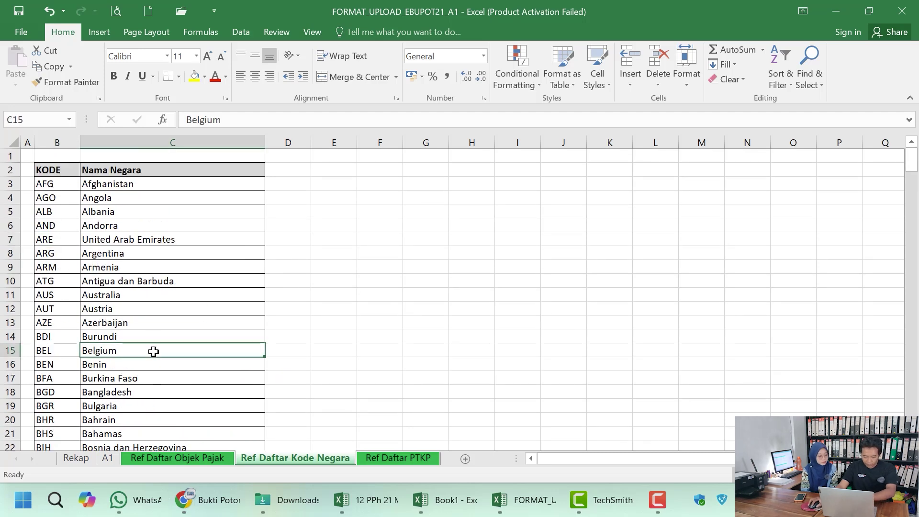
- Search the country code list for "indonesia", and repeat the search with the shortened term "ind"
{"action": "key", "text": "ctrl+f"}
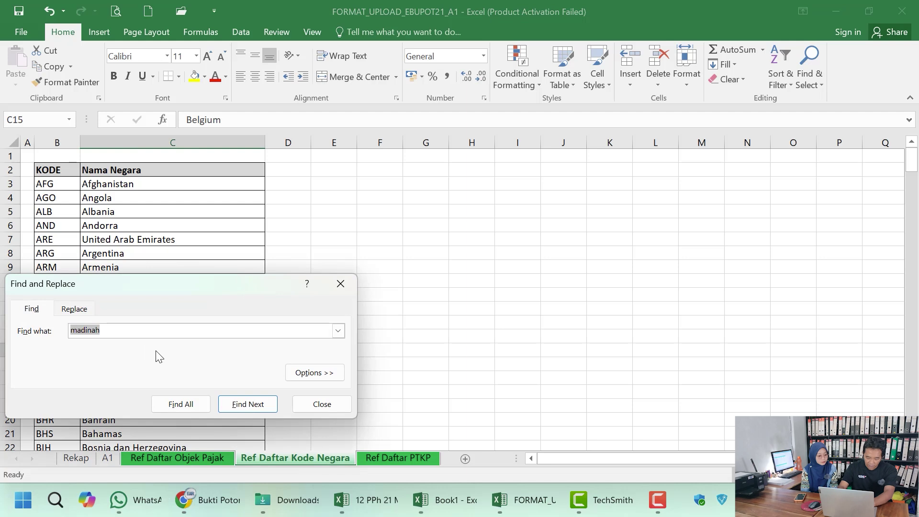
{"action": "type", "text": "indonesia"}
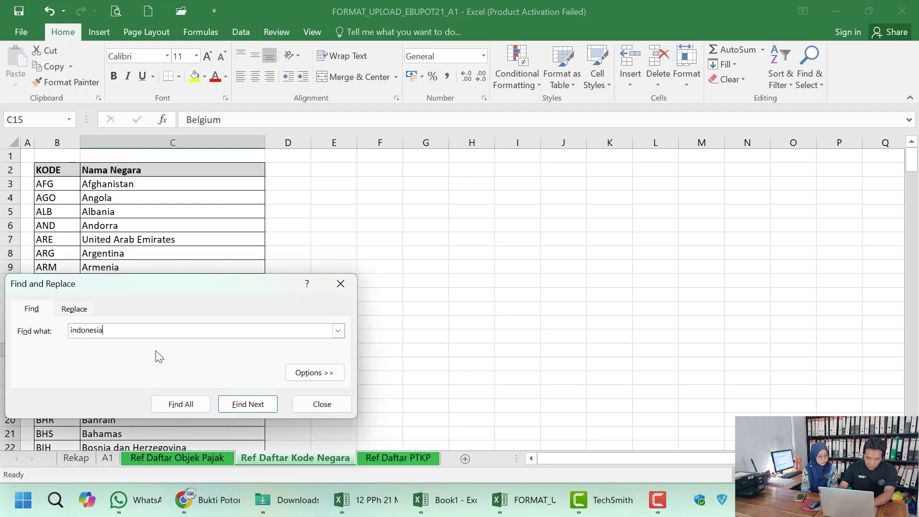
{"action": "key", "text": "Return"}
{"action": "key", "text": "Return"}
{"action": "key", "text": "BackSpace"}
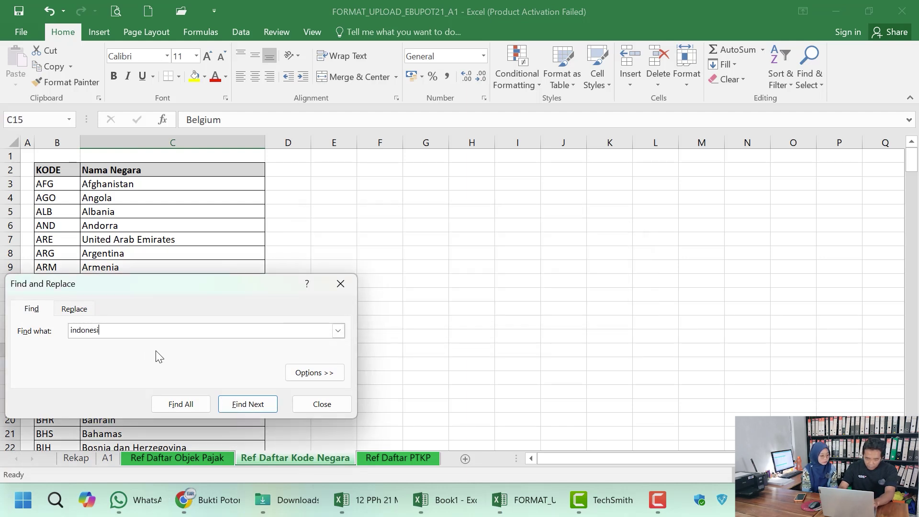
{"action": "key", "text": "BackSpace"}
{"action": "key", "text": "BackSpace"}
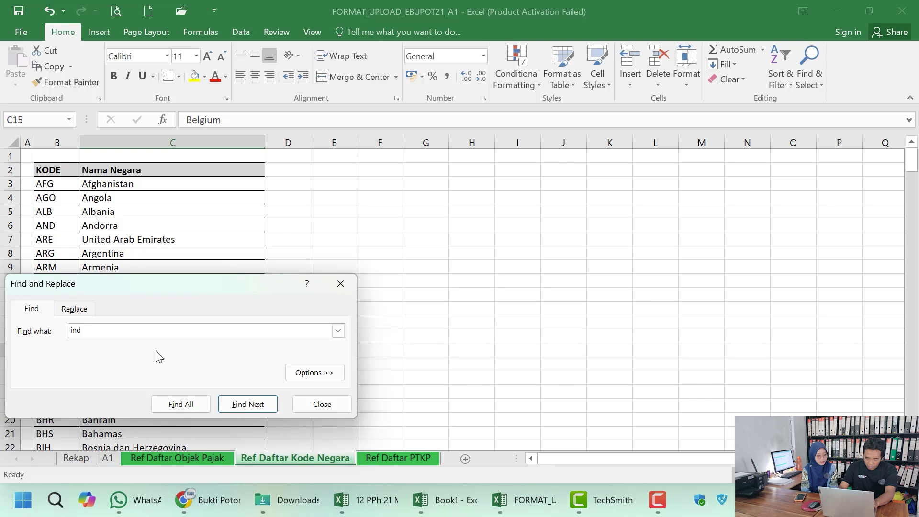
{"action": "key", "text": "Return"}
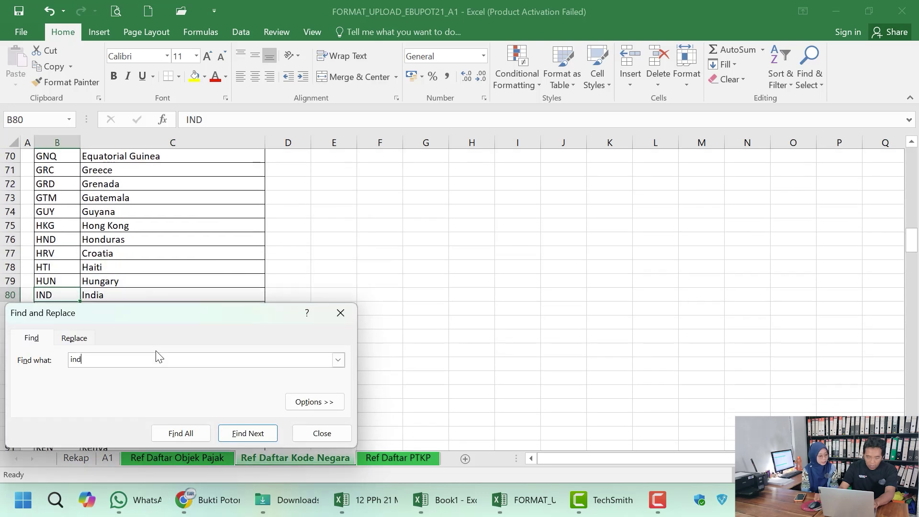
{"action": "left_click", "coordinate": [301, 435]}
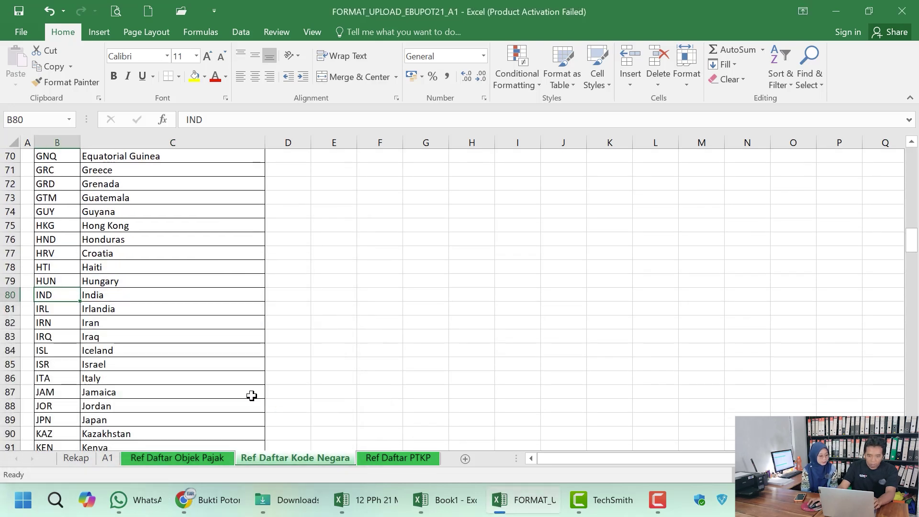
- Return to the A1 sheet and read the note on the Kode Negara column header
{"action": "scroll", "coordinate": [201, 352], "scroll_direction": "up", "scroll_amount": 6}
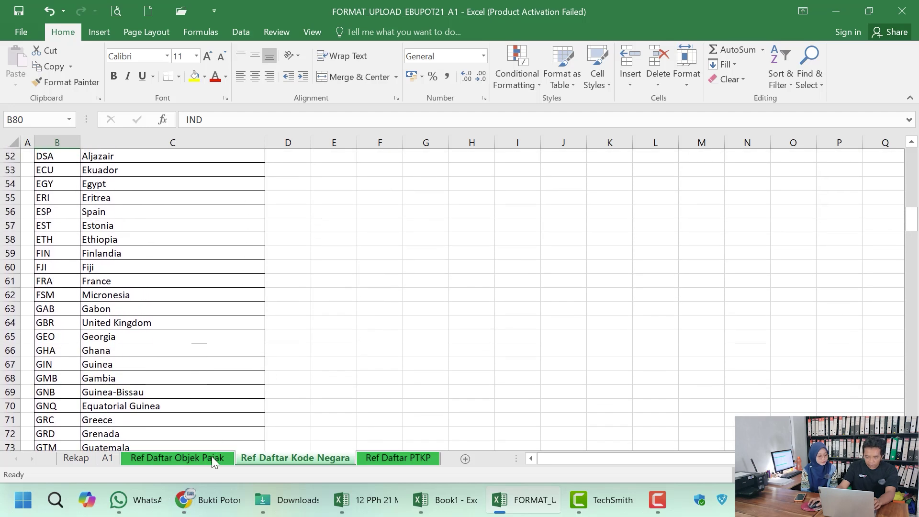
{"action": "left_click", "coordinate": [102, 462]}
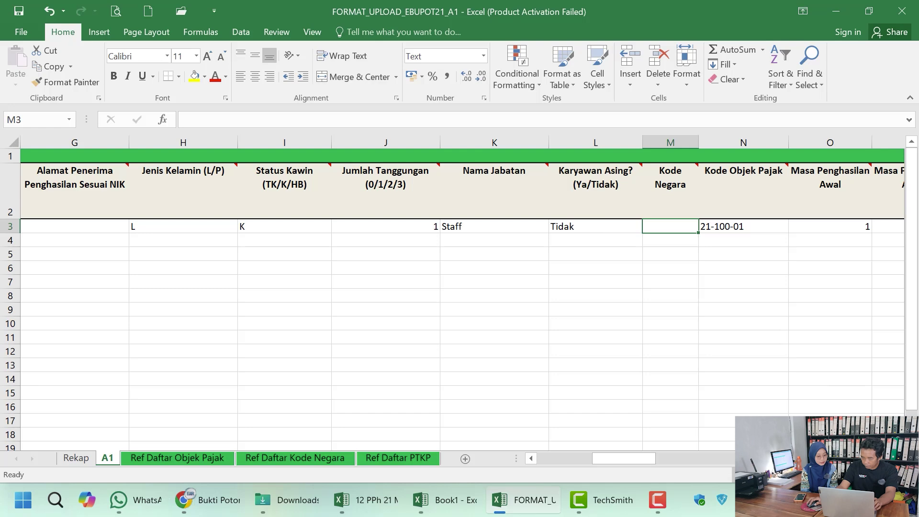
{"action": "scroll", "coordinate": [421, 227], "scroll_direction": "right", "scroll_amount": 5}
{"action": "mouse_move", "coordinate": [148, 178]}
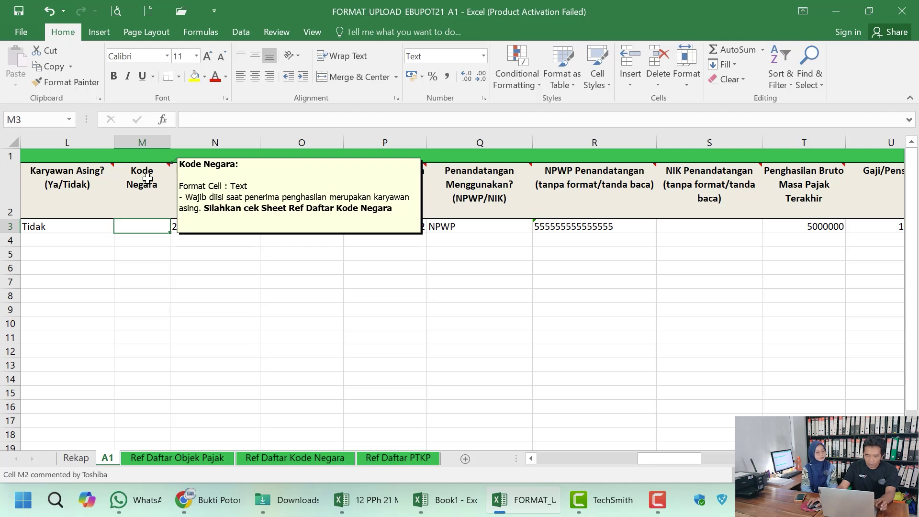
{"action": "left_click", "coordinate": [147, 178]}
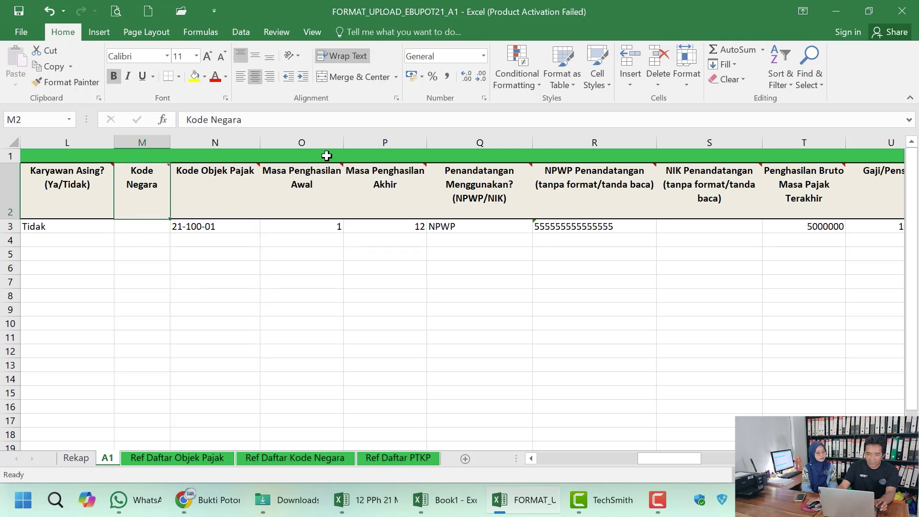
- Read the Kode Objek Pajak column note and examine the tax object codes on the Ref Daftar Objek Pajak sheet
{"action": "left_click", "coordinate": [233, 179]}
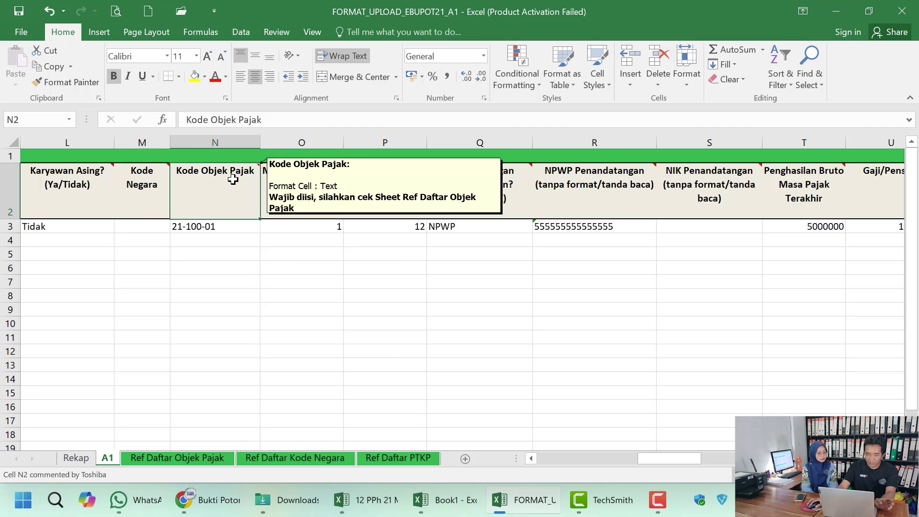
{"action": "left_click", "coordinate": [201, 459]}
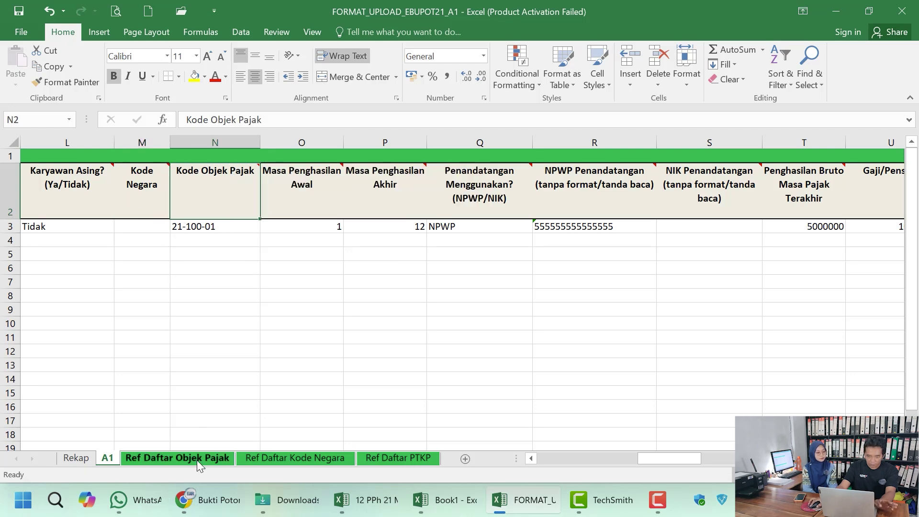
{"action": "left_click", "coordinate": [295, 224]}
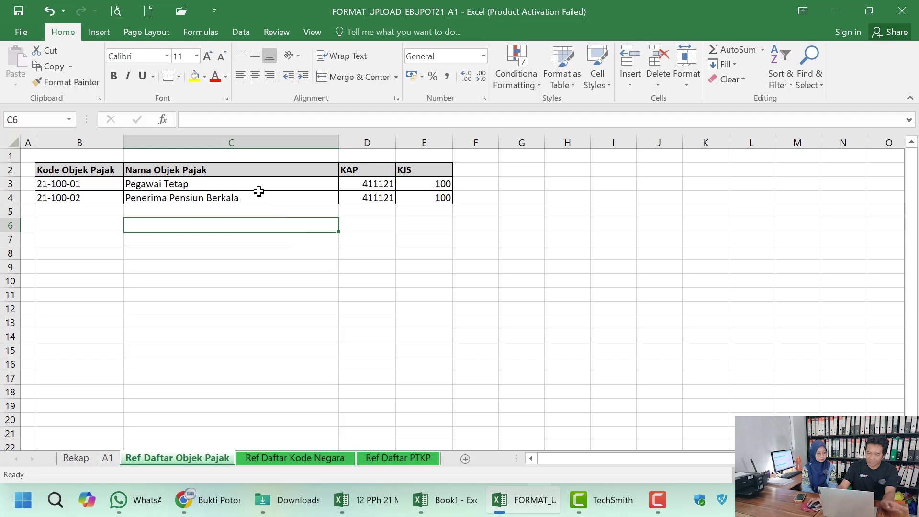
{"action": "left_click", "coordinate": [237, 182]}
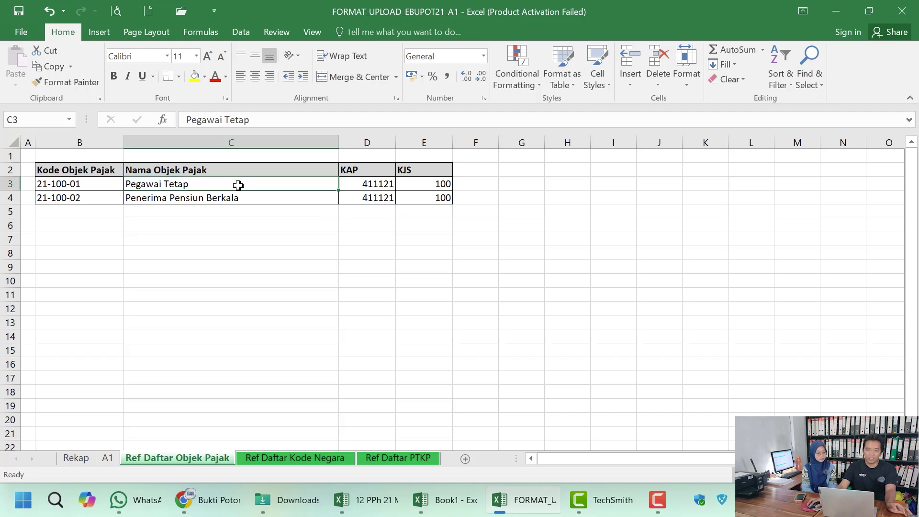
{"action": "left_click", "coordinate": [241, 197]}
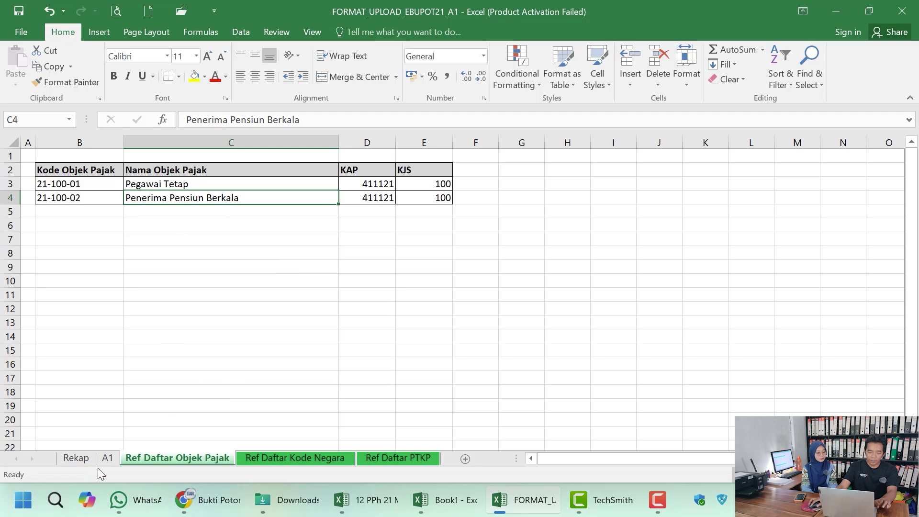
- Review the Masa Penghasilan Awal and Masa Penghasilan Akhir columns and their sample entries on the A1 sheet
{"action": "left_click", "coordinate": [106, 459]}
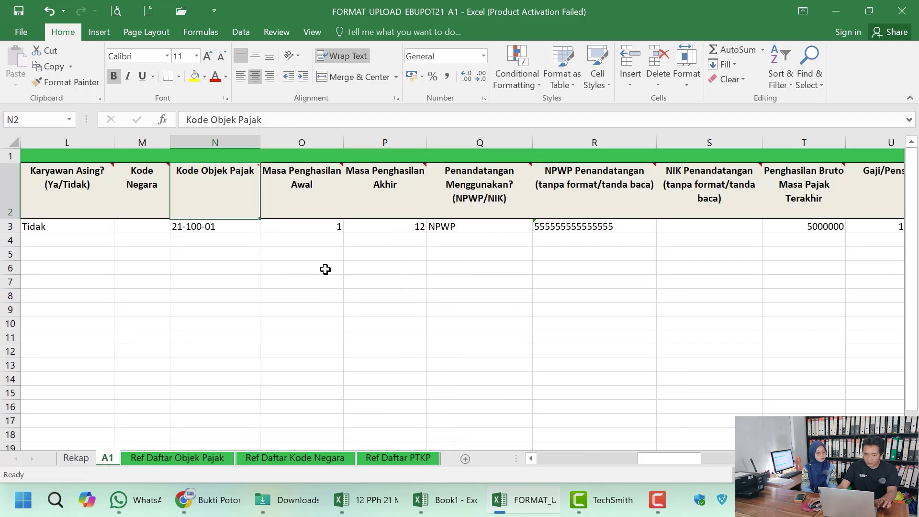
{"action": "left_click", "coordinate": [319, 195]}
{"action": "left_click", "coordinate": [336, 282]}
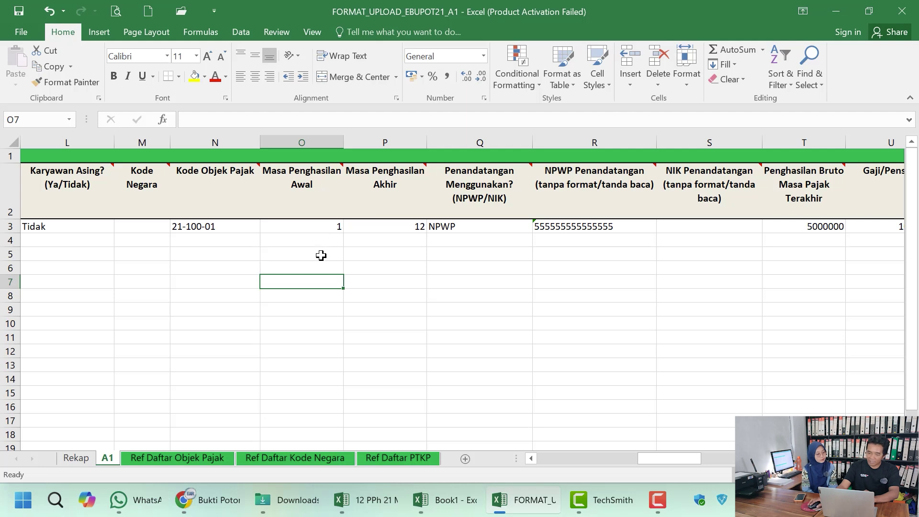
{"action": "left_click", "coordinate": [327, 228]}
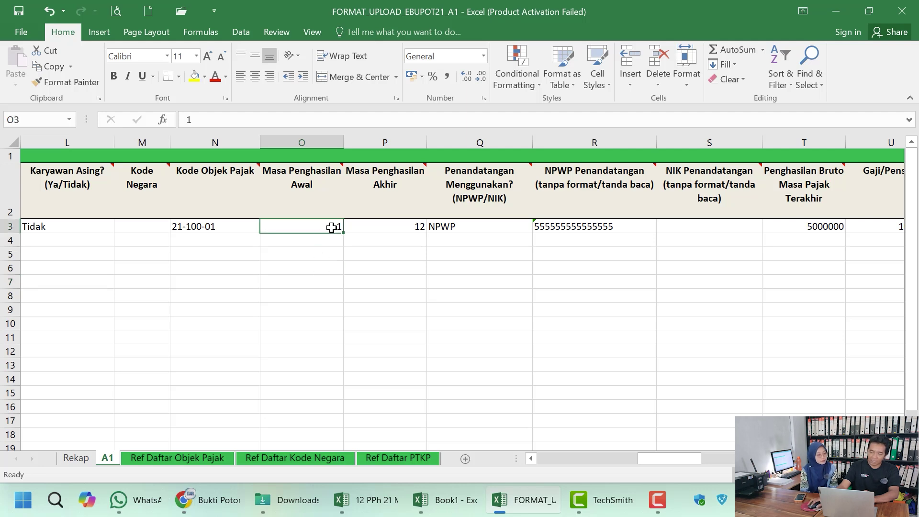
{"action": "left_click", "coordinate": [403, 227]}
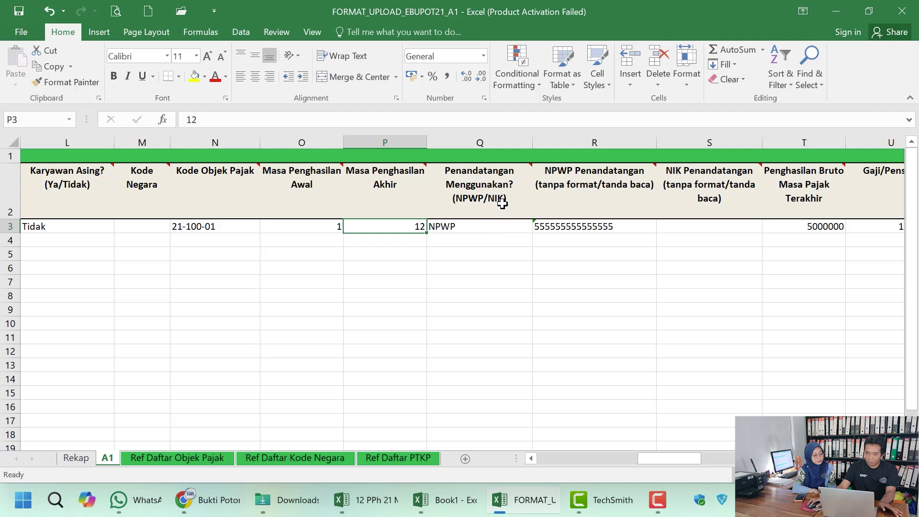
- Inspect the signatory columns: Penandatangan Menggunakan, NPWP Penandatangan and NIK Penandatangan, with their sample-row cells
{"action": "mouse_move", "coordinate": [502, 200]}
{"action": "left_click", "coordinate": [495, 228]}
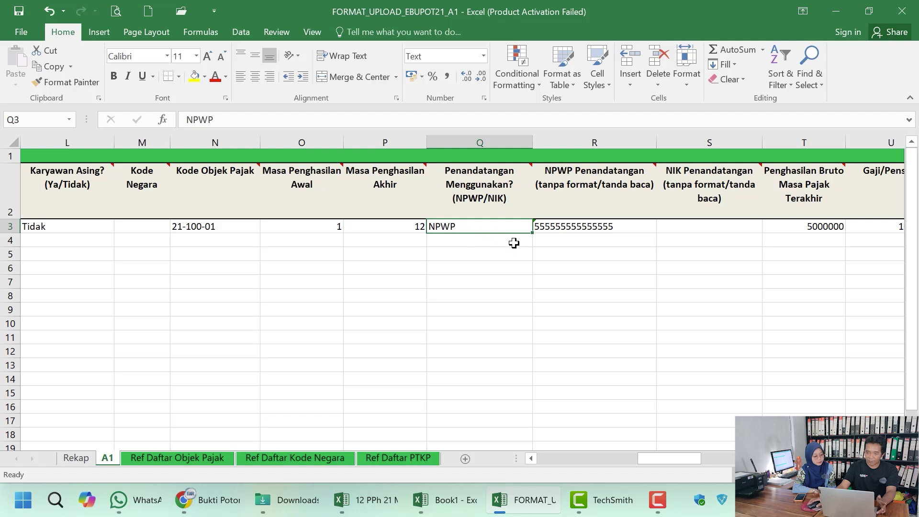
{"action": "left_click", "coordinate": [602, 230]}
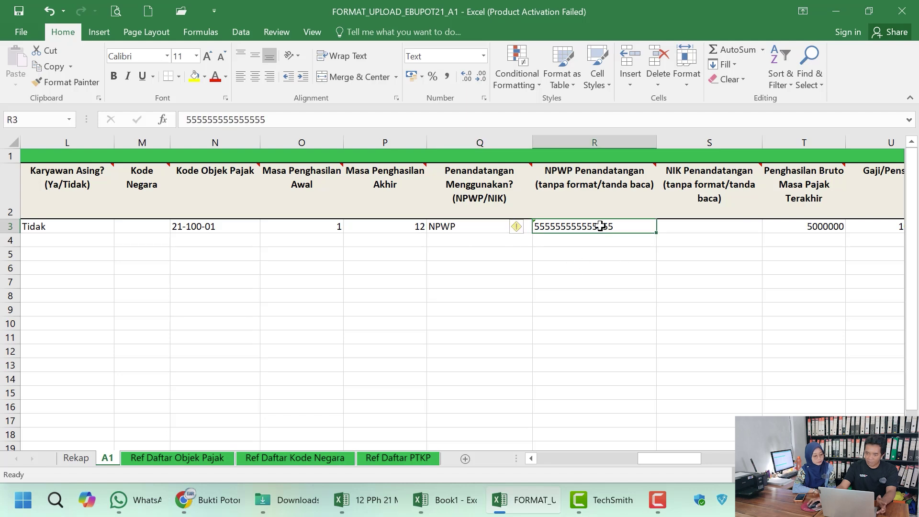
{"action": "left_click", "coordinate": [726, 229]}
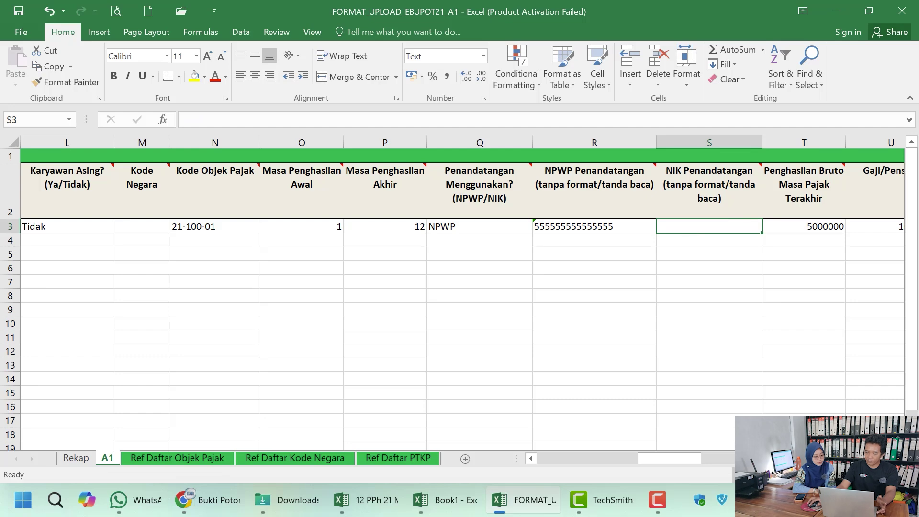
- Read the note on Penghasilan Bruto Masa Pajak Terakhir and review the Gaji/Pensiun and Tunjangan PPh columns
{"action": "scroll", "coordinate": [441, 234], "scroll_direction": "right", "scroll_amount": 5}
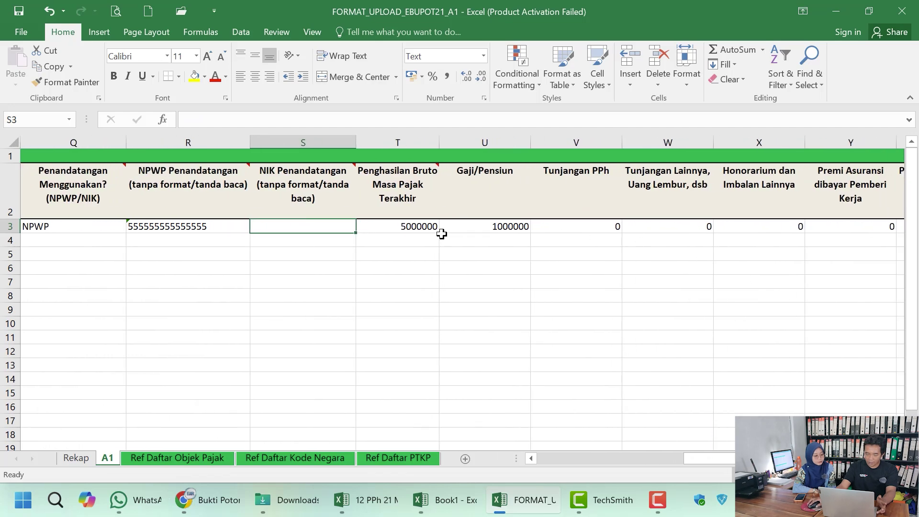
{"action": "mouse_move", "coordinate": [383, 207]}
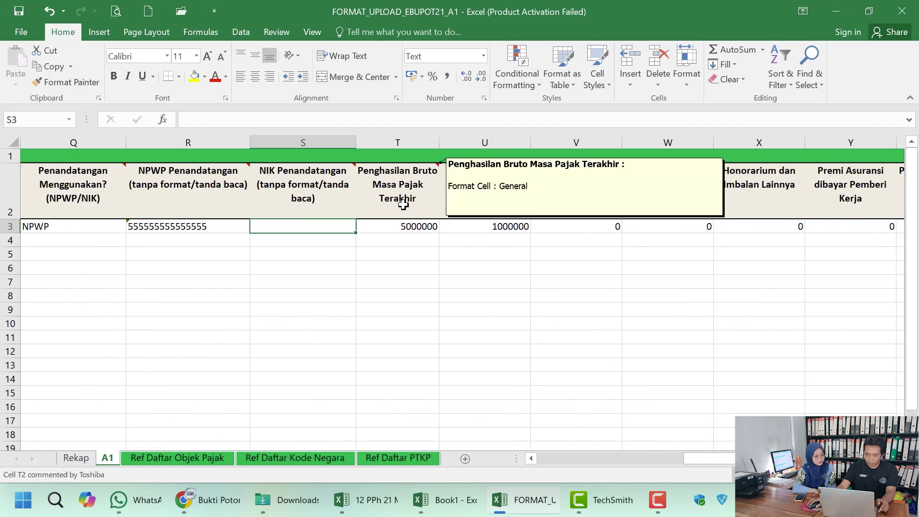
{"action": "left_click", "coordinate": [427, 197]}
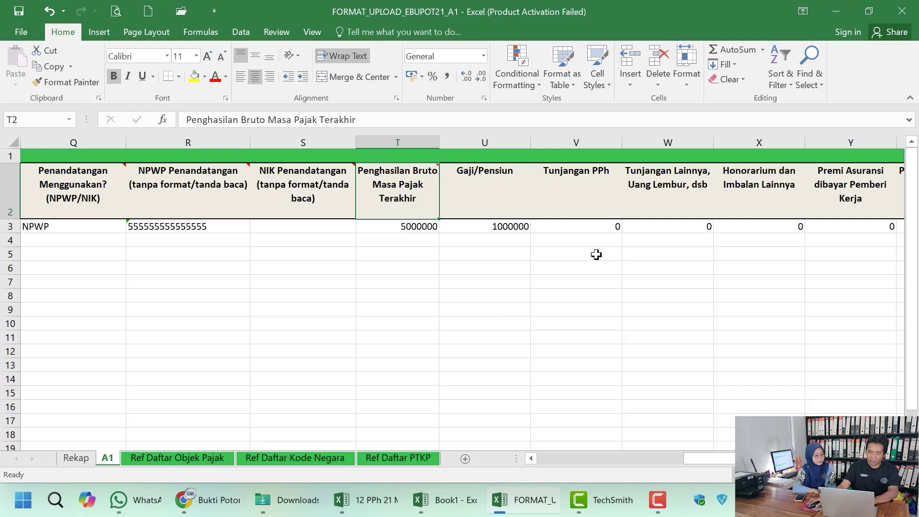
{"action": "left_click", "coordinate": [498, 185]}
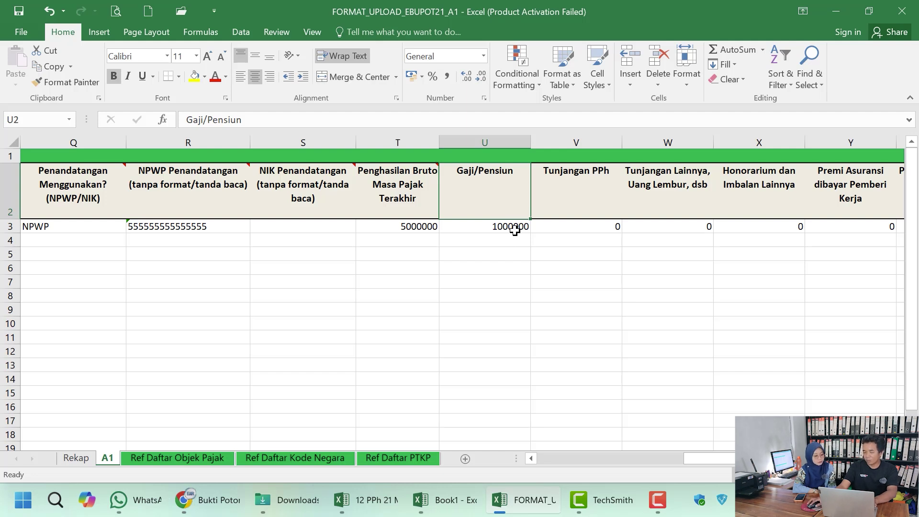
{"action": "left_click", "coordinate": [589, 195]}
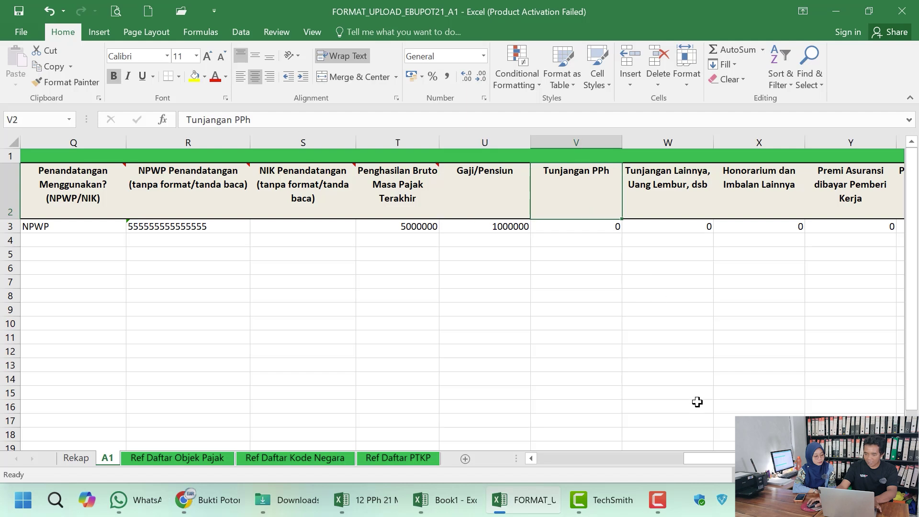
- Review the A1 income columns from Tunjangan Lainnya, Uang Lembur through Tantiem, Bonus, Gratifikasi, Jasa Produksi, THR
{"action": "scroll", "coordinate": [341, 188], "scroll_direction": "right", "scroll_amount": 3}
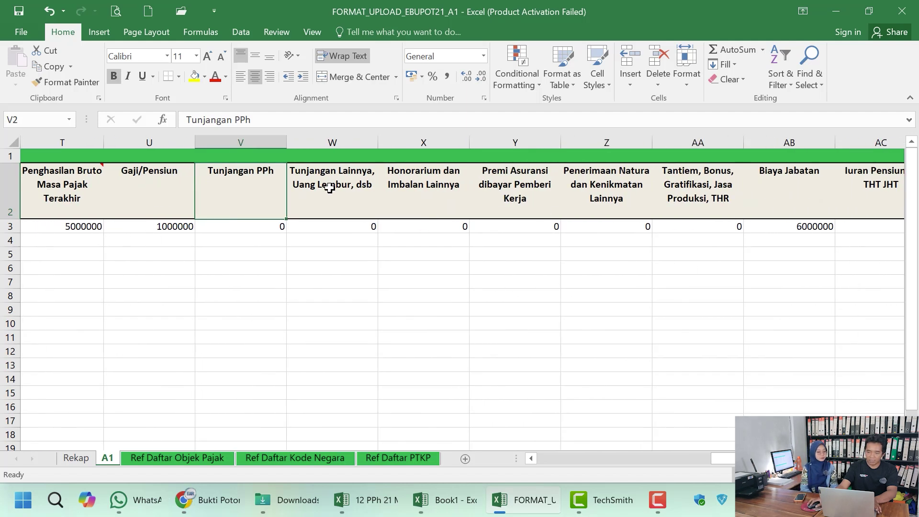
{"action": "left_click", "coordinate": [330, 188]}
{"action": "left_click", "coordinate": [450, 199]}
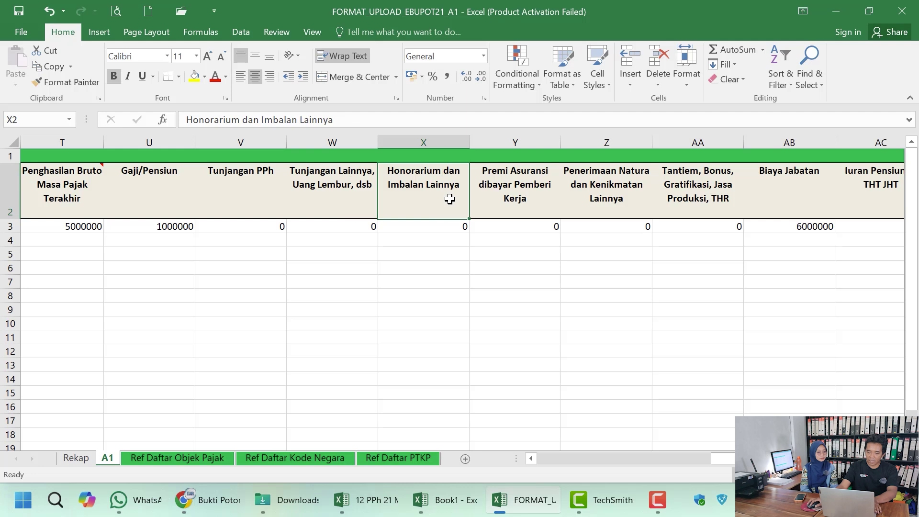
{"action": "left_click", "coordinate": [525, 187]}
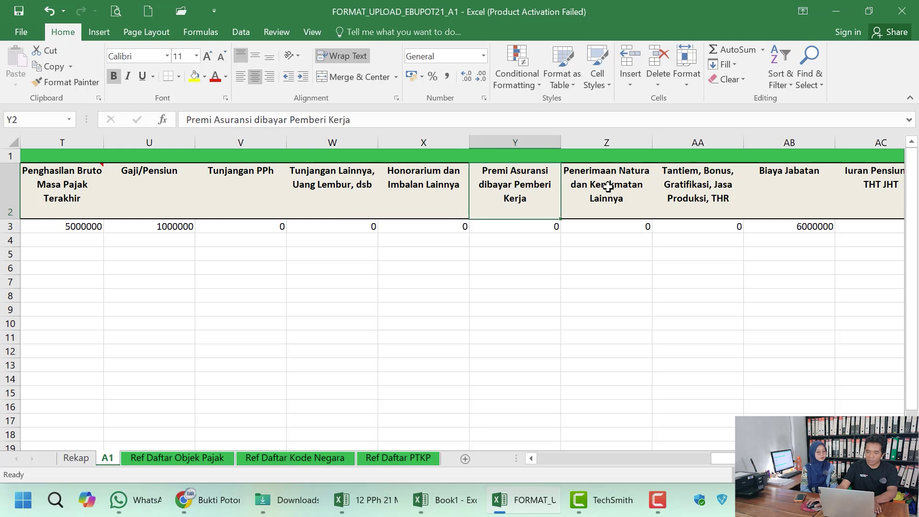
{"action": "left_click", "coordinate": [637, 190]}
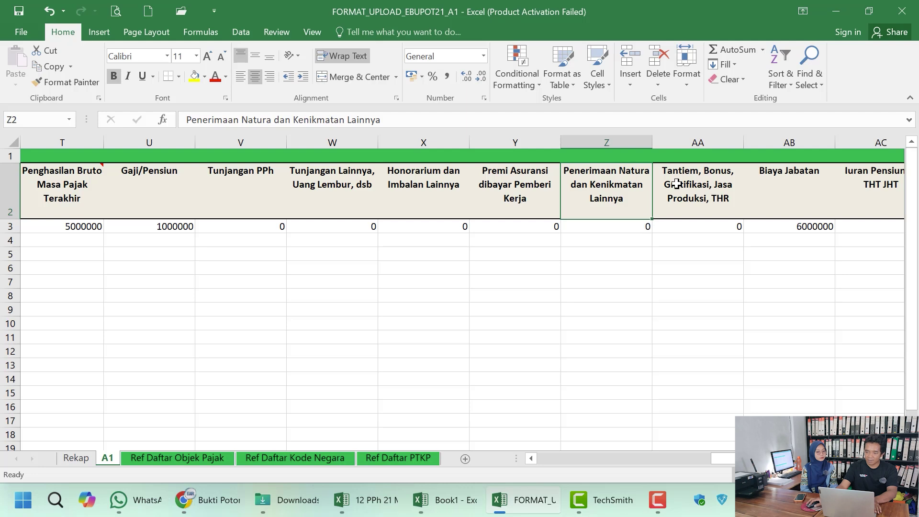
{"action": "left_click", "coordinate": [718, 188]}
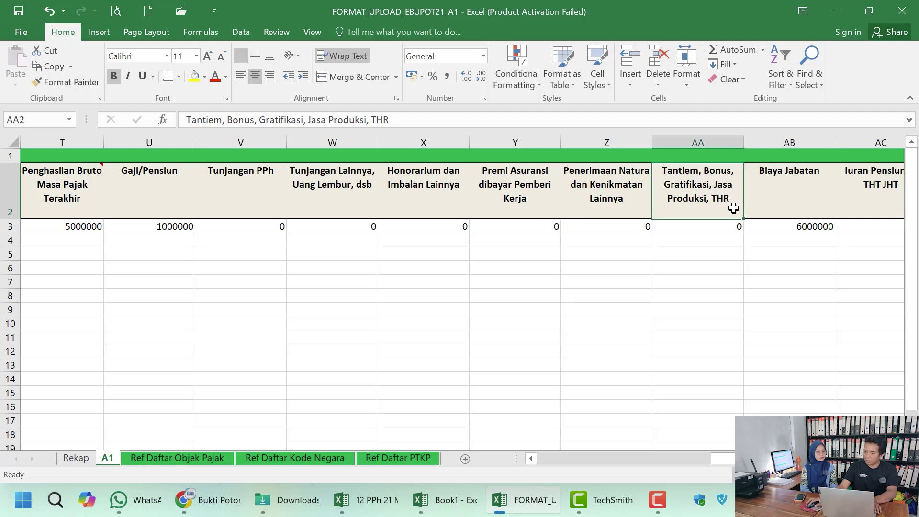
{"action": "left_click", "coordinate": [712, 225]}
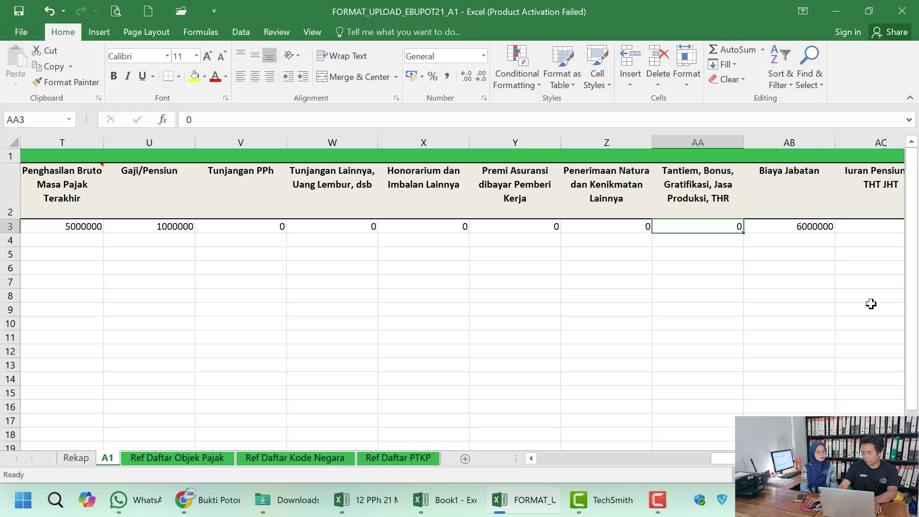
- Inspect the Biaya Jabatan, Iuran Pensiun THT JHT, Zakat/Sumbangan Keagamaan and Penghasilan Neto Masa Pajak Sebelumnya columns with their sample-row cells
{"action": "scroll", "coordinate": [671, 229], "scroll_direction": "right", "scroll_amount": 3}
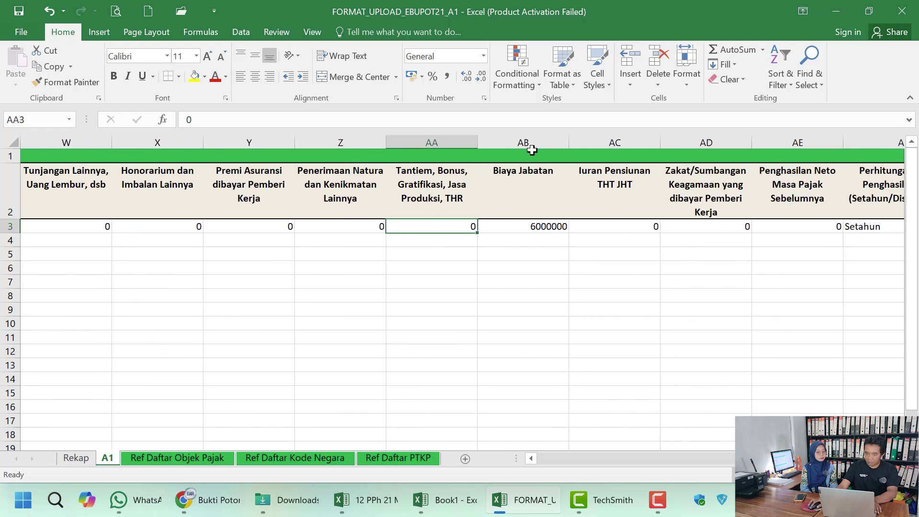
{"action": "left_click", "coordinate": [531, 228]}
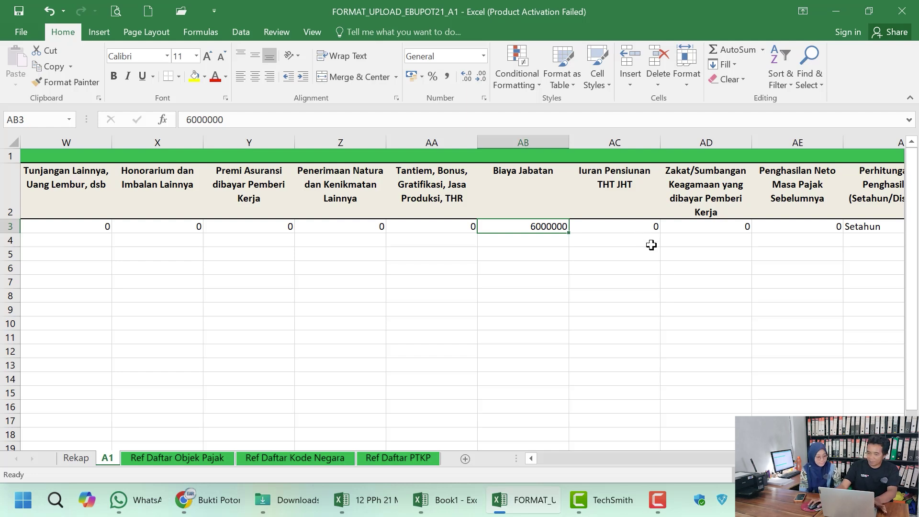
{"action": "left_click", "coordinate": [629, 225]}
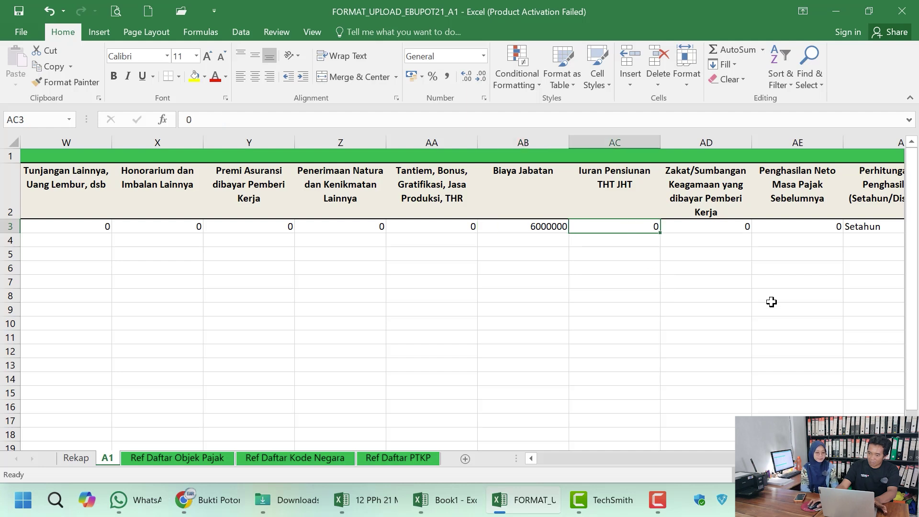
{"action": "left_click", "coordinate": [733, 227]}
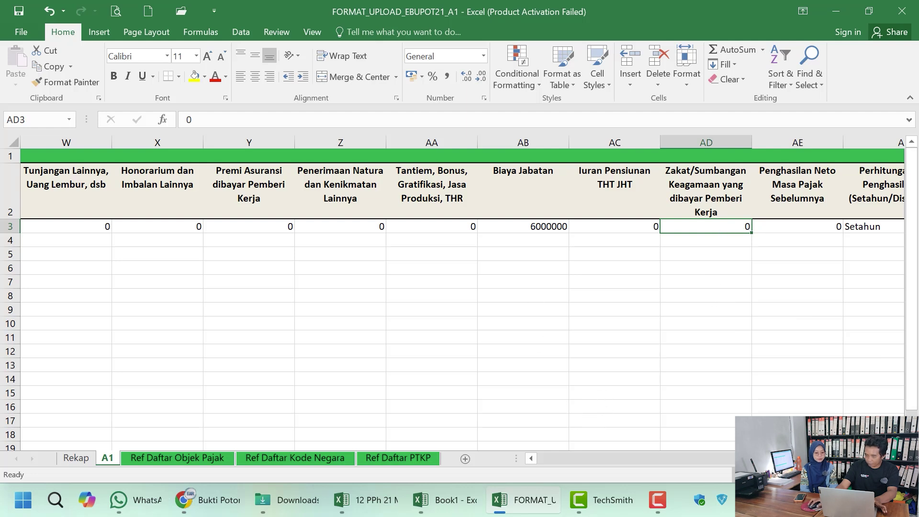
{"action": "scroll", "coordinate": [837, 351], "scroll_direction": "right", "scroll_amount": 2}
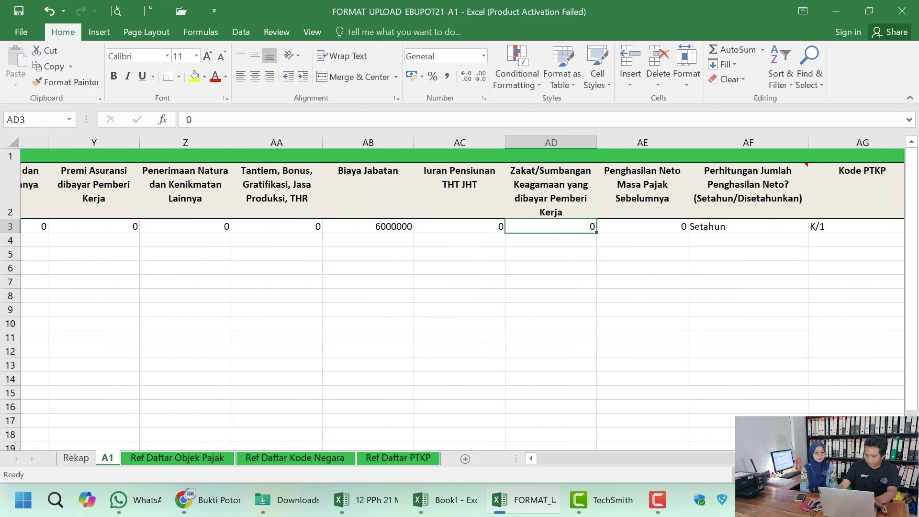
{"action": "left_click", "coordinate": [626, 201]}
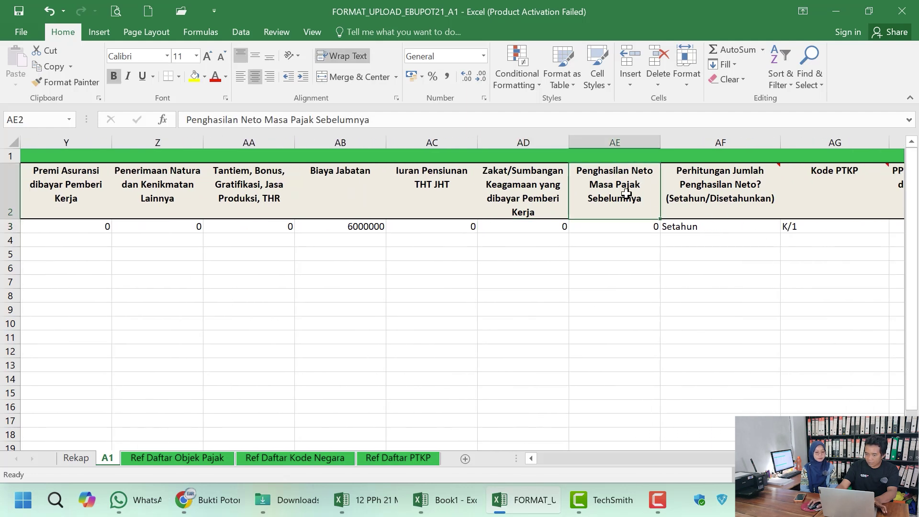
{"action": "left_click", "coordinate": [648, 225]}
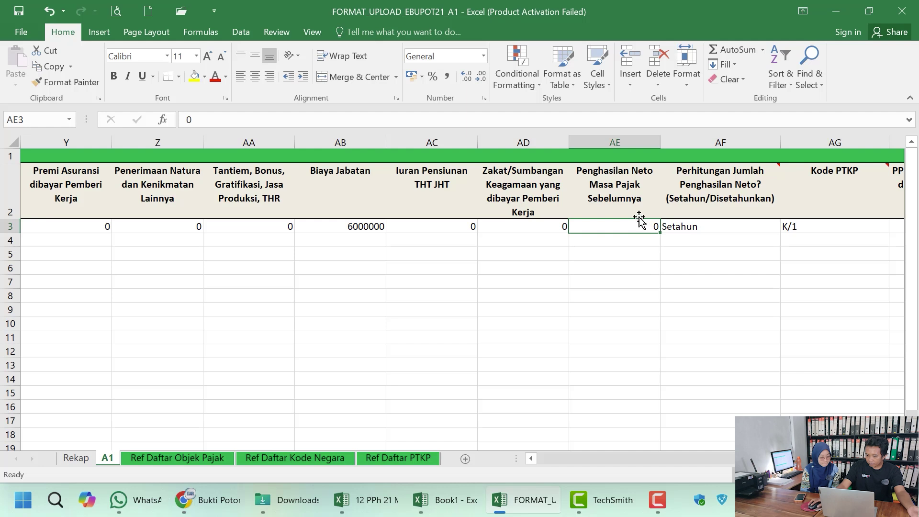
- Read the notes on the Perhitungan Jumlah Penghasilan Neto and Kode PTKP columns and check their sample entries
{"action": "left_click", "coordinate": [731, 225]}
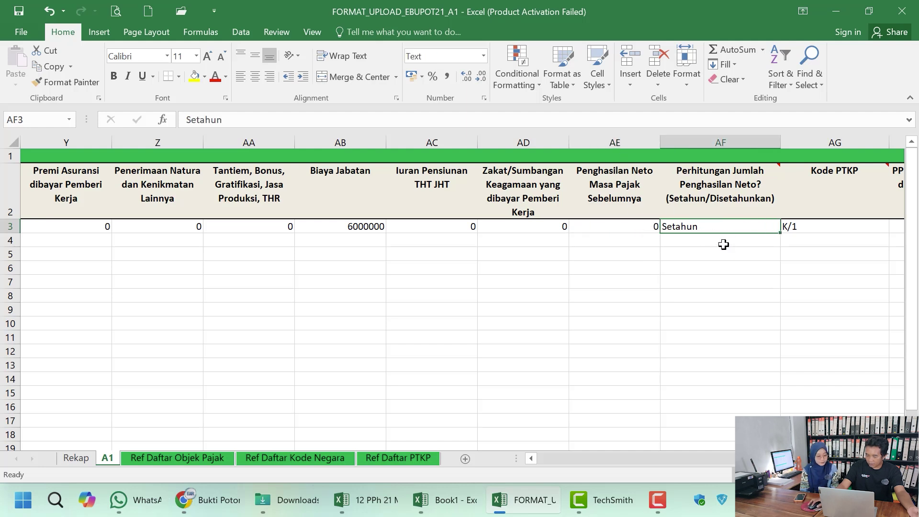
{"action": "mouse_move", "coordinate": [718, 199]}
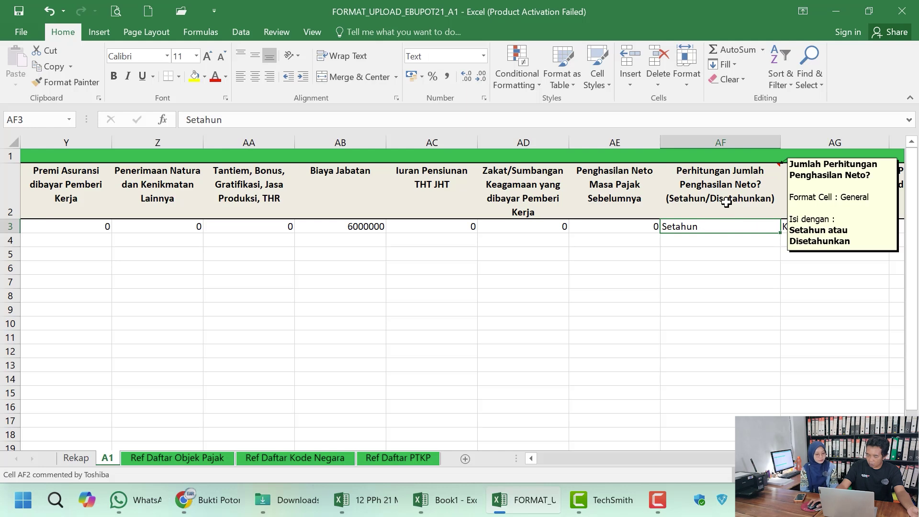
{"action": "left_click", "coordinate": [738, 328]}
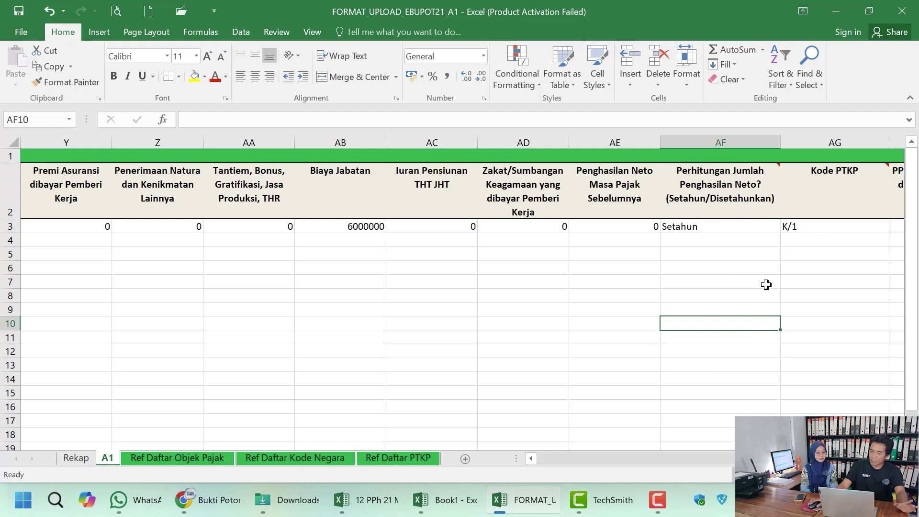
{"action": "mouse_move", "coordinate": [747, 210]}
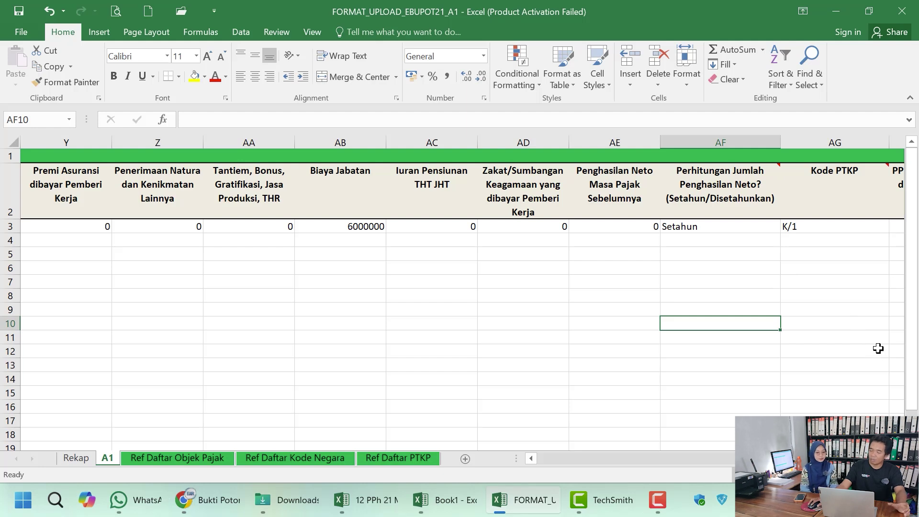
{"action": "scroll", "coordinate": [463, 293], "scroll_direction": "right", "scroll_amount": 2}
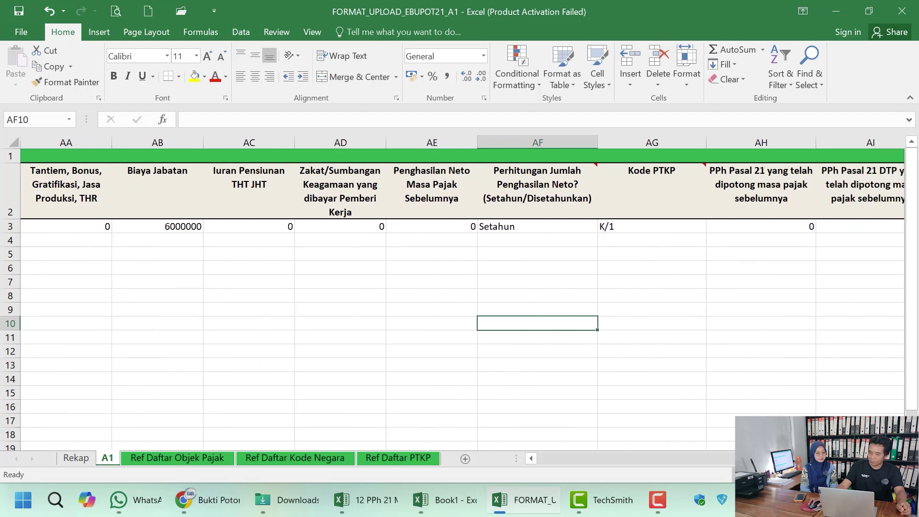
{"action": "left_click", "coordinate": [662, 228]}
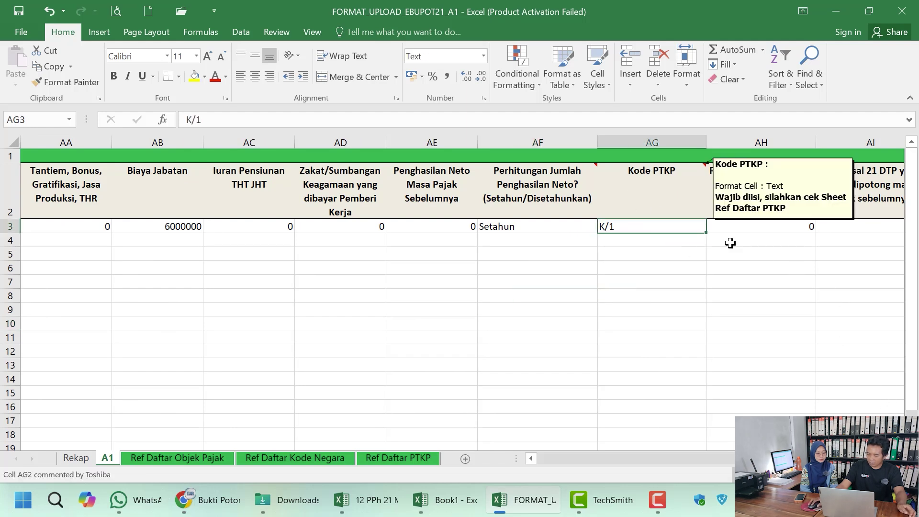
- Review the PPh Pasal 21 and PPh Pasal 21 DTP columns for tax withheld in previous tax periods, with their sample cells
{"action": "scroll", "coordinate": [718, 239], "scroll_direction": "right", "scroll_amount": 1}
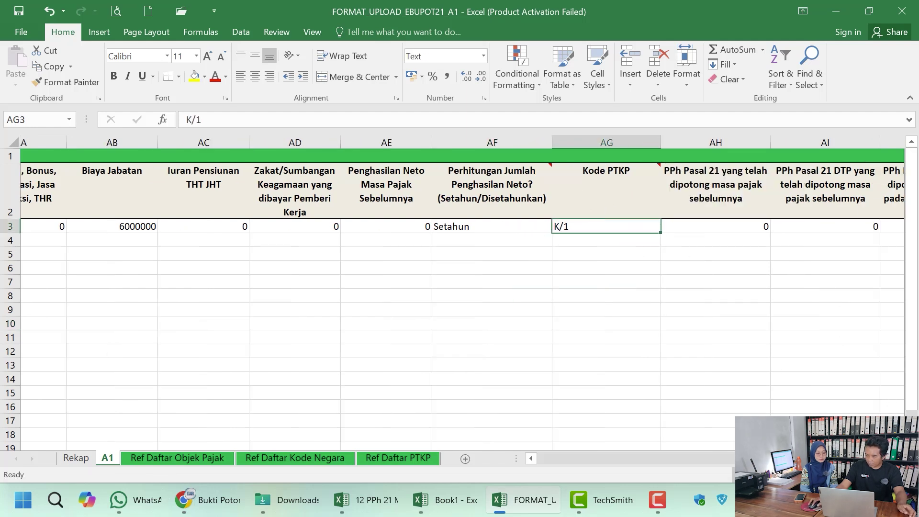
{"action": "left_click", "coordinate": [689, 195]}
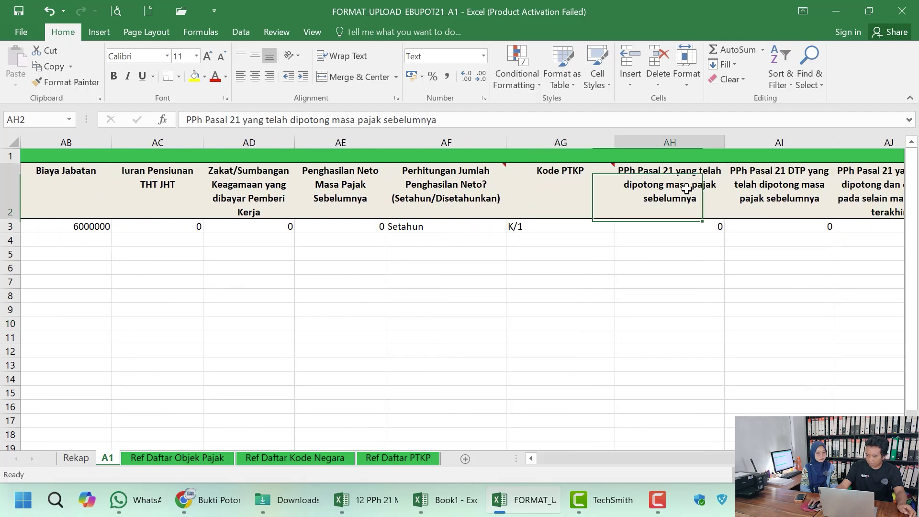
{"action": "left_click", "coordinate": [694, 225]}
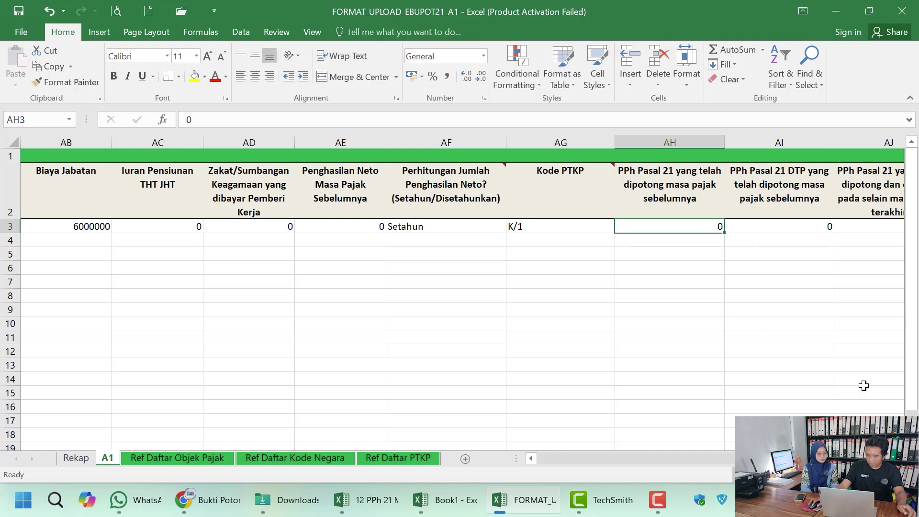
{"action": "scroll", "coordinate": [605, 180], "scroll_direction": "right", "scroll_amount": 2}
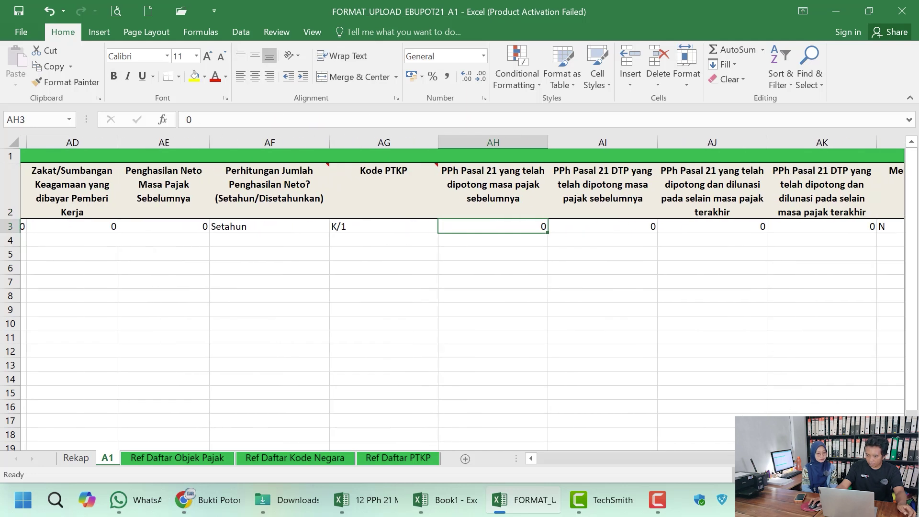
{"action": "left_click", "coordinate": [606, 181]}
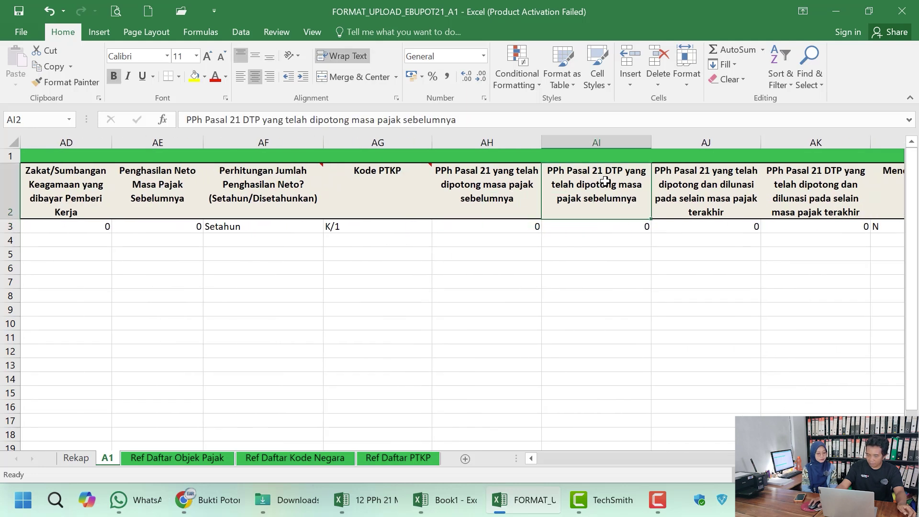
{"action": "left_click", "coordinate": [644, 225]}
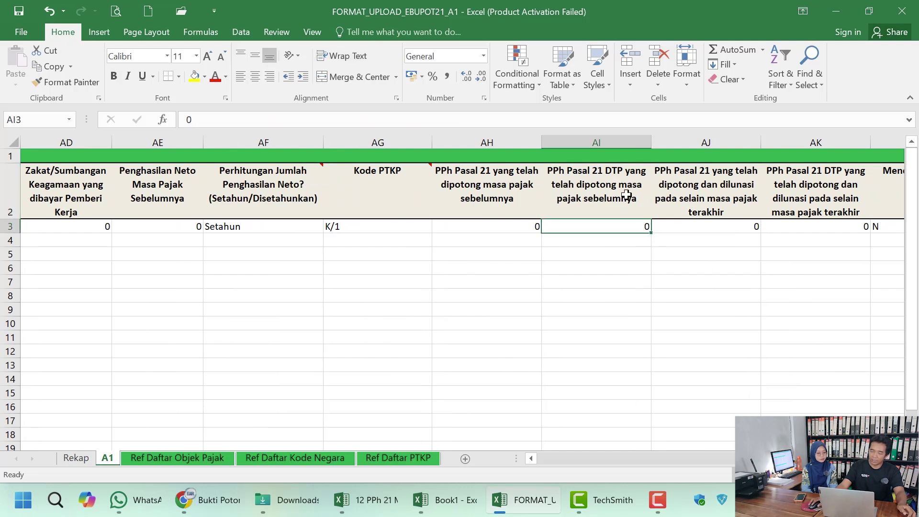
- Examine the PPh Pasal 21 and DTP columns for tax withheld and paid in periods other than the last one
{"action": "scroll", "coordinate": [727, 207], "scroll_direction": "right", "scroll_amount": 1}
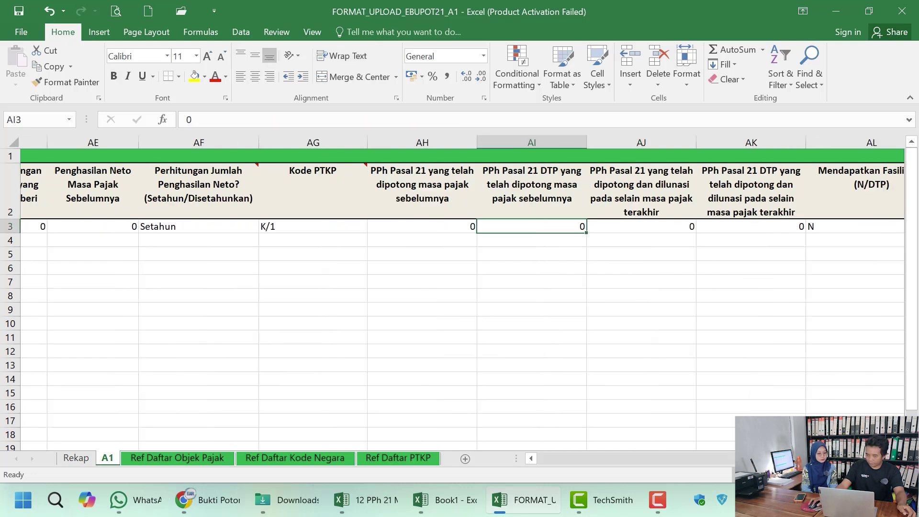
{"action": "left_click", "coordinate": [633, 198]}
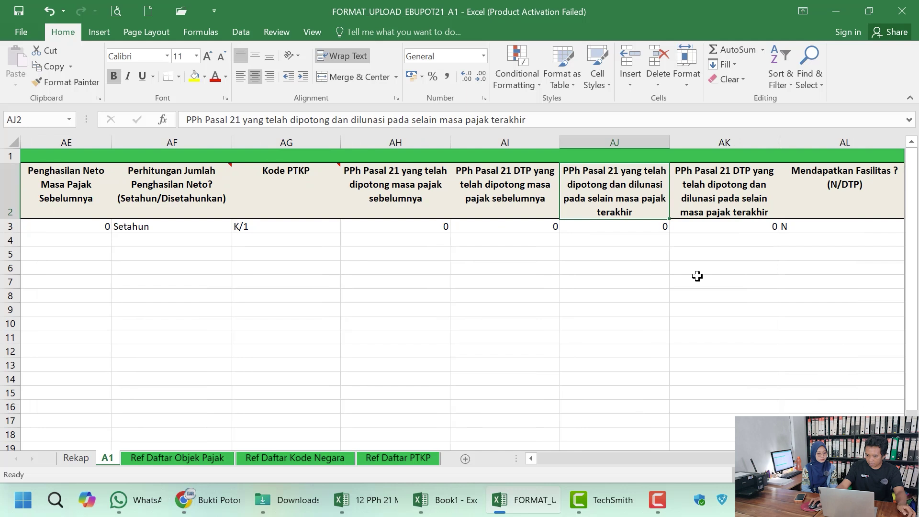
{"action": "left_click", "coordinate": [655, 226]}
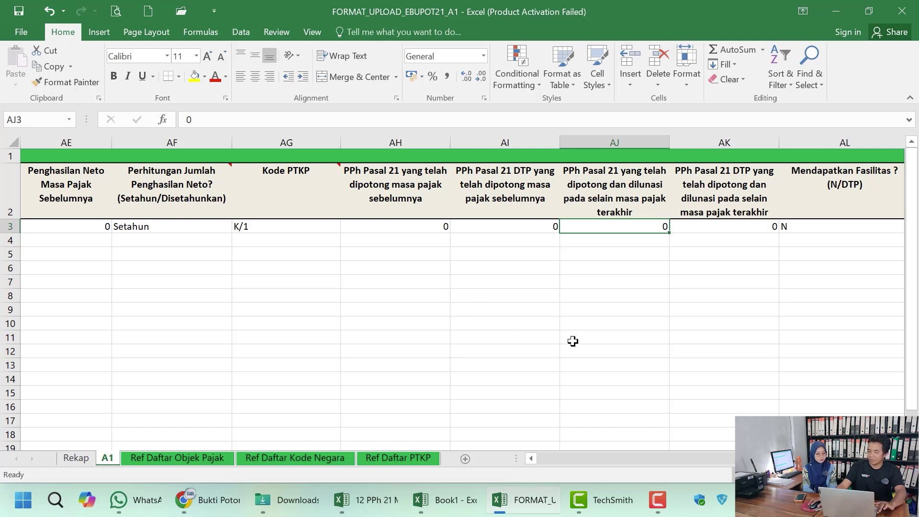
{"action": "left_click", "coordinate": [732, 230]}
{"action": "left_click", "coordinate": [727, 190]}
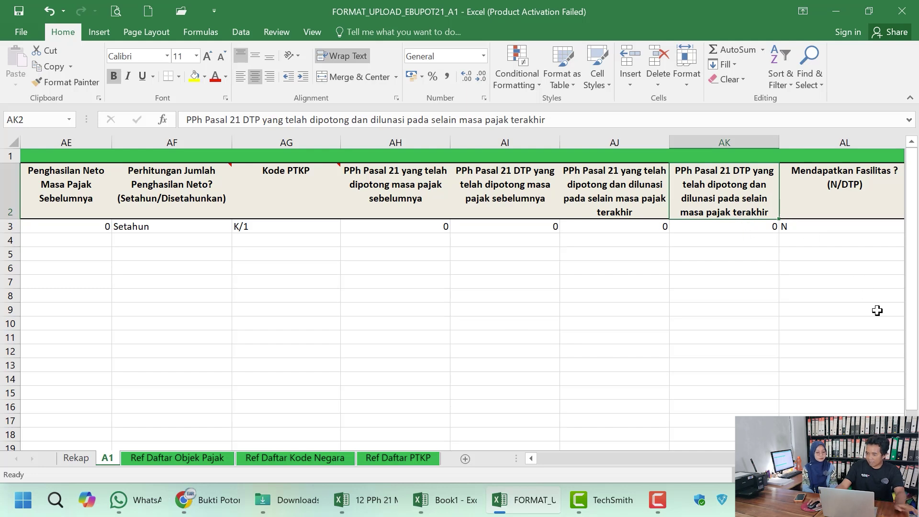
- Check the Mendapatkan Fasilitas (N/DTP) column and its sample entry, next to the Nomor DTP column
{"action": "scroll", "coordinate": [643, 185], "scroll_direction": "right", "scroll_amount": 3}
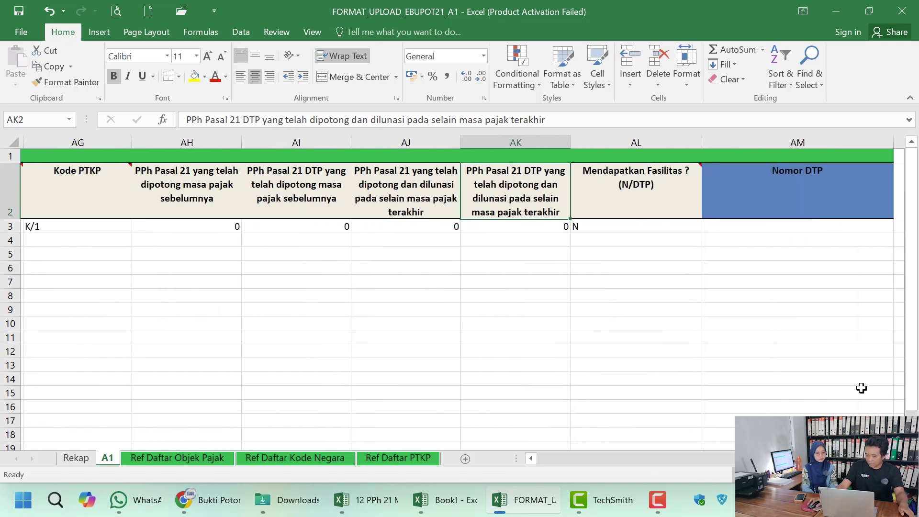
{"action": "left_click", "coordinate": [642, 185]}
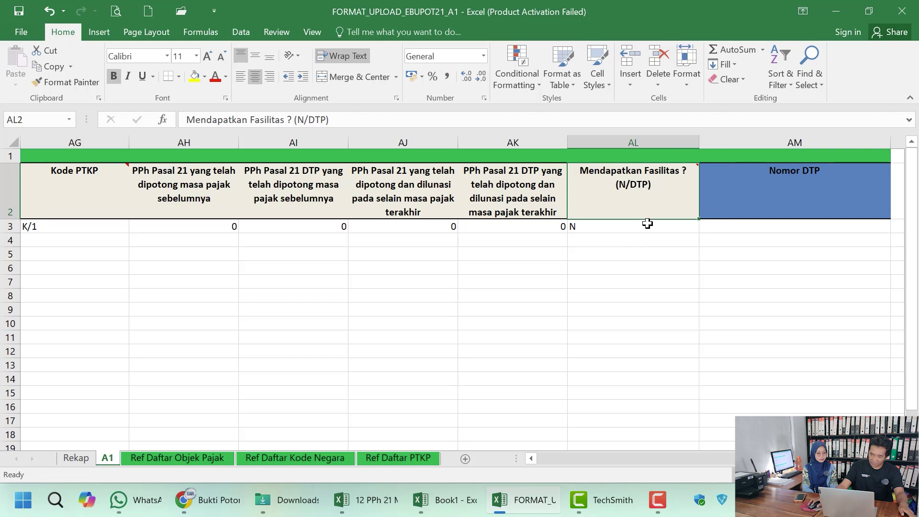
{"action": "left_click", "coordinate": [621, 229]}
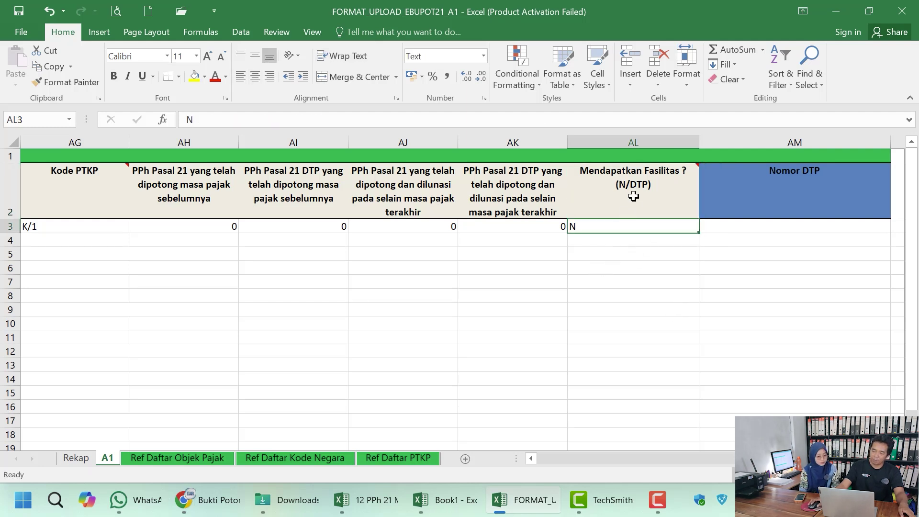
{"action": "mouse_move", "coordinate": [632, 187]}
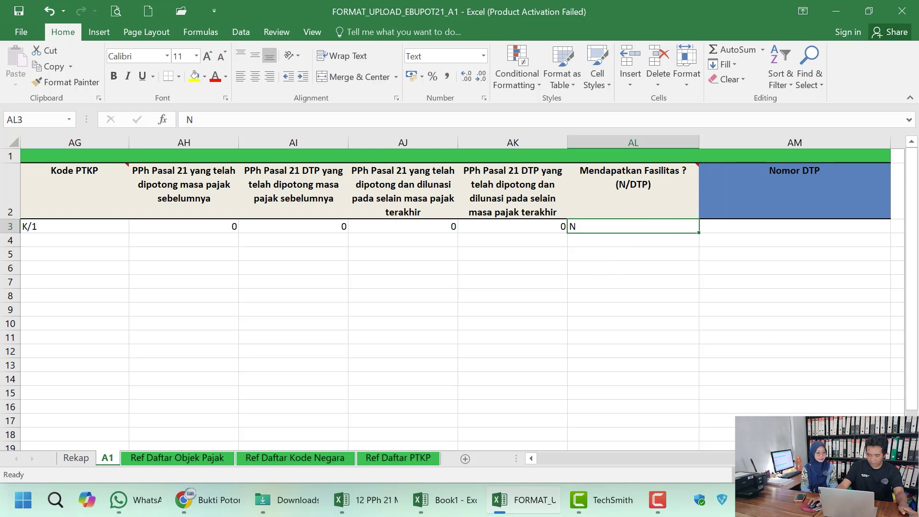
- Return to the first columns of the A1 sheet and switch to the workbook 12 PPh 21 Madinah 2024 SIMULASI BUPOT A1
{"action": "left_click_drag", "start_coordinate": [766, 460], "coordinate": [525, 465]}
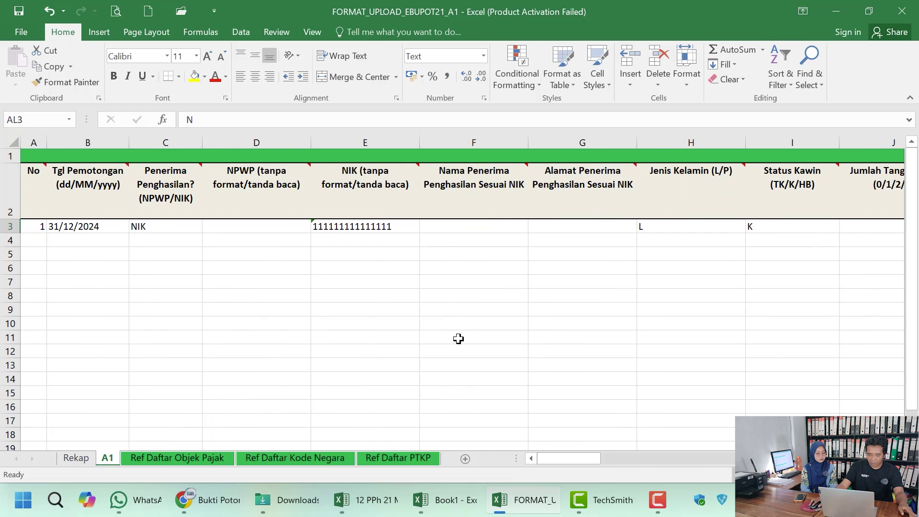
{"action": "mouse_move", "coordinate": [366, 499]}
{"action": "left_click", "coordinate": [281, 434]}
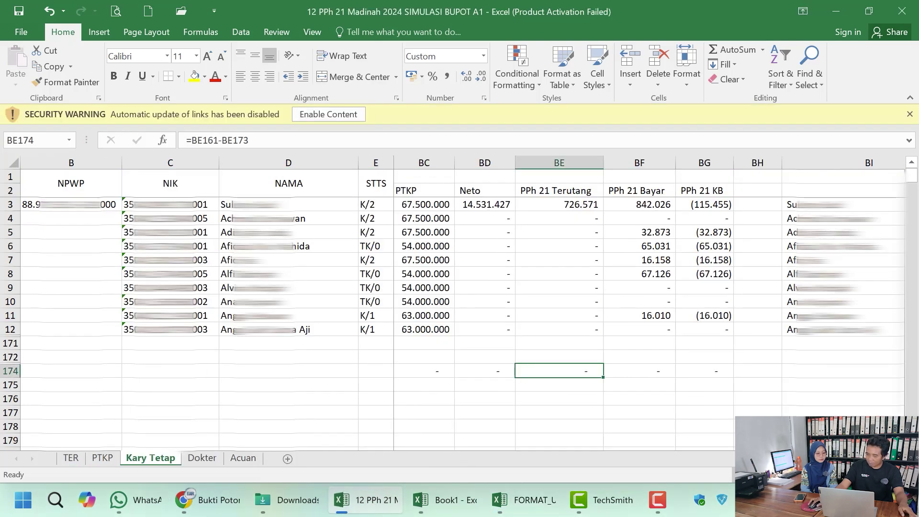
- Review the Kary Tetap sheet's monthly salary, Tarif and PPh 21 columns and its annual columns from Gaji/Tahun to PPh 21 KB
{"action": "scroll", "coordinate": [649, 302], "scroll_direction": "left", "scroll_amount": 5}
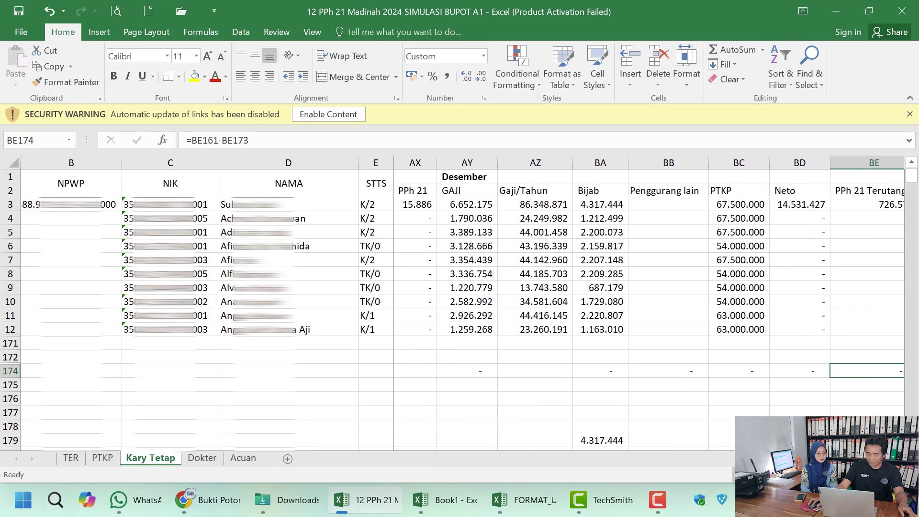
{"action": "scroll", "coordinate": [649, 302], "scroll_direction": "left", "scroll_amount": 8}
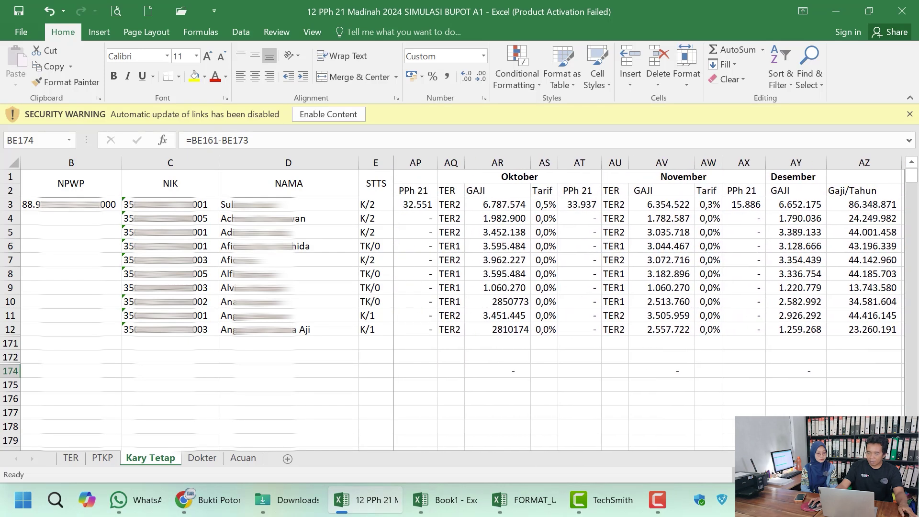
{"action": "scroll", "coordinate": [649, 302], "scroll_direction": "left", "scroll_amount": 5}
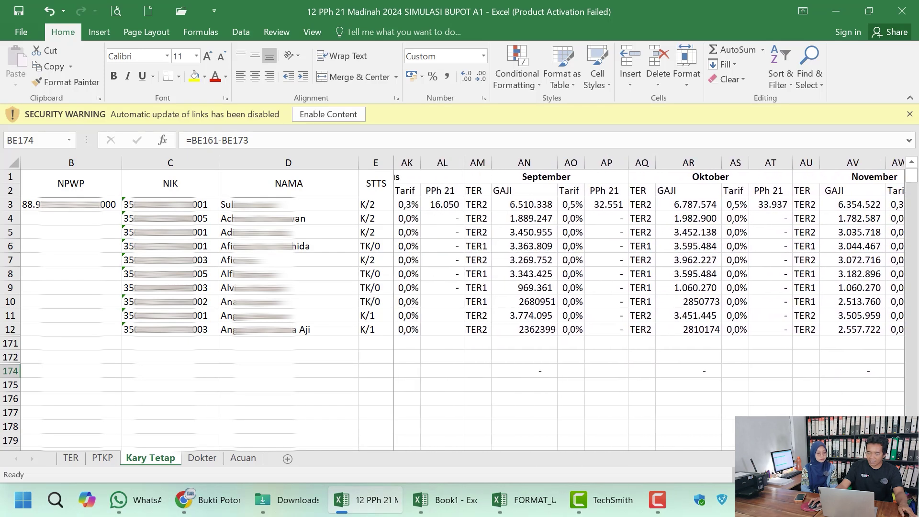
{"action": "scroll", "coordinate": [693, 230], "scroll_direction": "left", "scroll_amount": 2}
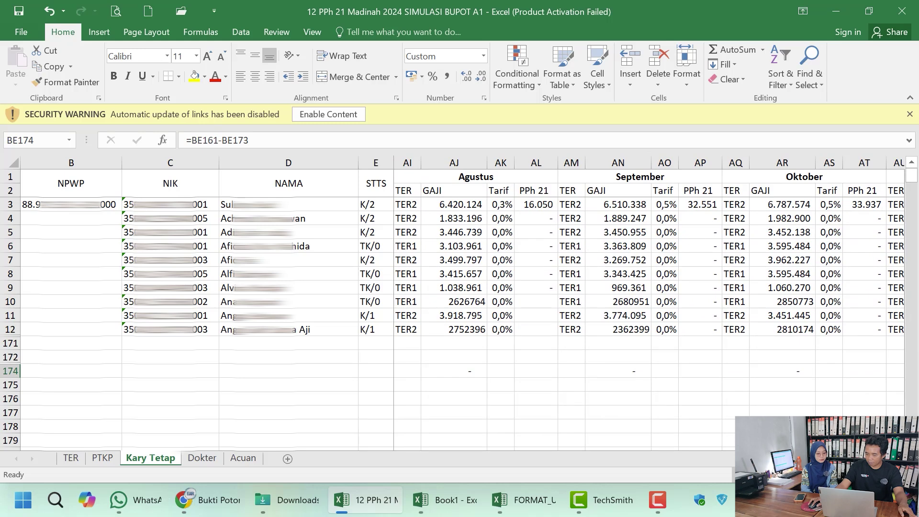
{"action": "scroll", "coordinate": [649, 302], "scroll_direction": "right", "scroll_amount": 10}
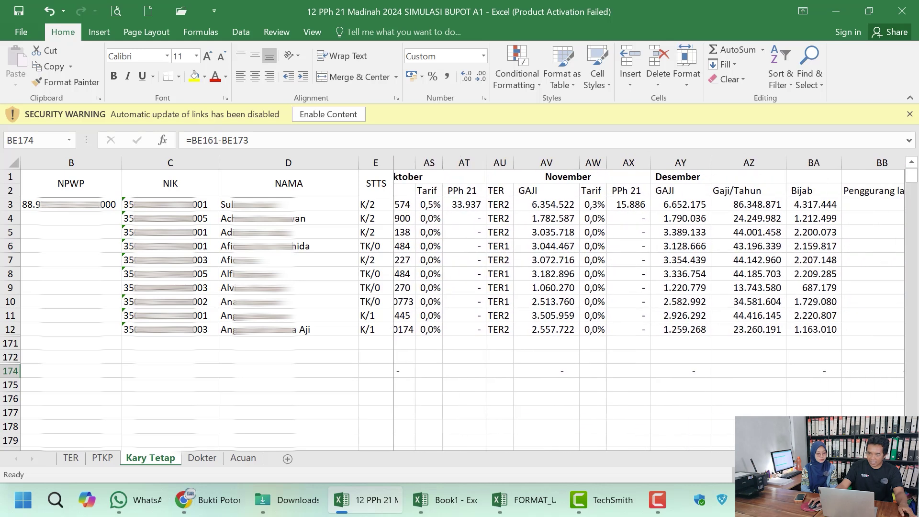
{"action": "scroll", "coordinate": [649, 302], "scroll_direction": "right", "scroll_amount": 10}
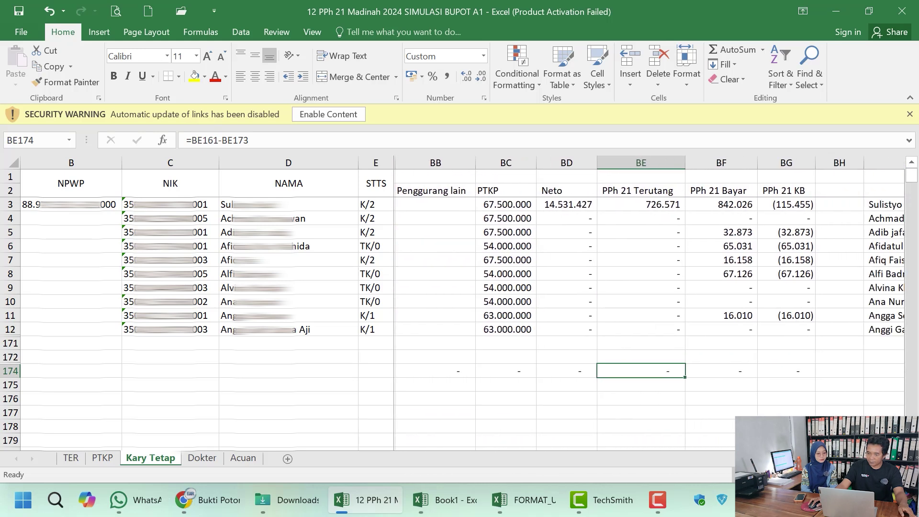
{"action": "scroll", "coordinate": [649, 302], "scroll_direction": "left", "scroll_amount": 1}
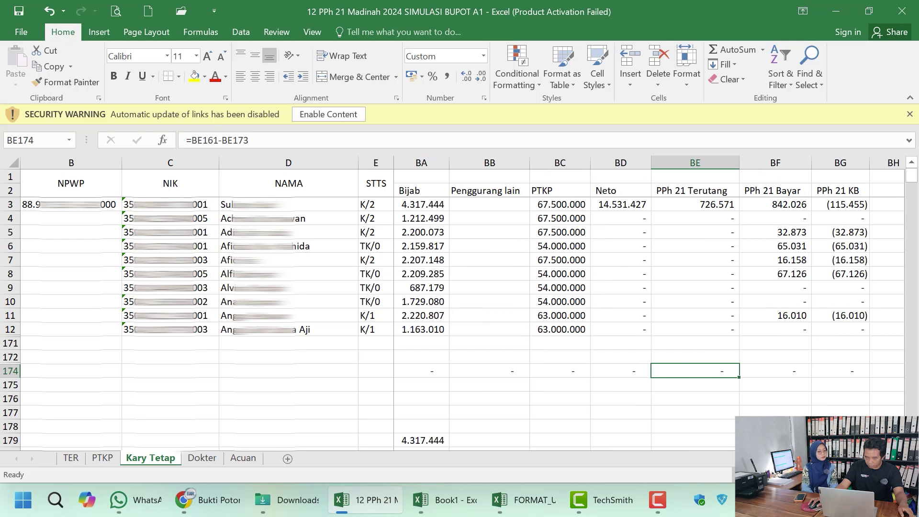
{"action": "scroll", "coordinate": [649, 302], "scroll_direction": "left", "scroll_amount": 2}
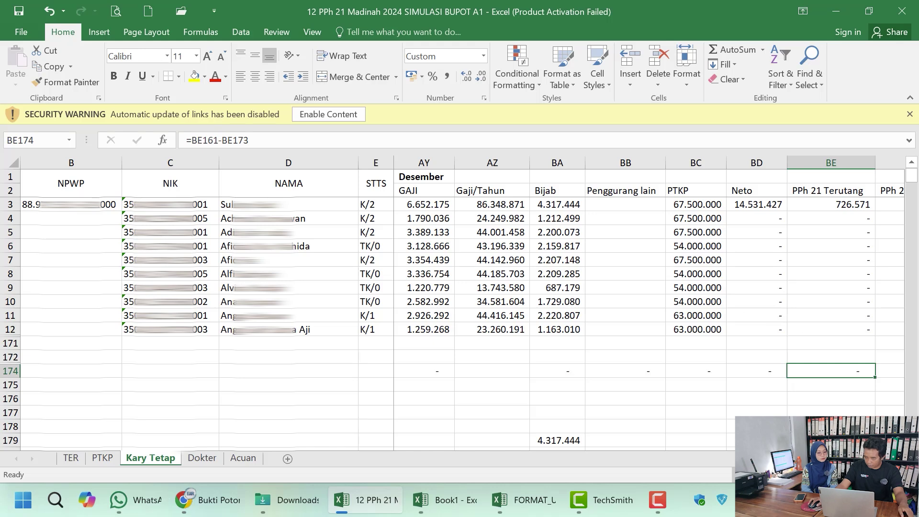
- Clear the contents of columns BI to BL, beyond the PPh 21 KB column of the Kary Tetap sheet
{"action": "scroll", "coordinate": [733, 239], "scroll_direction": "right", "scroll_amount": 5}
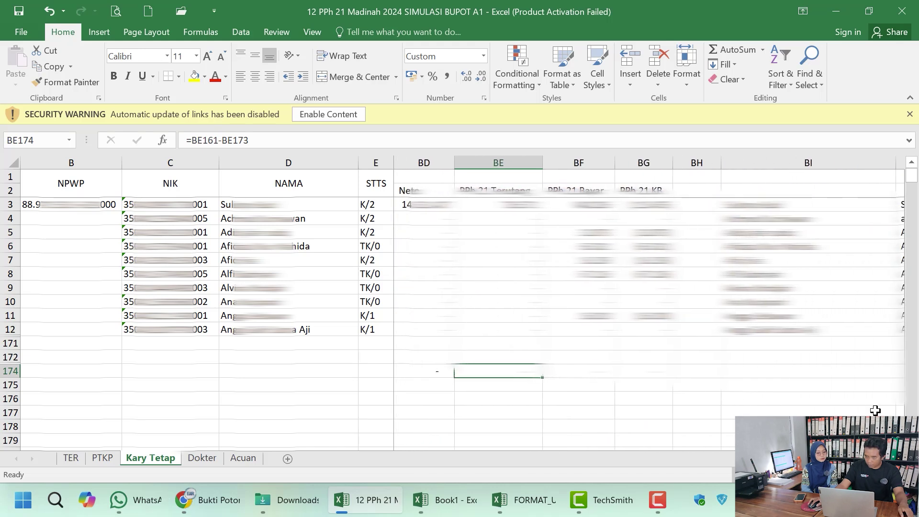
{"action": "left_click_drag", "start_coordinate": [732, 162], "coordinate": [803, 178]}
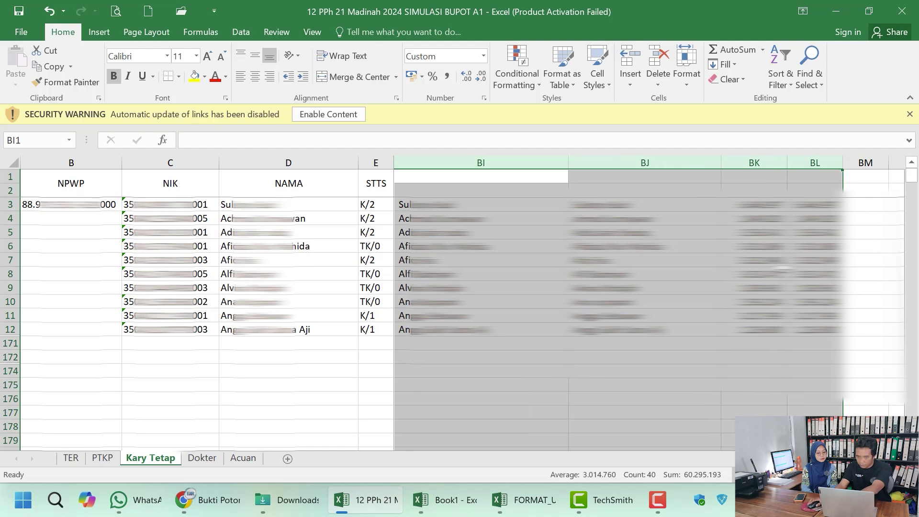
{"action": "key", "text": "Delete"}
{"action": "left_click", "coordinate": [593, 266]}
{"action": "left_click", "coordinate": [439, 186]}
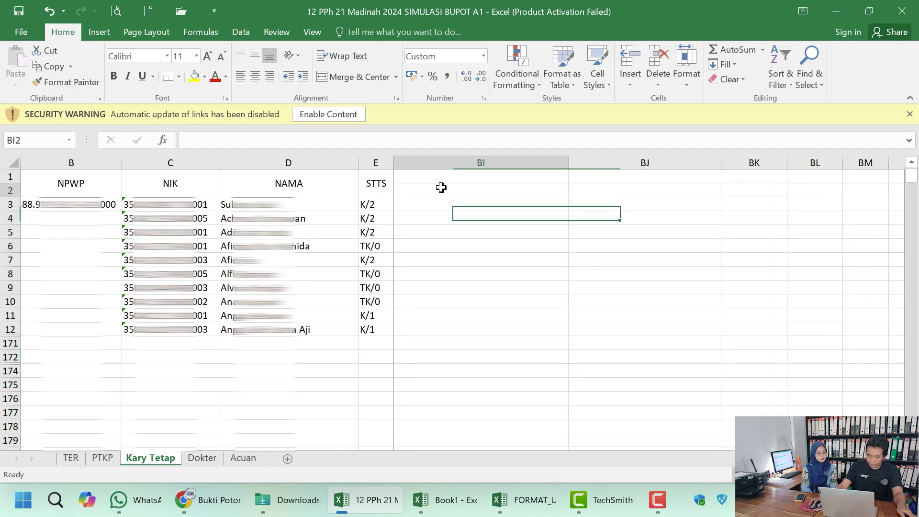
- In FORMAT_UPLOAD_EBUPOT21_A1, copy the A1 sheet's row 2 headers from Tgl Pemotongan through Mendapatkan Fasilitas ? (N/DTP)
{"action": "mouse_move", "coordinate": [500, 499]}
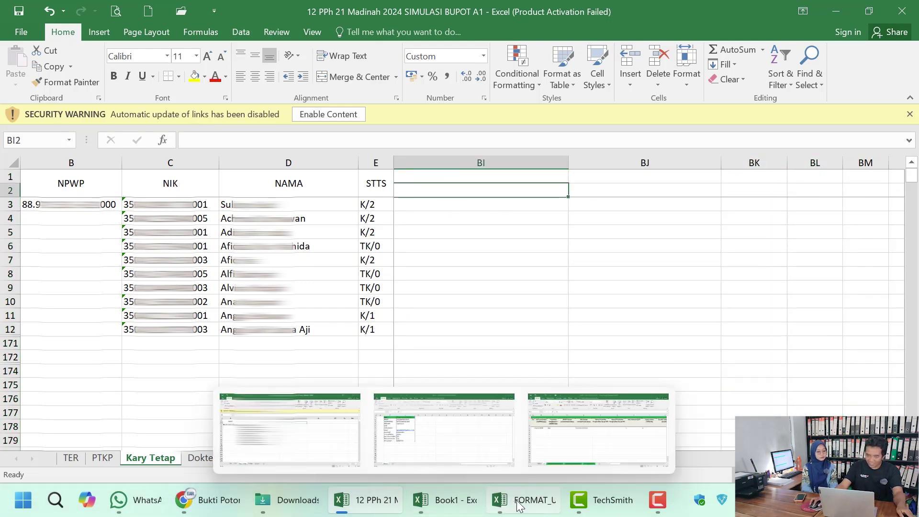
{"action": "left_click", "coordinate": [292, 431]}
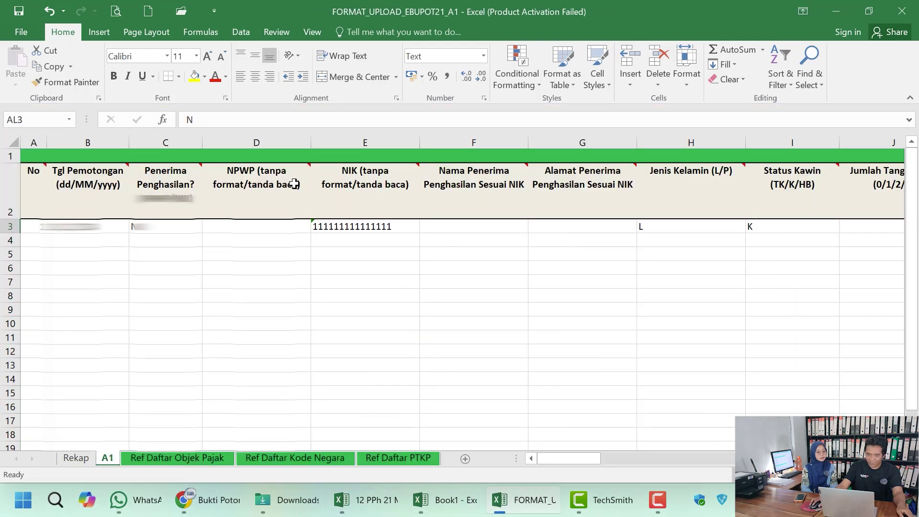
{"action": "left_click", "coordinate": [71, 191]}
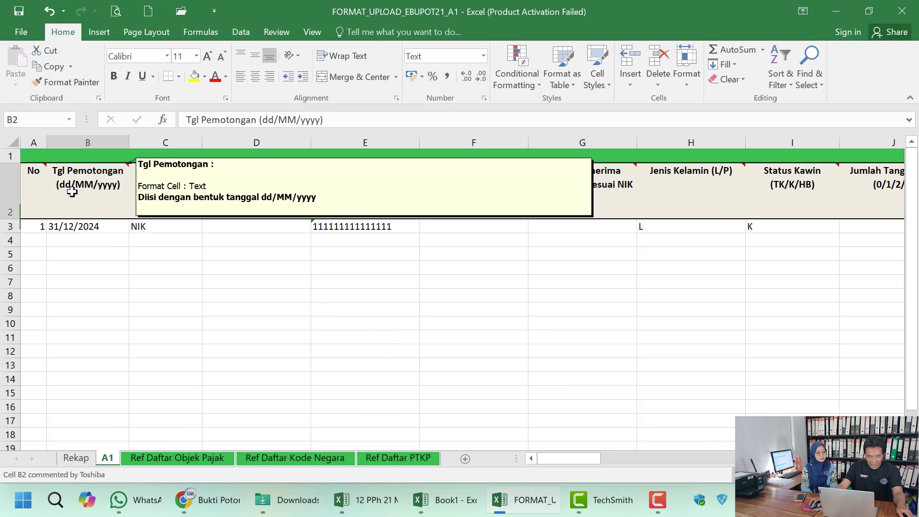
{"action": "left_click", "coordinate": [2, 204]}
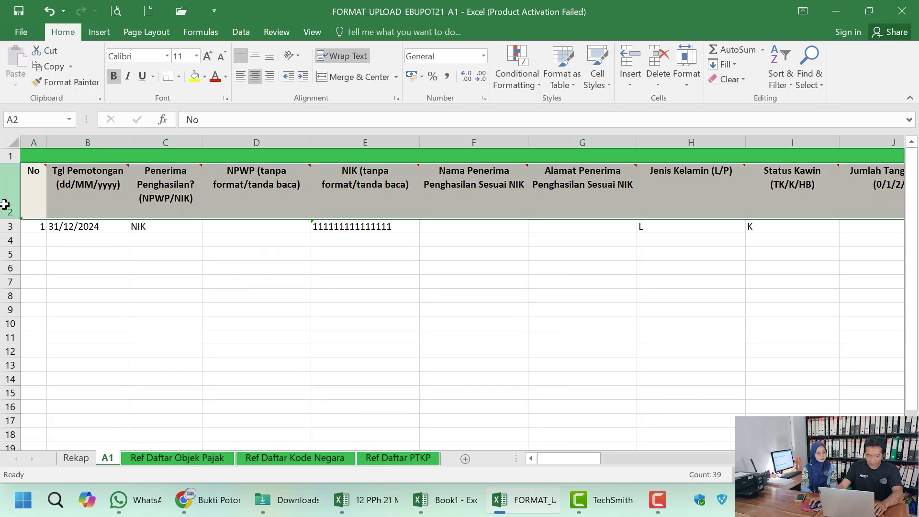
{"action": "left_click", "coordinate": [68, 186]}
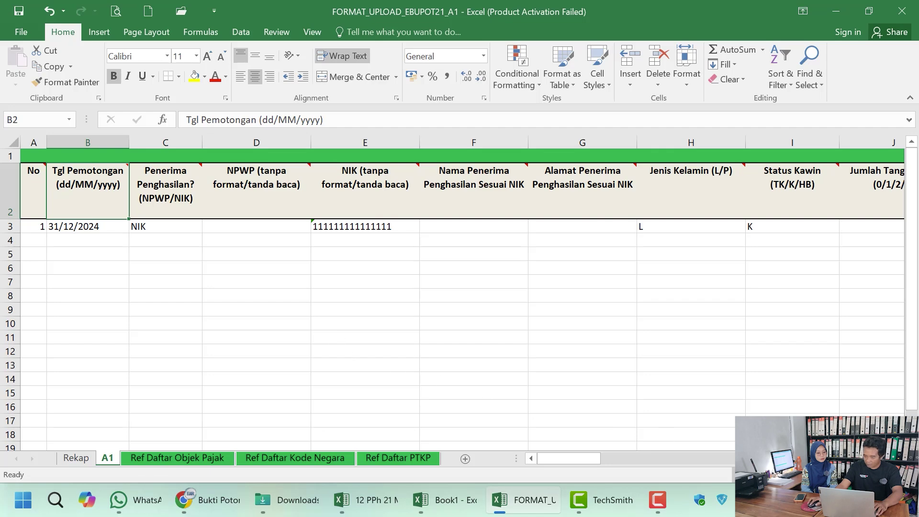
{"action": "scroll", "coordinate": [462, 300], "scroll_direction": "right", "scroll_amount": 10}
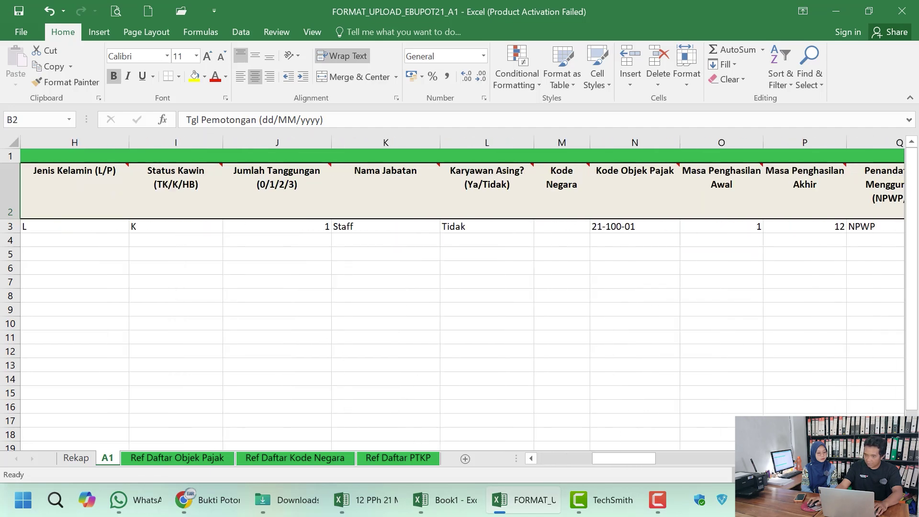
{"action": "scroll", "coordinate": [648, 230], "scroll_direction": "right", "scroll_amount": 6}
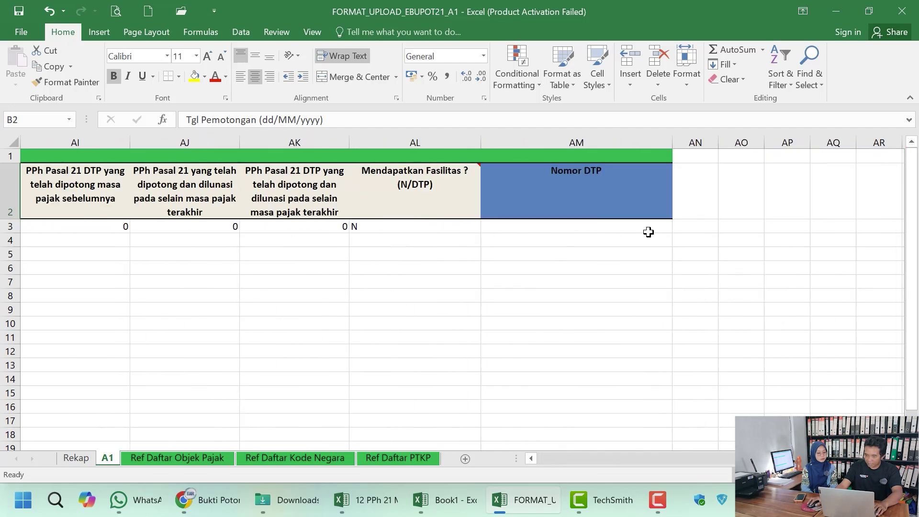
{"action": "left_click", "coordinate": [444, 179], "text": "shift"}
{"action": "key", "text": "ctrl+c"}
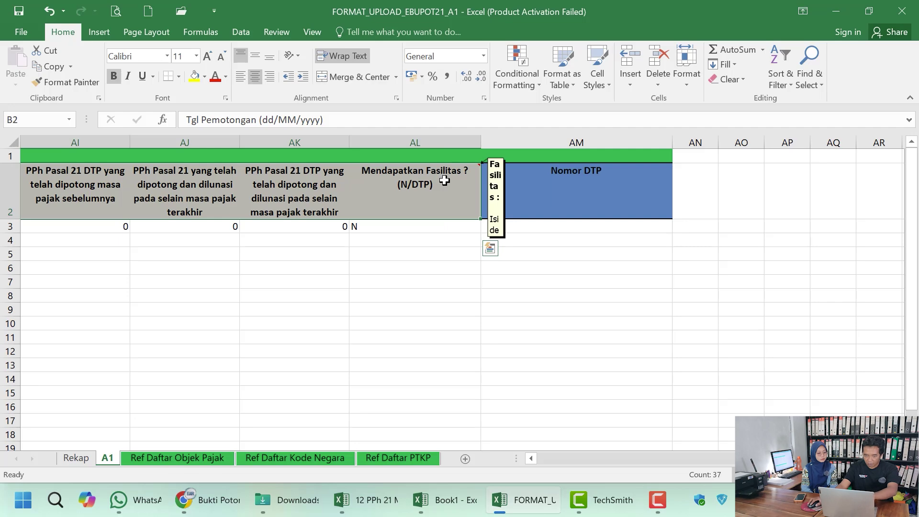
- Switch to 12 PPh 21 Madinah 2024 SIMULASI BUPOT A1 and paste the headers without formatting into row 2 from BI2
{"action": "left_click", "coordinate": [366, 499]}
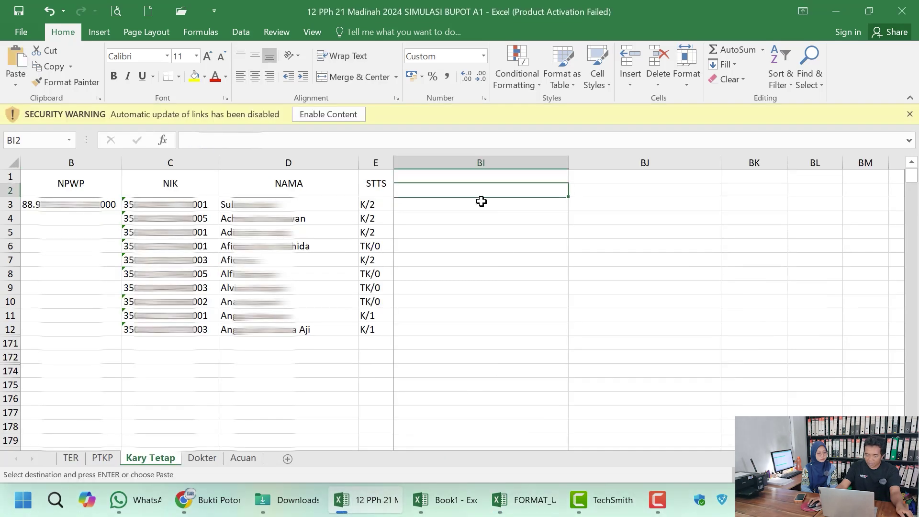
{"action": "right_click", "coordinate": [462, 191]}
{"action": "left_click", "coordinate": [512, 238]}
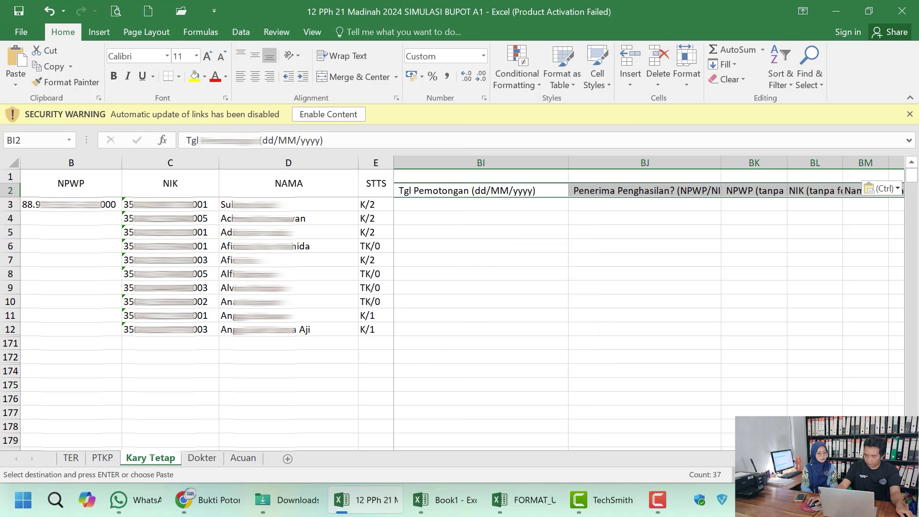
- Enter the date 20/12/2024 in BI3, the first cell under Tgl Pemotongan
{"action": "scroll", "coordinate": [794, 278], "scroll_direction": "left", "scroll_amount": 4}
{"action": "left_click", "coordinate": [759, 209]}
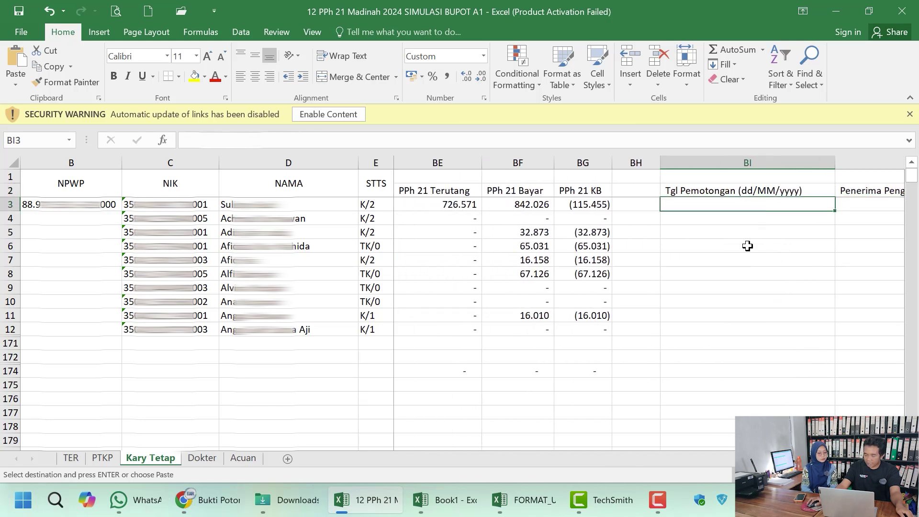
{"action": "scroll", "coordinate": [796, 333], "scroll_direction": "right", "scroll_amount": 2}
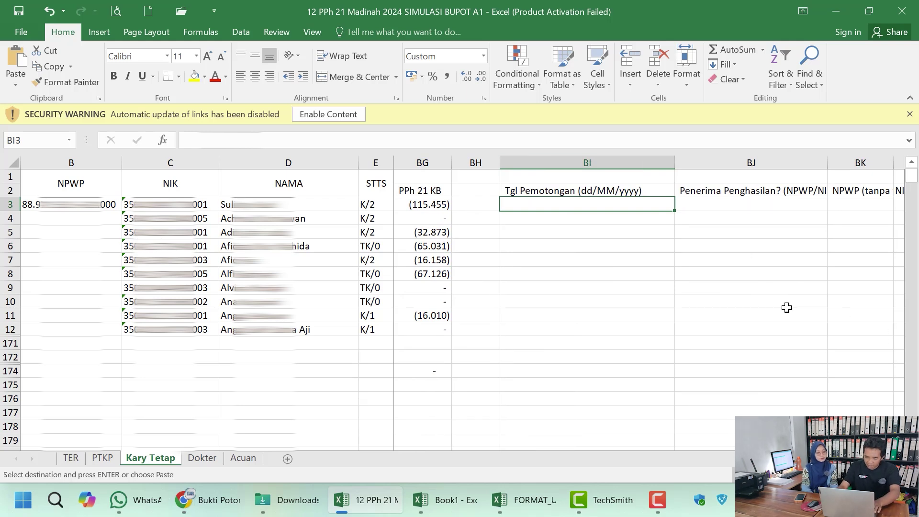
{"action": "type", "text": "20/1"}
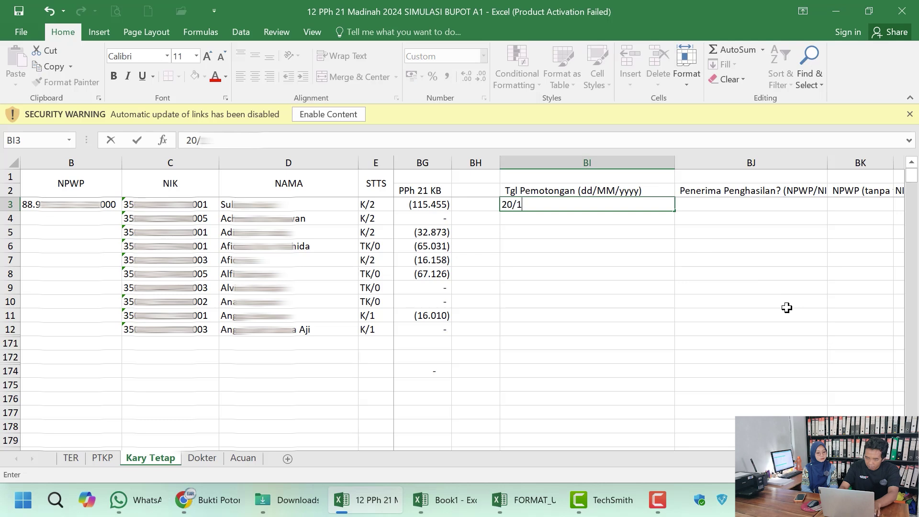
{"action": "type", "text": "2/2021"}
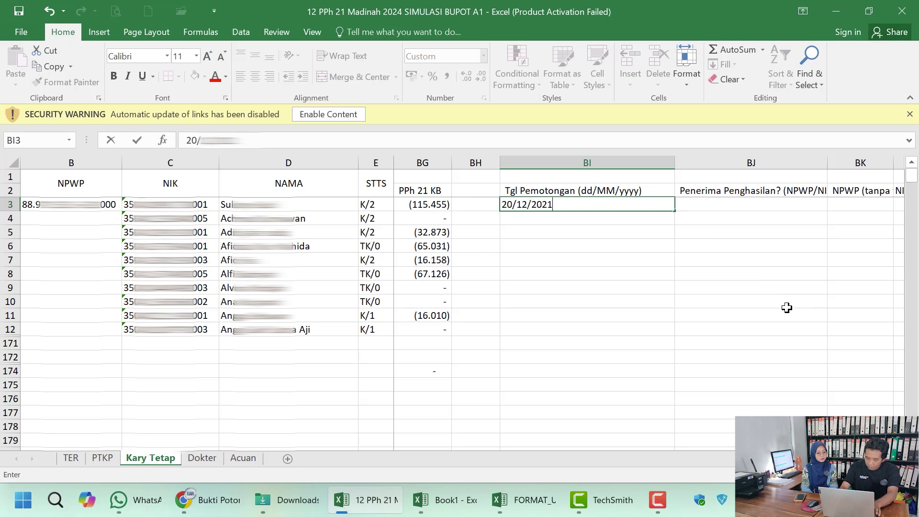
{"action": "key", "text": "BackSpace"}
{"action": "type", "text": "4"}
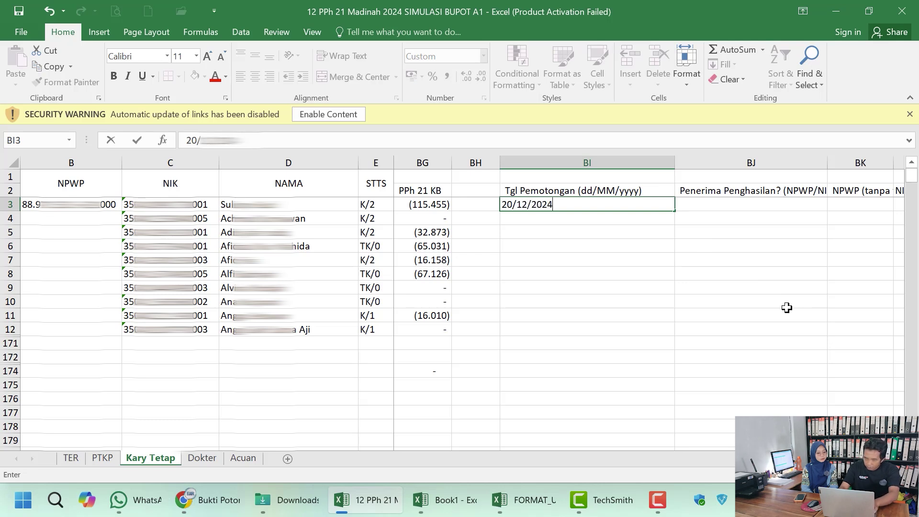
{"action": "key", "text": "Return"}
- Format the withholding date in BI3 as Short Date
{"action": "left_click", "coordinate": [664, 204]}
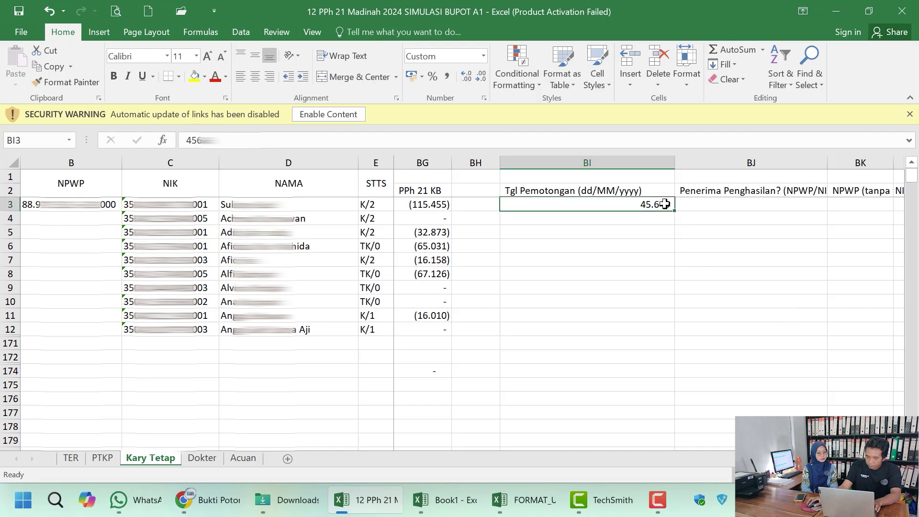
{"action": "left_click", "coordinate": [484, 56]}
{"action": "left_click", "coordinate": [470, 79]}
{"action": "left_click", "coordinate": [481, 57]}
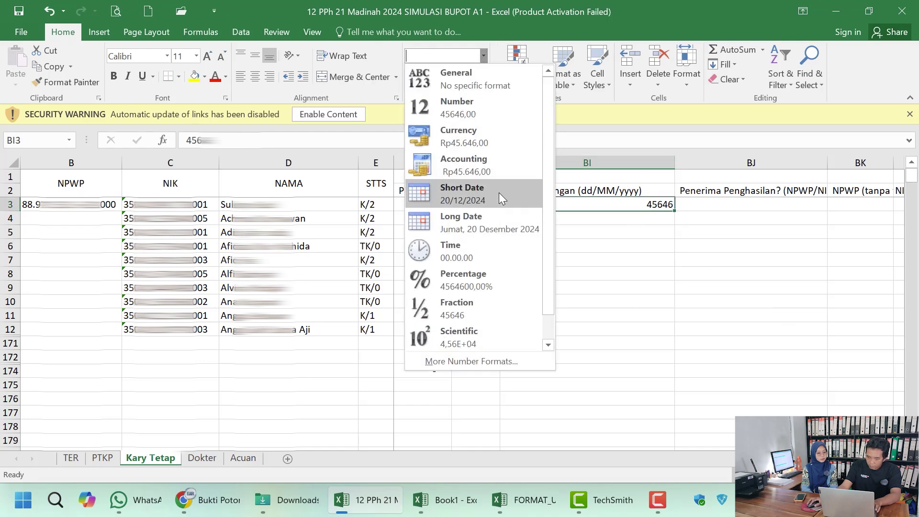
{"action": "left_click", "coordinate": [498, 192]}
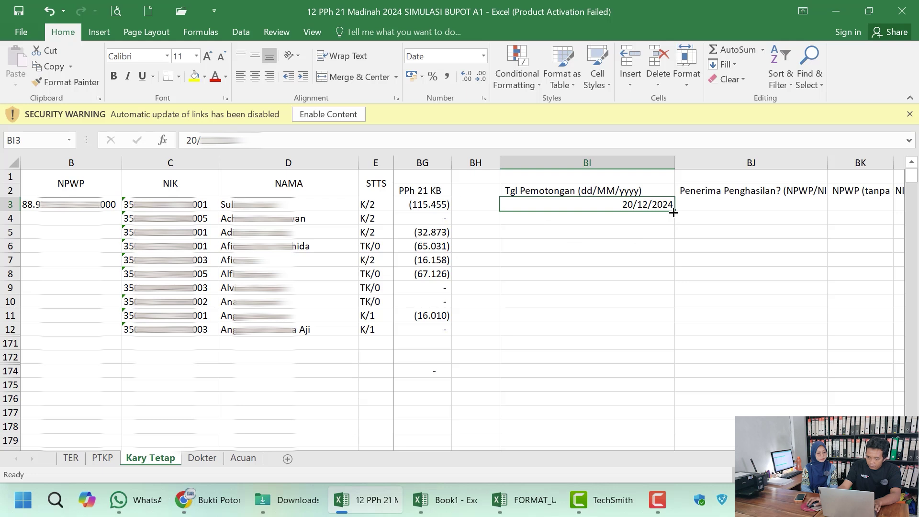
- Fill the Tgl Pemotongan column from BI3 down to BI12 with the same date, 20/12/2024, for every employee
{"action": "left_click_drag", "start_coordinate": [673, 213], "coordinate": [674, 335]}
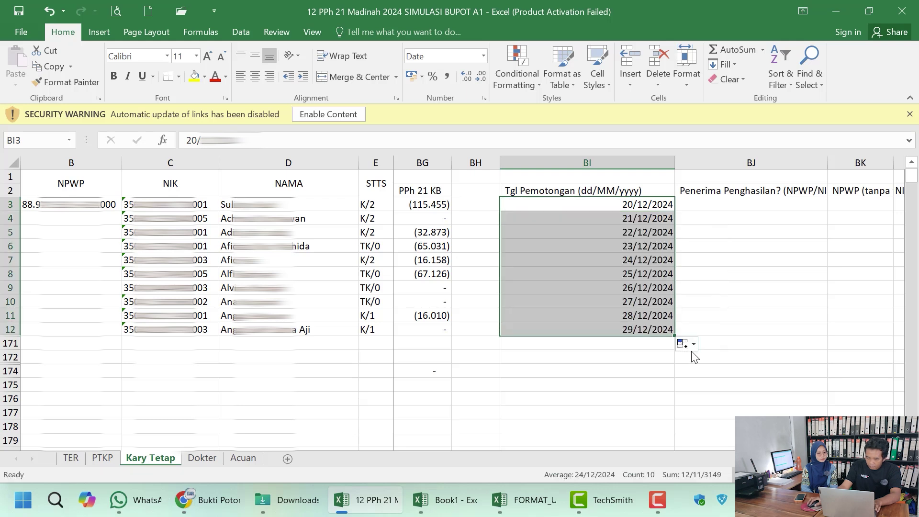
{"action": "left_click", "coordinate": [689, 343]}
{"action": "left_click", "coordinate": [728, 203]}
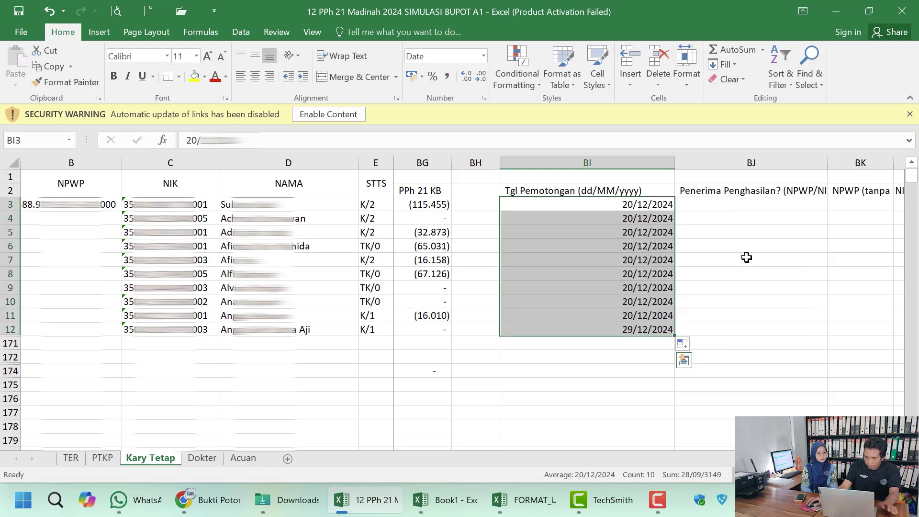
{"action": "left_click", "coordinate": [748, 203]}
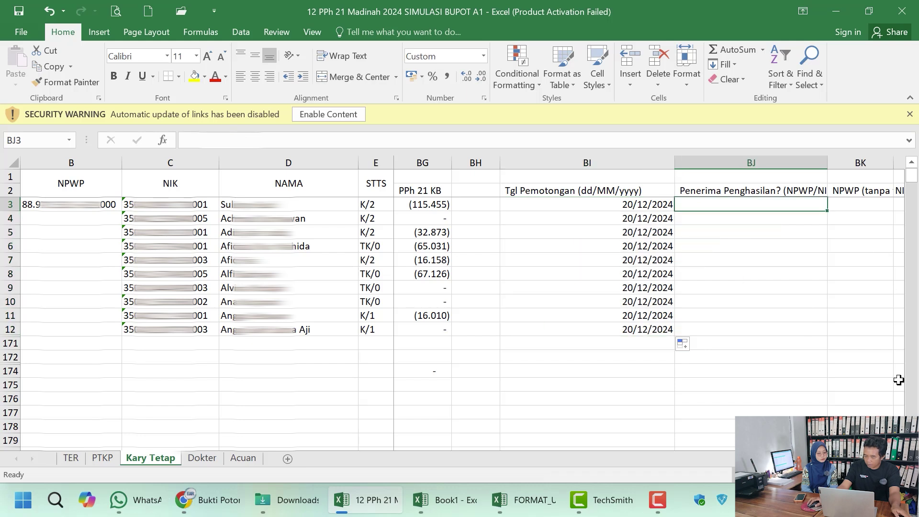
- Enter NPWP in BJ3 and NIK in BJ4 as the Penerima Penghasilan identity types
{"action": "scroll", "coordinate": [632, 204], "scroll_direction": "right", "scroll_amount": 2}
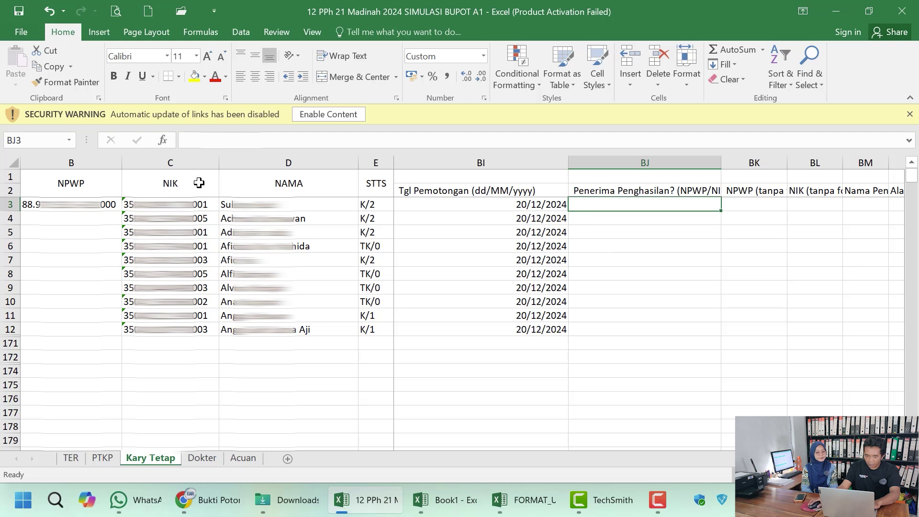
{"action": "left_click", "coordinate": [90, 207]}
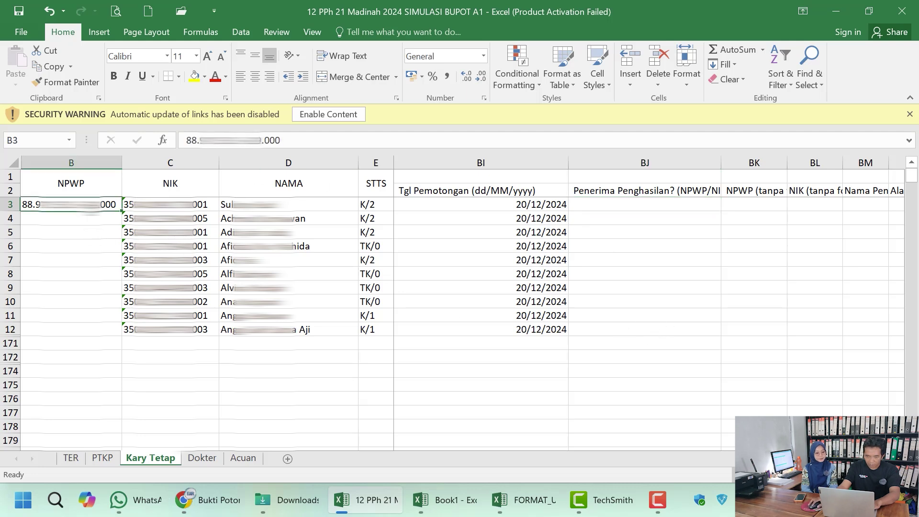
{"action": "left_click", "coordinate": [637, 205]}
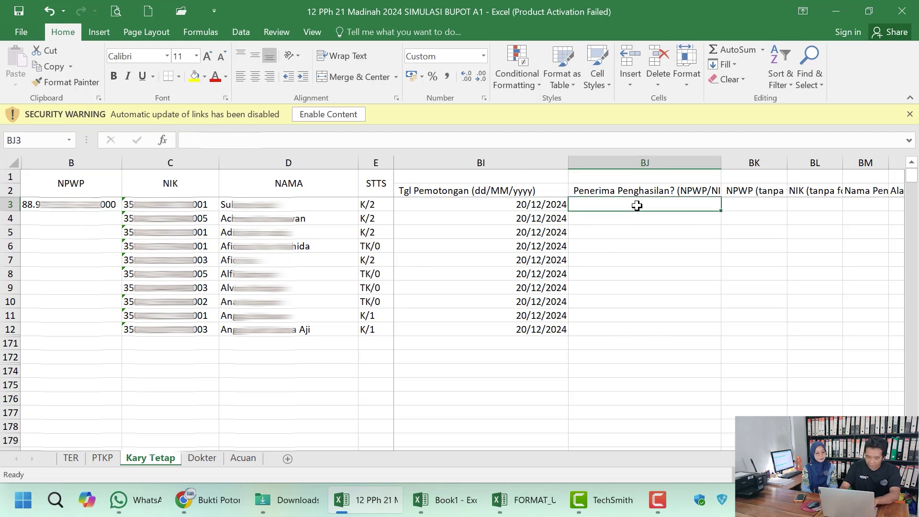
{"action": "type", "text": "NPWP"}
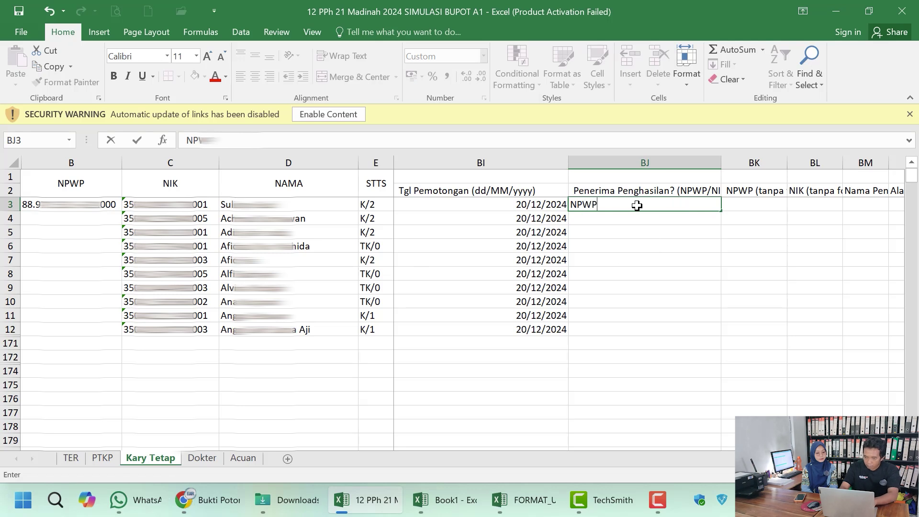
{"action": "key", "text": "Return"}
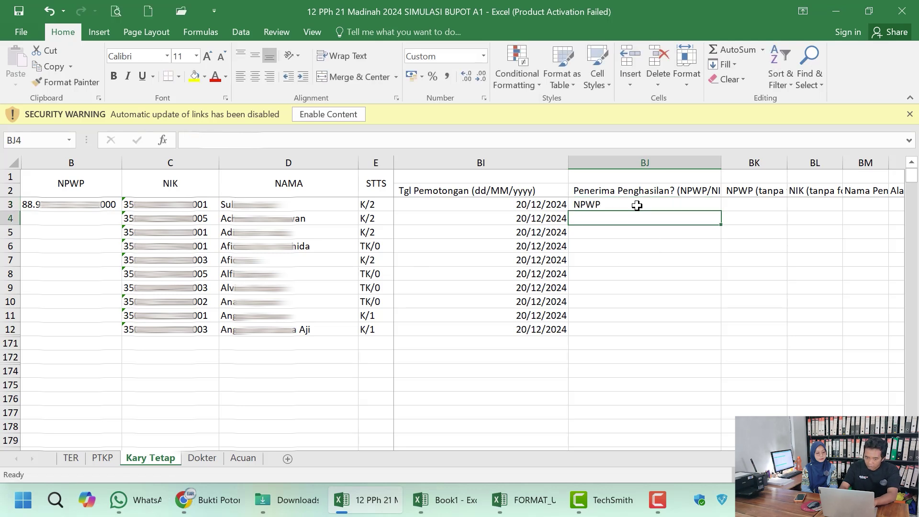
{"action": "type", "text": "NIK"}
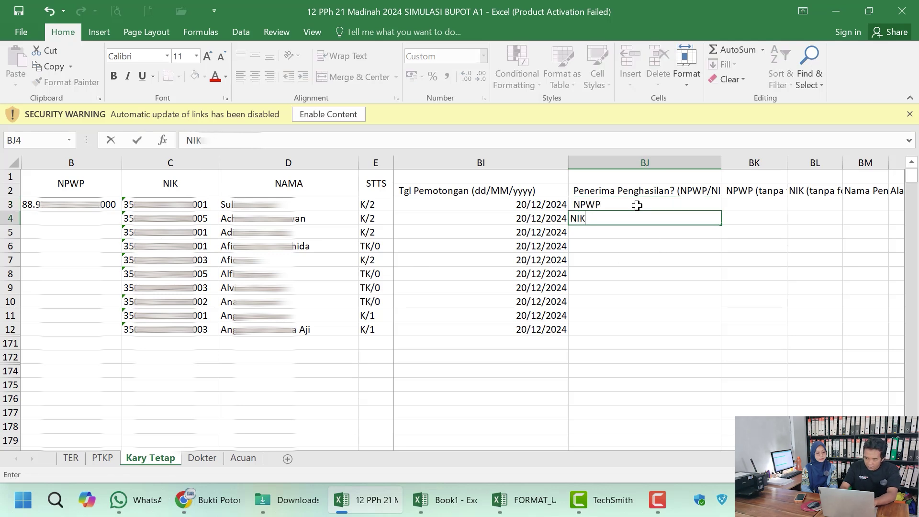
{"action": "key", "text": "Return"}
- Copy the NIK entry from BJ4 into BJ5 through BJ12 for the remaining employees
{"action": "left_click", "coordinate": [636, 215]}
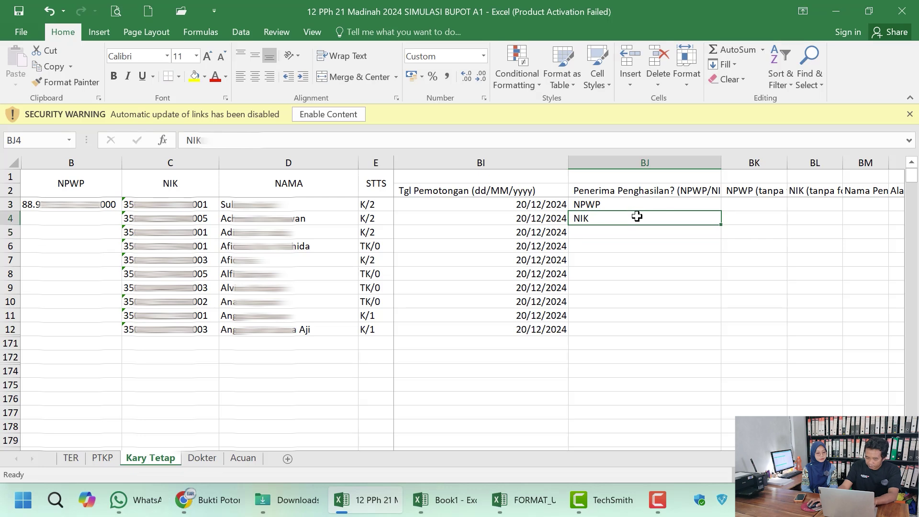
{"action": "key", "text": "ctrl+c"}
{"action": "left_click_drag", "start_coordinate": [644, 232], "coordinate": [637, 326]}
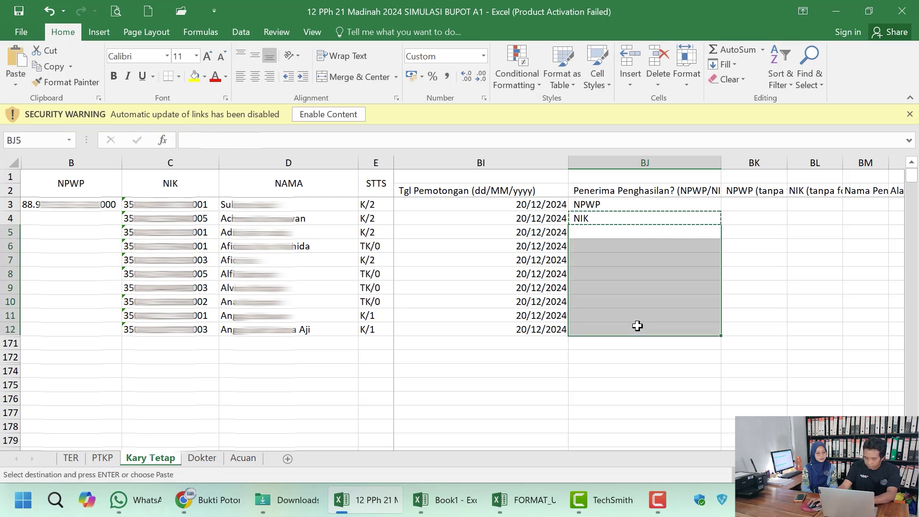
{"action": "key", "text": "ctrl+v"}
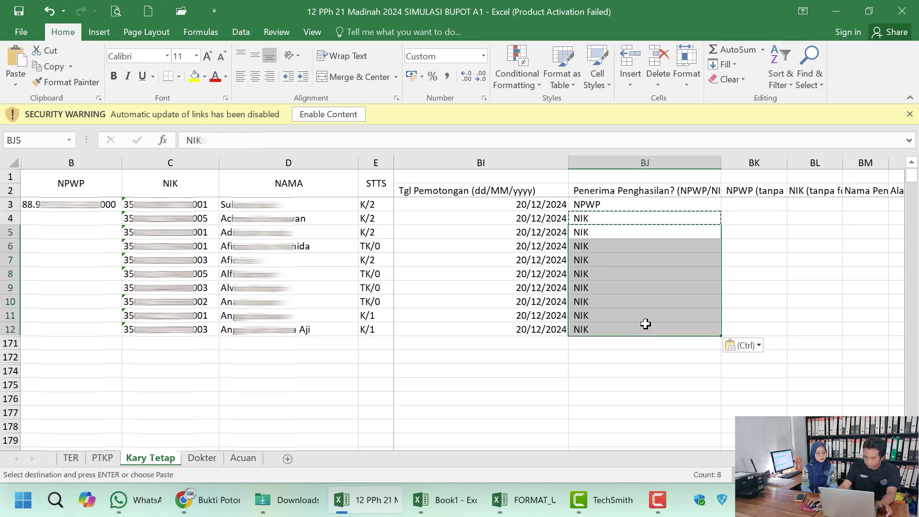
- Copy the first employee's NPWP from B3 and paste only its value into BK3
{"action": "left_click", "coordinate": [763, 204]}
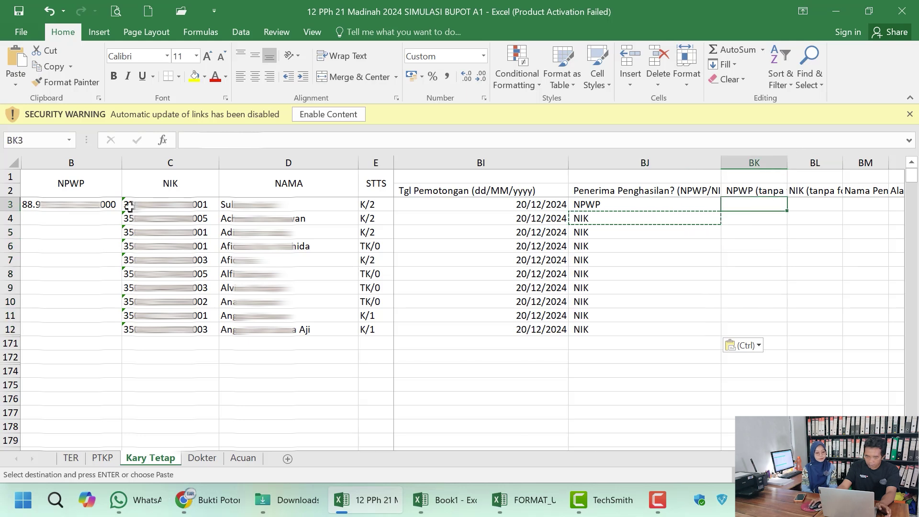
{"action": "left_click", "coordinate": [103, 205]}
{"action": "key", "text": "ctrl+c"}
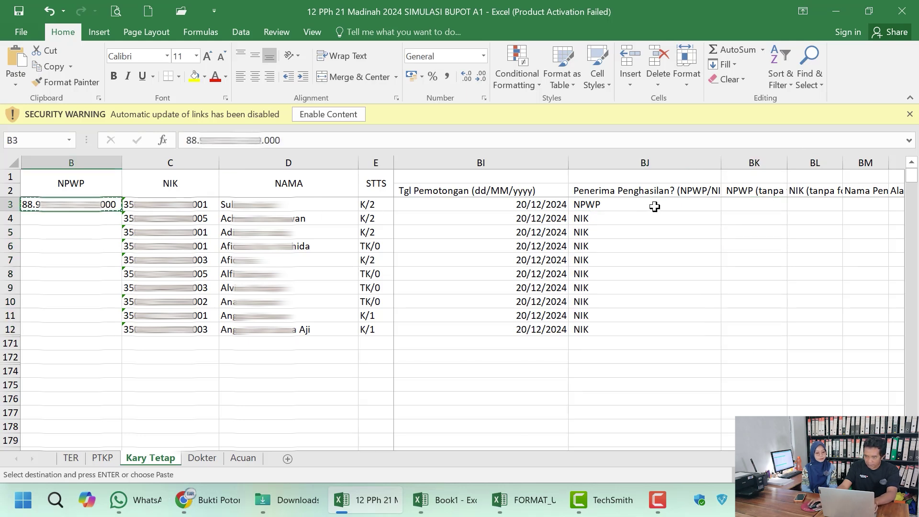
{"action": "left_click", "coordinate": [741, 201]}
{"action": "right_click", "coordinate": [741, 201]}
{"action": "left_click", "coordinate": [755, 179]}
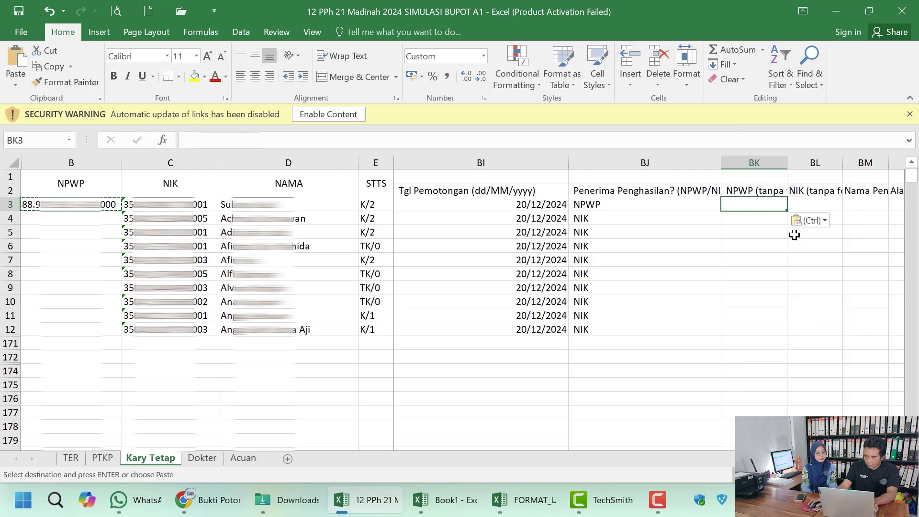
{"action": "key", "text": "Escape"}
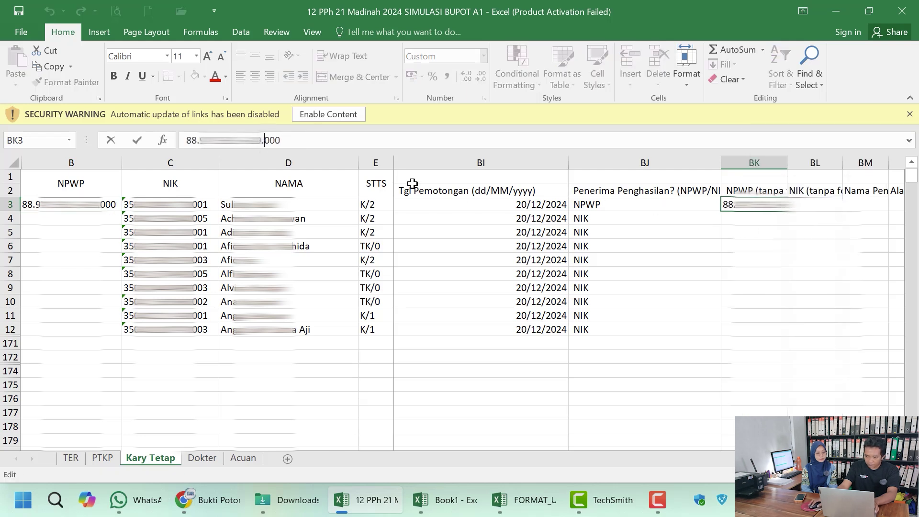
- Format the whole NPWP column BK as Text
{"action": "left_click", "coordinate": [761, 162]}
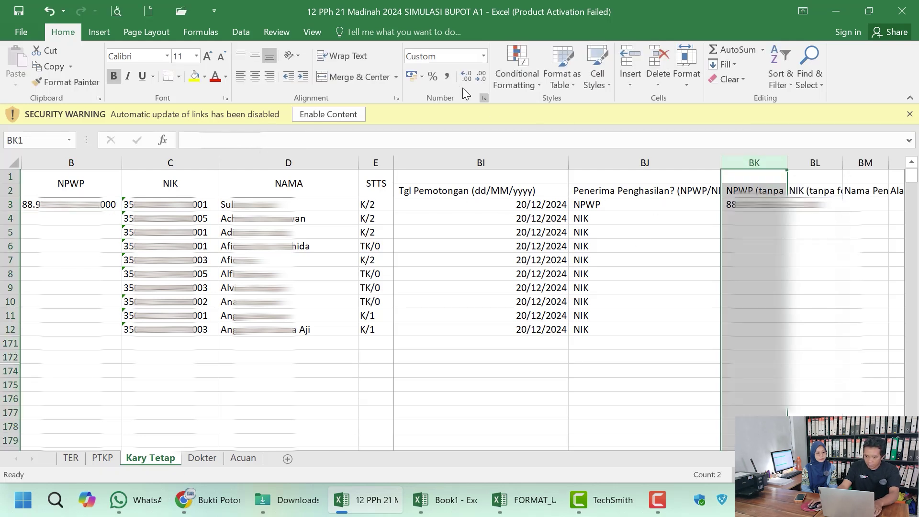
{"action": "left_click", "coordinate": [483, 56]}
{"action": "scroll", "coordinate": [478, 289], "scroll_direction": "down", "scroll_amount": 1}
{"action": "left_click", "coordinate": [474, 329]}
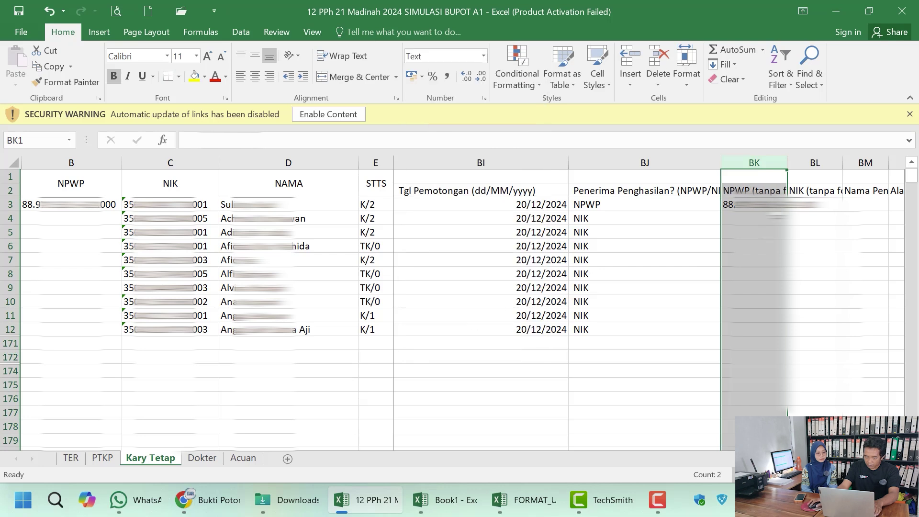
- Remove the dots and dash from the NPWP in BK3 so that it contains digits only
{"action": "left_click", "coordinate": [766, 204]}
{"action": "left_click", "coordinate": [265, 142]}
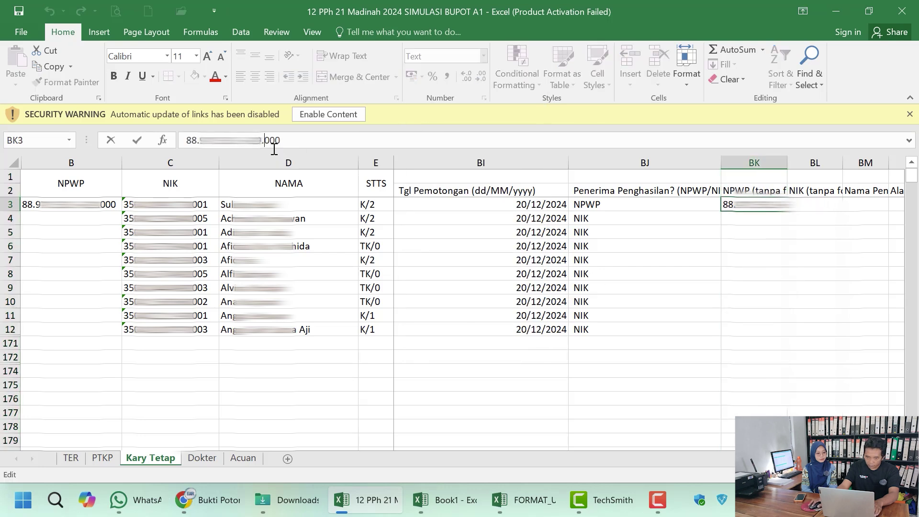
{"action": "key", "text": "Delete"}
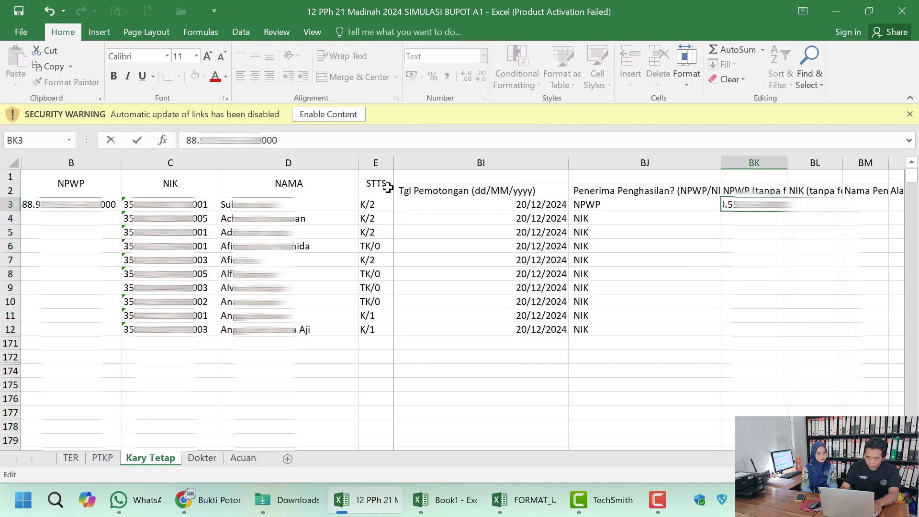
{"action": "key", "text": "Delete"}
{"action": "key", "text": "Delete"}
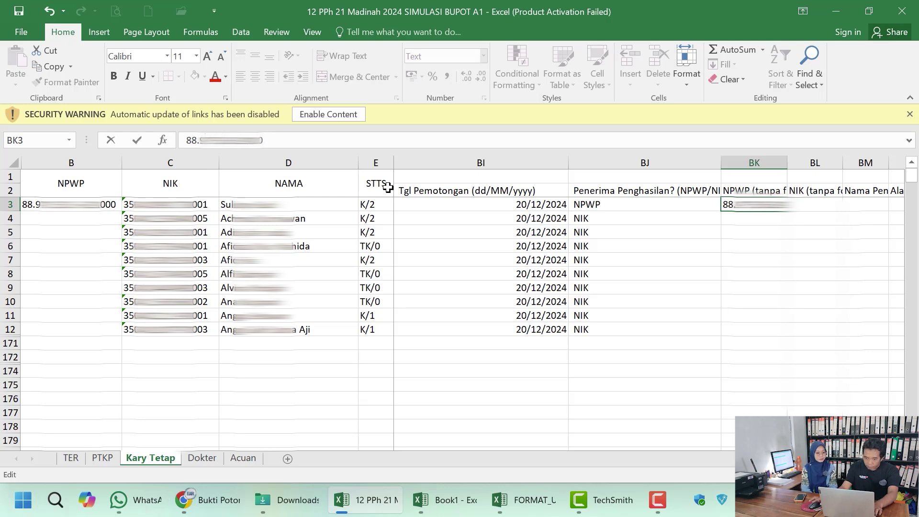
{"action": "type", "text": "000"}
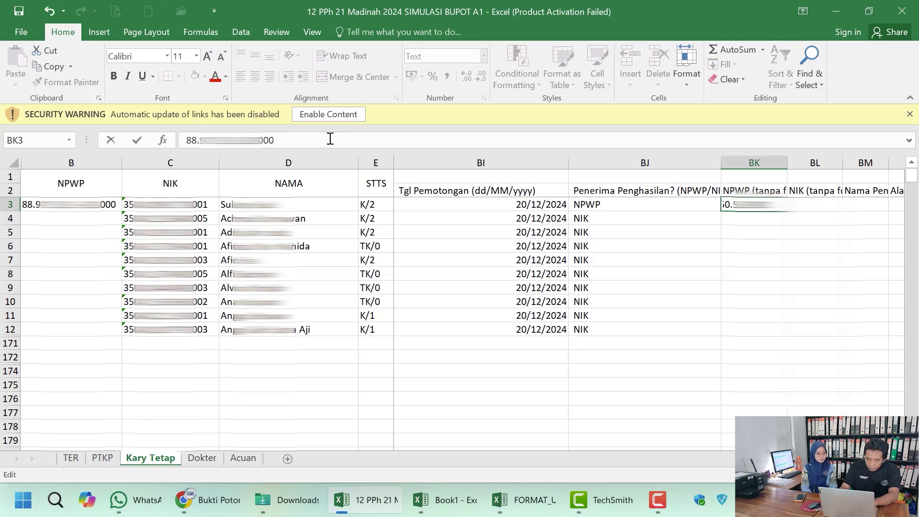
{"action": "key", "text": "BackSpace"}
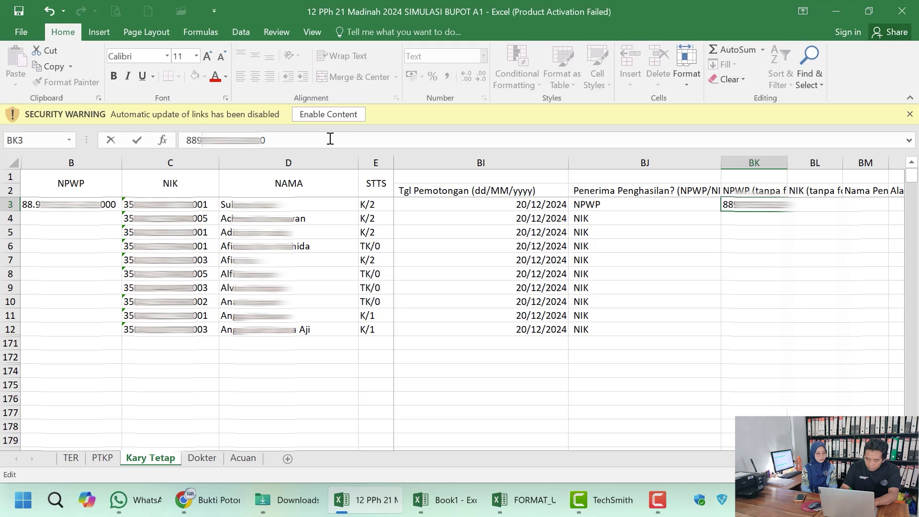
{"action": "key", "text": "Return"}
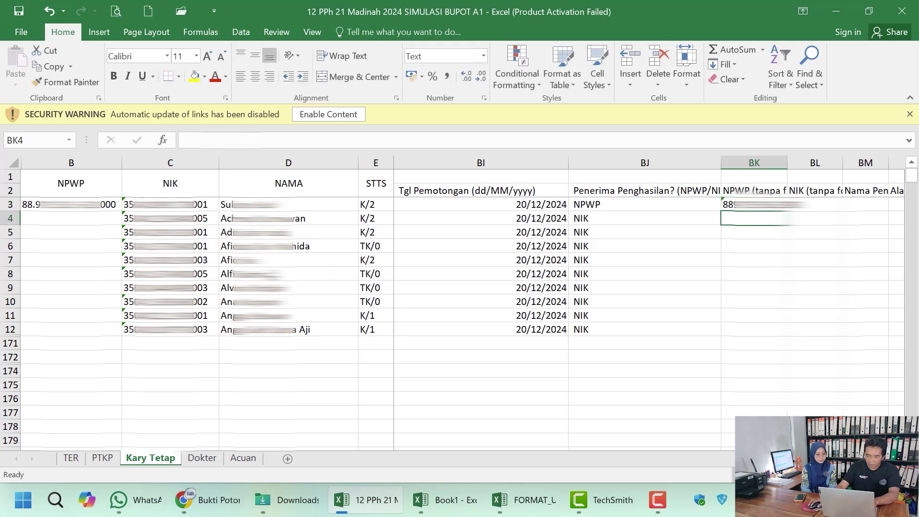
- Copy the employees' NIKs from C4:C12 and paste them as values into column BL starting at BL4
{"action": "left_click_drag", "start_coordinate": [751, 219], "coordinate": [756, 330]}
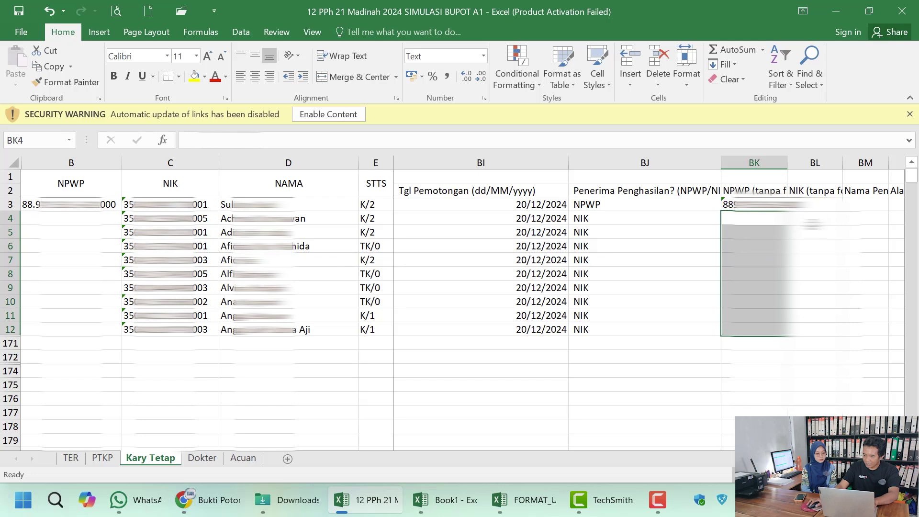
{"action": "left_click", "coordinate": [814, 218]}
{"action": "left_click_drag", "start_coordinate": [163, 221], "coordinate": [170, 330]}
{"action": "key", "text": "ctrl+c"}
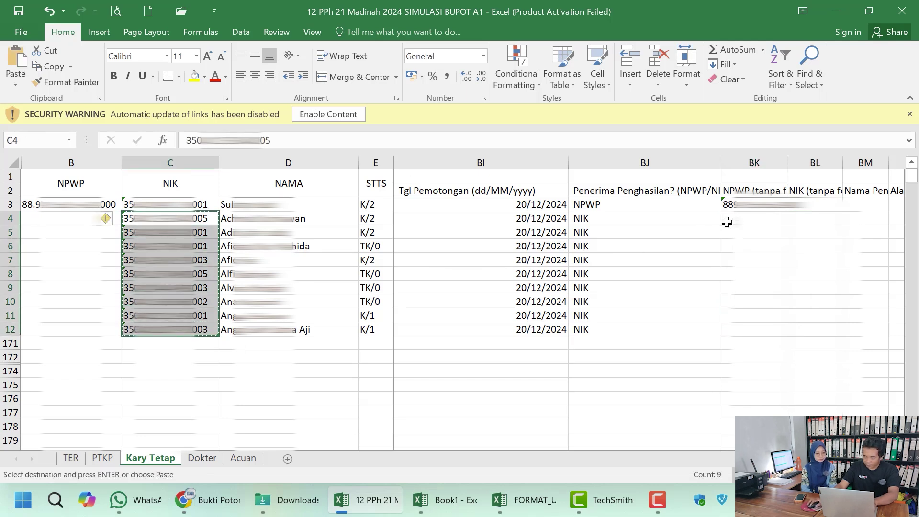
{"action": "left_click", "coordinate": [813, 218]}
{"action": "right_click", "coordinate": [813, 219]}
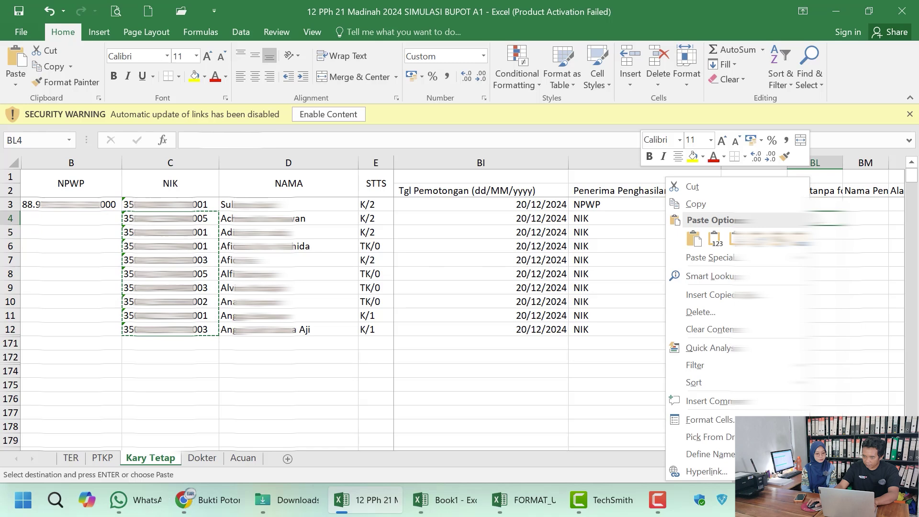
{"action": "left_click", "coordinate": [727, 238]}
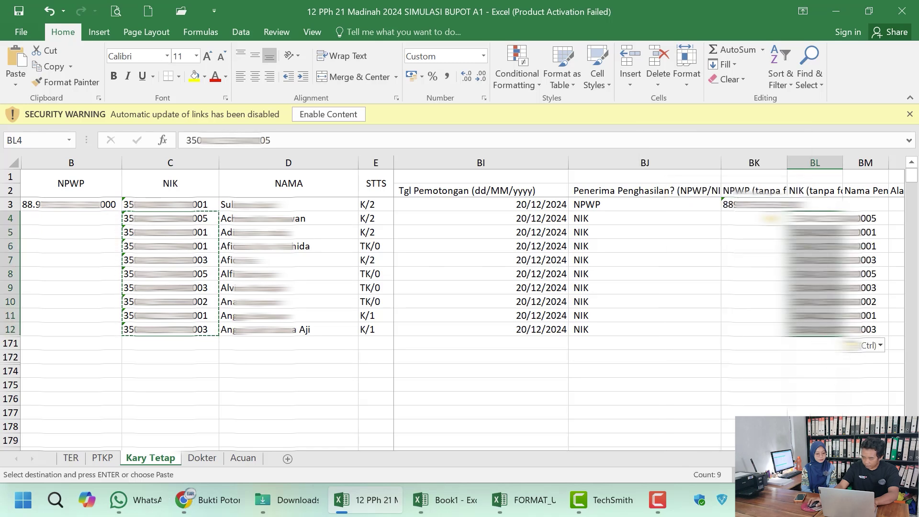
- Widen the Nama Penerima column BM and autofit the NIK column BL to its contents
{"action": "scroll", "coordinate": [542, 239], "scroll_direction": "right", "scroll_amount": 2}
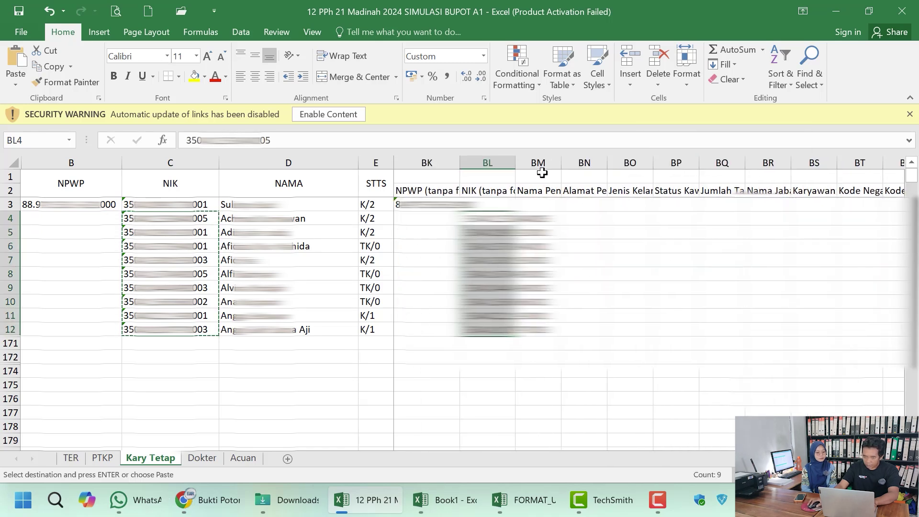
{"action": "left_click_drag", "start_coordinate": [560, 158], "coordinate": [585, 158]}
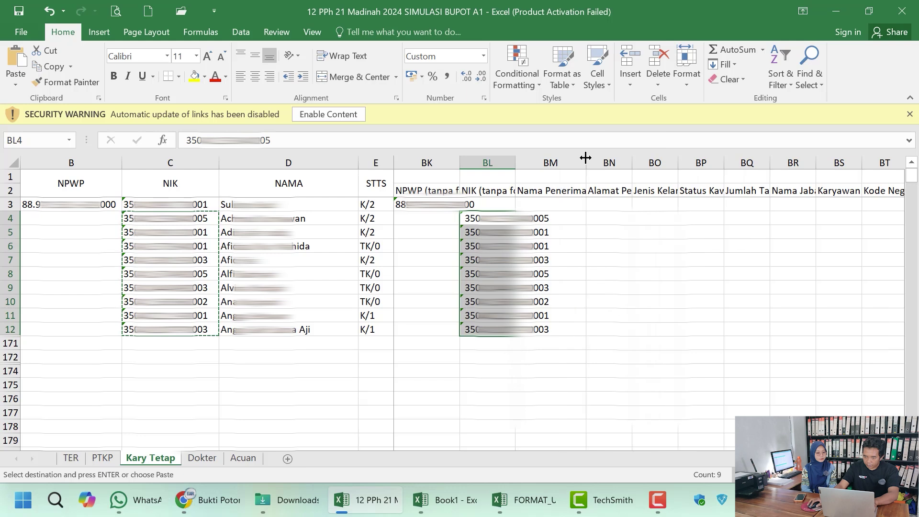
{"action": "double_click", "coordinate": [515, 156]}
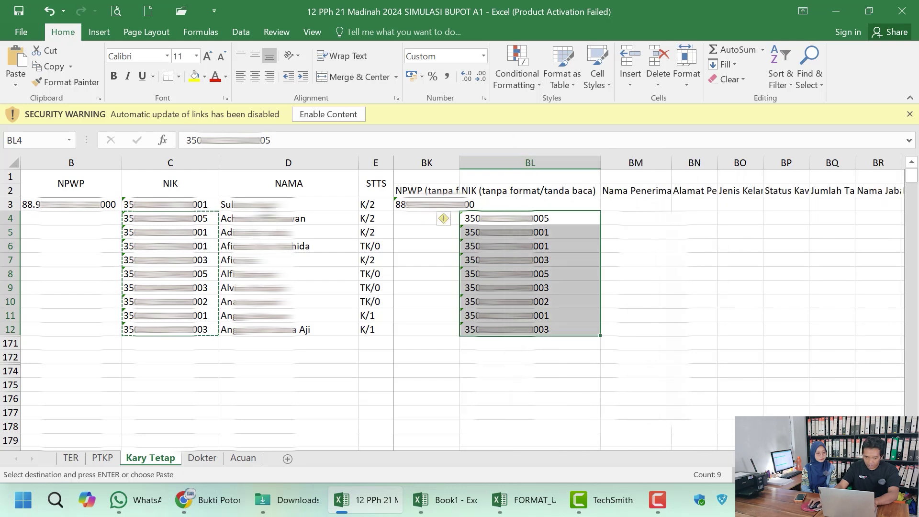
- Copy the employee names from D3:D12 and paste them into the Nama Penerima column starting at BM3
{"action": "left_click_drag", "start_coordinate": [268, 206], "coordinate": [268, 331]}
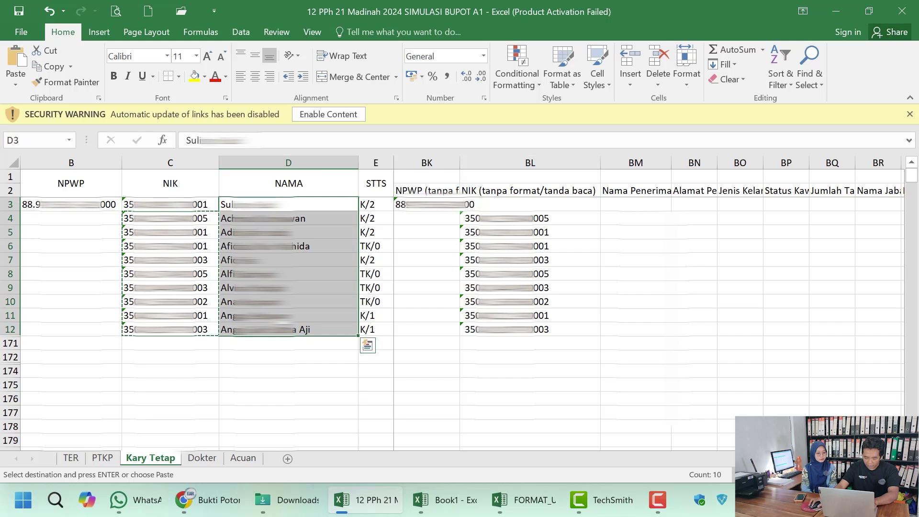
{"action": "key", "text": "ctrl+c"}
{"action": "left_click", "coordinate": [645, 205]}
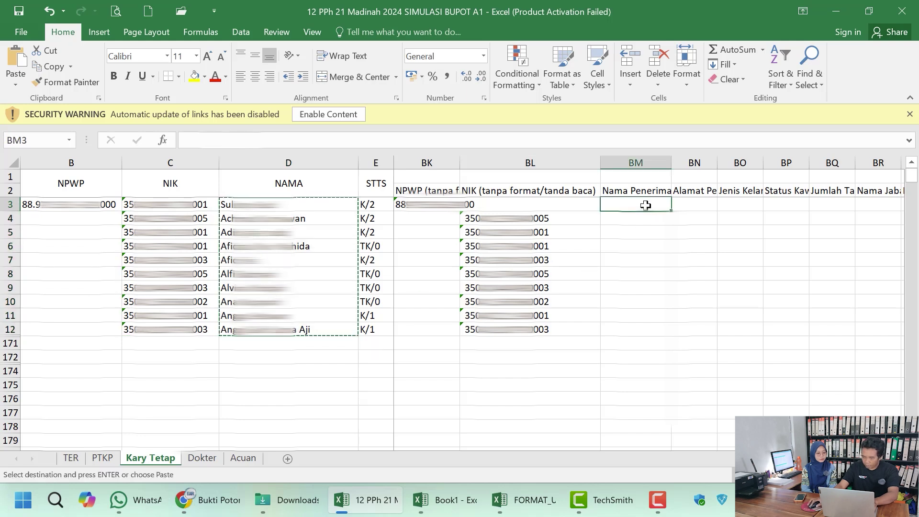
{"action": "right_click", "coordinate": [646, 205]}
{"action": "left_click", "coordinate": [691, 240]}
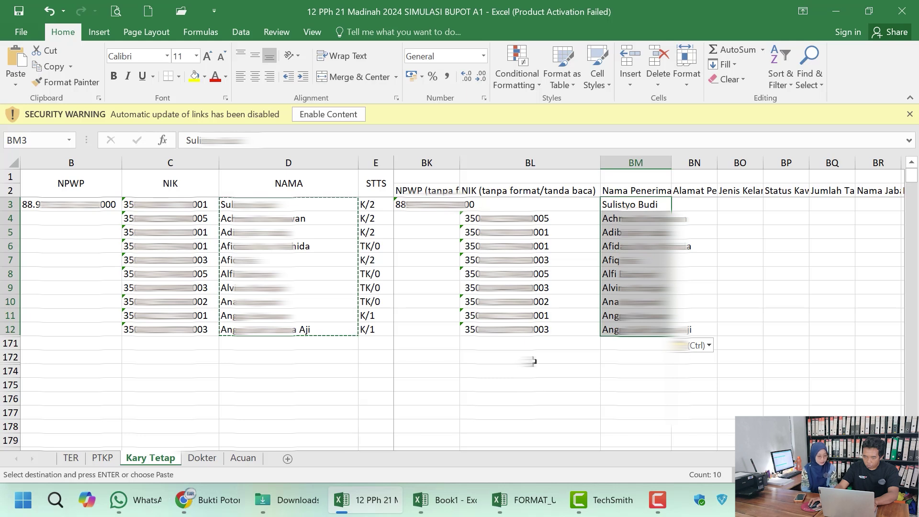
- Clear the recipient name from BM3, the row of the employee identified by NPWP
{"action": "left_click", "coordinate": [647, 204]}
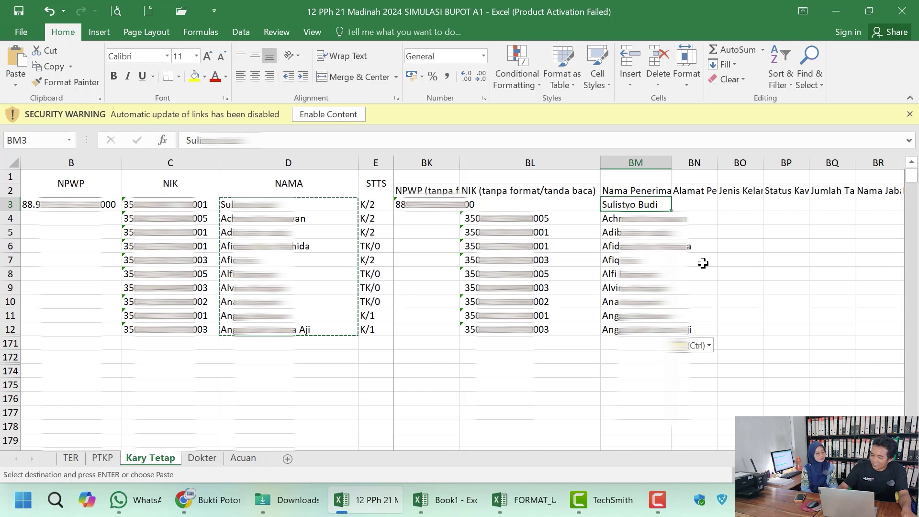
{"action": "key", "text": "Delete"}
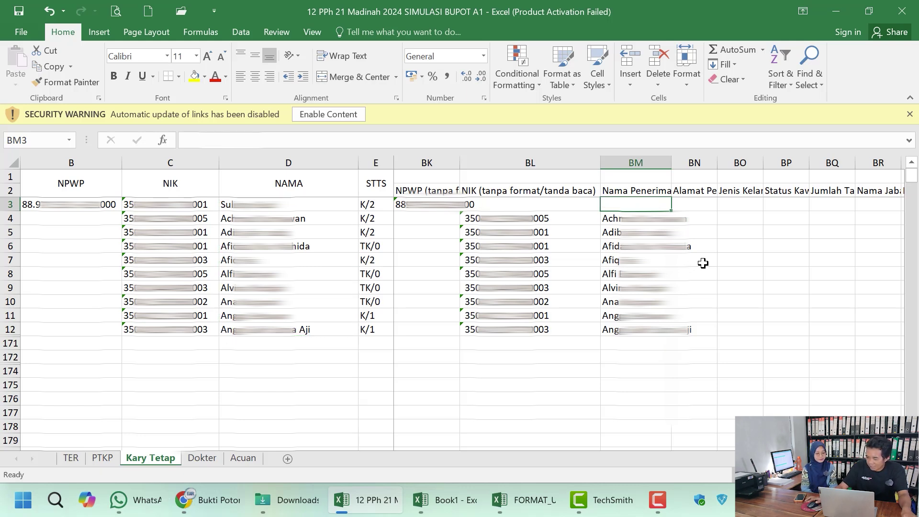
{"action": "left_click", "coordinate": [693, 202]}
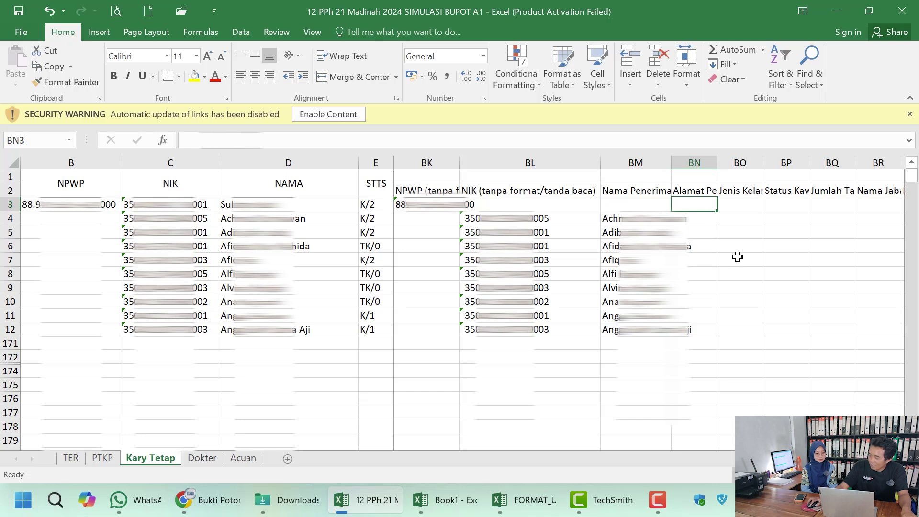
{"action": "left_click", "coordinate": [699, 220]}
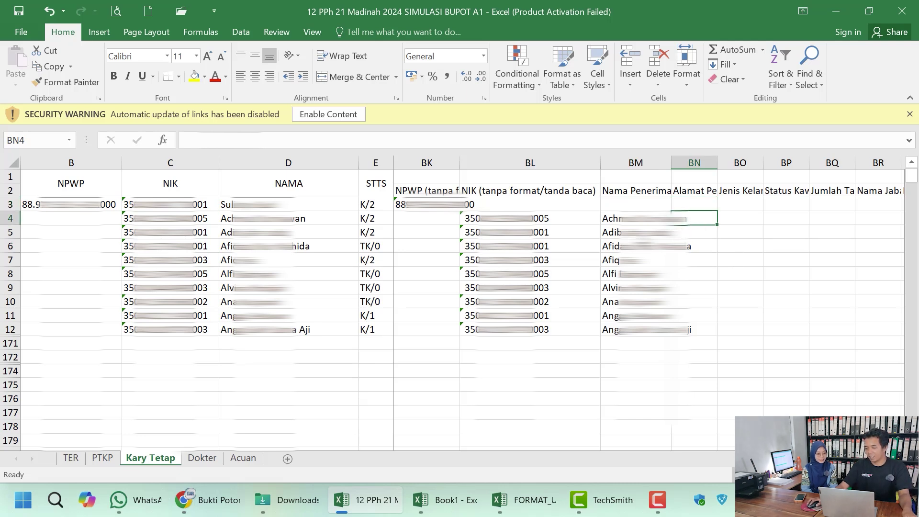
{"action": "left_click_drag", "start_coordinate": [526, 218], "coordinate": [526, 288]}
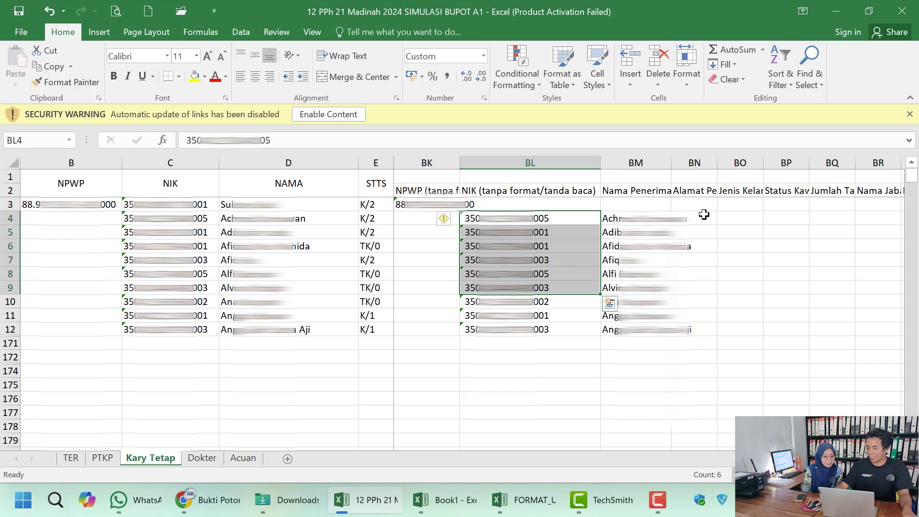
{"action": "left_click_drag", "start_coordinate": [694, 218], "coordinate": [704, 328]}
{"action": "left_click", "coordinate": [745, 221]}
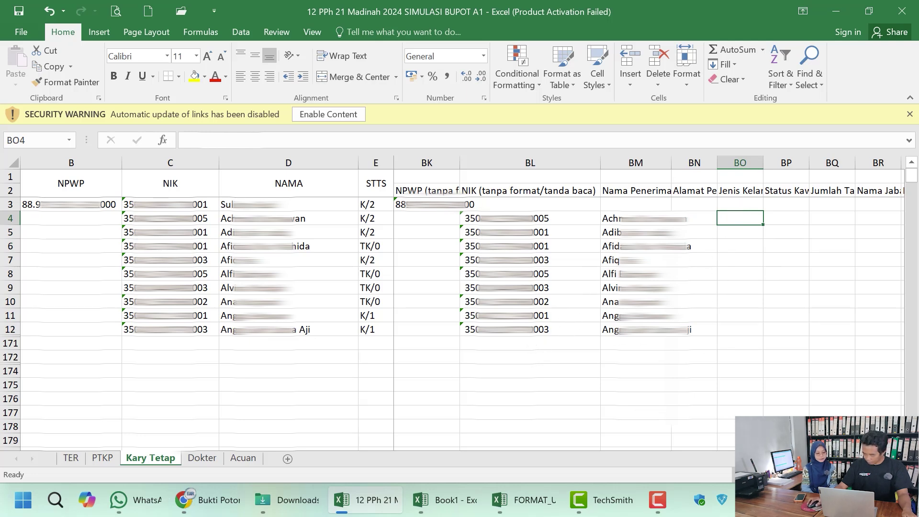
- Copy the employees' Jenis Kelamin values from F3:F12 and paste them into the template's Jenis Kelamin column starting at BO3
{"action": "scroll", "coordinate": [647, 287], "scroll_direction": "left", "scroll_amount": 15}
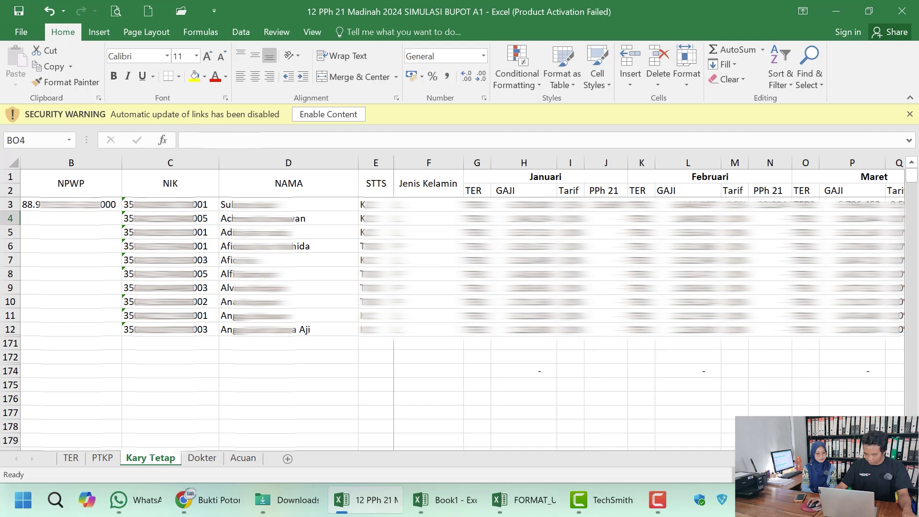
{"action": "left_click_drag", "start_coordinate": [432, 204], "coordinate": [429, 328]}
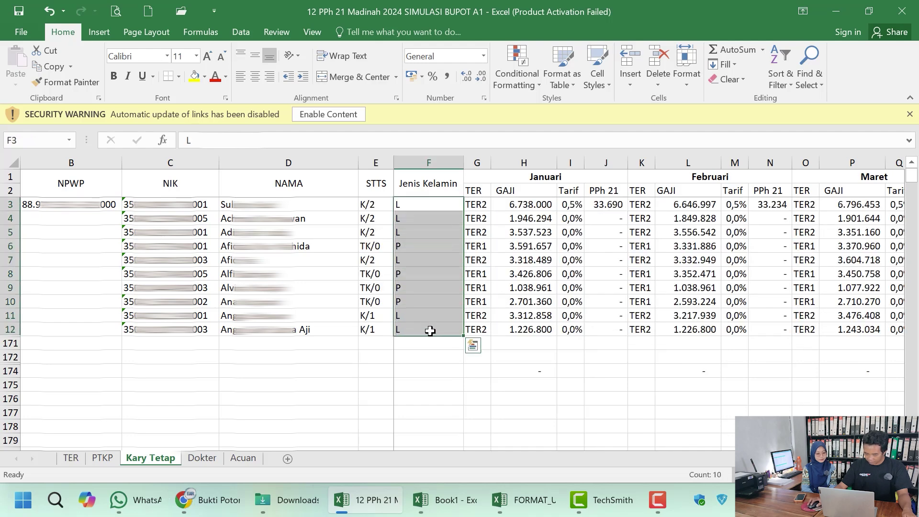
{"action": "right_click", "coordinate": [429, 329]}
{"action": "left_click", "coordinate": [475, 204]}
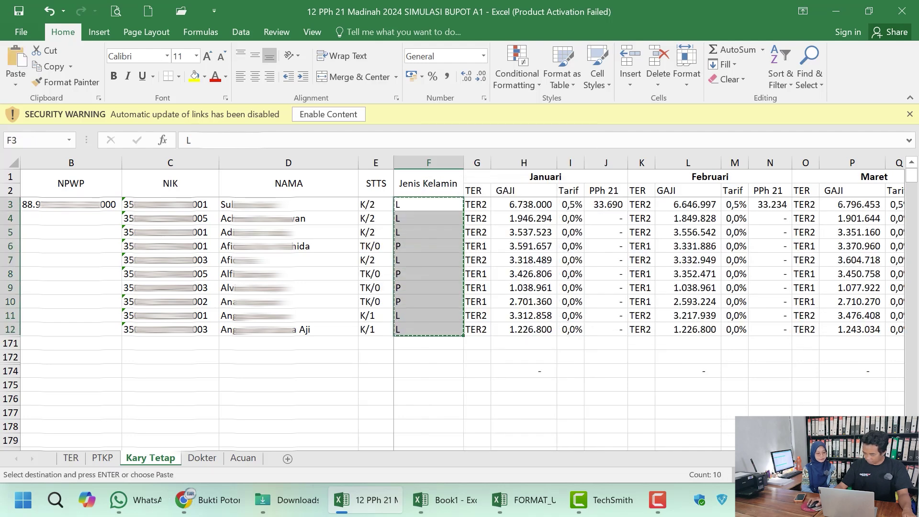
{"action": "scroll", "coordinate": [649, 303], "scroll_direction": "right", "scroll_amount": 8}
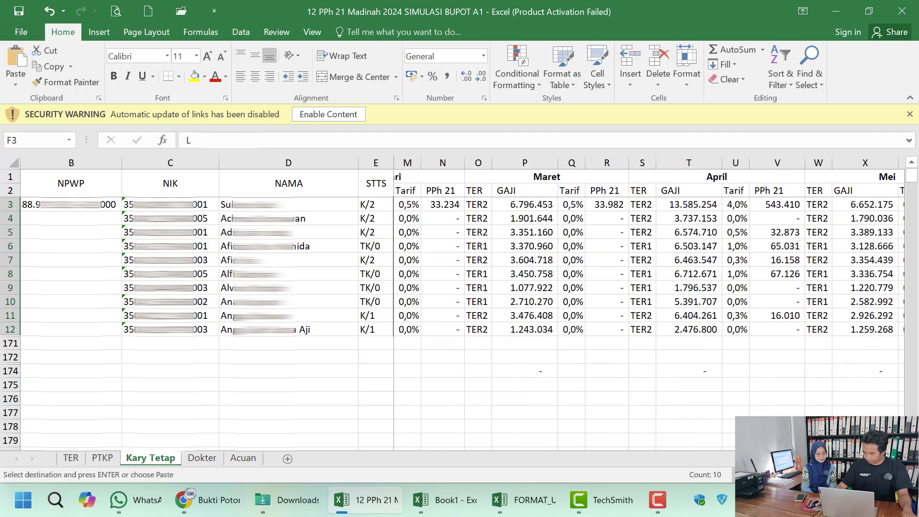
{"action": "scroll", "coordinate": [649, 303], "scroll_direction": "right", "scroll_amount": 15}
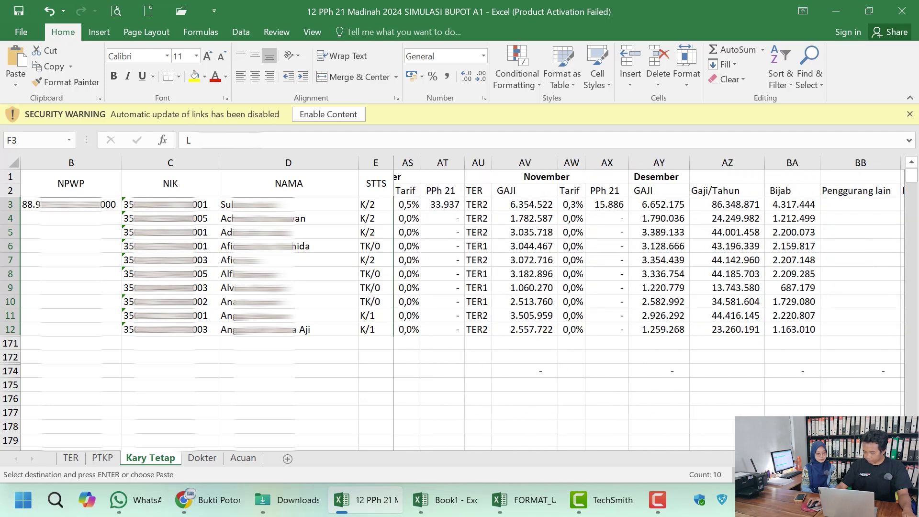
{"action": "scroll", "coordinate": [649, 302], "scroll_direction": "right", "scroll_amount": 6}
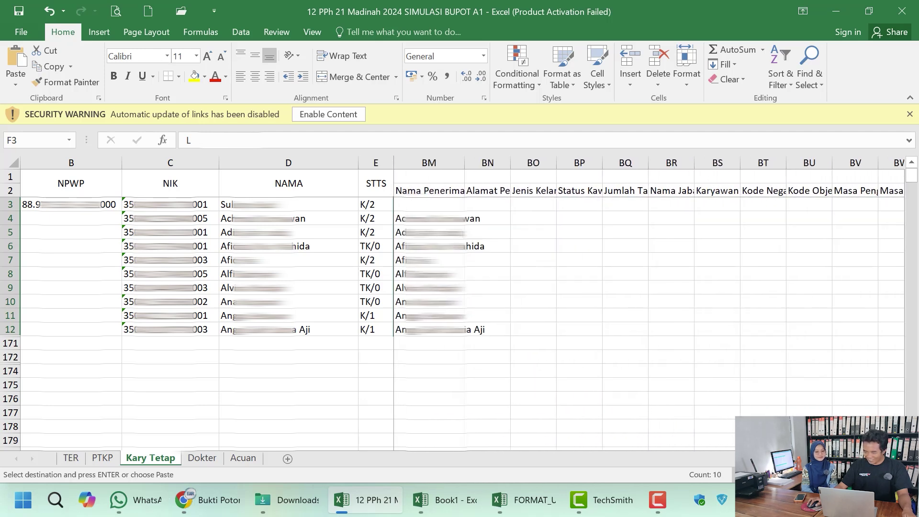
{"action": "left_click", "coordinate": [520, 218]}
{"action": "right_click", "coordinate": [530, 205]}
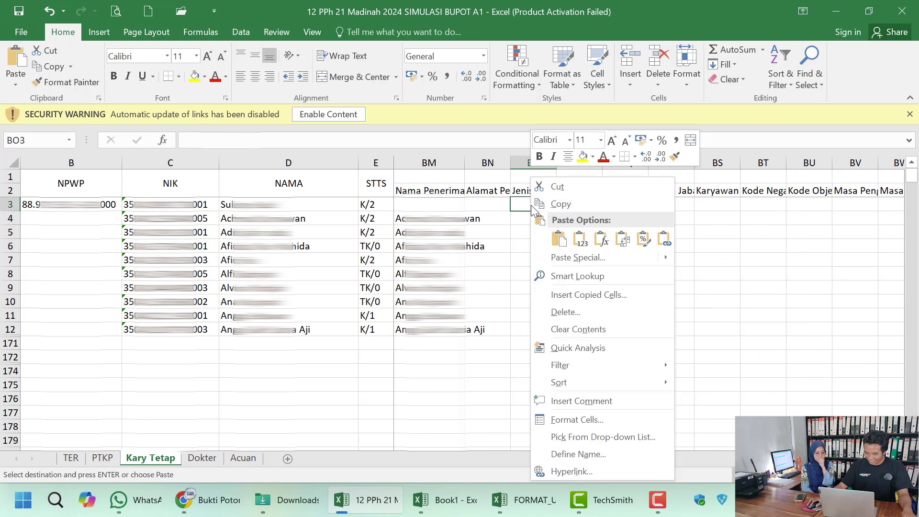
{"action": "left_click", "coordinate": [576, 256]}
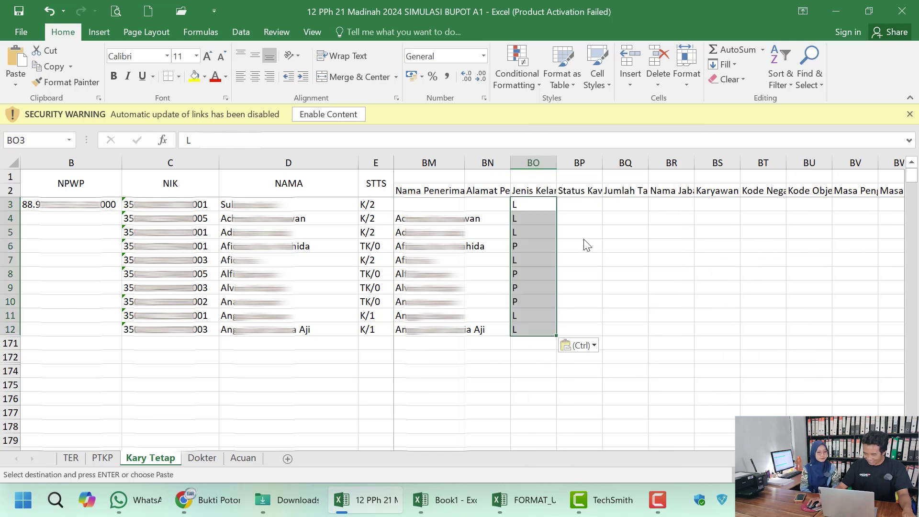
- Check the Status Kawin format in the FORMAT_UPLOAD_EBUPOT21_A1 workbook and enter K in BP3:BP5 of the Kary Tetap sheet
{"action": "left_click", "coordinate": [594, 199]}
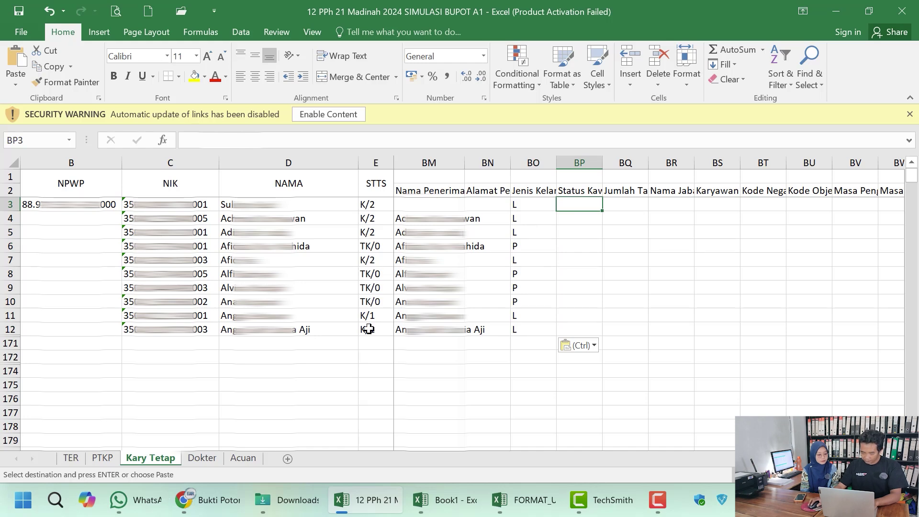
{"action": "left_click", "coordinate": [497, 504]}
{"action": "left_click_drag", "start_coordinate": [854, 458], "coordinate": [568, 508]}
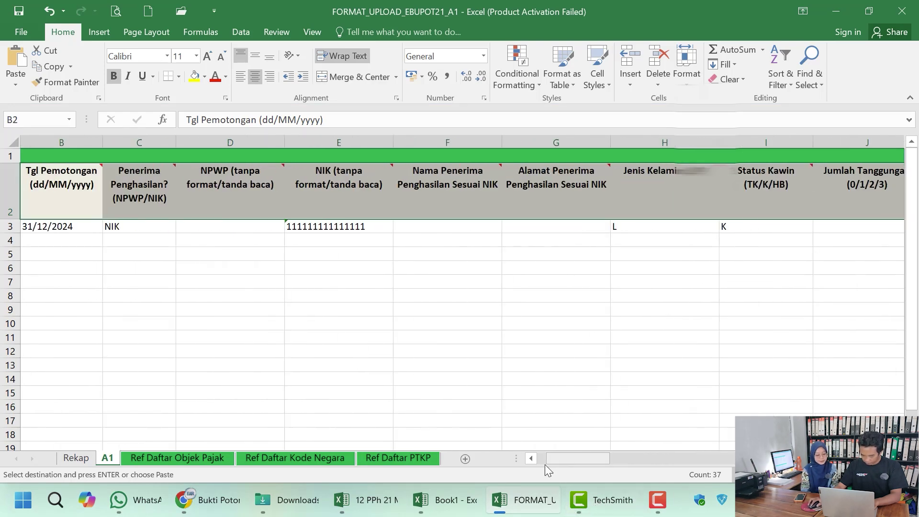
{"action": "left_click", "coordinate": [391, 514]}
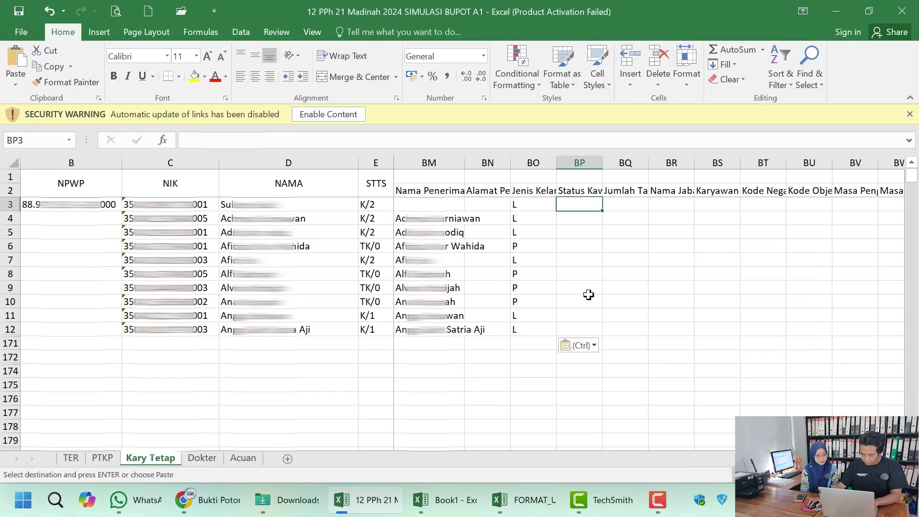
{"action": "type", "text": "K"}
{"action": "key", "text": "Return"}
{"action": "left_click", "coordinate": [582, 203]}
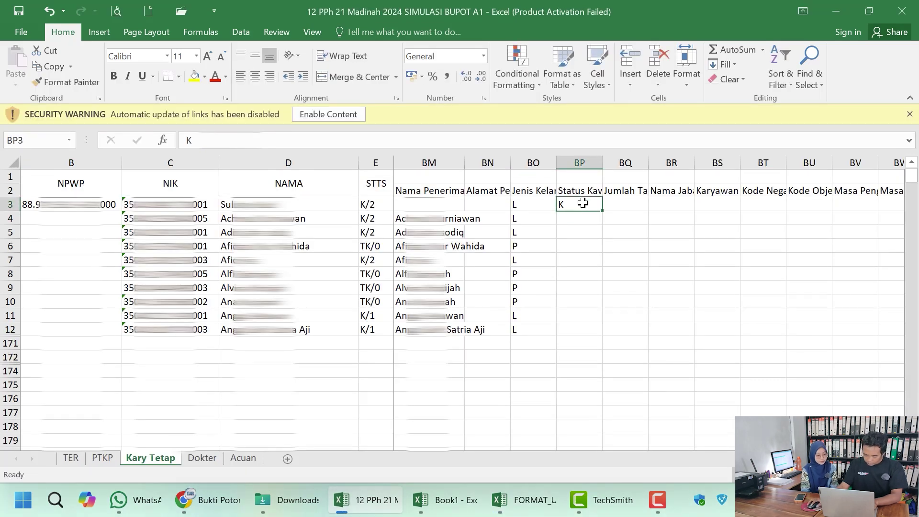
{"action": "key", "text": "ctrl+c"}
{"action": "left_click_drag", "start_coordinate": [580, 218], "coordinate": [577, 233]}
{"action": "key", "text": "ctrl+v"}
- Fill the rest of the Status Kawin column with TK in BP6 and BP8:BP10 and K in BP7 and BP11:BP12
{"action": "left_click", "coordinate": [573, 247]}
{"action": "type", "text": "TK"}
{"action": "left_click", "coordinate": [578, 233]}
{"action": "key", "text": "ctrl+c"}
{"action": "left_click_drag", "start_coordinate": [578, 313], "coordinate": [579, 328]}
{"action": "key", "text": "ctrl+v"}
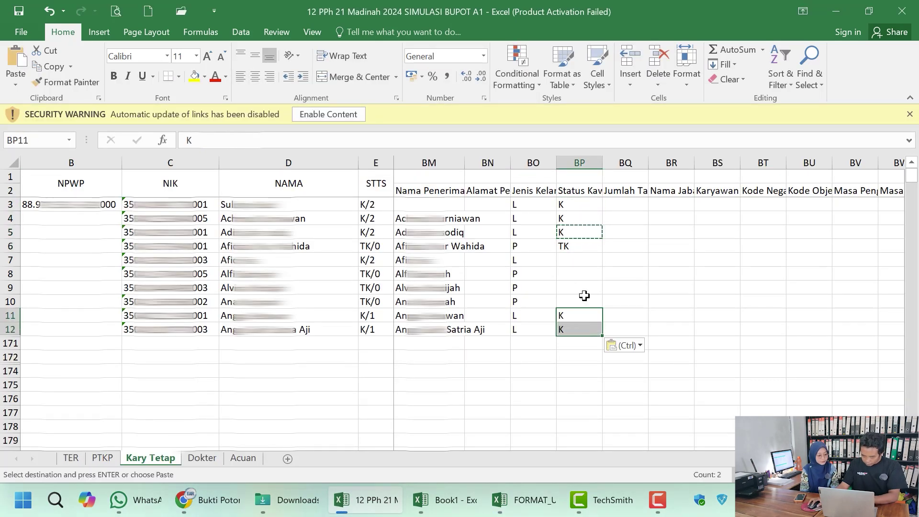
{"action": "left_click", "coordinate": [582, 260]}
{"action": "key", "text": "ctrl+v"}
{"action": "left_click", "coordinate": [584, 245]}
{"action": "key", "text": "ctrl+c"}
{"action": "key", "text": "ctrl+v"}
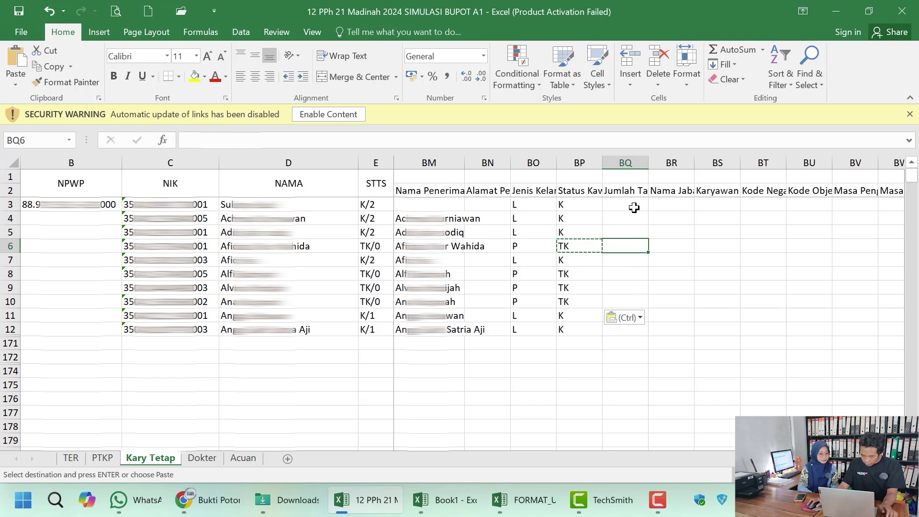
- Enter 2 as the Jumlah Tanggungan of the first three employees in BQ3:BQ5
{"action": "left_click", "coordinate": [634, 206]}
{"action": "key", "text": "Escape"}
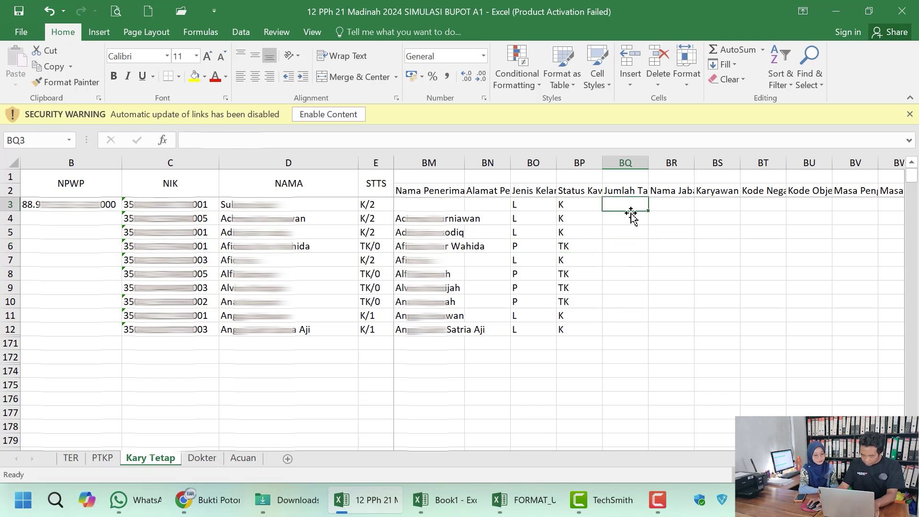
{"action": "type", "text": "2"}
{"action": "key", "text": "Return"}
{"action": "key", "text": "Return"}
{"action": "left_click", "coordinate": [632, 207]}
{"action": "key", "text": "ctrl+c"}
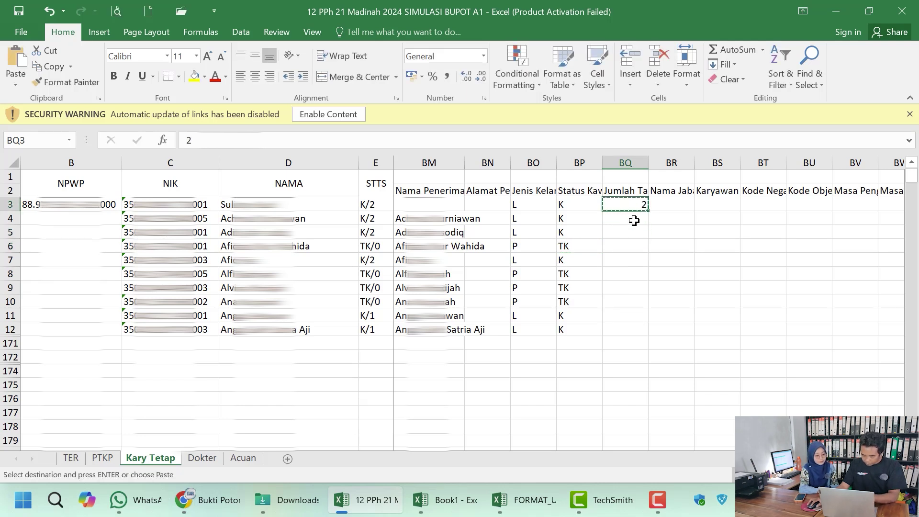
{"action": "left_click_drag", "start_coordinate": [635, 219], "coordinate": [633, 234]}
{"action": "key", "text": "ctrl+v"}
- Complete the Jumlah Tanggungan column with 0 in BQ6, 2 in BQ7, 0 in BQ8:BQ10 and 1 in BQ11:BQ12
{"action": "left_click", "coordinate": [625, 246]}
{"action": "type", "text": "0"}
{"action": "key", "text": "Return"}
{"action": "type", "text": "2 0 0 0 "}
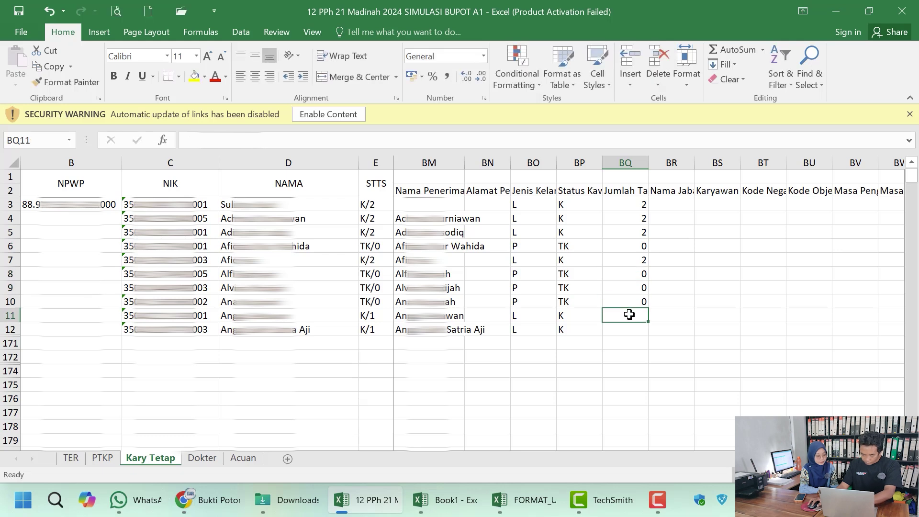
{"action": "type", "text": "1 1"}
{"action": "left_click", "coordinate": [687, 263]}
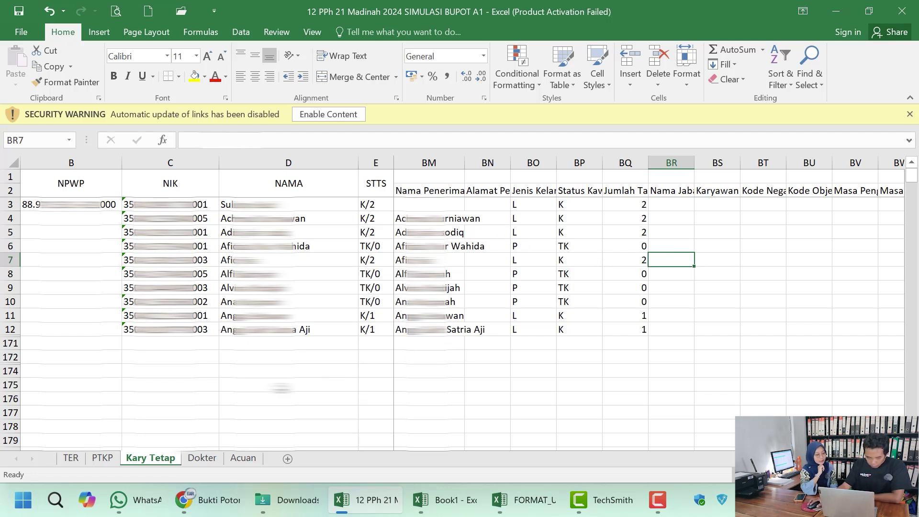
- Enter the city Tulungagung as the recipient address in BN4 and copy it to BN5:BN12
{"action": "left_click", "coordinate": [484, 220]}
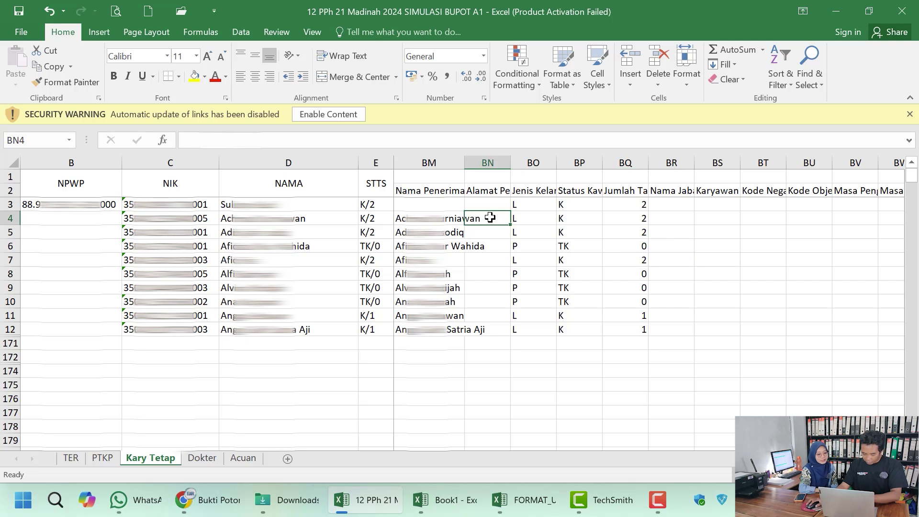
{"action": "type", "text": "Tulu"}
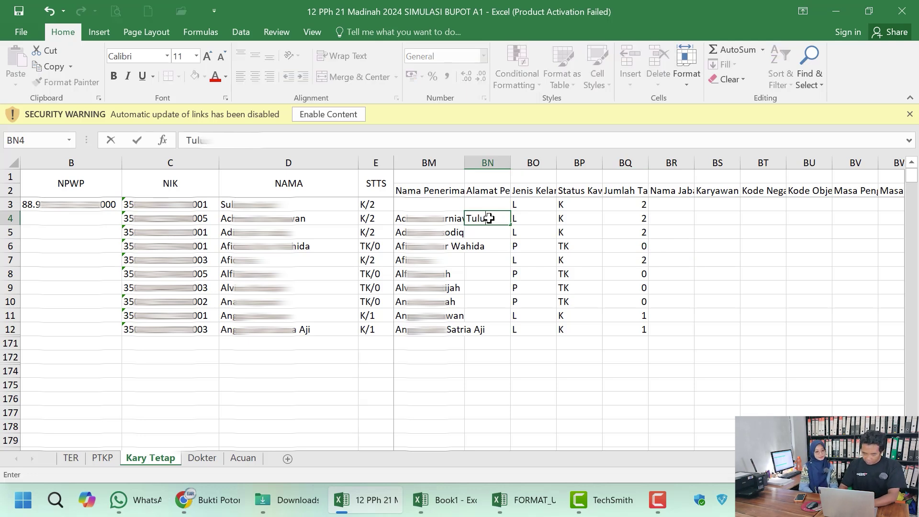
{"action": "type", "text": "ngagung"}
{"action": "key", "text": "ctrl+Return"}
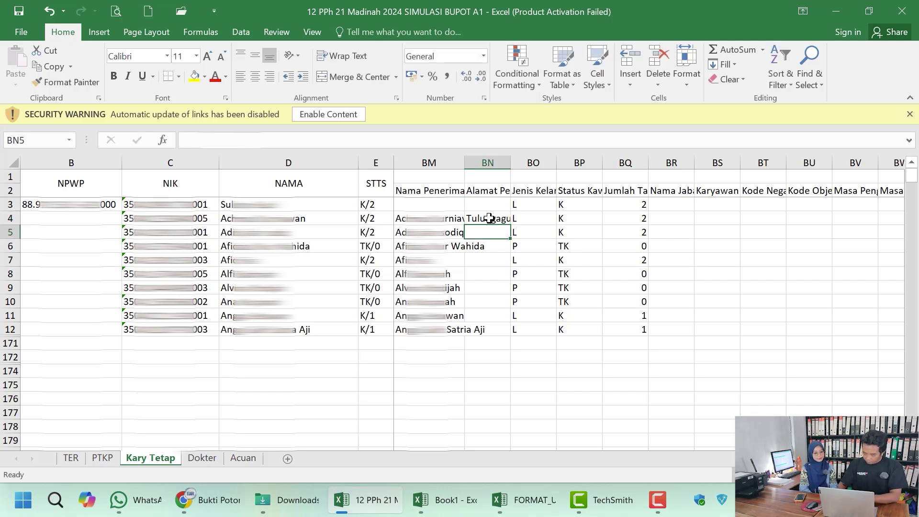
{"action": "key", "text": "ctrl+c"}
{"action": "key", "text": "Down"}
{"action": "key", "text": "shift+Down"}
{"action": "key", "text": "shift+Down"}
{"action": "key", "text": "shift+Down"}
{"action": "key", "text": "shift+Down"}
{"action": "key", "text": "shift+Down"}
{"action": "key", "text": "shift+Down"}
{"action": "key", "text": "shift+Down"}
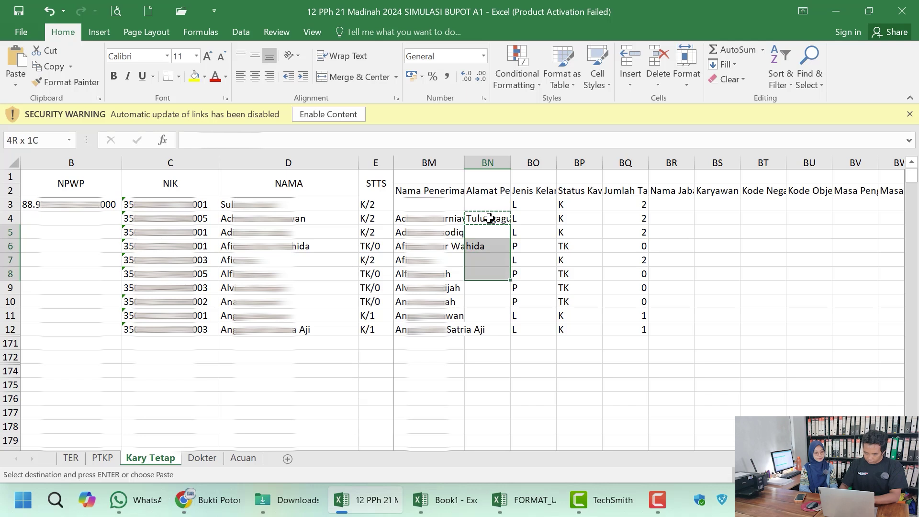
{"action": "key", "text": "ctrl+v"}
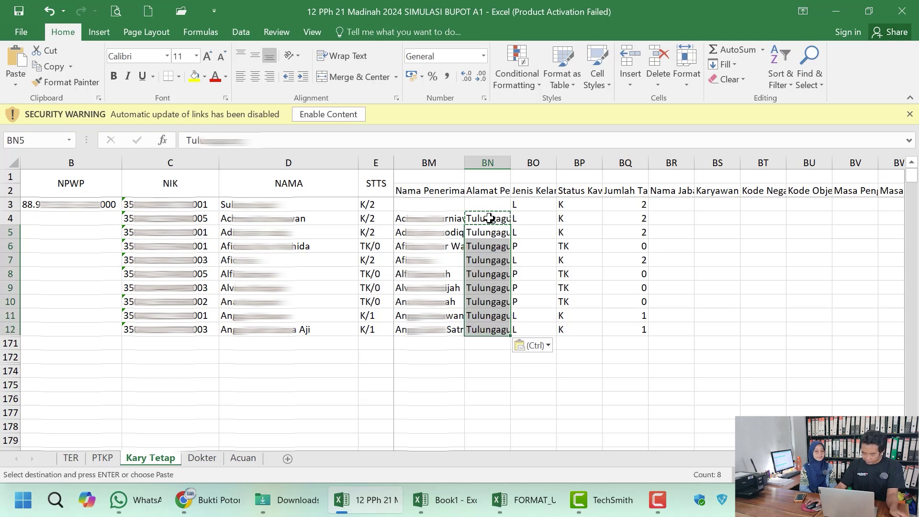
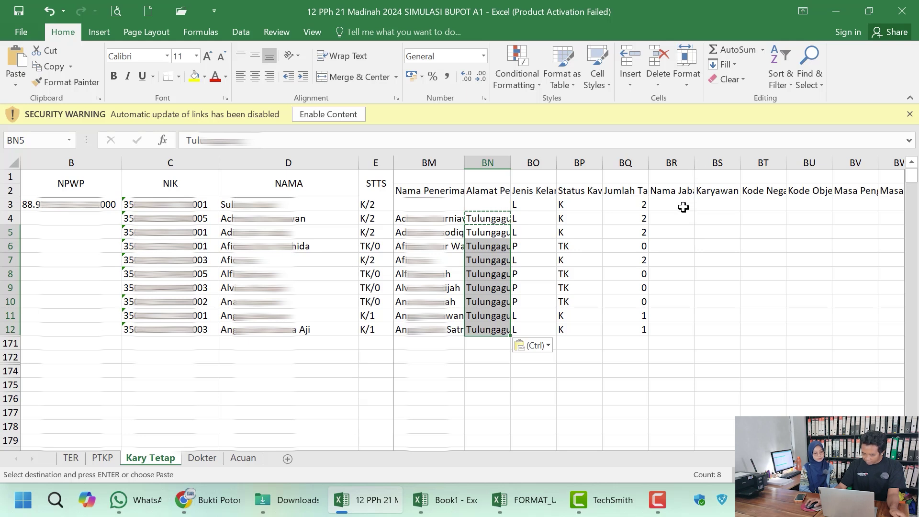
- Enter Admin as the Nama Jabatan in BR3 and copy it to BR4:BR12
{"action": "left_click", "coordinate": [684, 207]}
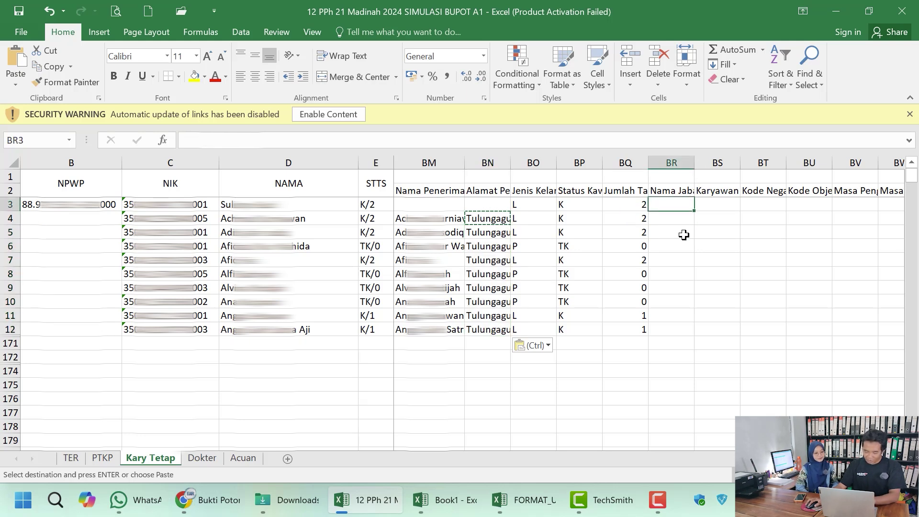
{"action": "type", "text": "Admin"}
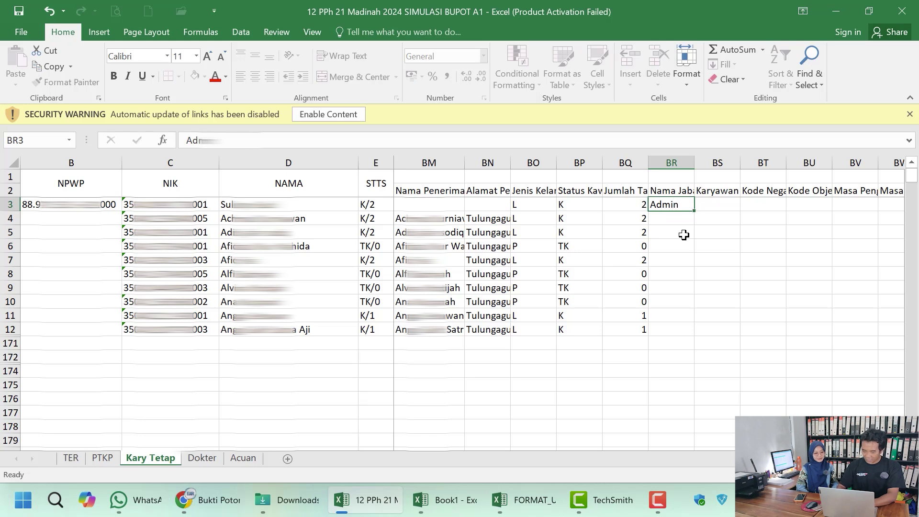
{"action": "key", "text": "Return"}
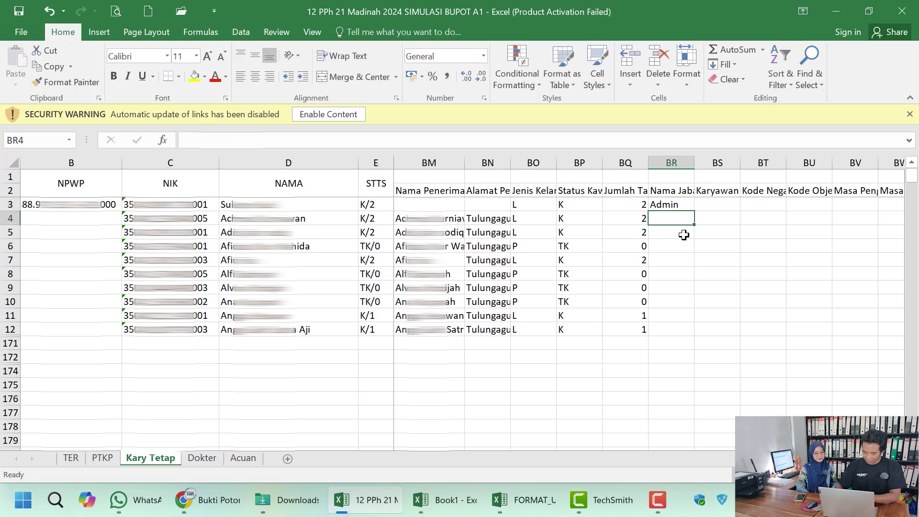
{"action": "key", "text": "Up"}
{"action": "key", "text": "ctrl+c"}
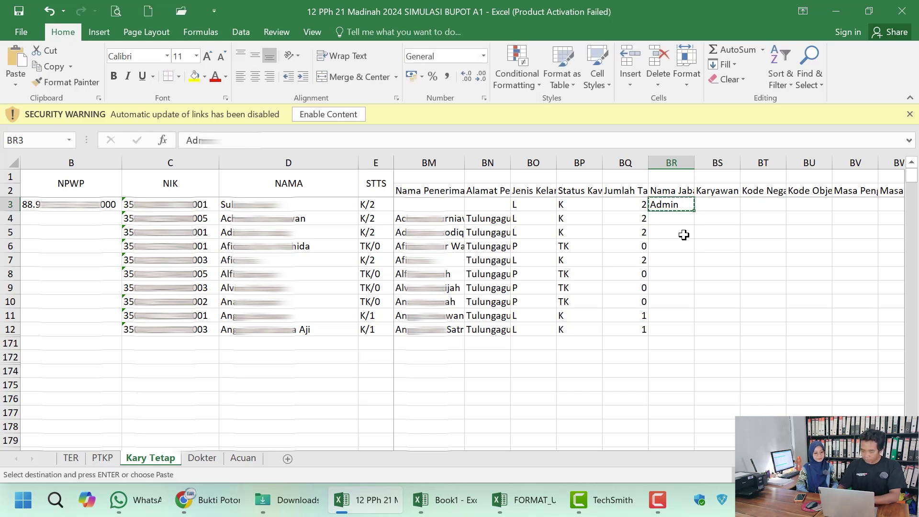
{"action": "key", "text": "Down"}
{"action": "key", "text": "shift+Down"}
{"action": "key", "text": "shift+Down"}
{"action": "key", "text": "shift+Down"}
{"action": "key", "text": "shift+Down"}
{"action": "key", "text": "shift+Down"}
{"action": "key", "text": "shift+Down"}
{"action": "key", "text": "shift+Down"}
{"action": "key", "text": "shift+Down"}
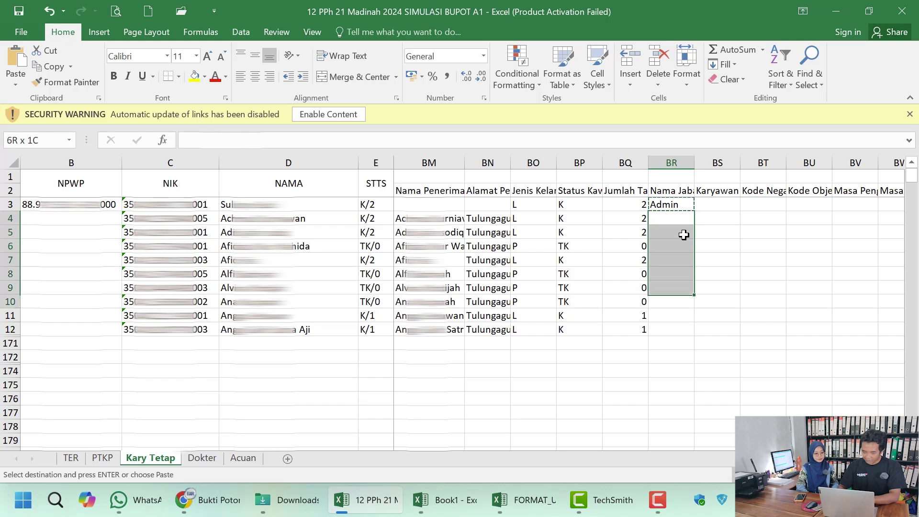
{"action": "key", "text": "ctrl+v"}
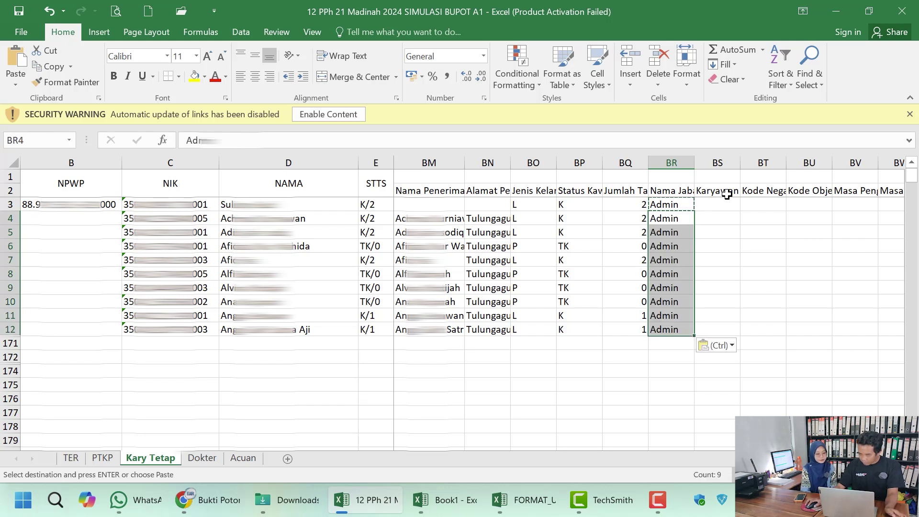
- Fit column BS to its Karyawan Asing? (Ya/Tidak) header, then enter Tidak in BS3 and fill it down to BS12
{"action": "double_click", "coordinate": [744, 163]}
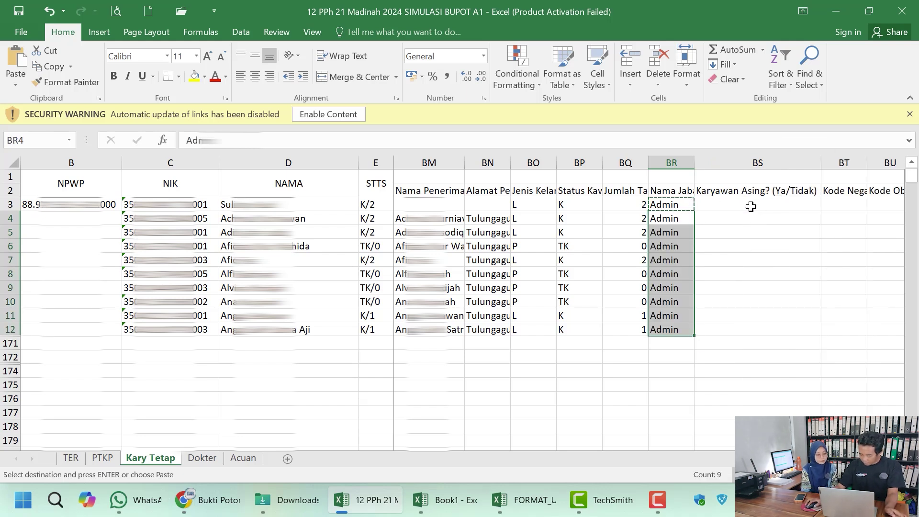
{"action": "left_click", "coordinate": [754, 204]}
{"action": "key", "text": "Escape"}
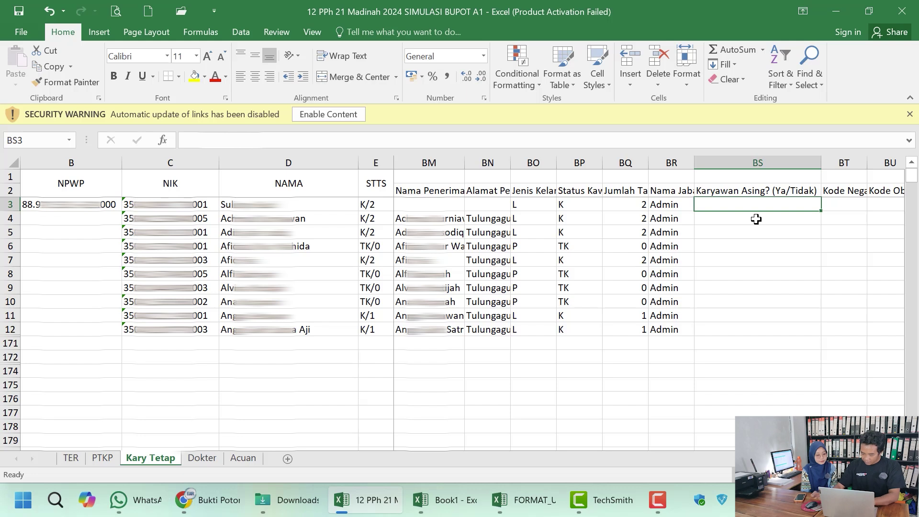
{"action": "type", "text": "tidak"}
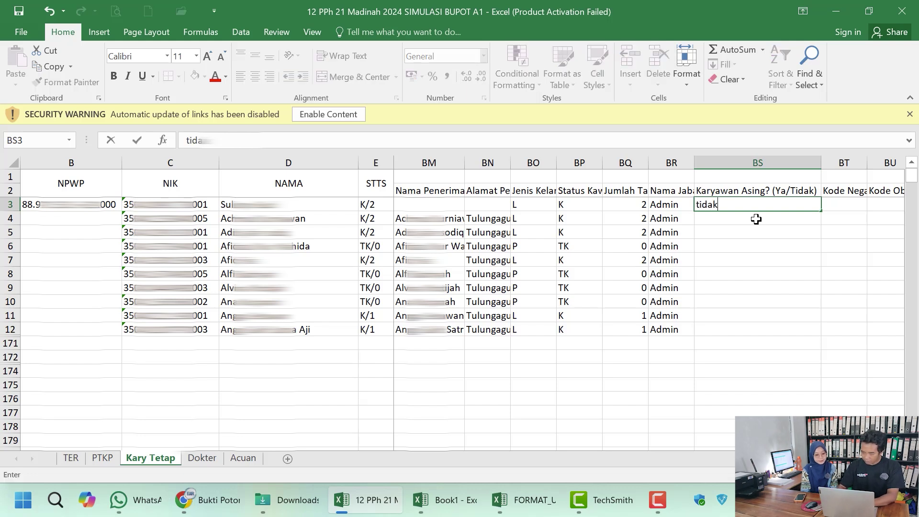
{"action": "key", "text": "Caps_Lock"}
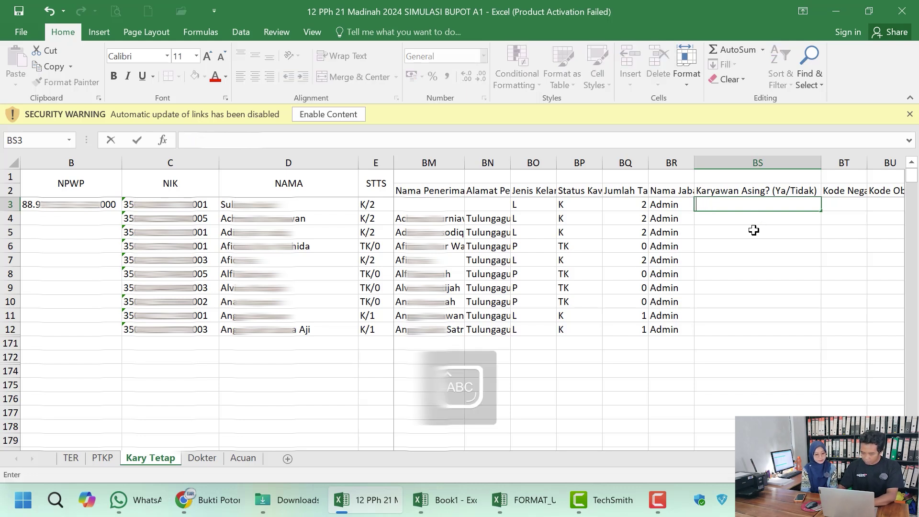
{"action": "type", "text": "ak"}
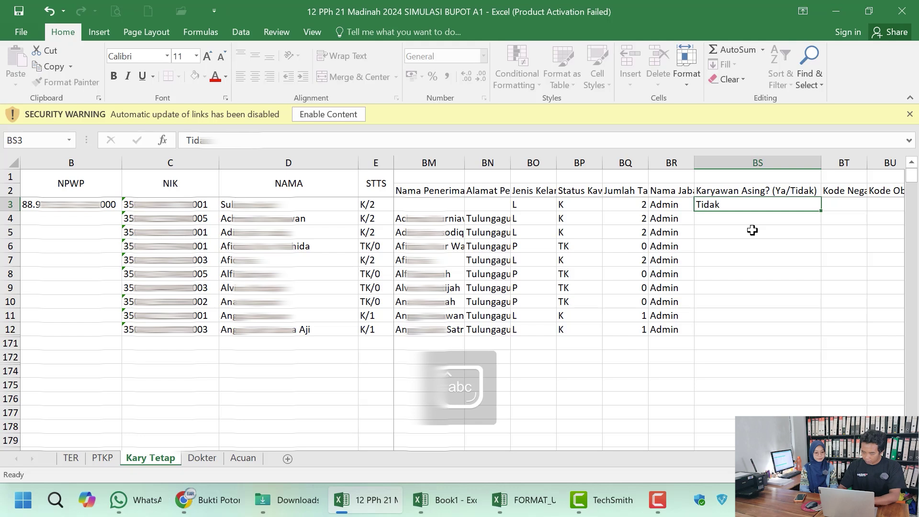
{"action": "key", "text": "Return"}
{"action": "key", "text": "Up"}
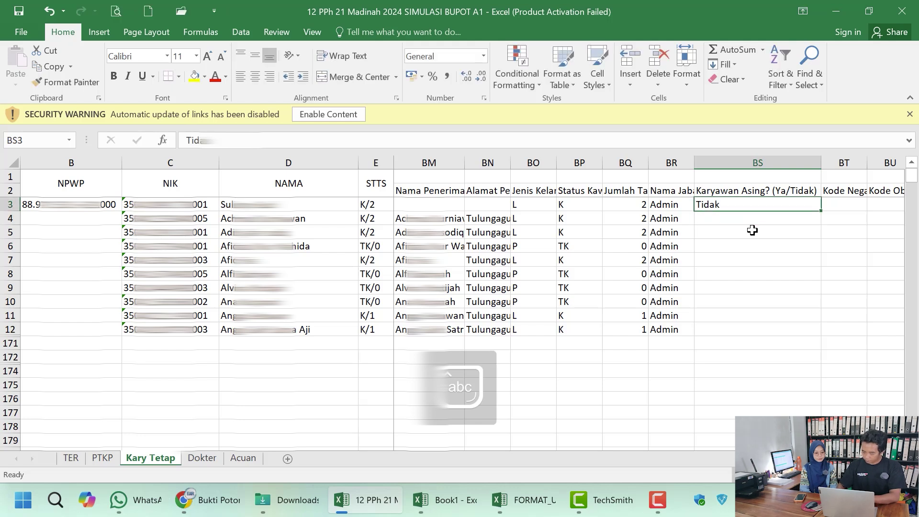
{"action": "double_click", "coordinate": [822, 213]}
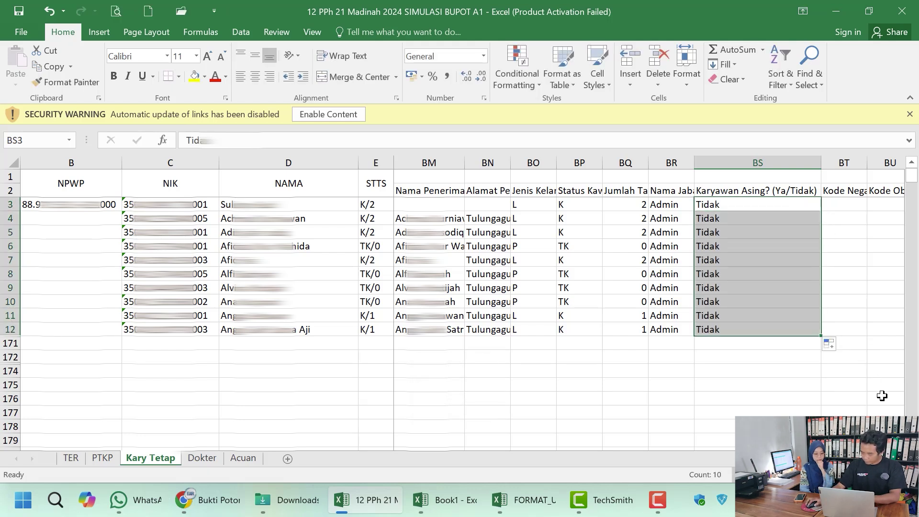
- Fit the width of column BT to its Kode Negara header
{"action": "scroll", "coordinate": [683, 232], "scroll_direction": "right", "scroll_amount": 4}
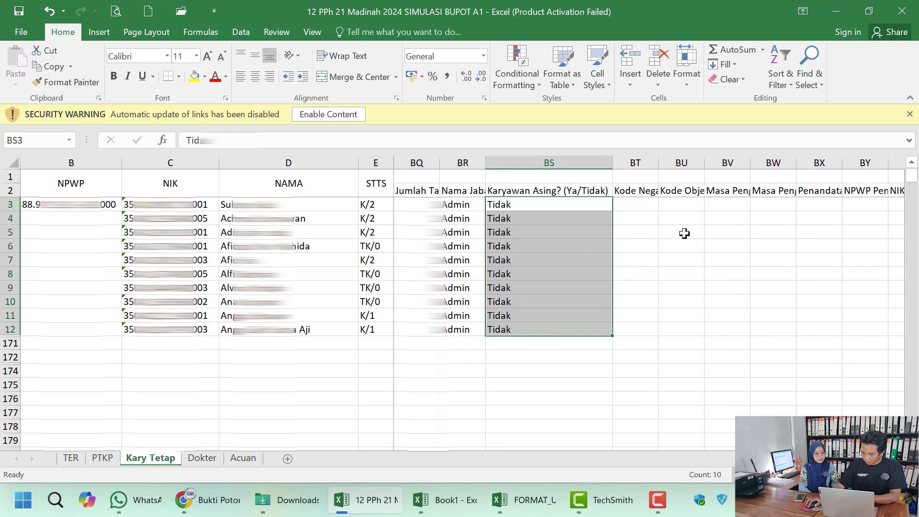
{"action": "left_click", "coordinate": [640, 206]}
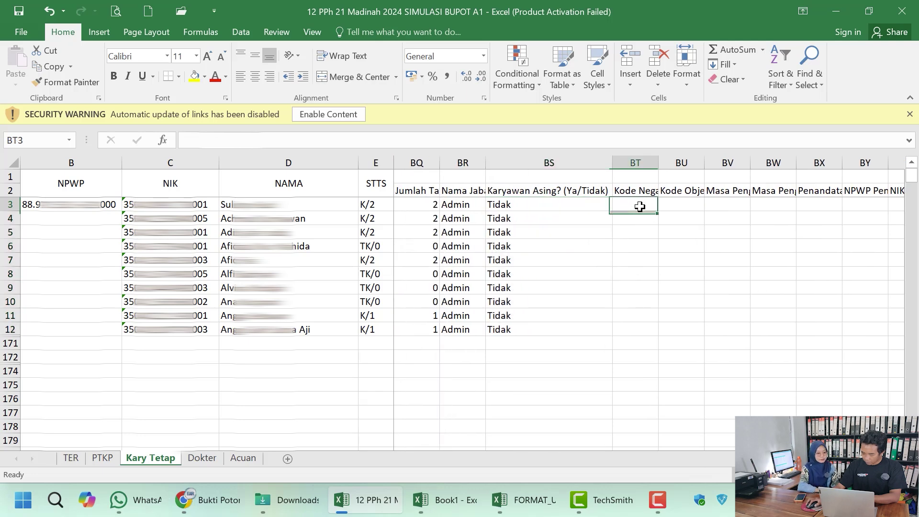
{"action": "double_click", "coordinate": [659, 163]}
- Copy the Pegawai Tetap code 21-100-01 from the Ref Daftar Objek Pajak sheet of the FORMAT_UPLOAD_EBUPOT21_A1 workbook
{"action": "left_click", "coordinate": [703, 204]}
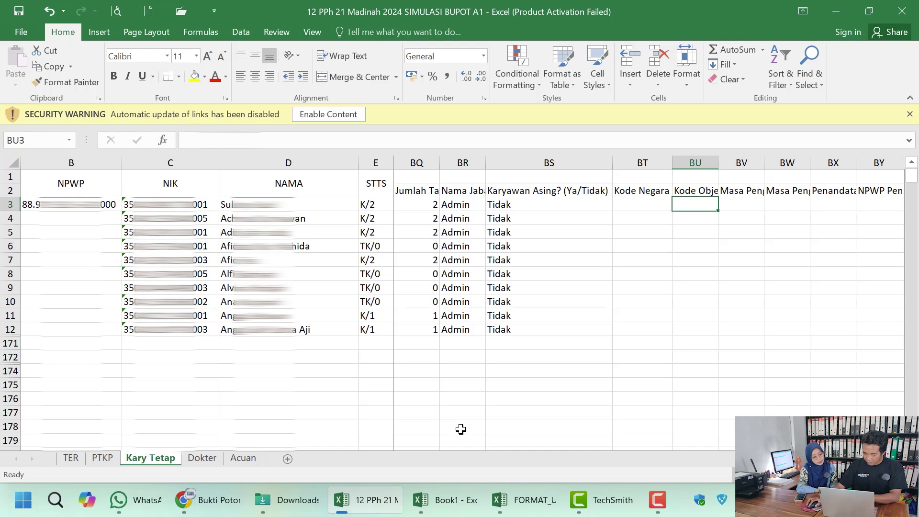
{"action": "left_click", "coordinate": [523, 500]}
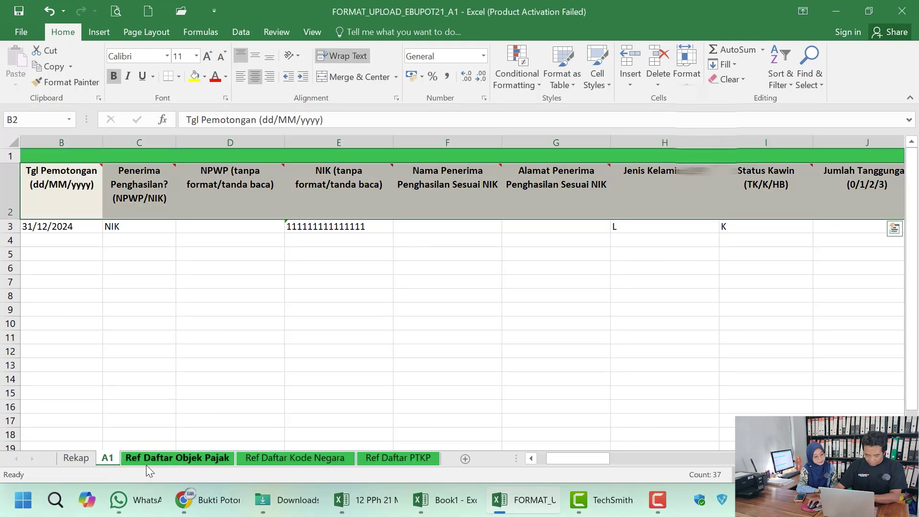
{"action": "left_click", "coordinate": [159, 458]}
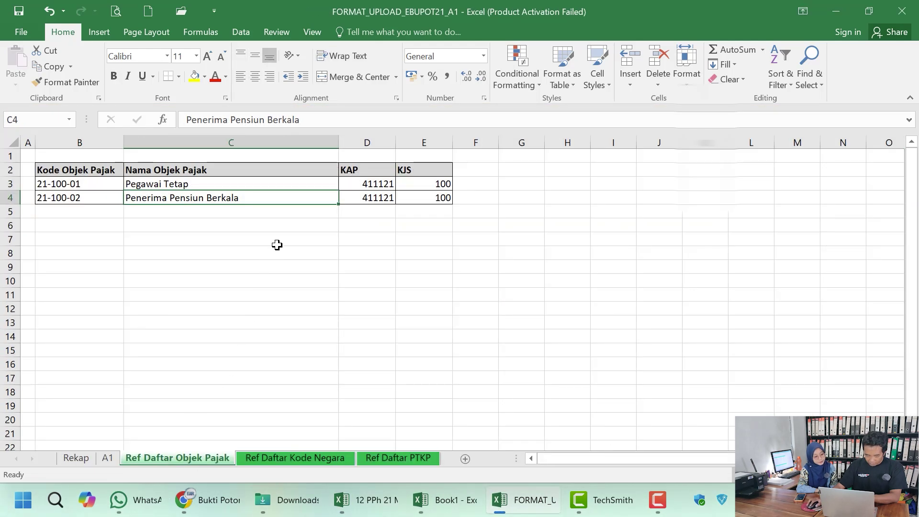
{"action": "left_click", "coordinate": [113, 183]}
{"action": "key", "text": "ctrl+c"}
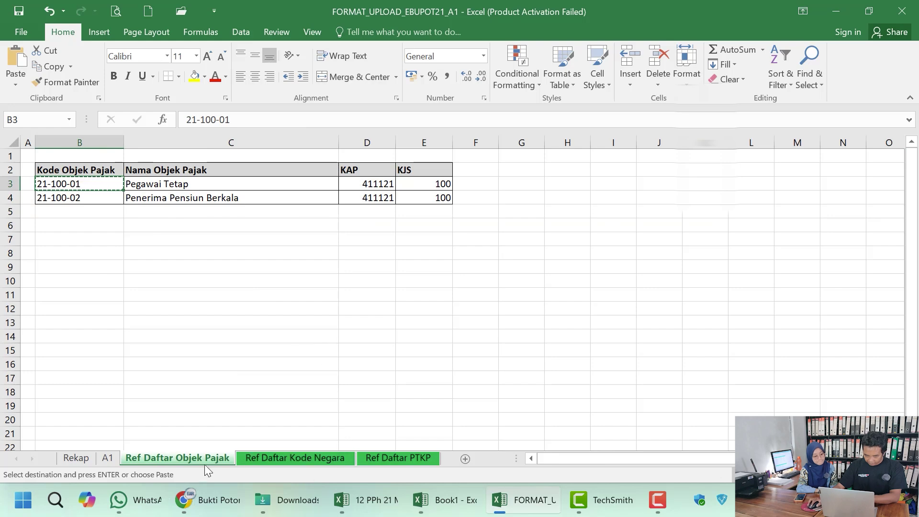
- Return to the PPh 21 workbook and paste the tax object code 21-100-01 into BU3 and BU4:BU12
{"action": "left_click", "coordinate": [366, 500]}
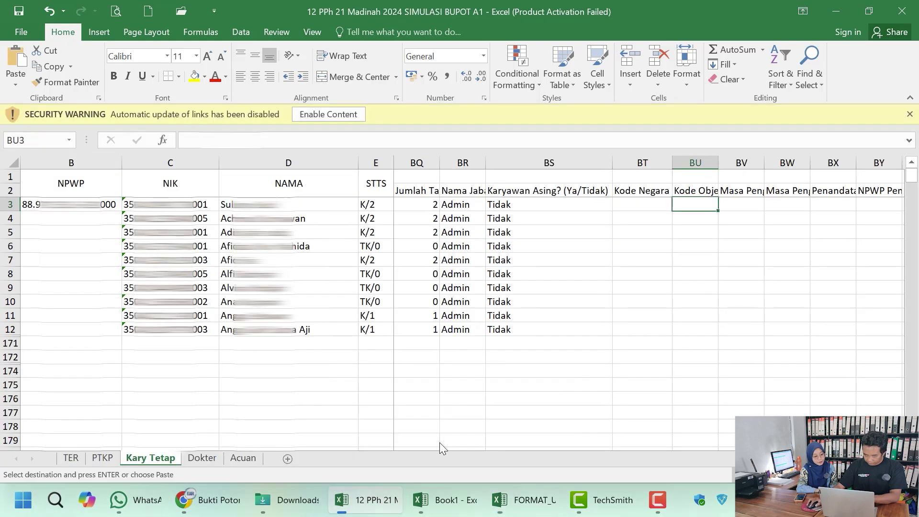
{"action": "right_click", "coordinate": [695, 203]}
{"action": "left_click", "coordinate": [741, 238]}
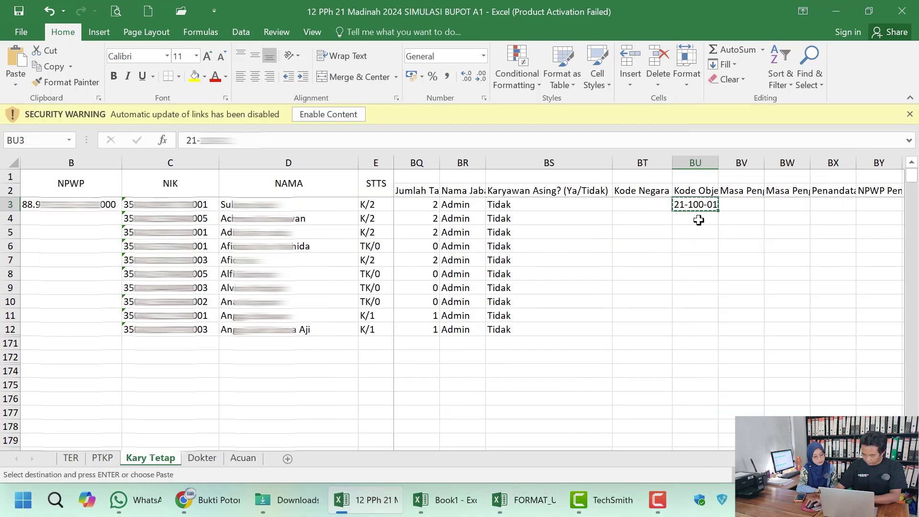
{"action": "left_click_drag", "start_coordinate": [699, 220], "coordinate": [697, 325]}
{"action": "key", "text": "ctrl+v"}
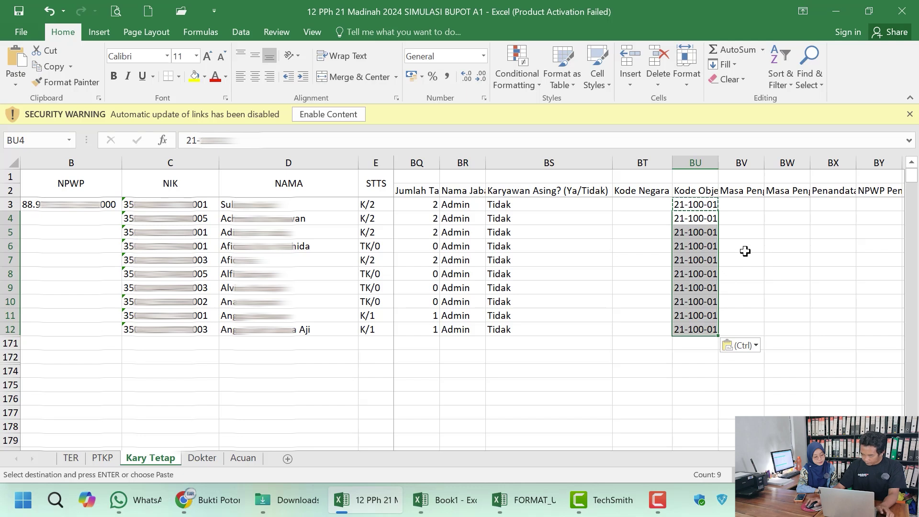
- Enter 1 in BV3 and 12 in BW3 as the start and end tax periods, and copy both down to row 12
{"action": "left_click", "coordinate": [753, 205]}
{"action": "type", "text": "1"}
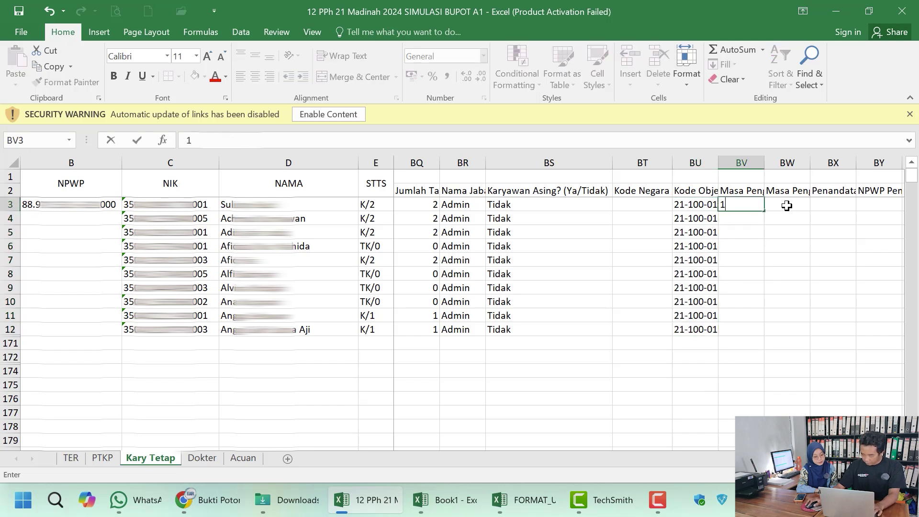
{"action": "left_click", "coordinate": [787, 205]}
{"action": "type", "text": "12"}
{"action": "key", "text": "Return"}
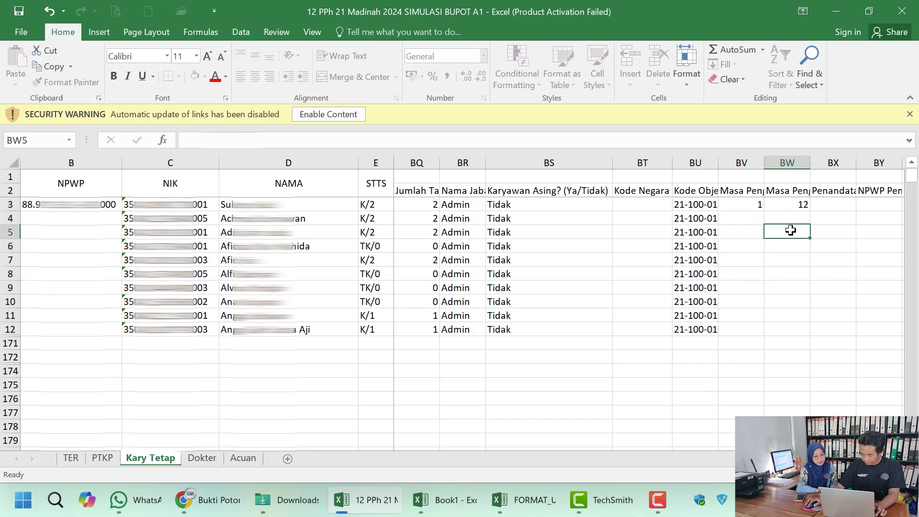
{"action": "left_click_drag", "start_coordinate": [754, 205], "coordinate": [790, 201]}
{"action": "double_click", "coordinate": [810, 211]}
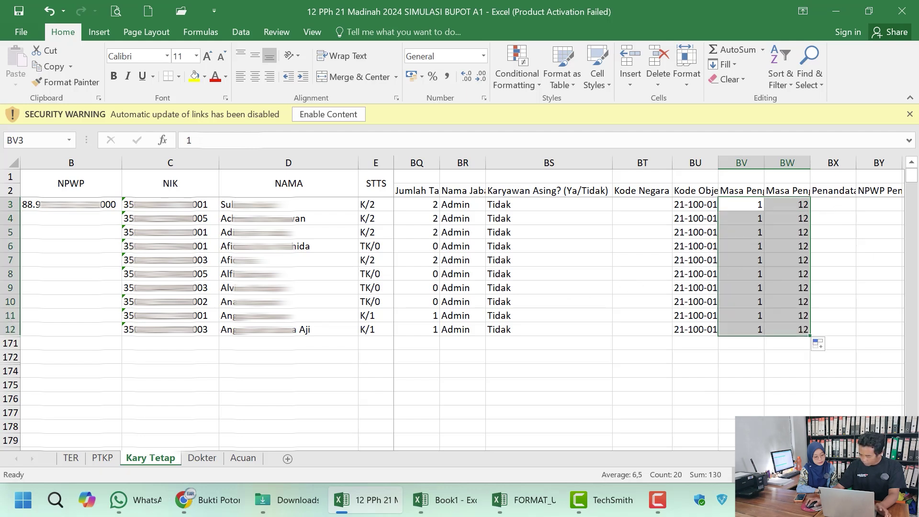
- Enter NPWP as the Penandatangan identity type in BX3 and copy it to BX4:BX12
{"action": "scroll", "coordinate": [646, 191], "scroll_direction": "right", "scroll_amount": 3}
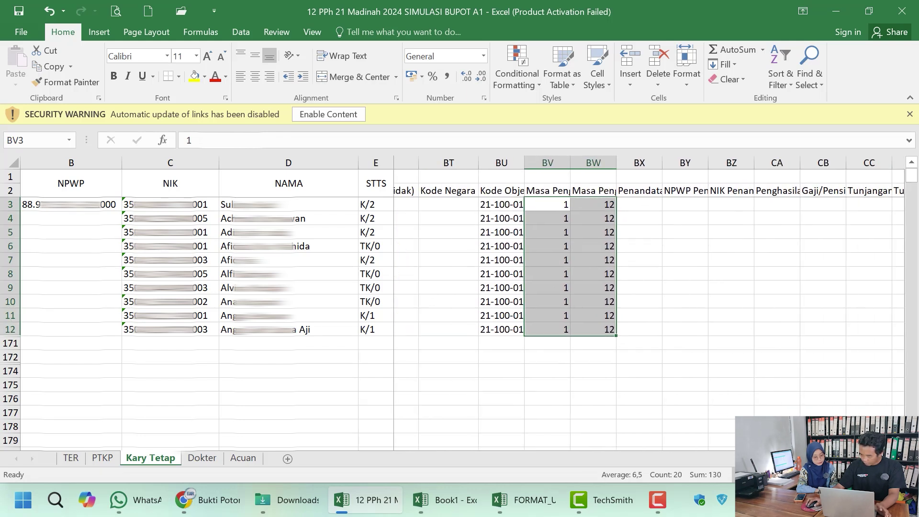
{"action": "left_click", "coordinate": [628, 193]}
{"action": "left_click", "coordinate": [625, 204]}
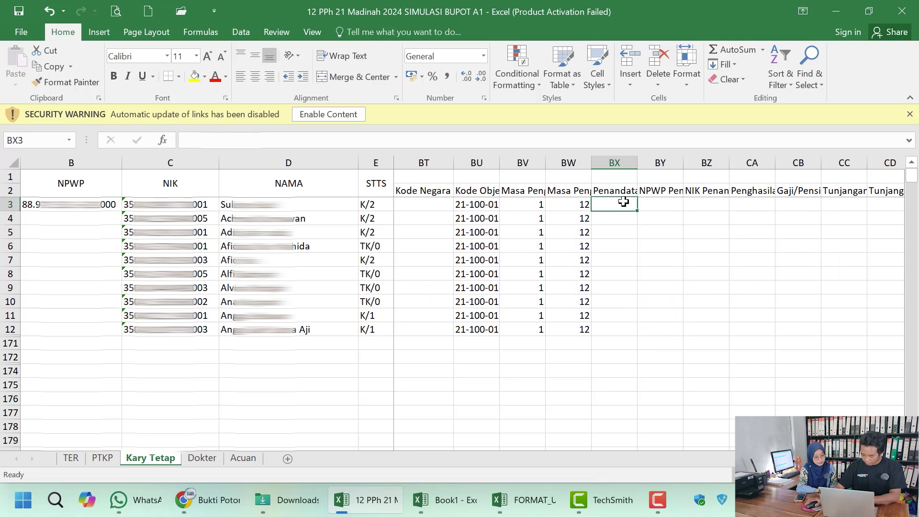
{"action": "key", "text": "ctrl+v"}
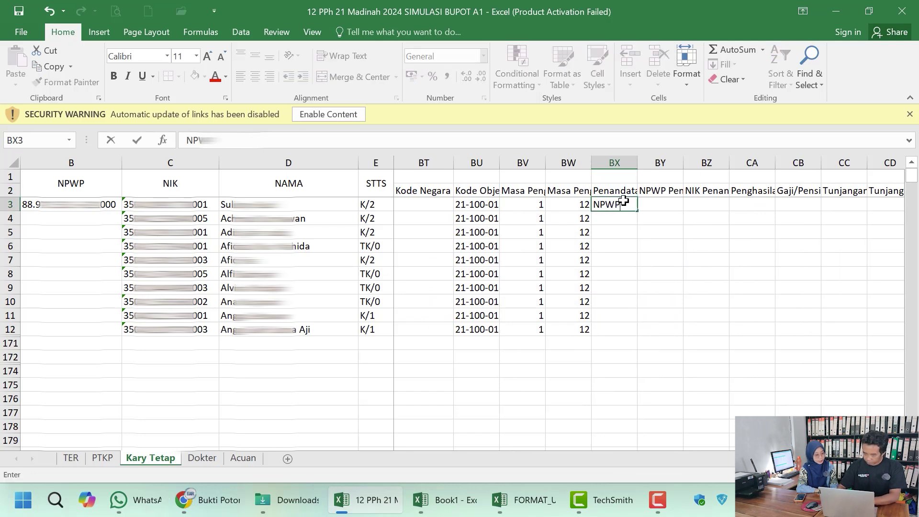
{"action": "key", "text": "ctrl+c"}
{"action": "key", "text": "Down"}
{"action": "key", "text": "shift+Down"}
{"action": "key", "text": "shift+Down"}
{"action": "key", "text": "shift+Down"}
{"action": "key", "text": "shift+Down"}
{"action": "key", "text": "shift+Down"}
{"action": "key", "text": "shift+Down"}
{"action": "key", "text": "shift+Down"}
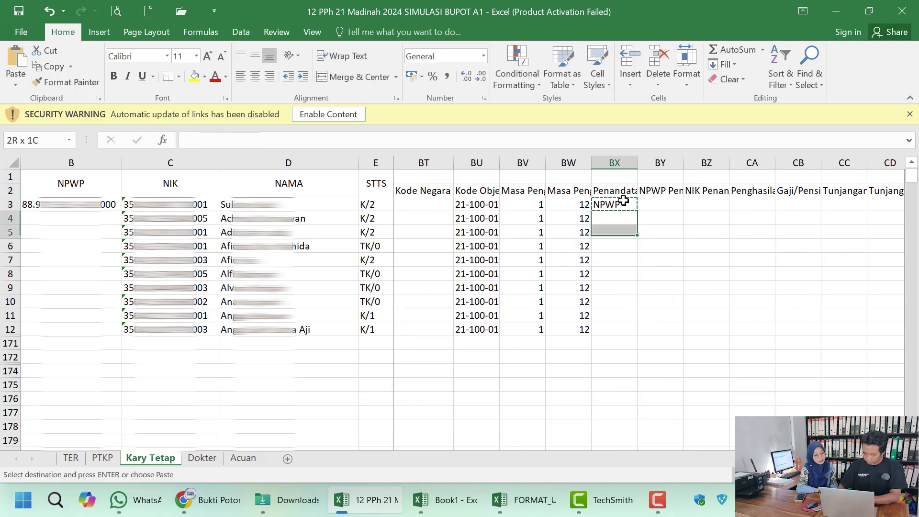
{"action": "key", "text": "shift+Down"}
{"action": "key", "text": "ctrl+v"}
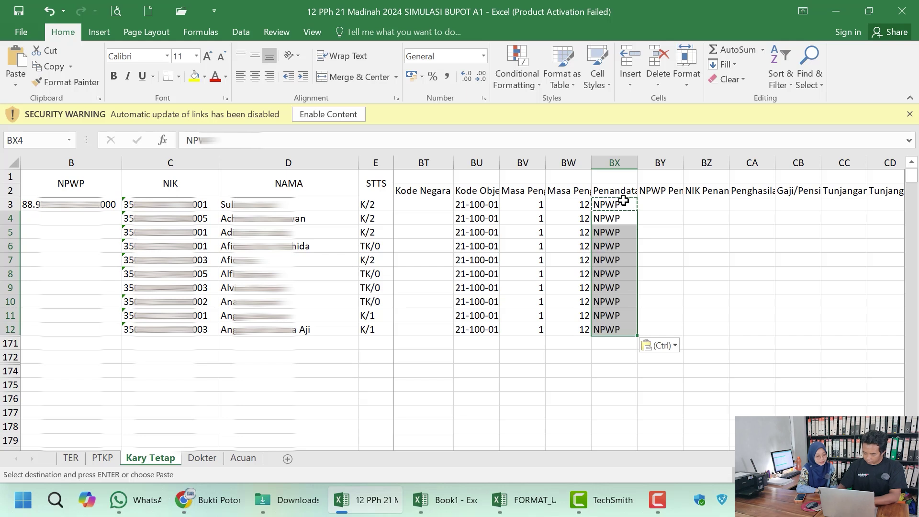
- Paste the signer's NPWP number as a value into BY3 and copy it to BY4:BY12
{"action": "left_click", "coordinate": [661, 209]}
{"action": "right_click", "coordinate": [649, 205]}
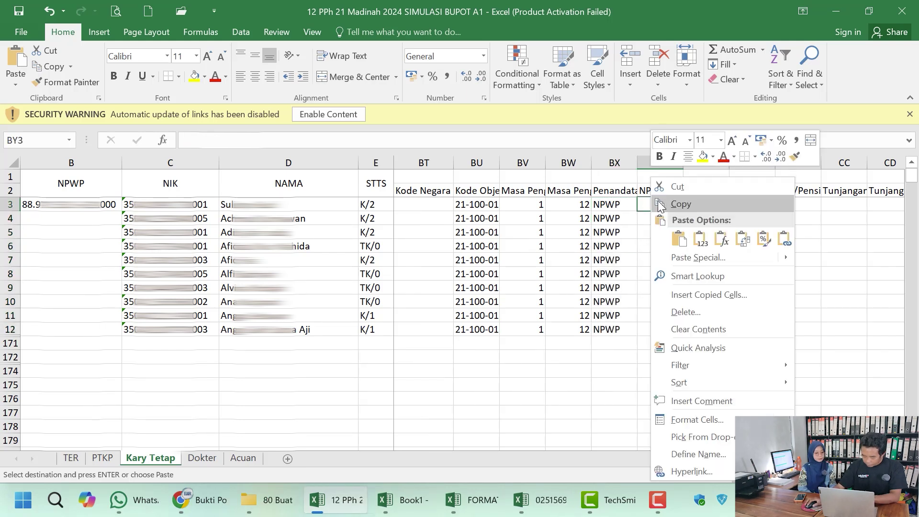
{"action": "left_click", "coordinate": [700, 239]}
{"action": "key", "text": "Escape"}
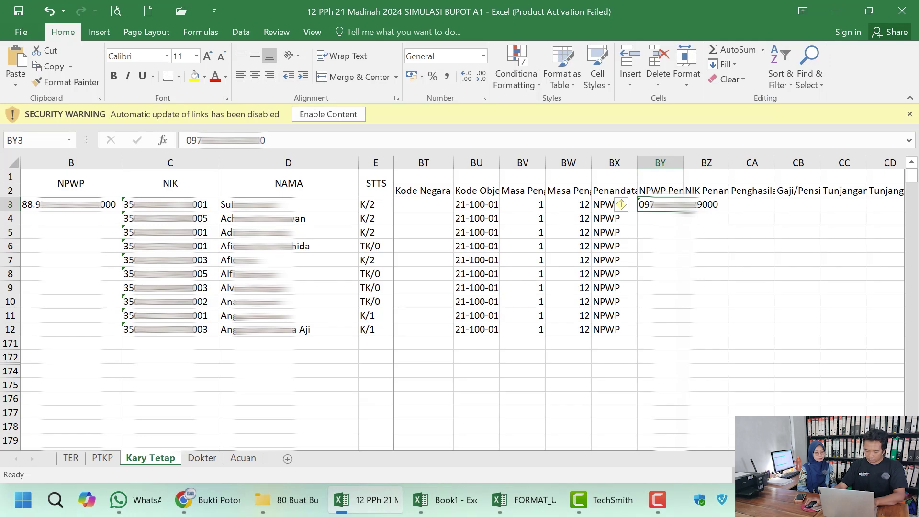
{"action": "key", "text": "ctrl+c"}
{"action": "left_click_drag", "start_coordinate": [672, 220], "coordinate": [668, 331]}
{"action": "key", "text": "ctrl+v"}
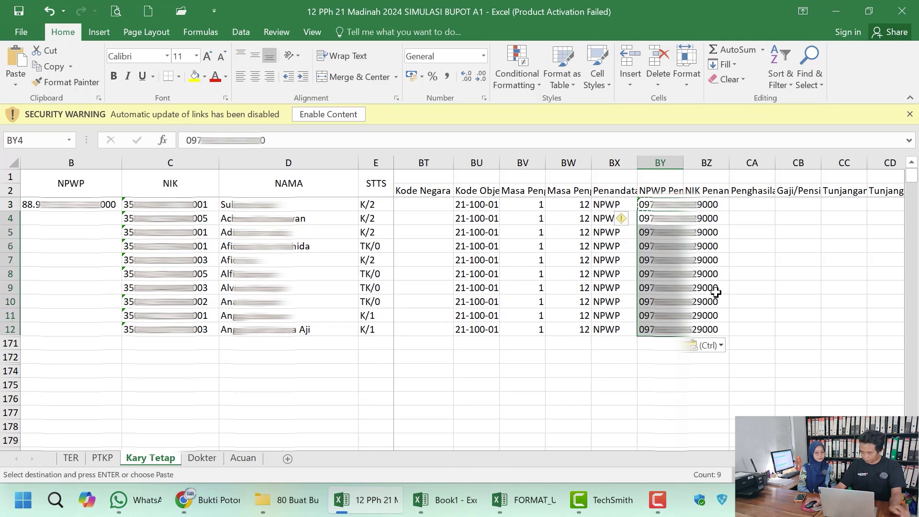
- Widen column BY enough to show the signer's NPWP numbers, and fit column CA to its full header
{"action": "left_click", "coordinate": [752, 232]}
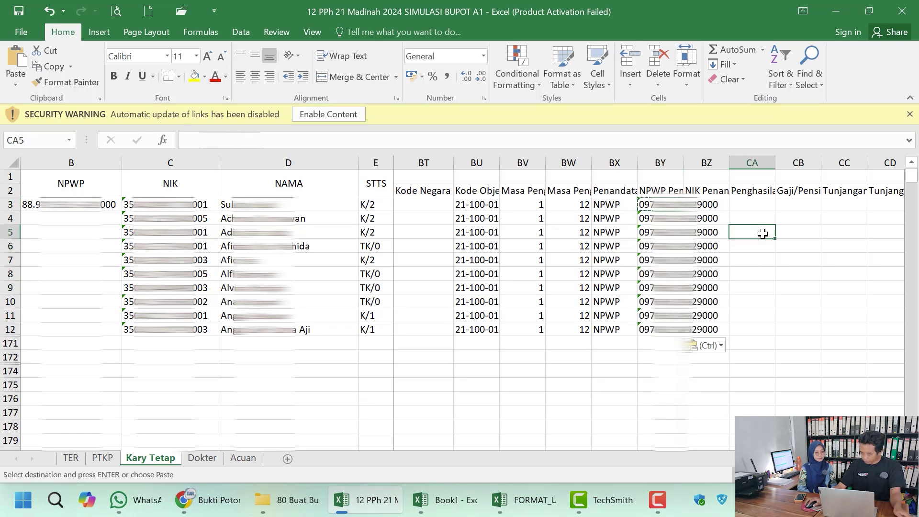
{"action": "double_click", "coordinate": [687, 163]}
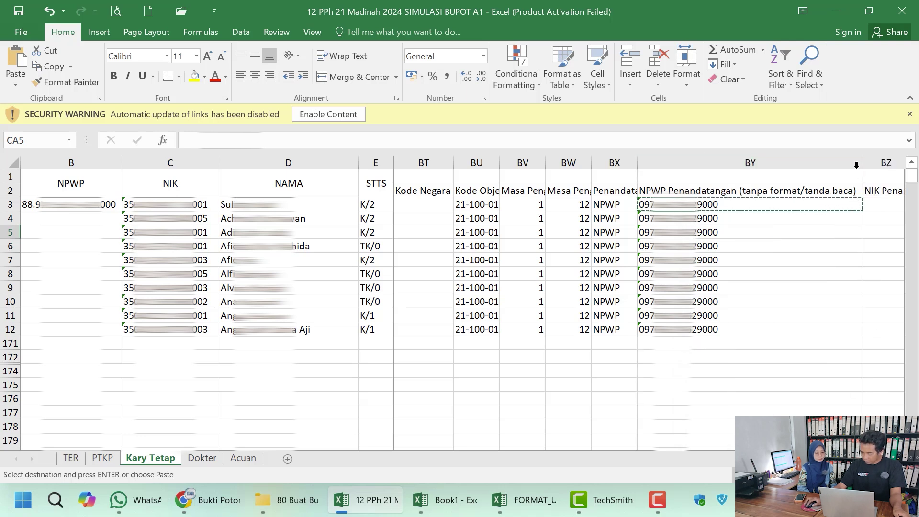
{"action": "left_click_drag", "start_coordinate": [863, 162], "coordinate": [736, 165]}
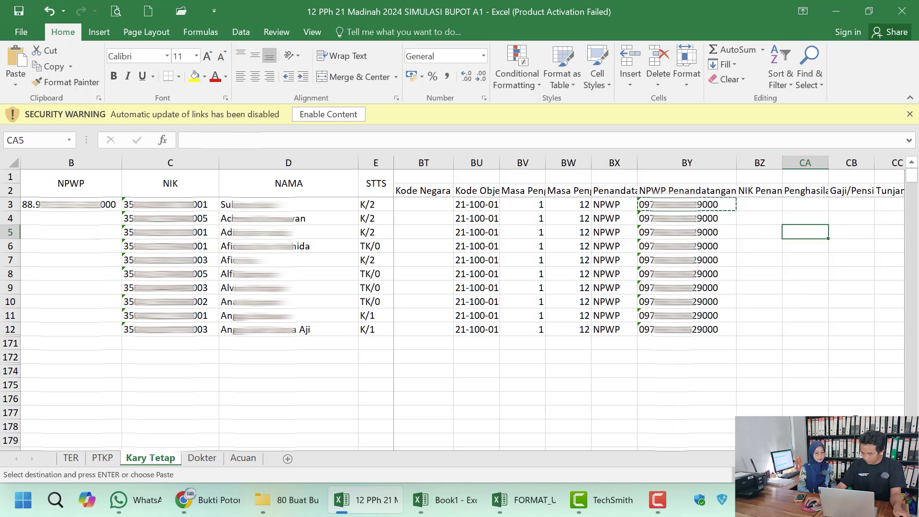
{"action": "left_click", "coordinate": [808, 190]}
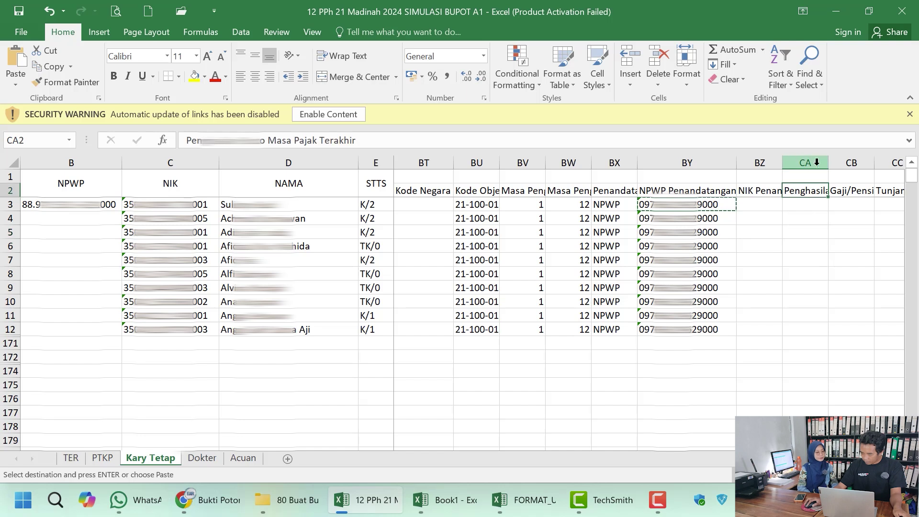
{"action": "double_click", "coordinate": [828, 163]}
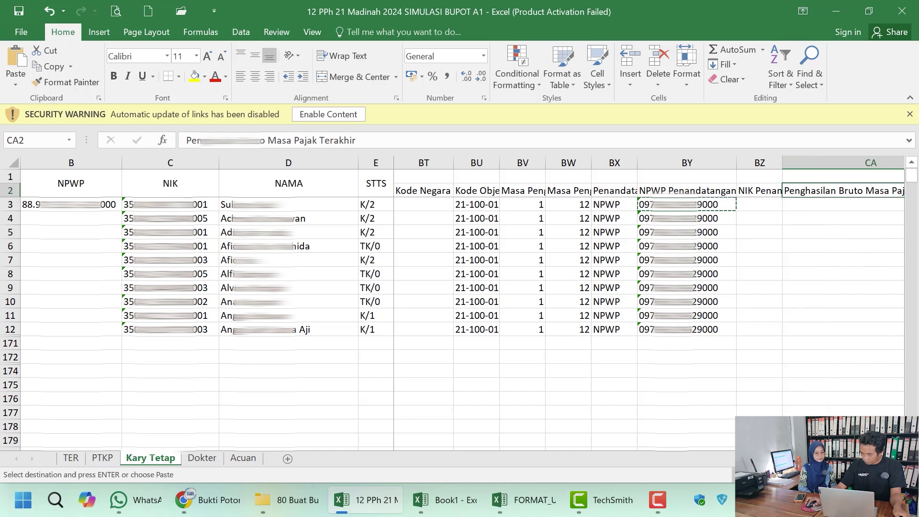
- Link CA3, the last tax period's gross income, to the December salary in AY3 with a cell reference
{"action": "scroll", "coordinate": [775, 225], "scroll_direction": "right", "scroll_amount": 3}
{"action": "left_click", "coordinate": [759, 202]}
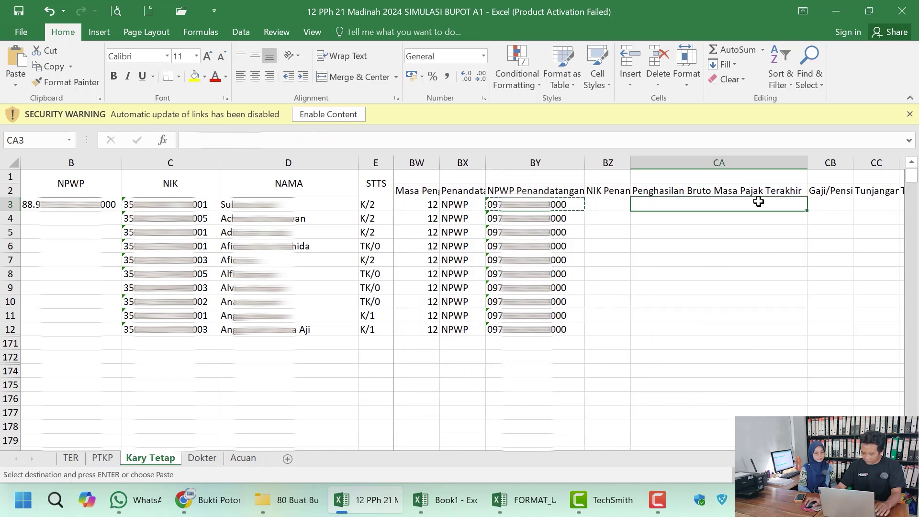
{"action": "key", "text": "Escape"}
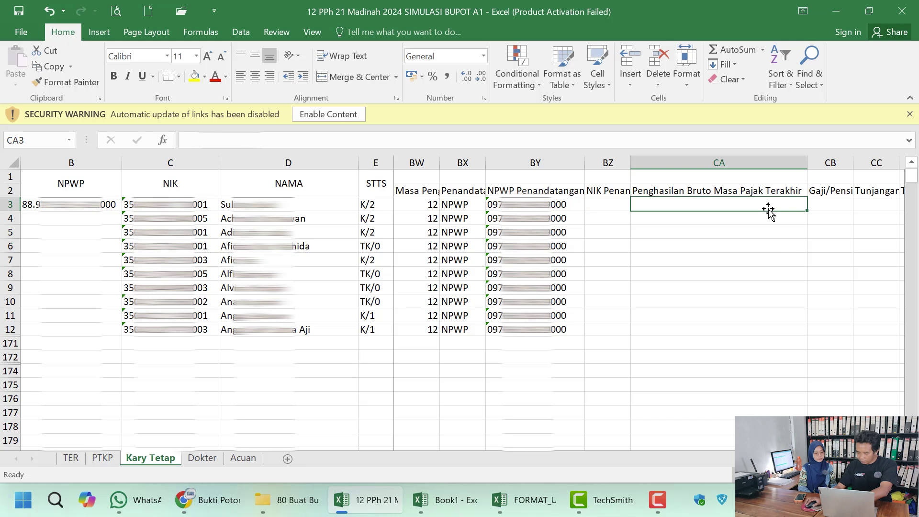
{"action": "type", "text": "="}
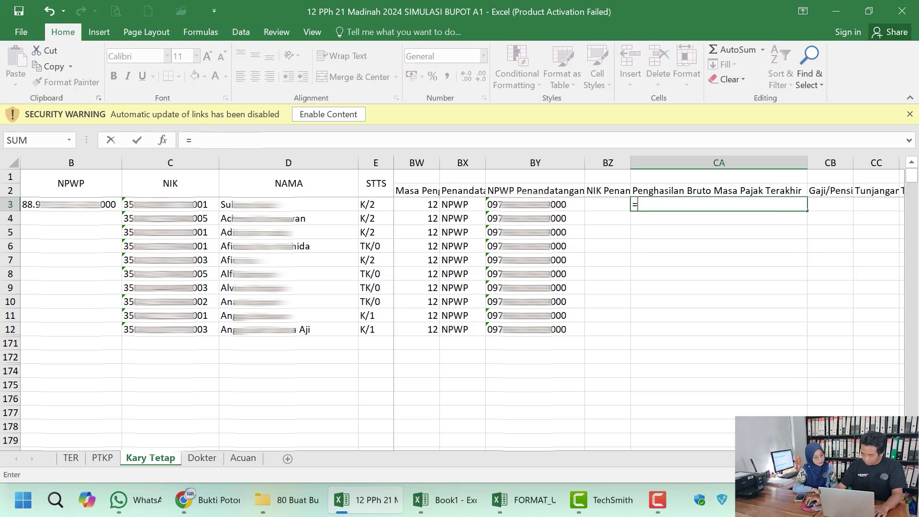
{"action": "key", "text": "Escape"}
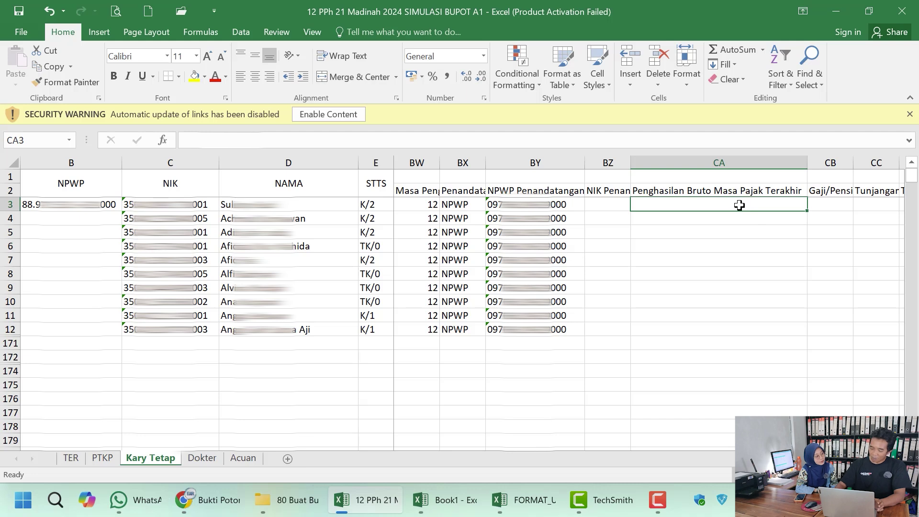
{"action": "type", "text": "="}
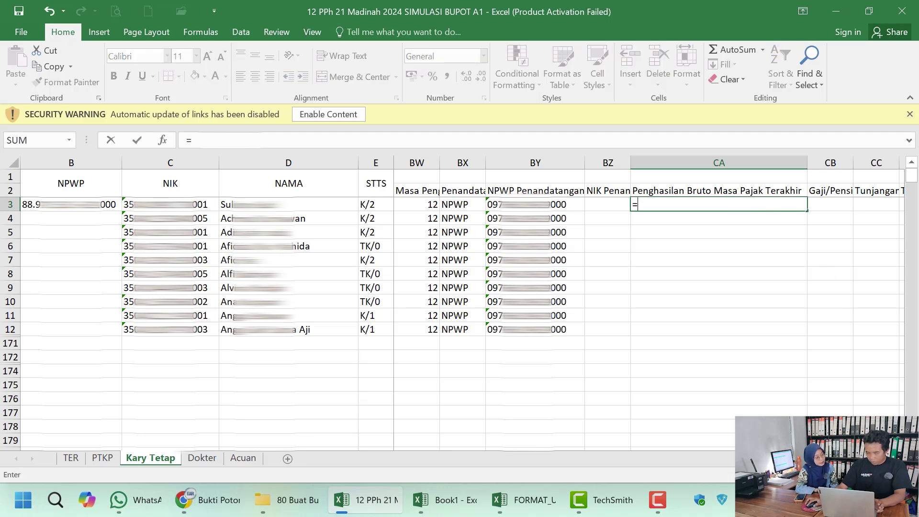
{"action": "scroll", "coordinate": [651, 302], "scroll_direction": "left", "scroll_amount": 10}
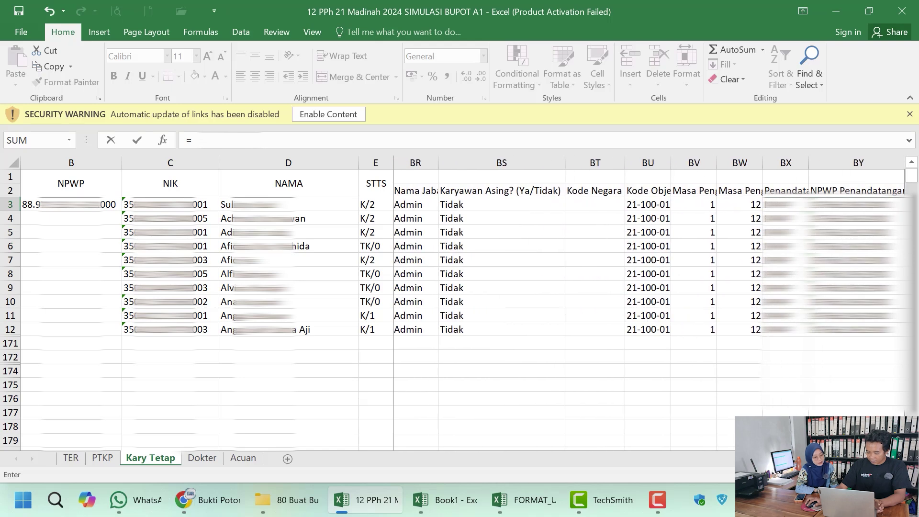
{"action": "scroll", "coordinate": [651, 302], "scroll_direction": "left", "scroll_amount": 10}
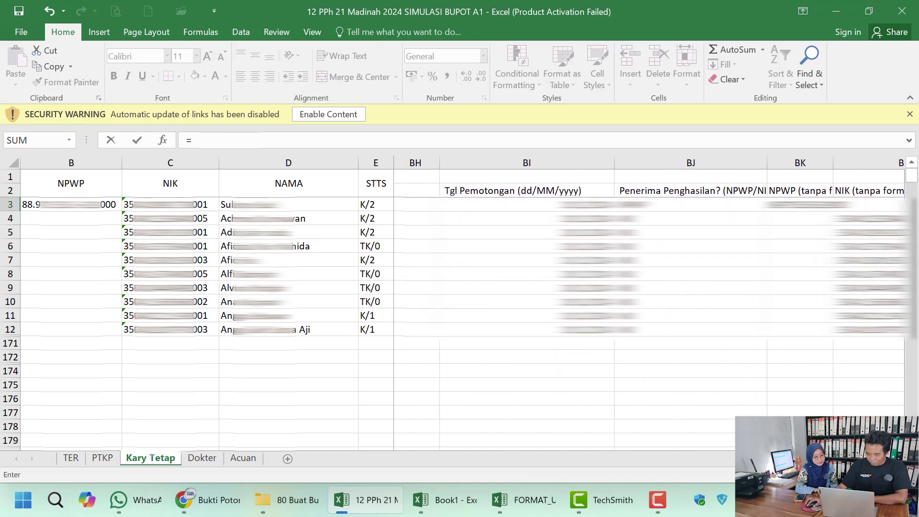
{"action": "scroll", "coordinate": [650, 302], "scroll_direction": "left", "scroll_amount": 10}
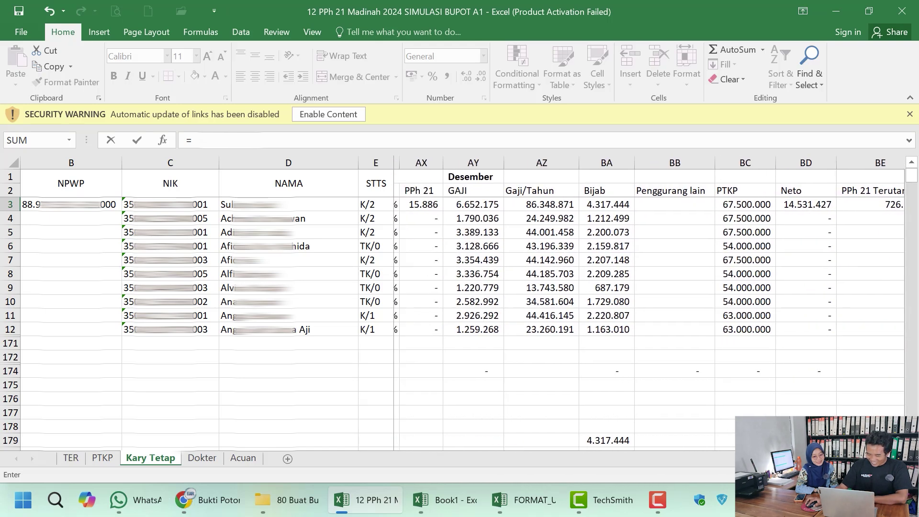
{"action": "left_click", "coordinate": [581, 205]}
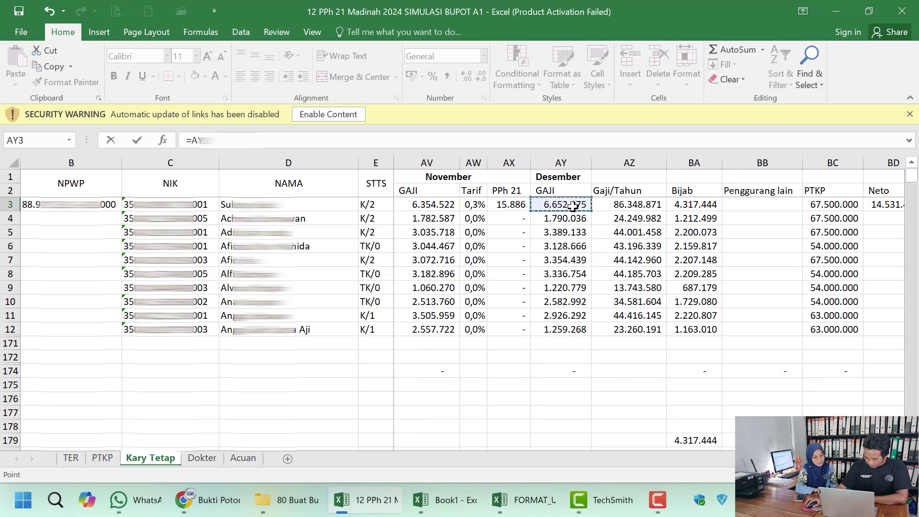
{"action": "key", "text": "Return"}
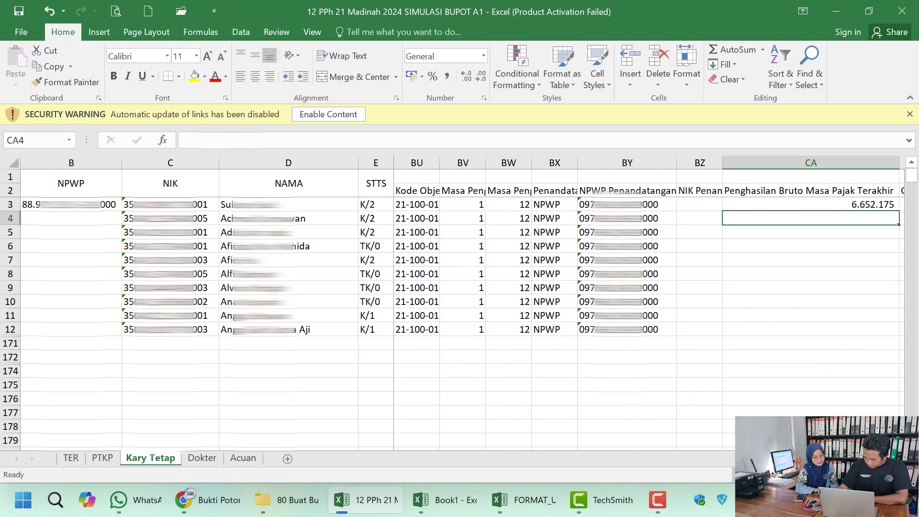
- Copy the gross income formula in CA3 down through CA12
{"action": "scroll", "coordinate": [763, 287], "scroll_direction": "right", "scroll_amount": 3}
{"action": "left_click", "coordinate": [737, 204]}
{"action": "left_click_drag", "start_coordinate": [761, 211], "coordinate": [764, 334]}
{"action": "left_click", "coordinate": [798, 203]}
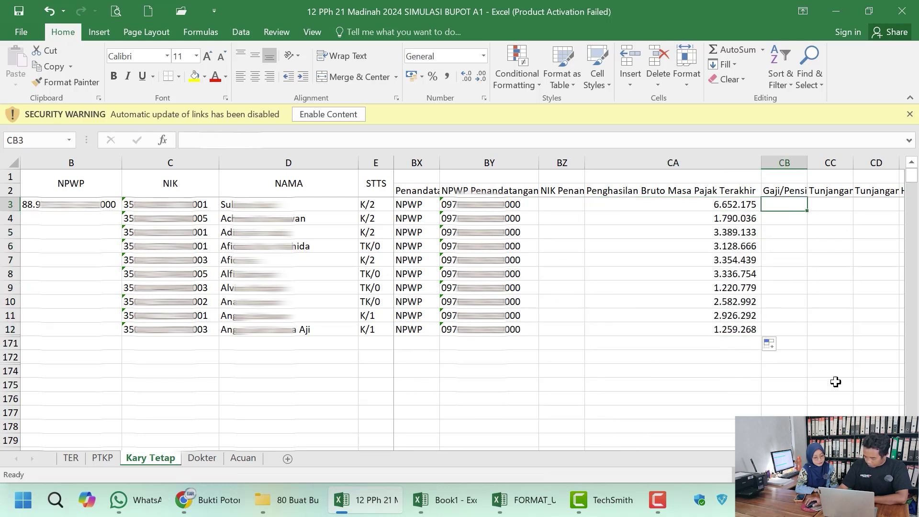
{"action": "scroll", "coordinate": [649, 249], "scroll_direction": "right", "scroll_amount": 3}
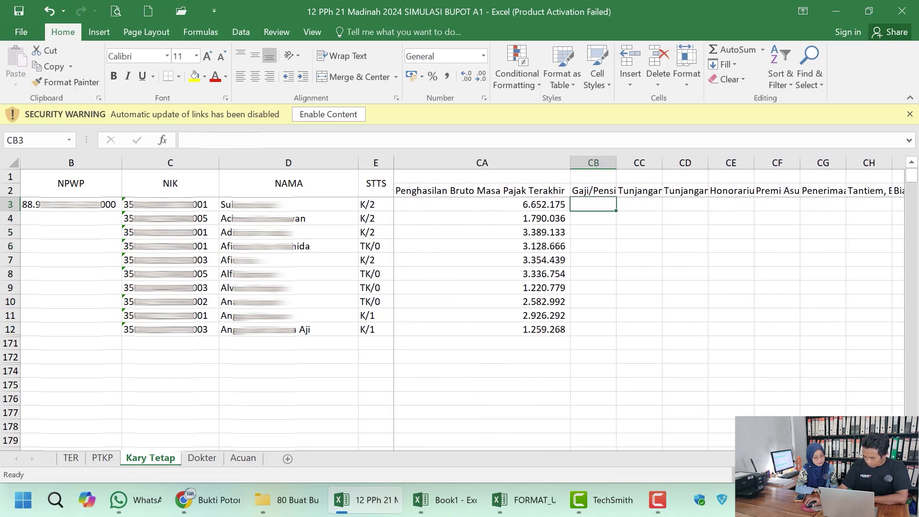
{"action": "left_click", "coordinate": [623, 207]}
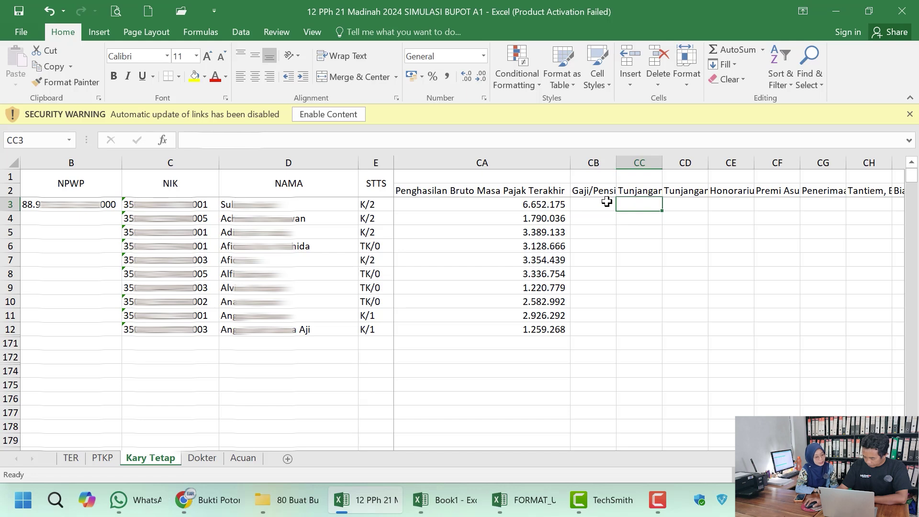
{"action": "left_click", "coordinate": [607, 203]}
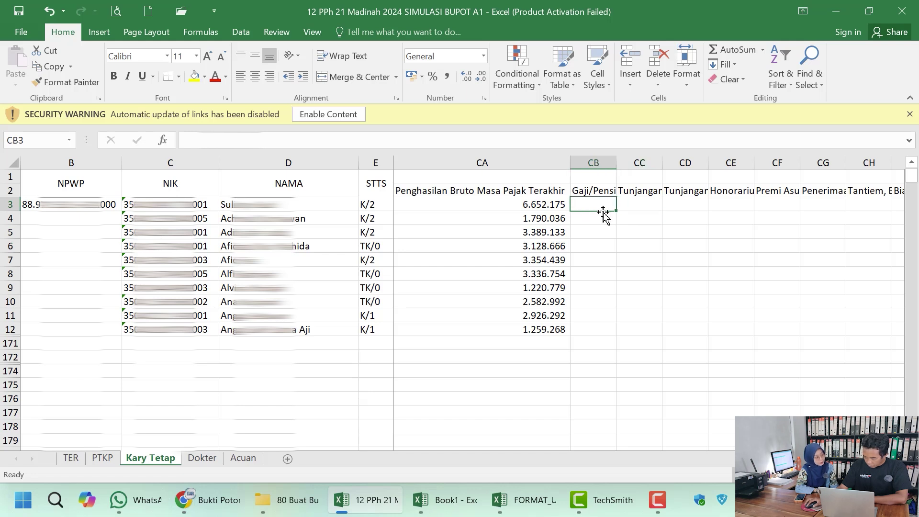
{"action": "left_click", "coordinate": [627, 204]}
{"action": "left_click", "coordinate": [597, 204]}
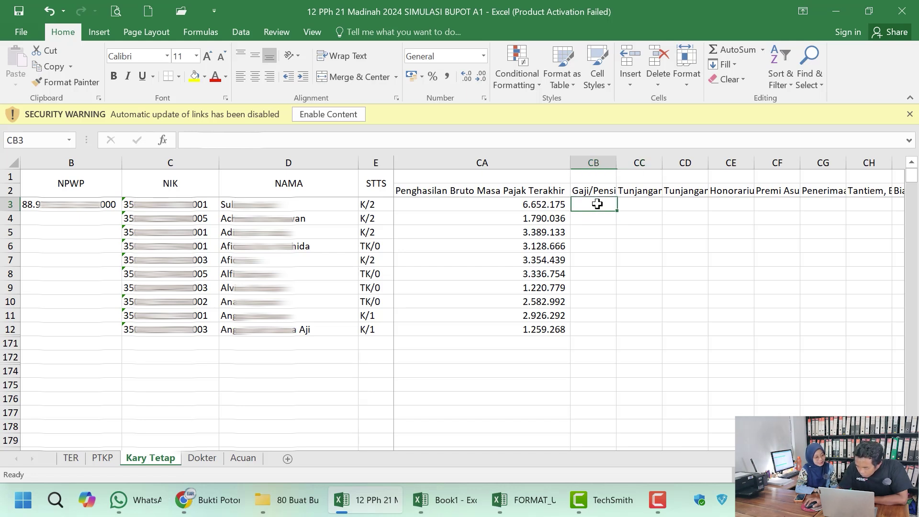
{"action": "left_click", "coordinate": [597, 190]}
- Link the Gaji/Pensiun cell CB3 to the annual salary in AZ3 and copy the formula down to CB12
{"action": "left_click", "coordinate": [603, 201]}
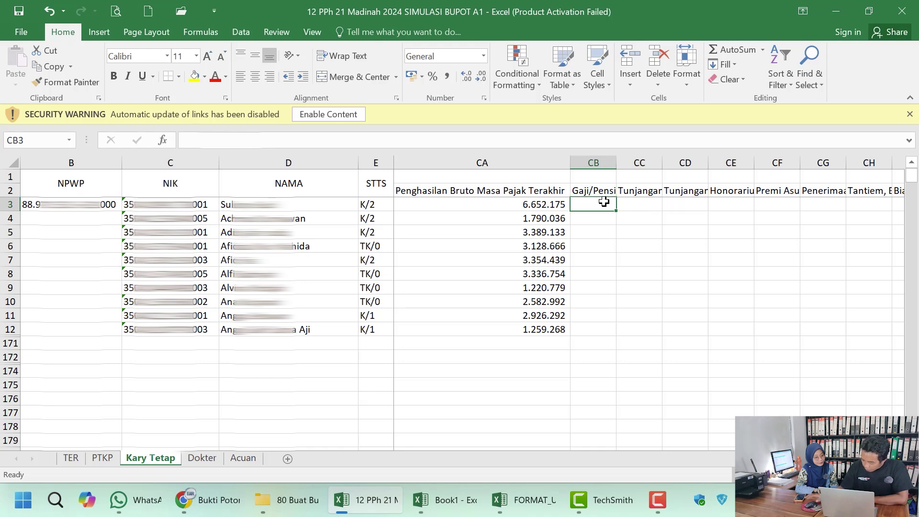
{"action": "type", "text": "="}
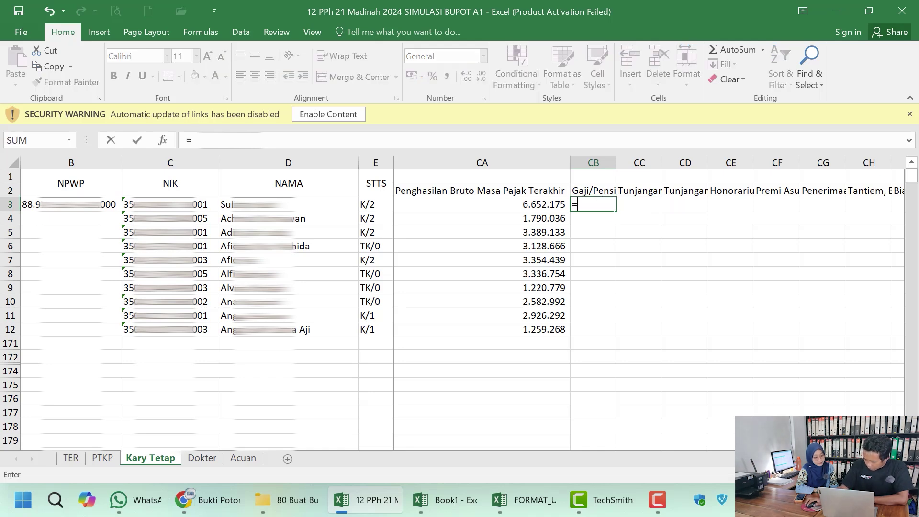
{"action": "scroll", "coordinate": [649, 302], "scroll_direction": "left", "scroll_amount": 10}
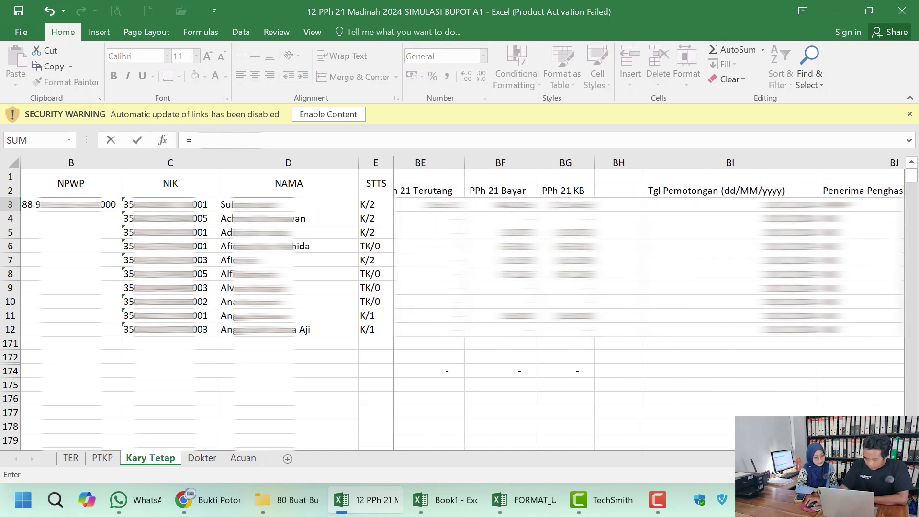
{"action": "scroll", "coordinate": [750, 331], "scroll_direction": "left", "scroll_amount": 5}
{"action": "left_click", "coordinate": [508, 203]}
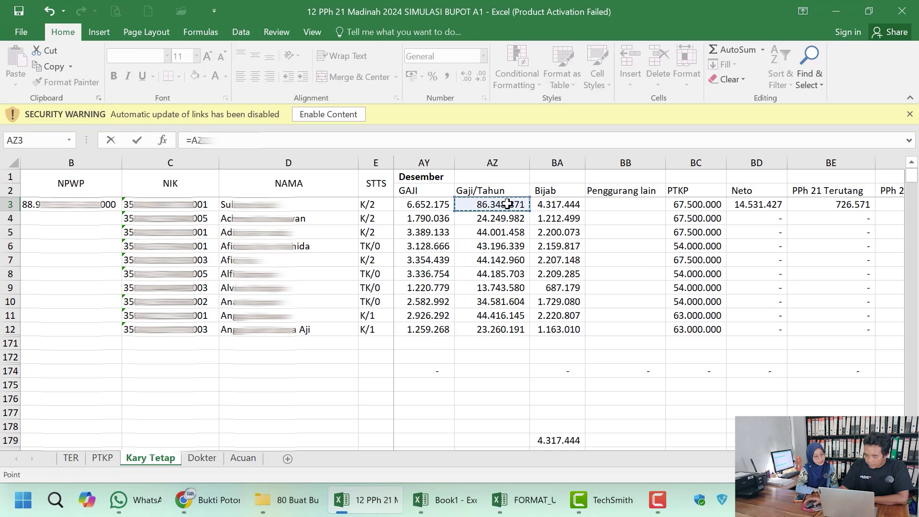
{"action": "key", "text": "Return"}
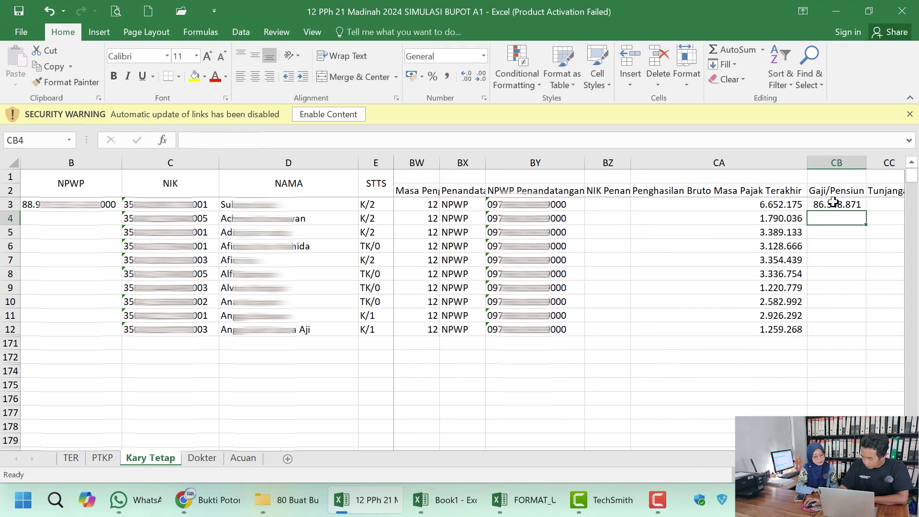
{"action": "left_click", "coordinate": [834, 203]}
{"action": "double_click", "coordinate": [868, 210]}
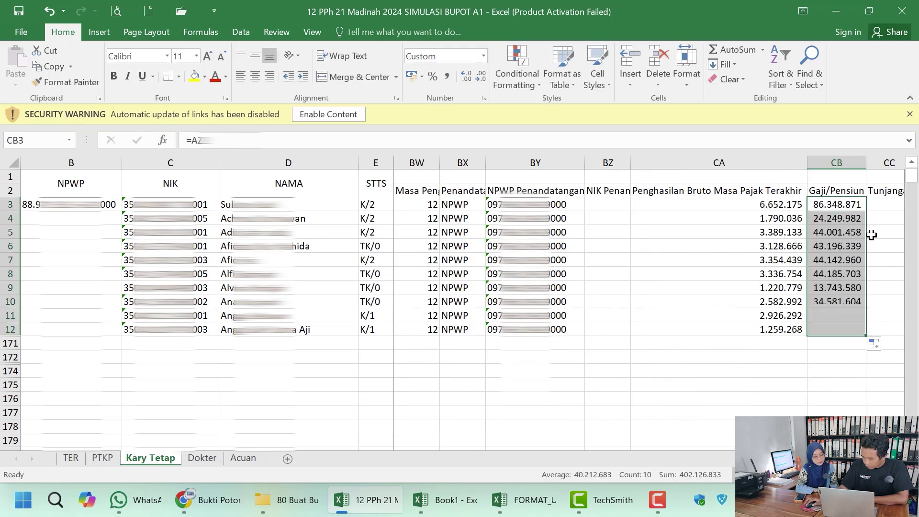
- Link the Biaya Jabatan cell CI3 to the Bijab amount in BA3 and copy the formula down to CI12
{"action": "scroll", "coordinate": [621, 254], "scroll_direction": "right", "scroll_amount": 5}
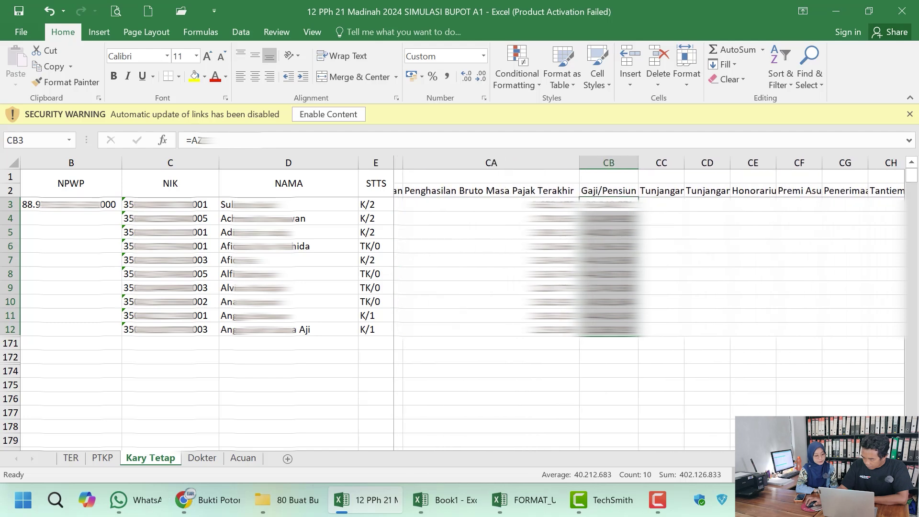
{"action": "left_click_drag", "start_coordinate": [478, 191], "coordinate": [702, 188]}
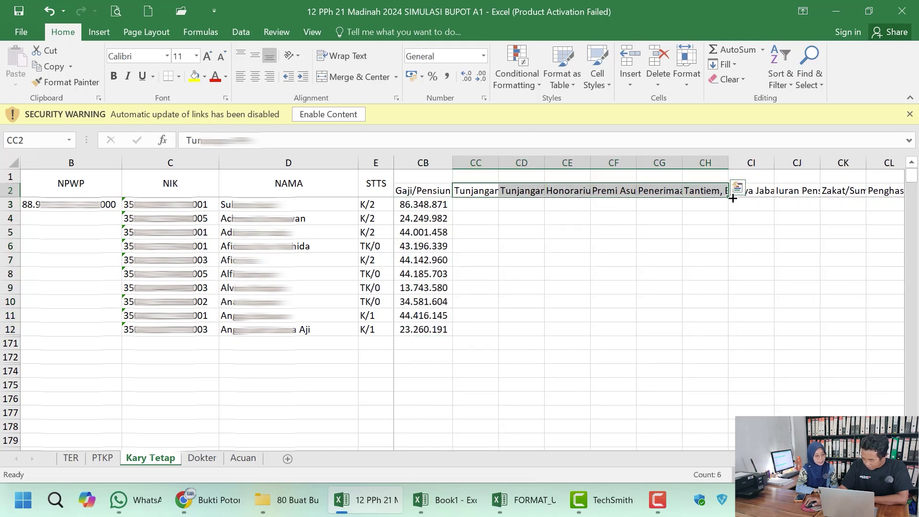
{"action": "left_click", "coordinate": [754, 203]}
{"action": "type", "text": "="}
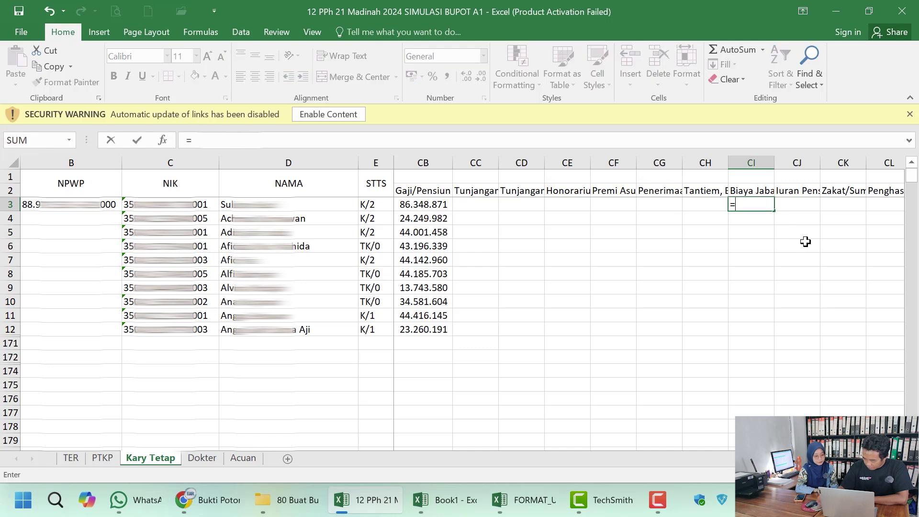
{"action": "scroll", "coordinate": [646, 302], "scroll_direction": "left", "scroll_amount": 10}
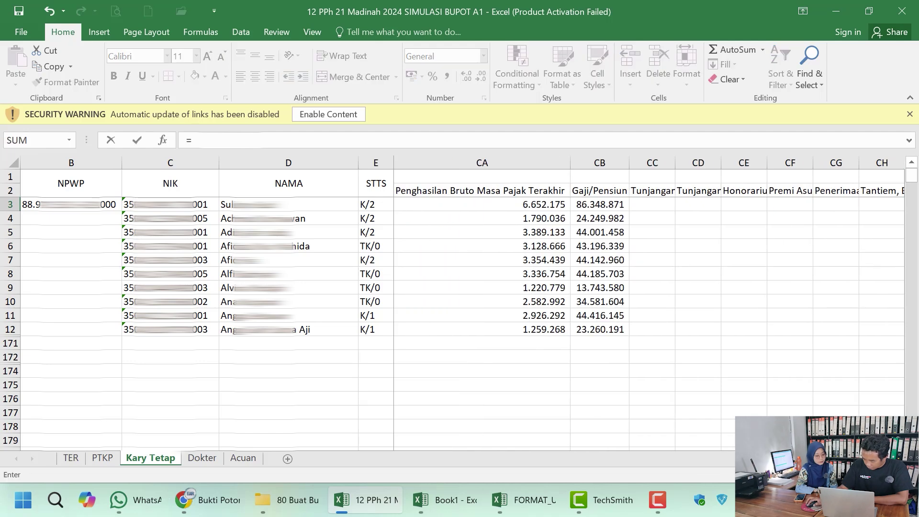
{"action": "scroll", "coordinate": [646, 301], "scroll_direction": "left", "scroll_amount": 5}
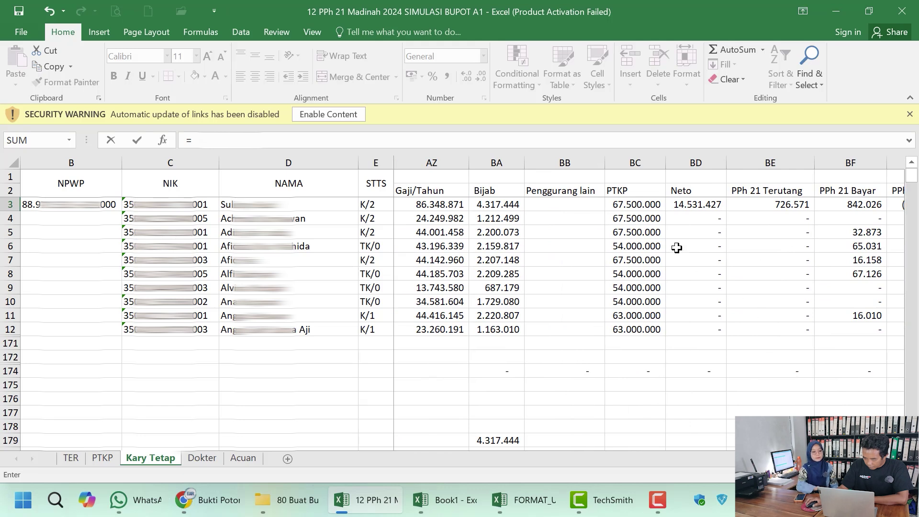
{"action": "left_click", "coordinate": [513, 205]}
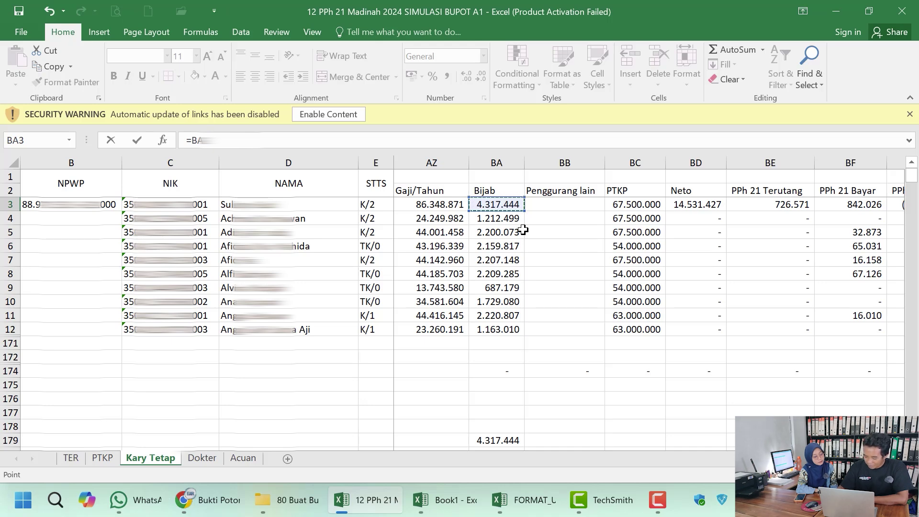
{"action": "key", "text": "Return"}
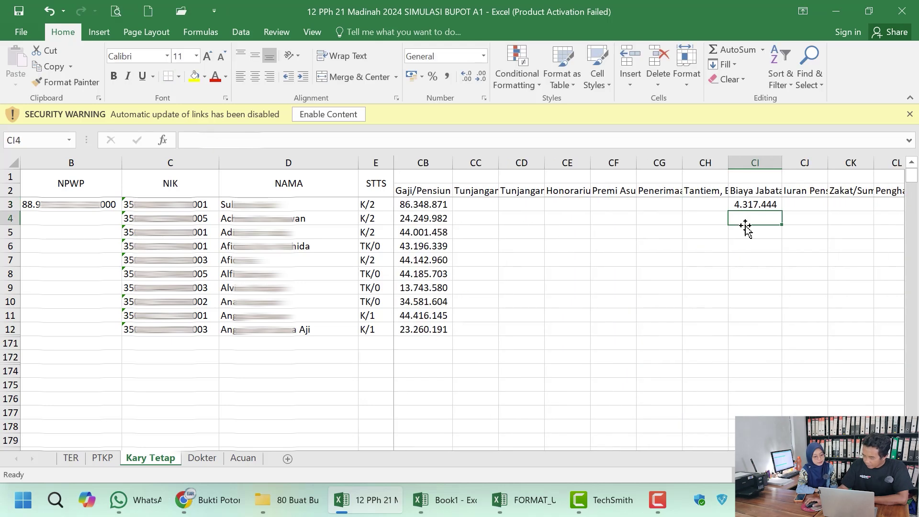
{"action": "left_click", "coordinate": [752, 206]}
{"action": "left_click_drag", "start_coordinate": [781, 211], "coordinate": [780, 332]}
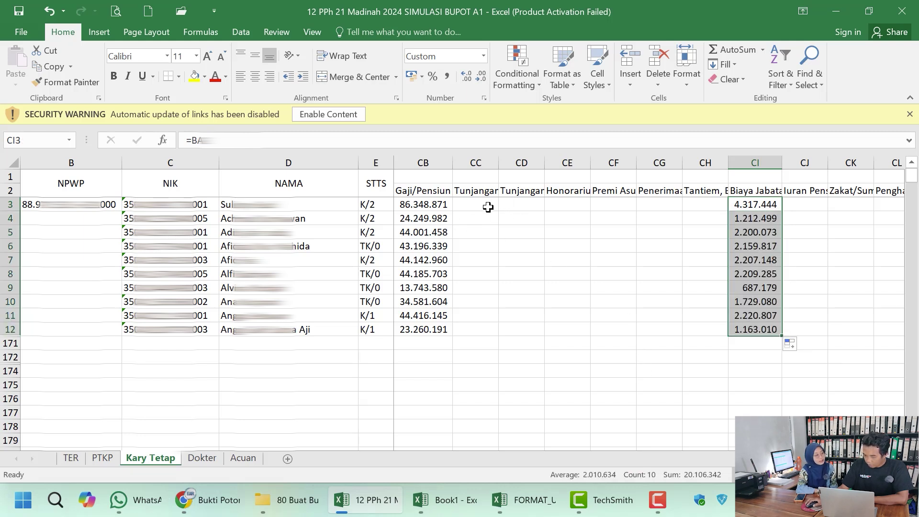
- Enter 0 in CC3 and copy it across the allowance, honorarium, premium and bonus columns, filling CC3:CH12
{"action": "left_click", "coordinate": [488, 207]}
{"action": "left_click", "coordinate": [486, 190]}
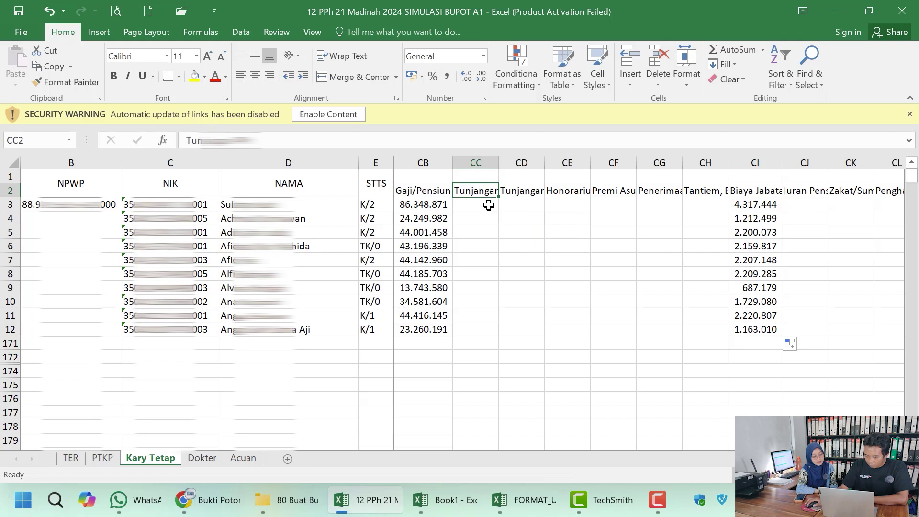
{"action": "left_click", "coordinate": [488, 204]}
{"action": "type", "text": "0"}
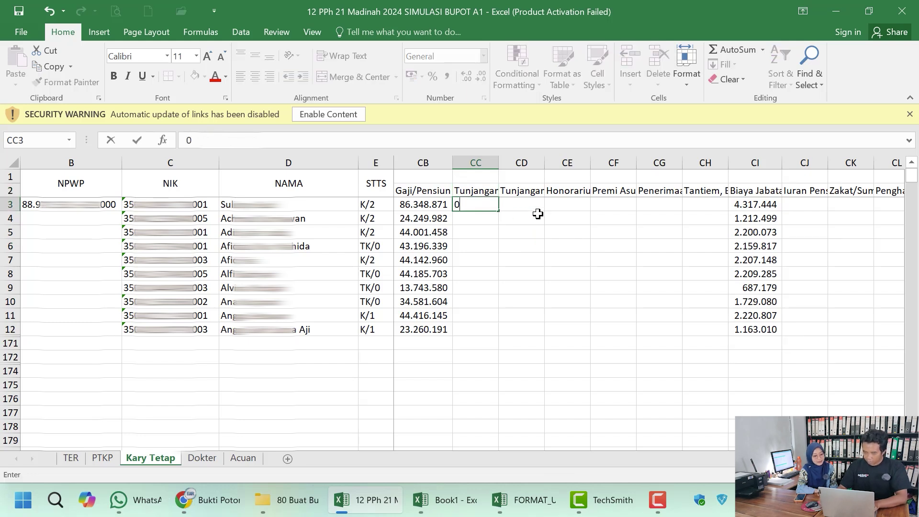
{"action": "left_click", "coordinate": [494, 206]}
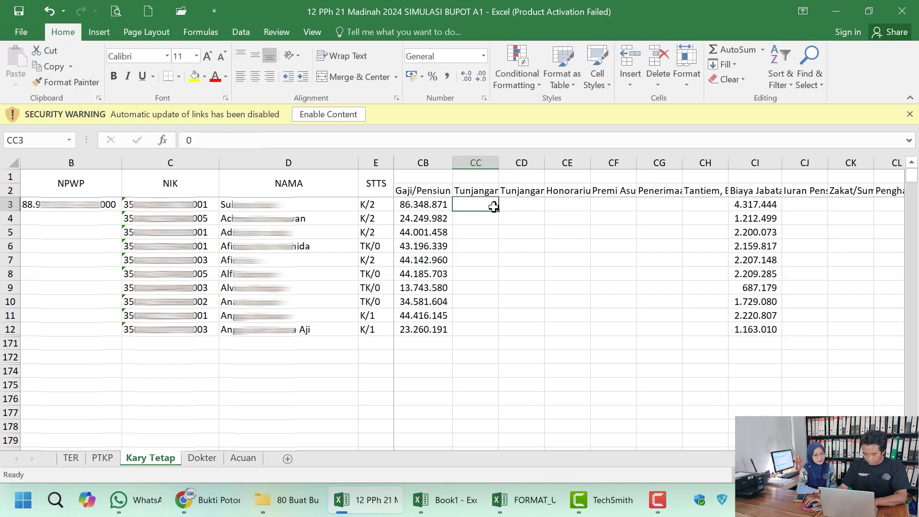
{"action": "key", "text": "ctrl+c"}
{"action": "left_click", "coordinate": [703, 328], "text": "shift"}
{"action": "key", "text": "ctrl+v"}
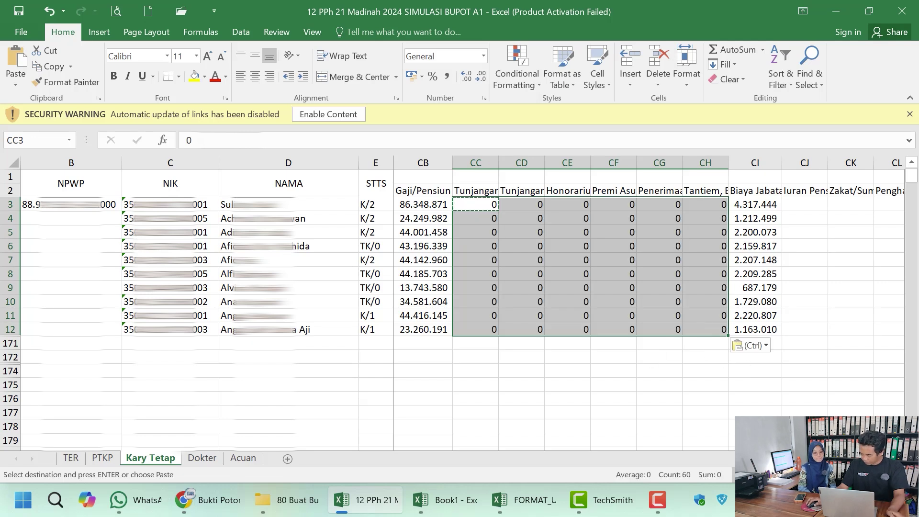
- Copy the 0 from CH3 into CJ3:CK12 for the pension contribution and zakat columns
{"action": "scroll", "coordinate": [610, 239], "scroll_direction": "right", "scroll_amount": 2}
{"action": "left_click", "coordinate": [609, 203]}
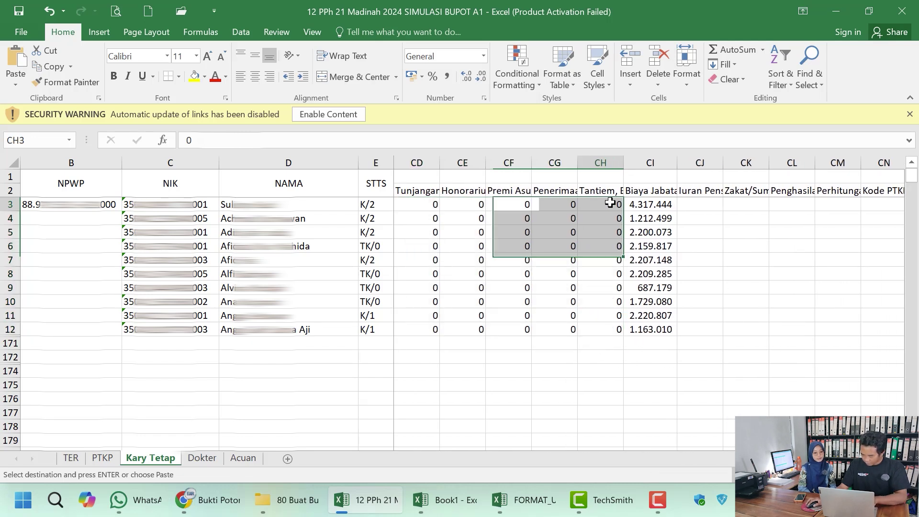
{"action": "key", "text": "ctrl+c"}
{"action": "left_click_drag", "start_coordinate": [695, 207], "coordinate": [755, 329]}
{"action": "key", "text": "ctrl+v"}
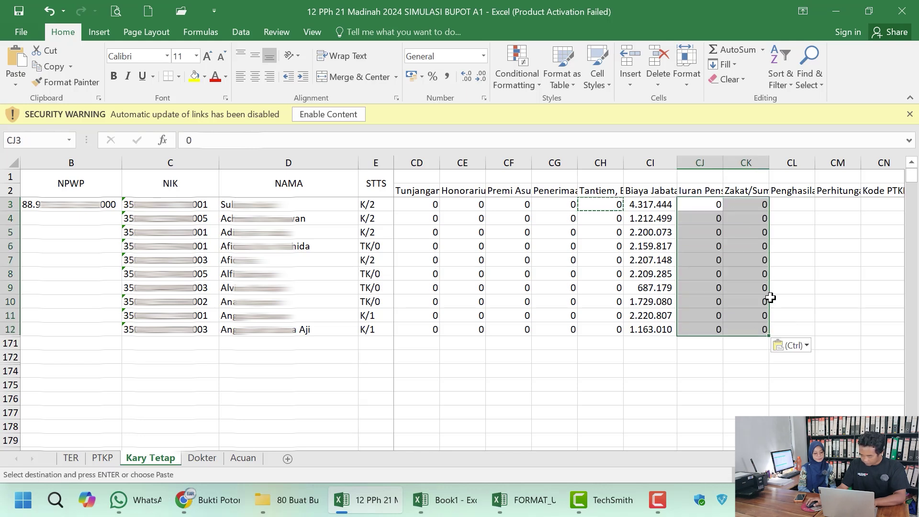
- Link the previous-period net income cell CL3 to the November salary in AV3 and copy the formula down to CL12
{"action": "left_click", "coordinate": [794, 193]}
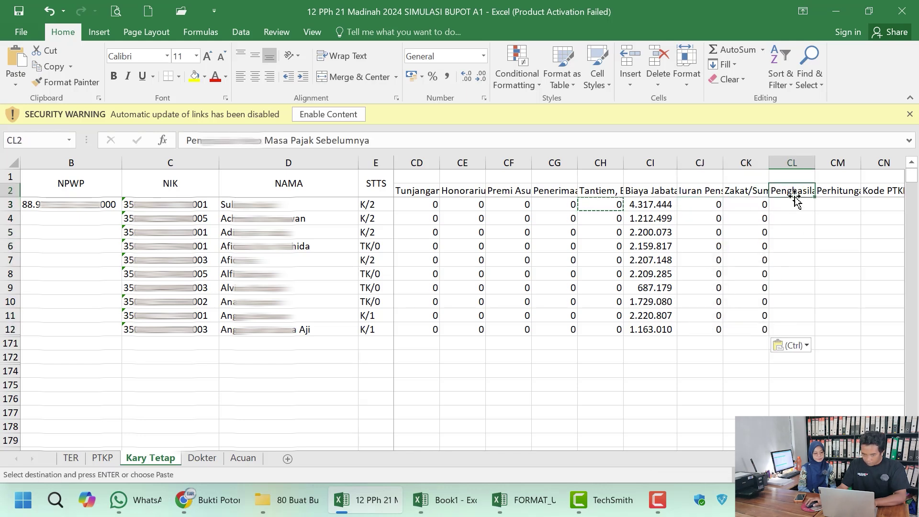
{"action": "left_click", "coordinate": [794, 207]}
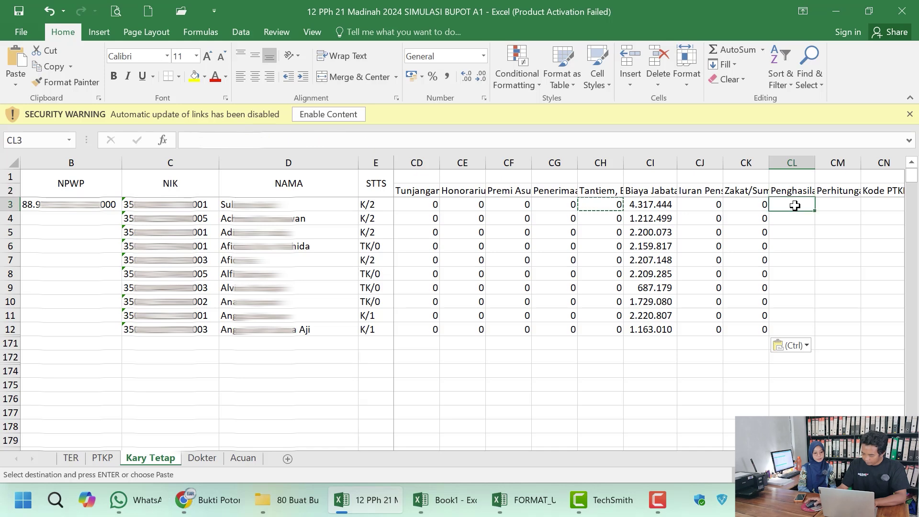
{"action": "type", "text": "="}
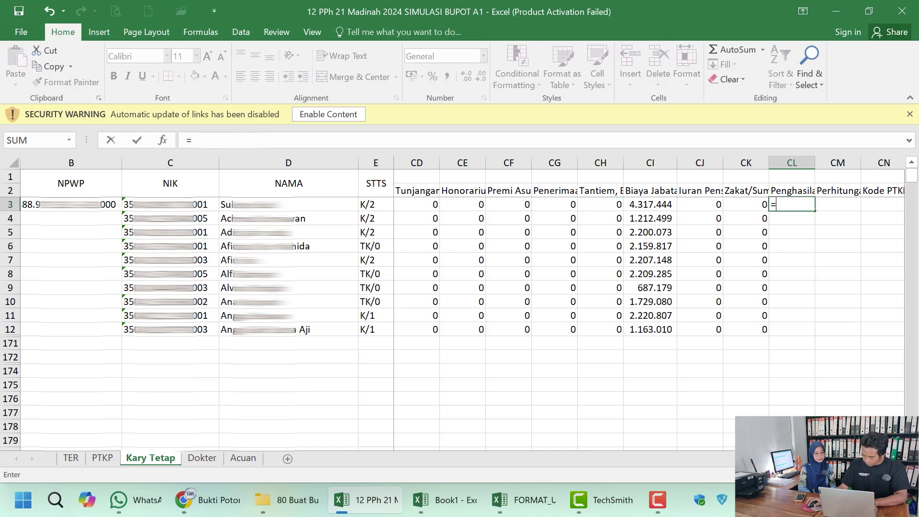
{"action": "scroll", "coordinate": [646, 287], "scroll_direction": "left", "scroll_amount": 6}
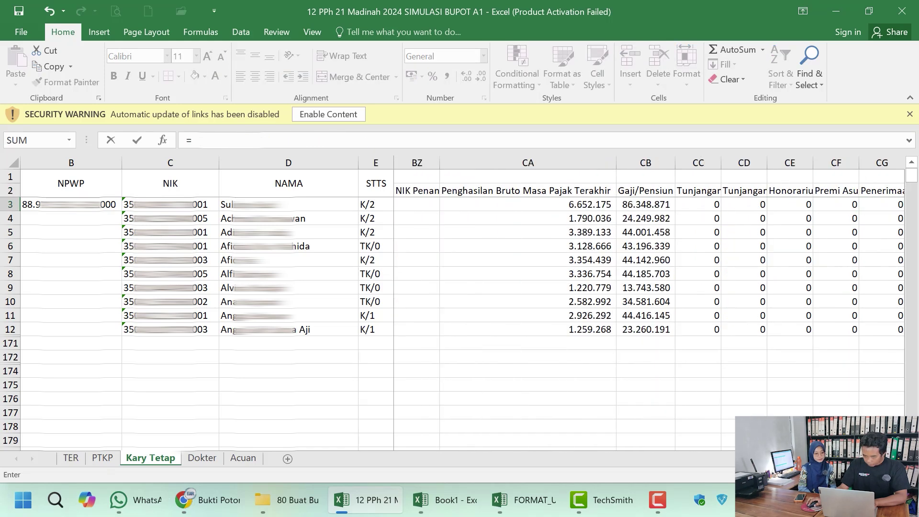
{"action": "scroll", "coordinate": [646, 287], "scroll_direction": "left", "scroll_amount": 4}
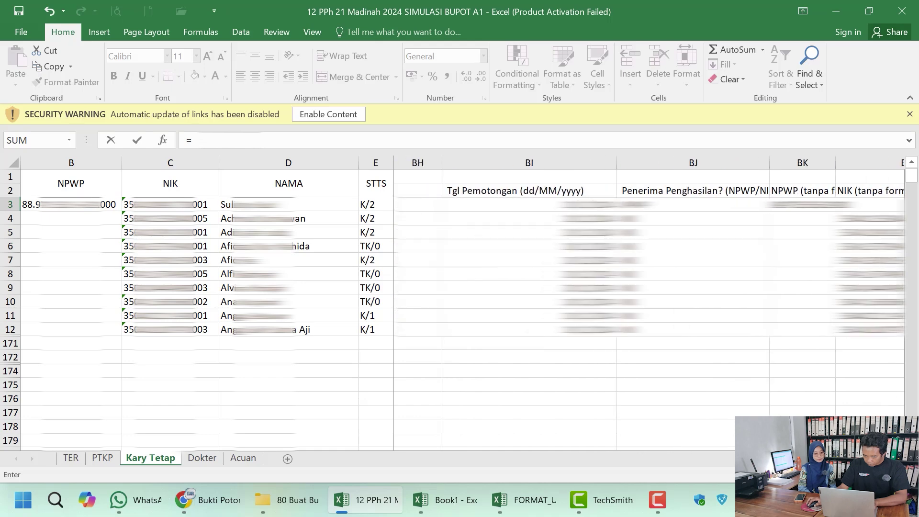
{"action": "scroll", "coordinate": [707, 316], "scroll_direction": "left", "scroll_amount": 5}
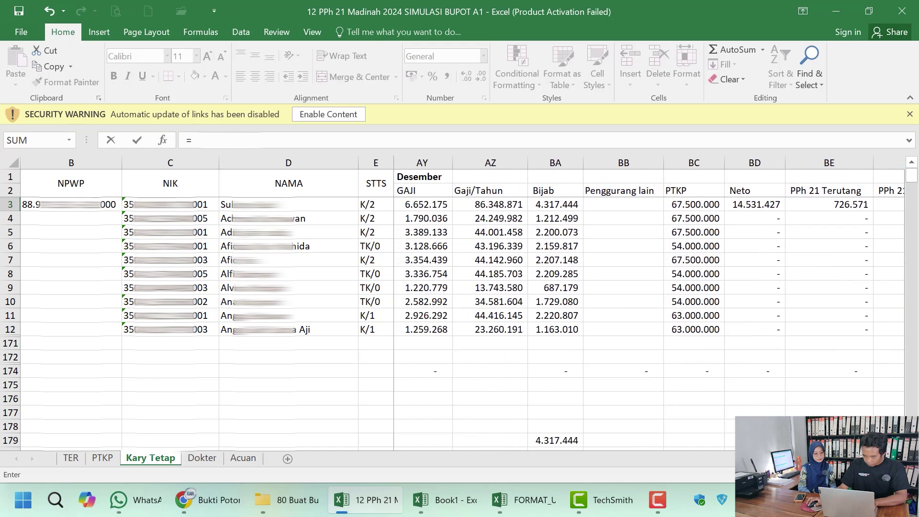
{"action": "left_click", "coordinate": [468, 198]}
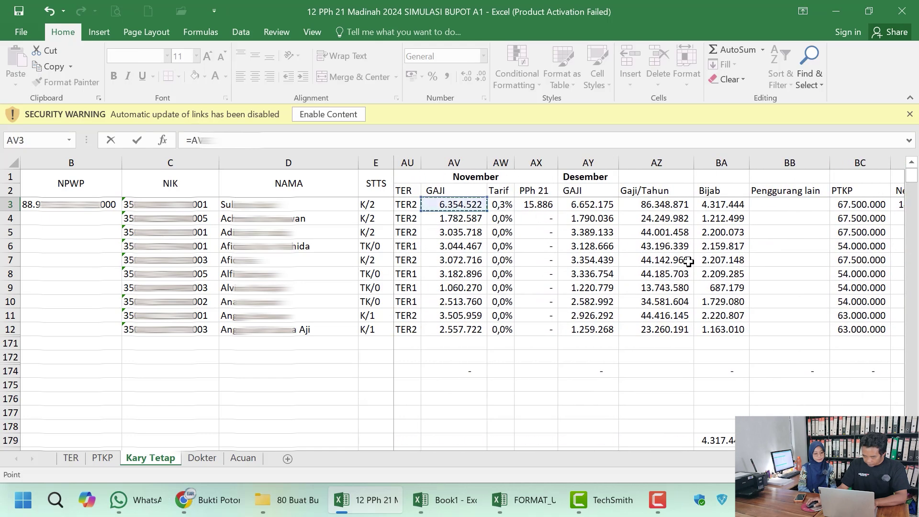
{"action": "key", "text": "Return"}
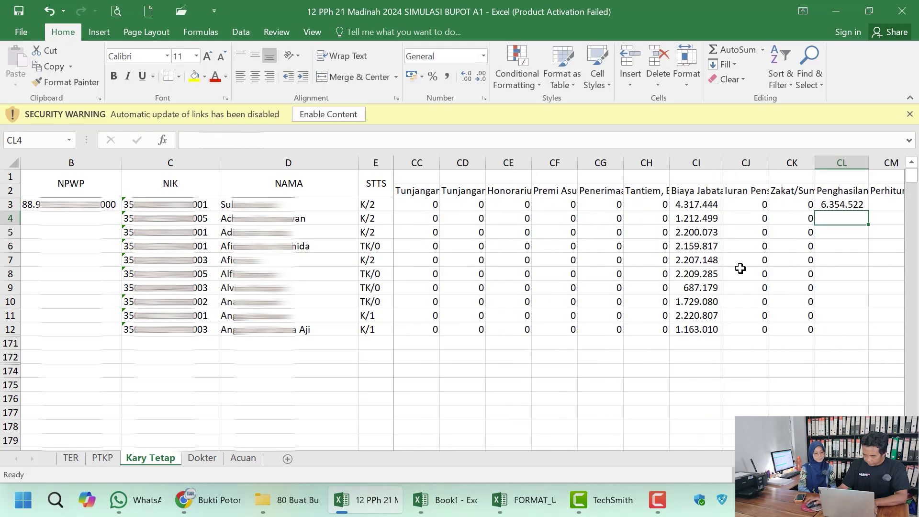
{"action": "left_click", "coordinate": [842, 206]}
{"action": "left_click_drag", "start_coordinate": [868, 211], "coordinate": [862, 332]}
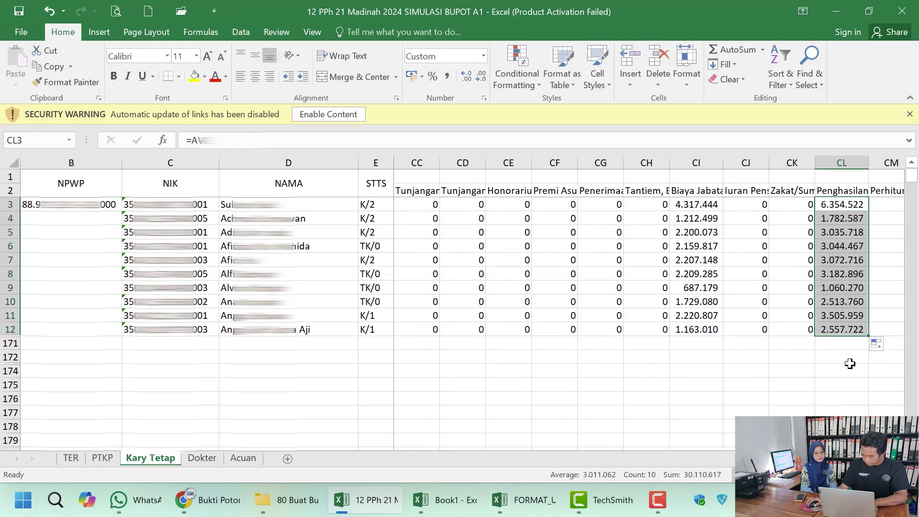
- Examine the CM2 header's net income calculation options and review the monthly salary columns for the period worked
{"action": "scroll", "coordinate": [679, 211], "scroll_direction": "right", "scroll_amount": 5}
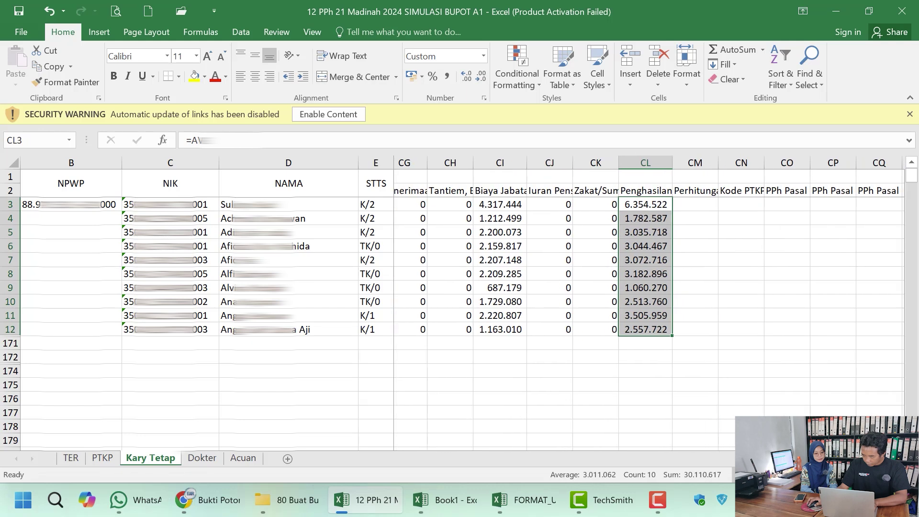
{"action": "left_click", "coordinate": [672, 187]}
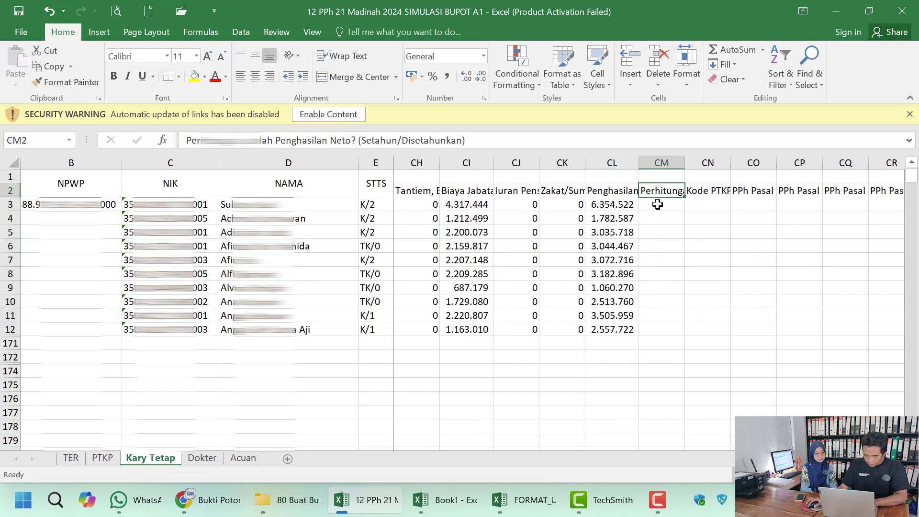
{"action": "left_click", "coordinate": [672, 202]}
{"action": "left_click", "coordinate": [671, 189]}
{"action": "left_click", "coordinate": [671, 202]}
{"action": "left_click", "coordinate": [671, 189]}
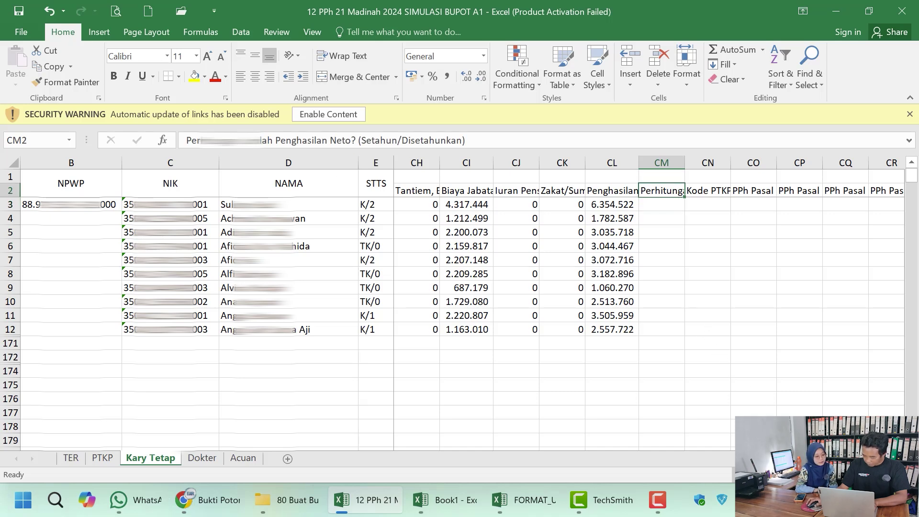
{"action": "scroll", "coordinate": [646, 287], "scroll_direction": "left", "scroll_amount": 20}
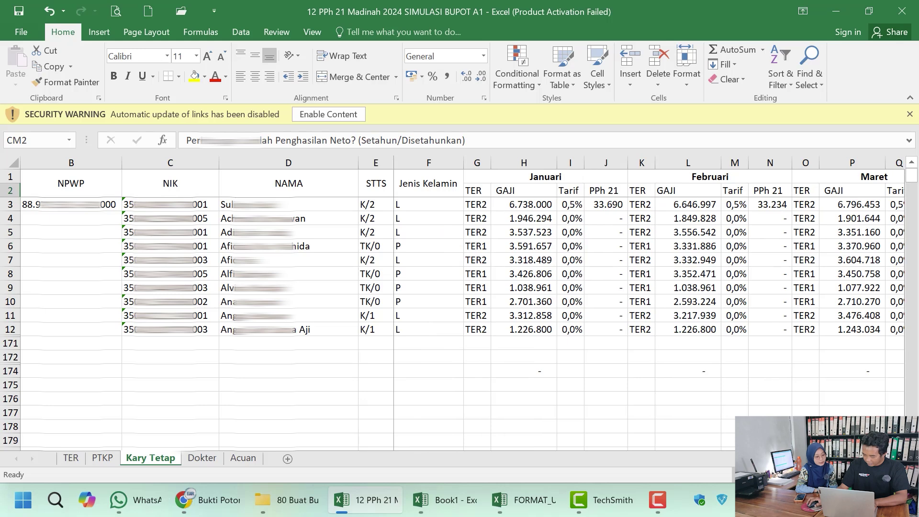
{"action": "scroll", "coordinate": [649, 302], "scroll_direction": "right", "scroll_amount": 15}
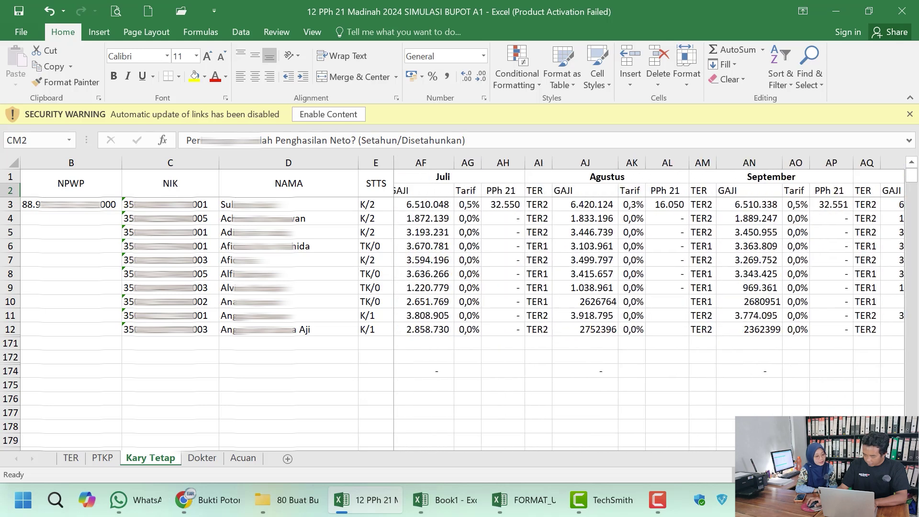
{"action": "scroll", "coordinate": [649, 301], "scroll_direction": "right", "scroll_amount": 2}
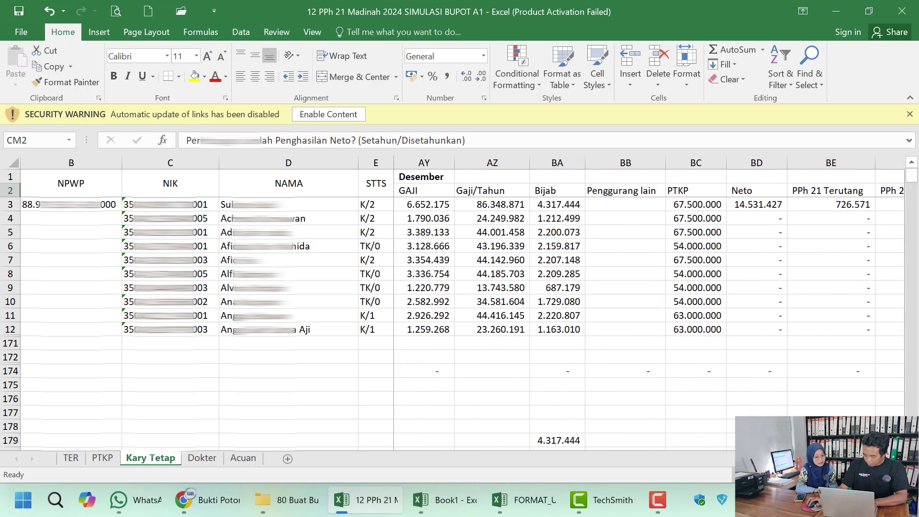
{"action": "scroll", "coordinate": [649, 302], "scroll_direction": "right", "scroll_amount": 12}
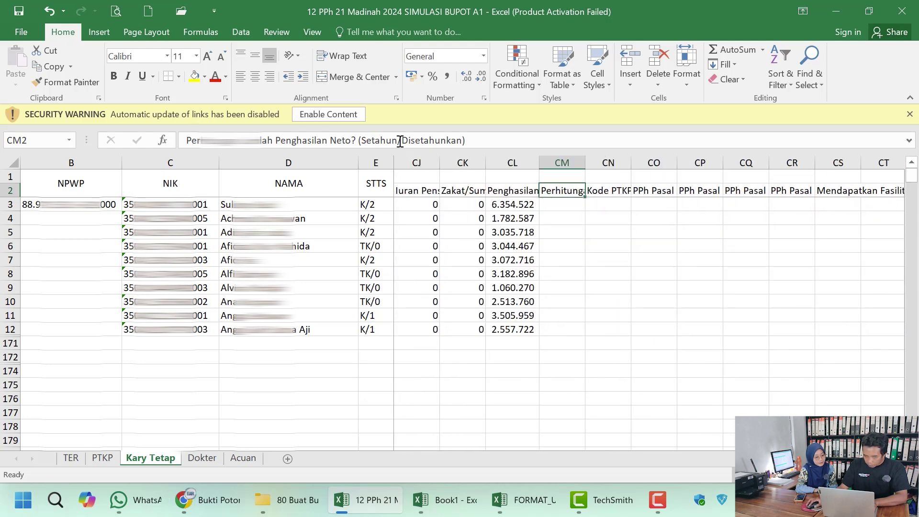
- Copy the word Setahun from the CM2 header into CM3 and fill it down to CM12
{"action": "left_click_drag", "start_coordinate": [401, 142], "coordinate": [369, 143]}
{"action": "key", "text": "ctrl+c"}
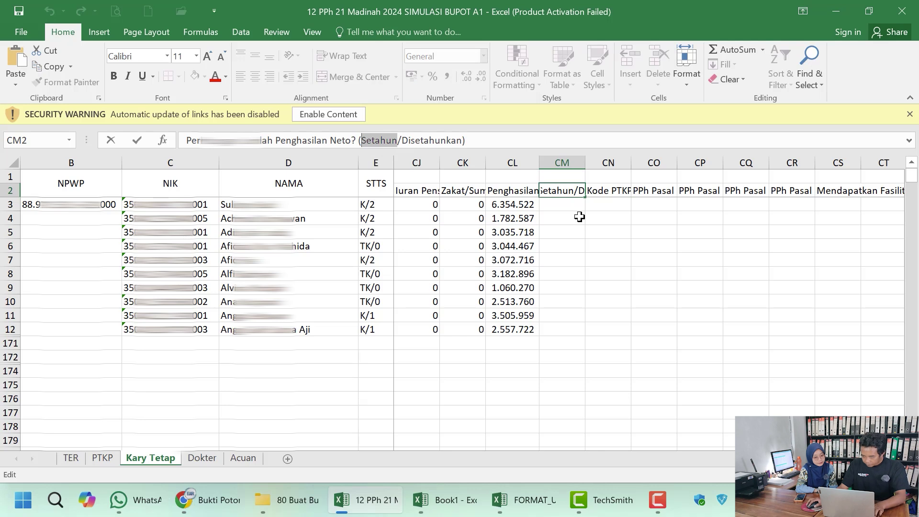
{"action": "left_click", "coordinate": [577, 202]}
{"action": "key", "text": "ctrl+v"}
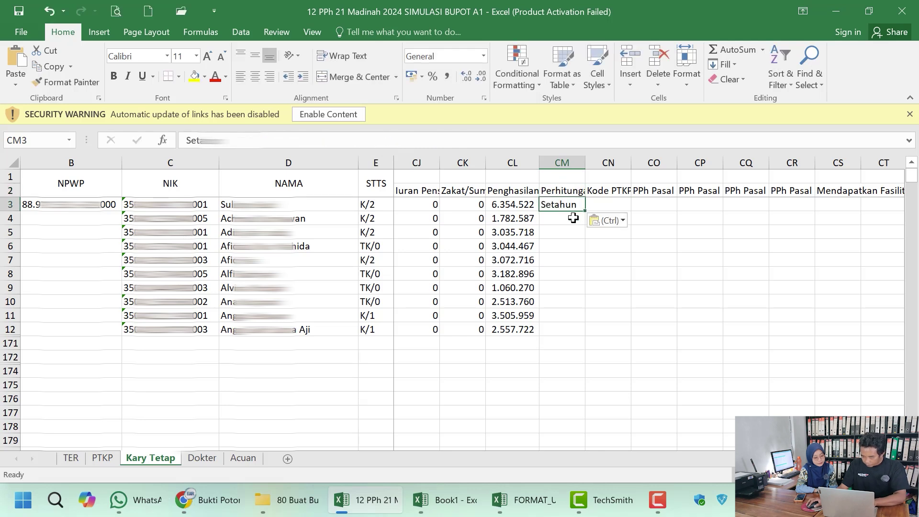
{"action": "left_click_drag", "start_coordinate": [573, 218], "coordinate": [574, 330]}
{"action": "left_click", "coordinate": [555, 205]}
{"action": "left_click_drag", "start_coordinate": [580, 210], "coordinate": [577, 330]}
- Switch to the FORMAT_UPLOAD_EBUPOT21_A1 workbook and check the sample Kode PTKP entry in its A1 sheet
{"action": "left_click", "coordinate": [614, 193]}
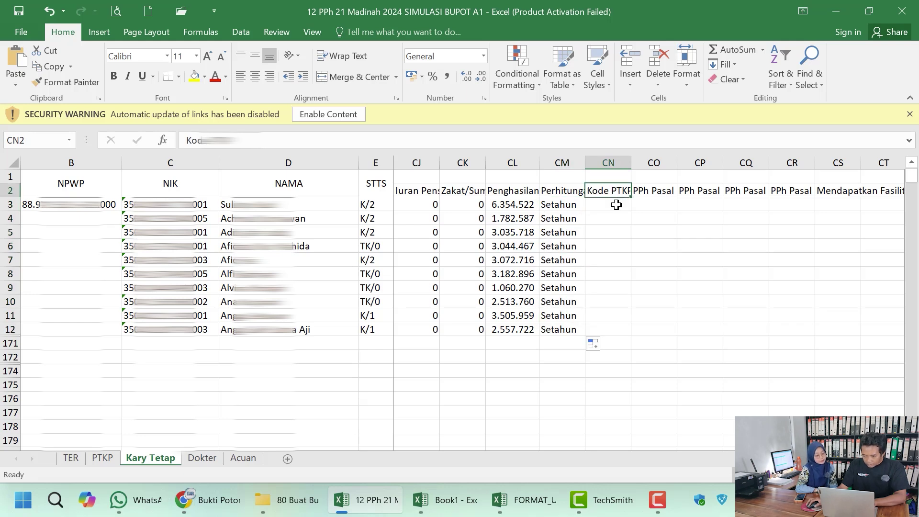
{"action": "left_click", "coordinate": [617, 205]}
{"action": "left_click", "coordinate": [509, 509]}
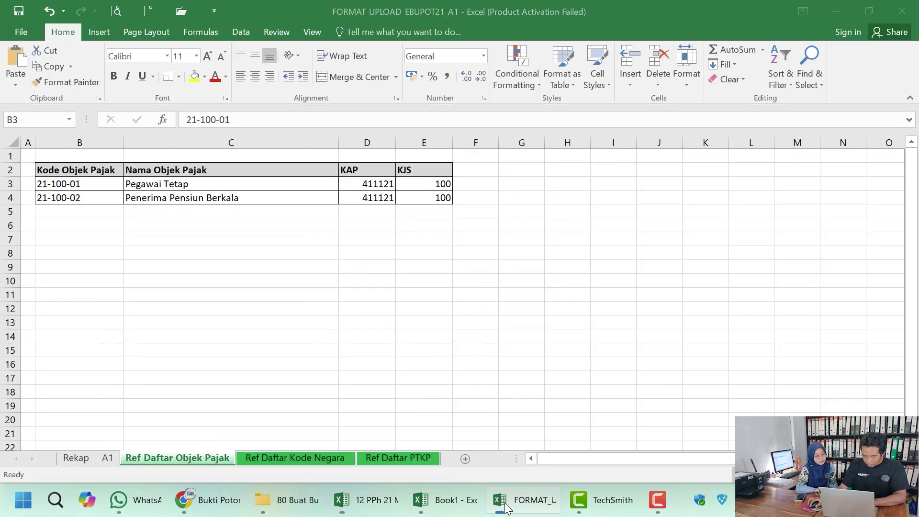
{"action": "left_click", "coordinate": [108, 459]}
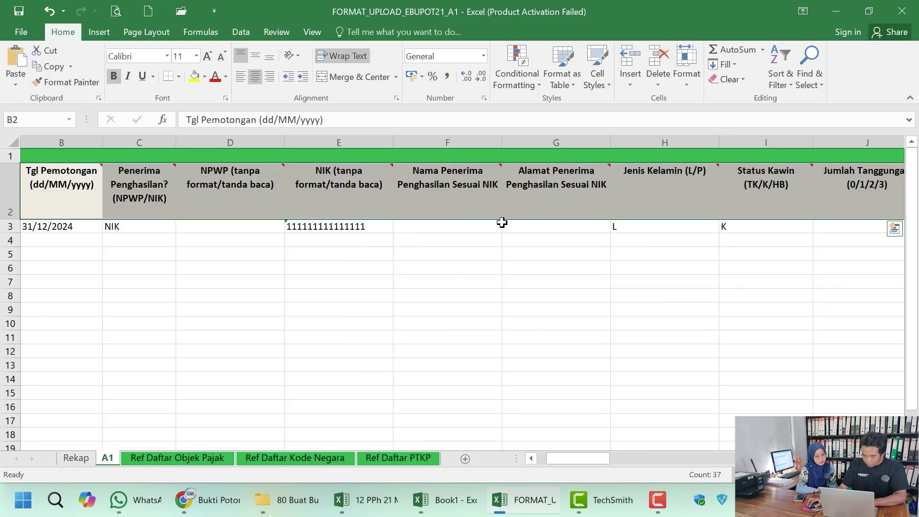
{"action": "left_click_drag", "start_coordinate": [611, 453], "coordinate": [864, 452]}
{"action": "left_click", "coordinate": [679, 228]}
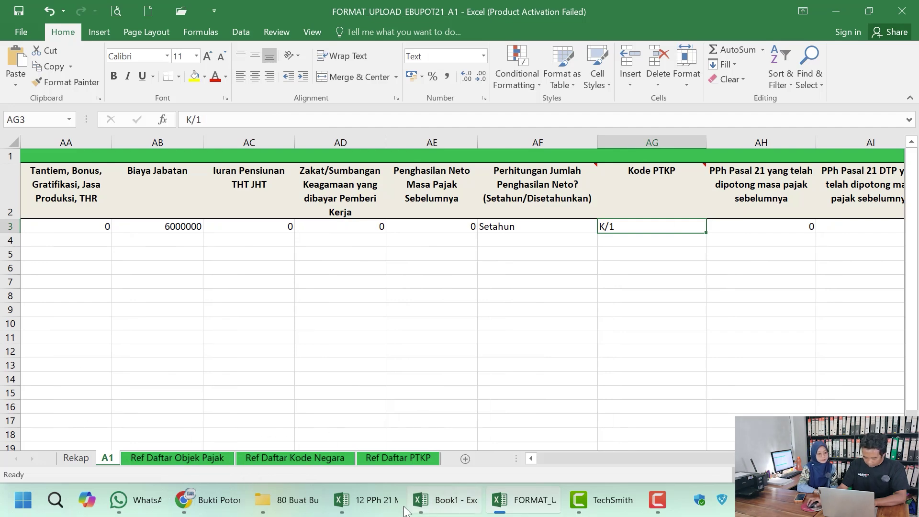
- Return to the PPh 21 workbook and copy the STTS codes from E3:E12 into the Kode PTKP cells CN3:CN12
{"action": "left_click", "coordinate": [369, 498]}
{"action": "left_click_drag", "start_coordinate": [368, 205], "coordinate": [375, 329]}
{"action": "key", "text": "ctrl+c"}
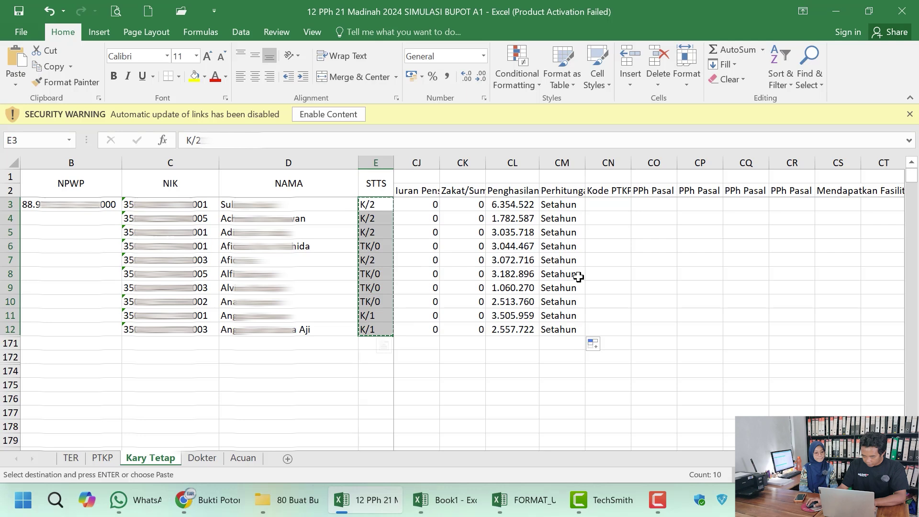
{"action": "left_click", "coordinate": [607, 204]}
{"action": "right_click", "coordinate": [607, 205]}
{"action": "left_click", "coordinate": [660, 239]}
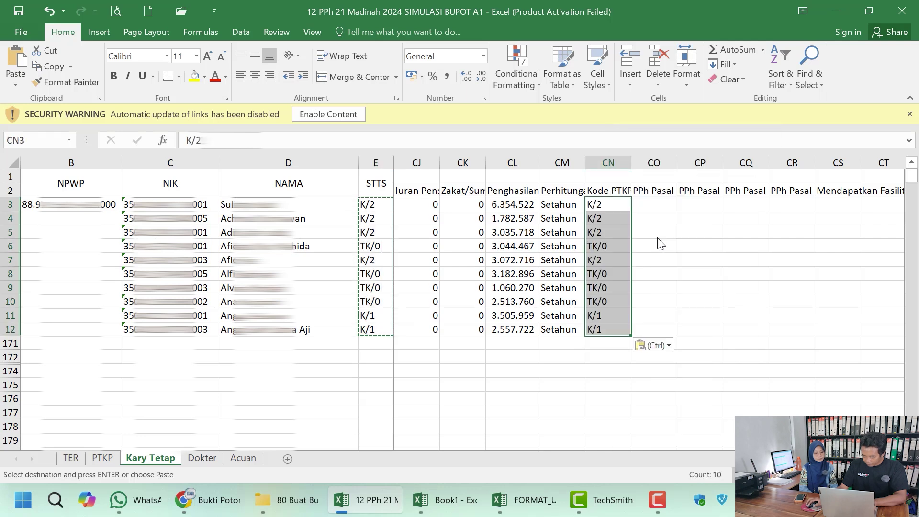
- Link the previously withheld PPh 21 cell CO3 to the November PPh 21 in AX3 and copy the formula down to CO12
{"action": "left_click", "coordinate": [653, 191]}
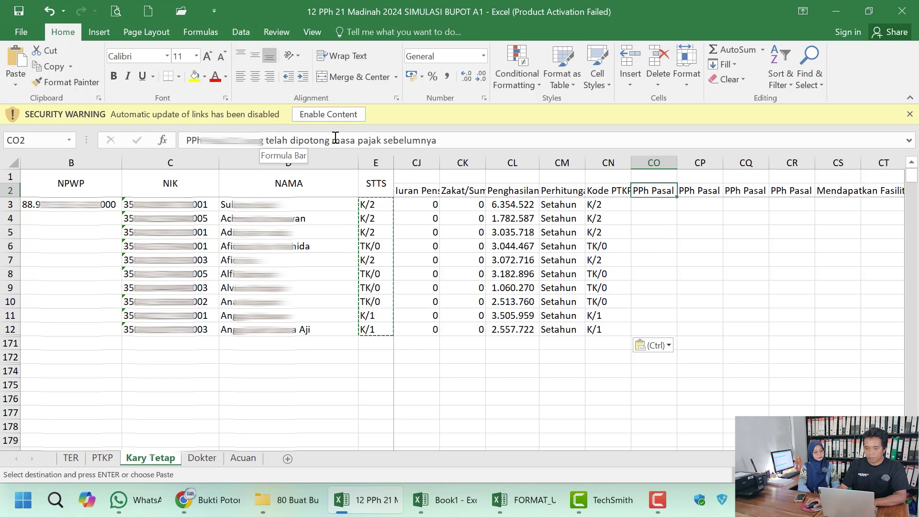
{"action": "left_click", "coordinate": [650, 205]}
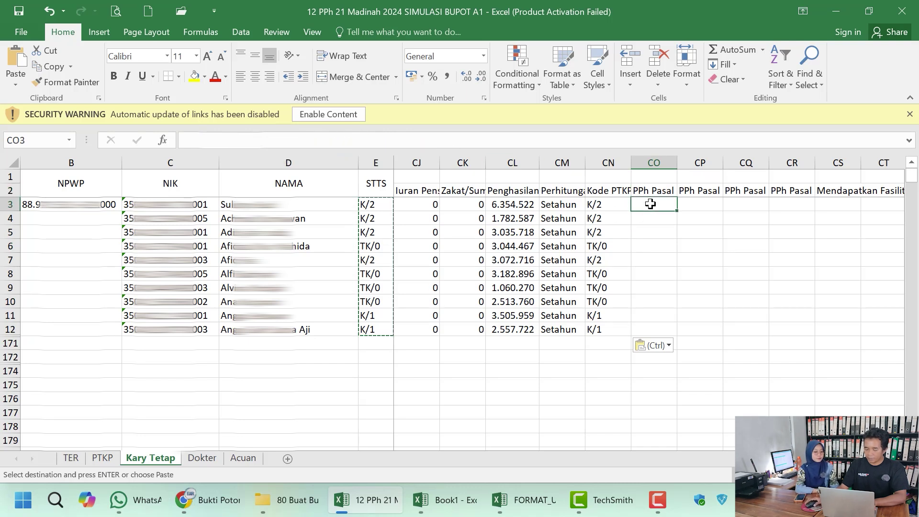
{"action": "type", "text": "="}
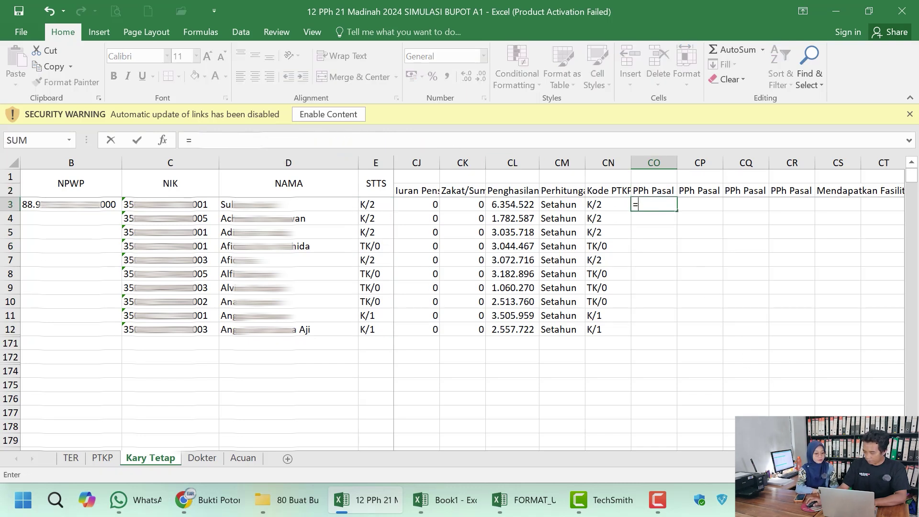
{"action": "scroll", "coordinate": [658, 303], "scroll_direction": "left", "scroll_amount": 7}
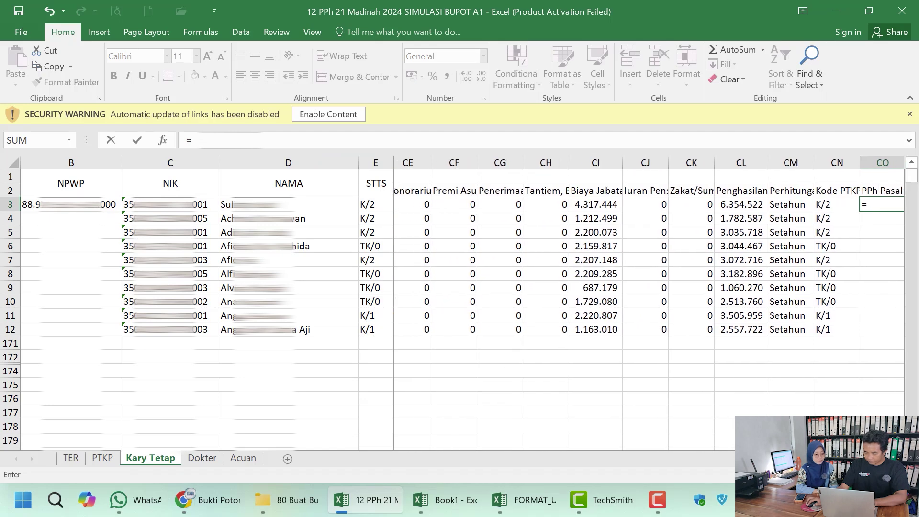
{"action": "scroll", "coordinate": [649, 303], "scroll_direction": "left", "scroll_amount": 15}
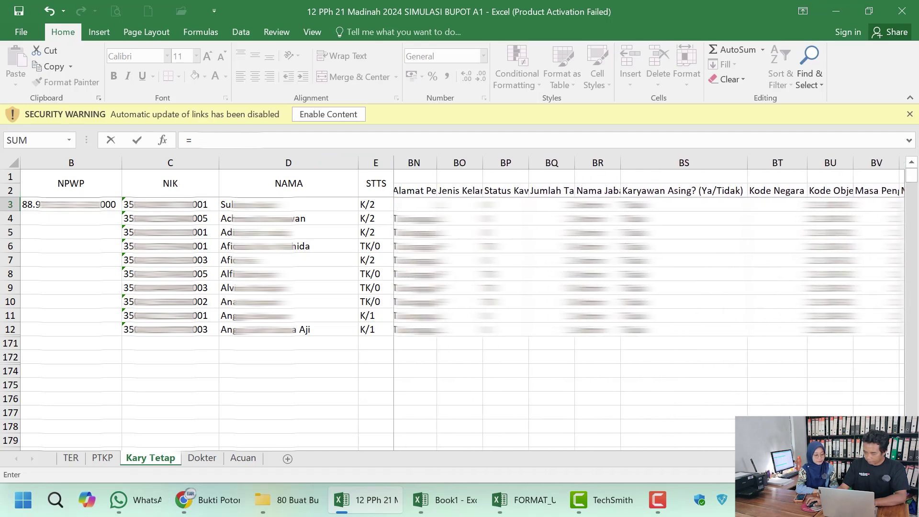
{"action": "scroll", "coordinate": [649, 303], "scroll_direction": "left", "scroll_amount": 8}
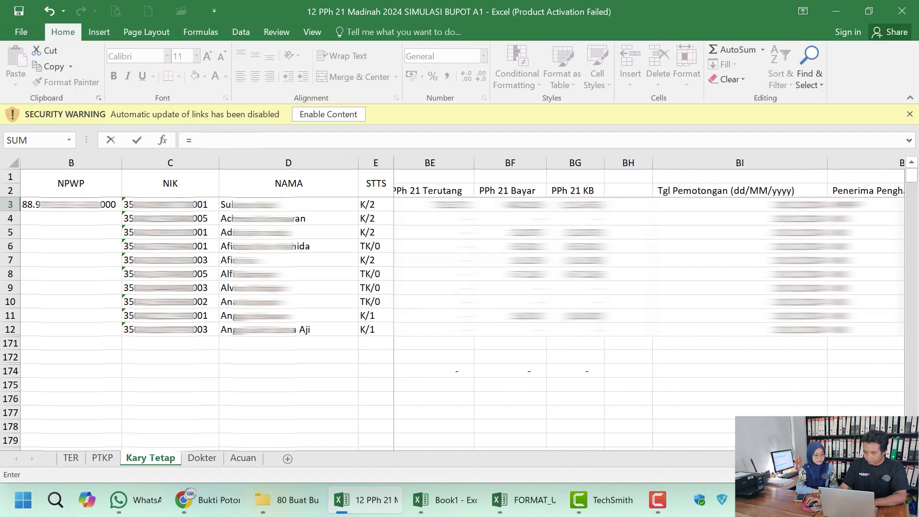
{"action": "scroll", "coordinate": [649, 303], "scroll_direction": "left", "scroll_amount": 7}
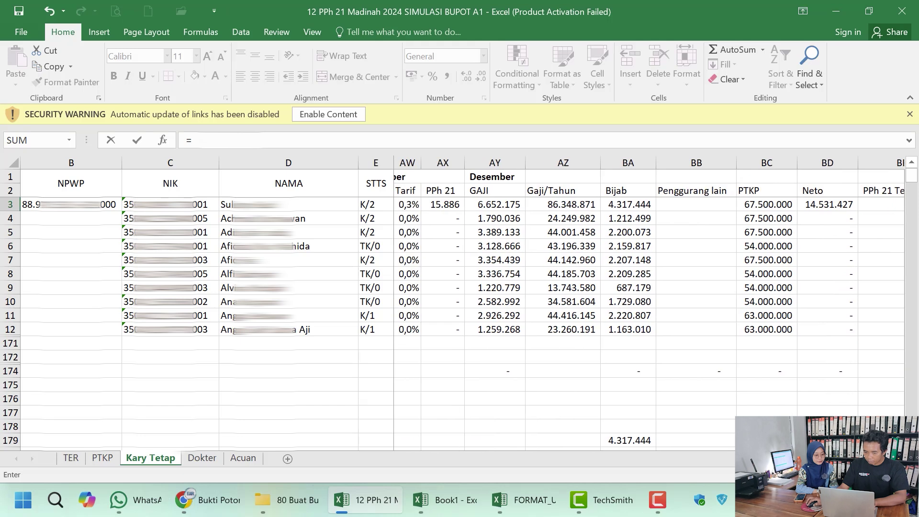
{"action": "left_click", "coordinate": [537, 205]}
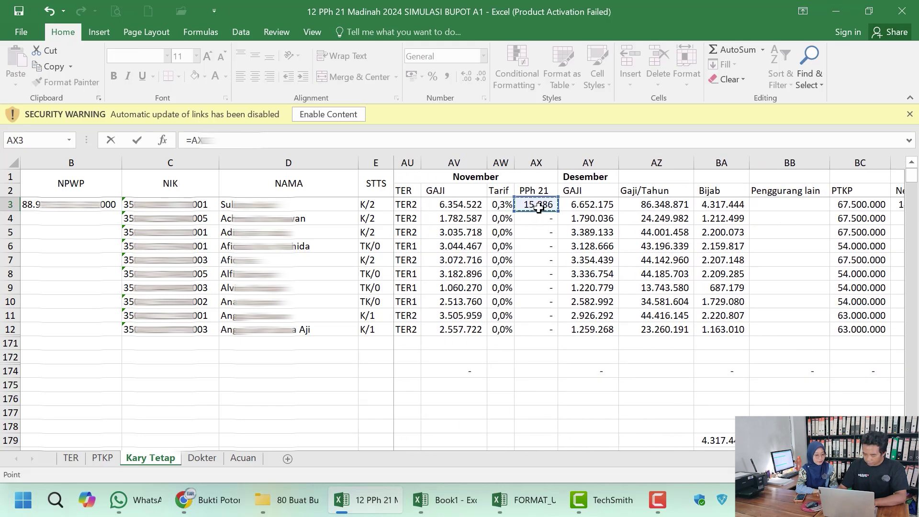
{"action": "key", "text": "Return"}
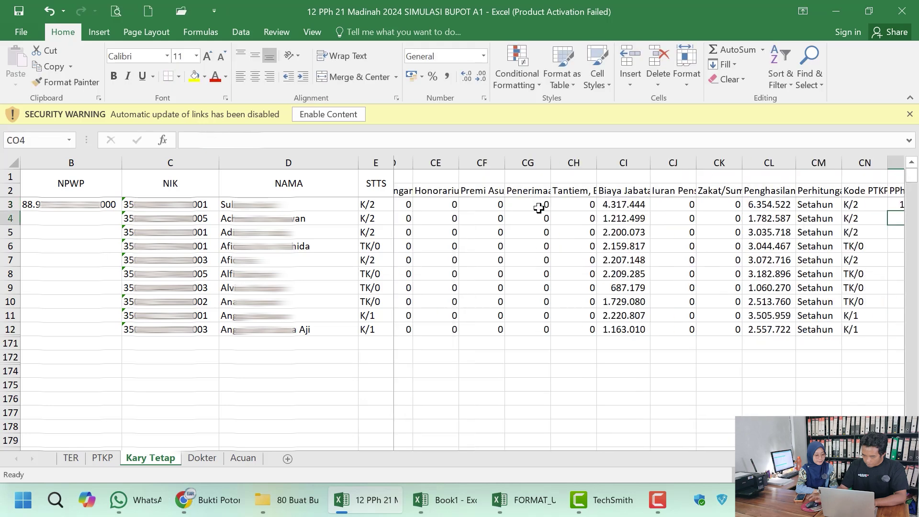
{"action": "left_click", "coordinate": [846, 205]}
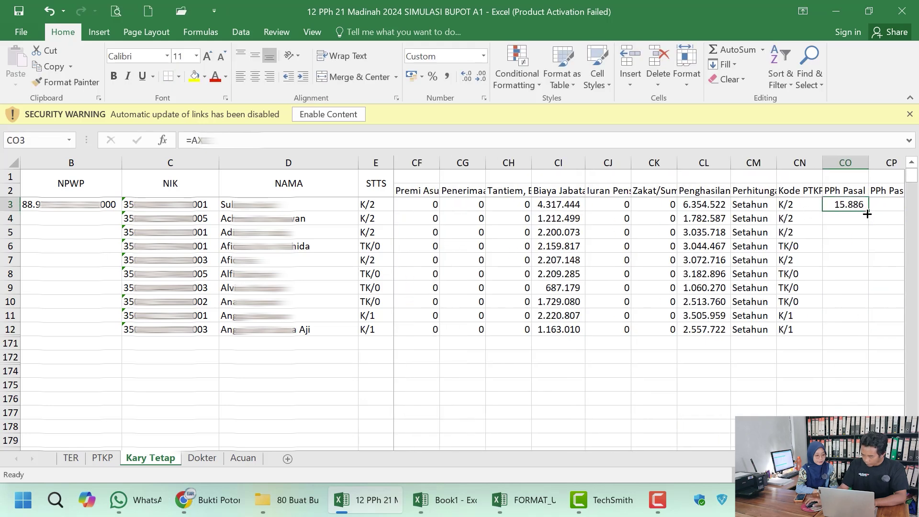
{"action": "left_click_drag", "start_coordinate": [867, 213], "coordinate": [853, 344]}
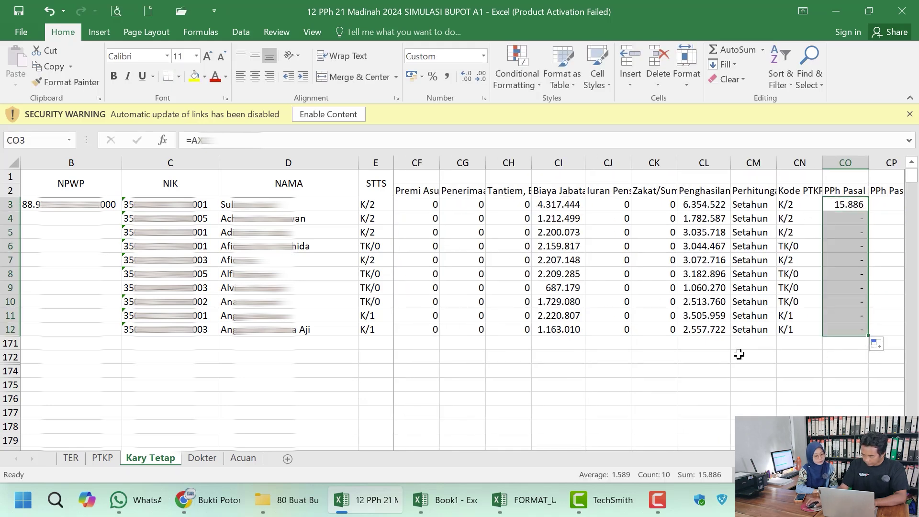
- Enter 0 in CP3 under the previous-period PPh Pasal header and fill it down to CP12
{"action": "scroll", "coordinate": [708, 191], "scroll_direction": "right", "scroll_amount": 4}
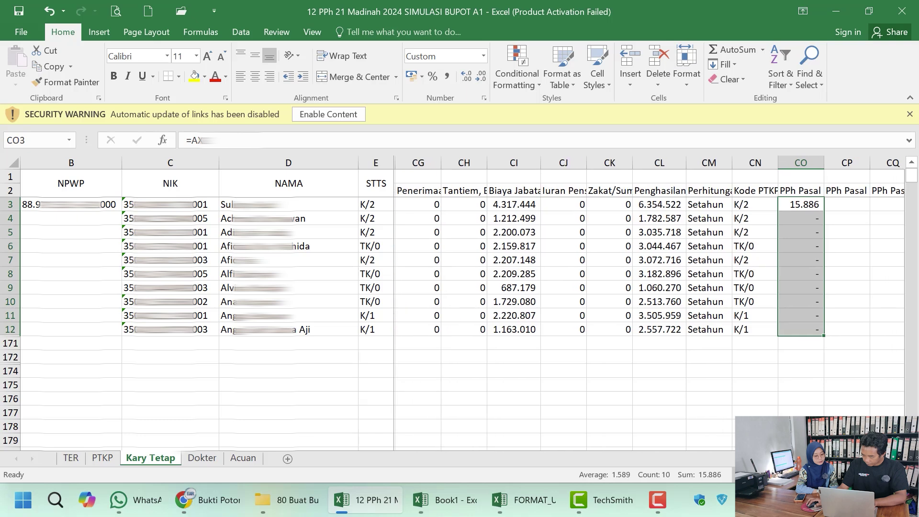
{"action": "left_click", "coordinate": [709, 190]}
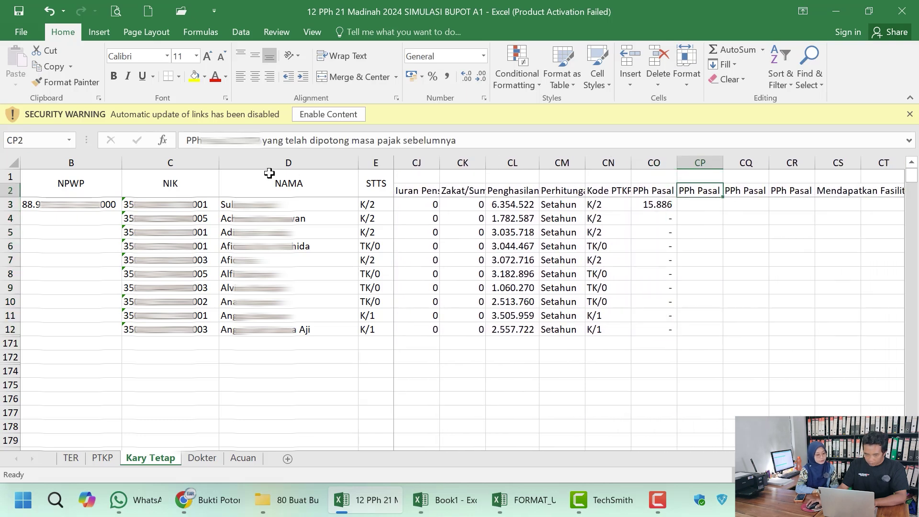
{"action": "left_click", "coordinate": [693, 202]}
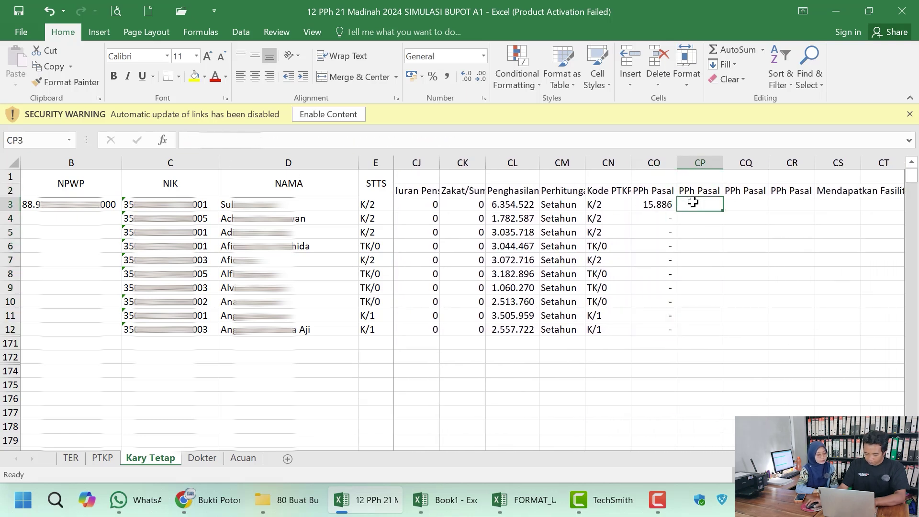
{"action": "type", "text": "0"}
{"action": "left_click", "coordinate": [712, 244]}
{"action": "left_click", "coordinate": [713, 210]}
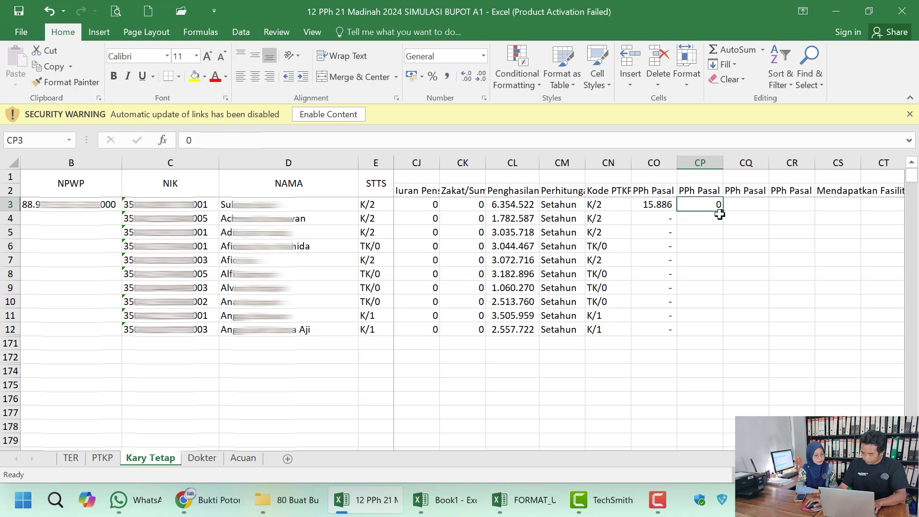
{"action": "double_click", "coordinate": [722, 214]}
- Link CQ3, the PPh withheld and paid outside the last tax period, to PPh 21 Bayar in BF3 and copy the formula down to CQ12
{"action": "left_click", "coordinate": [743, 192]}
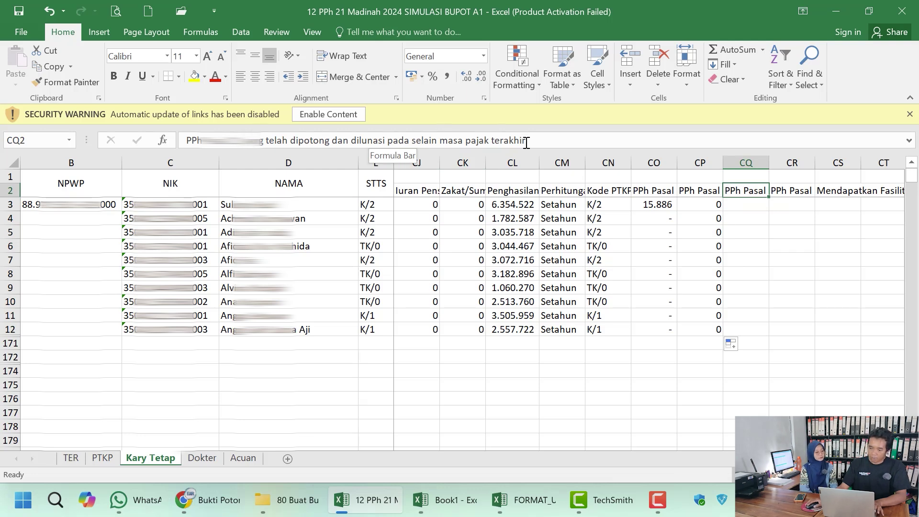
{"action": "left_click", "coordinate": [761, 209]}
{"action": "type", "text": "="}
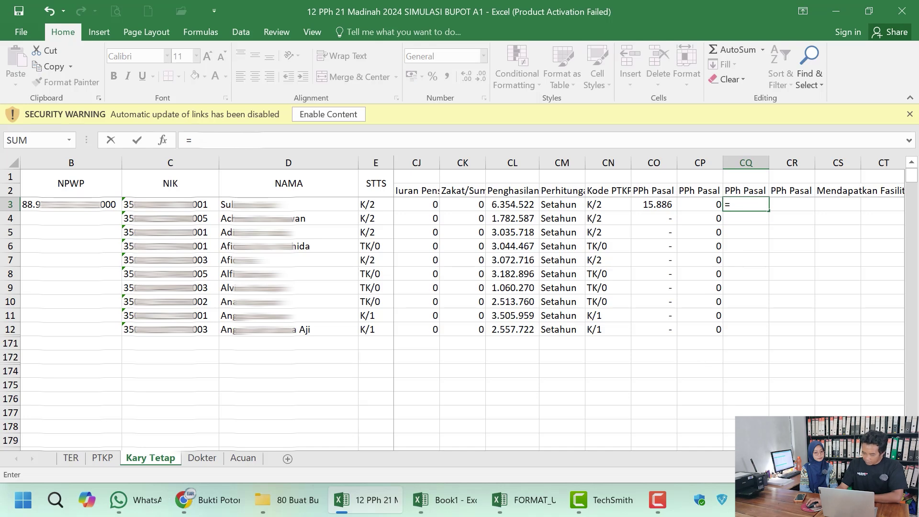
{"action": "scroll", "coordinate": [649, 303], "scroll_direction": "left", "scroll_amount": 8}
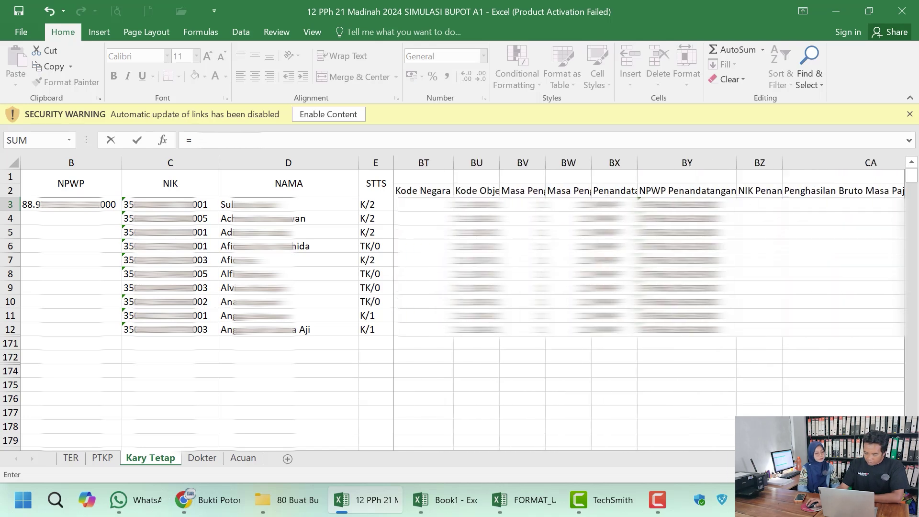
{"action": "scroll", "coordinate": [649, 303], "scroll_direction": "left", "scroll_amount": 6}
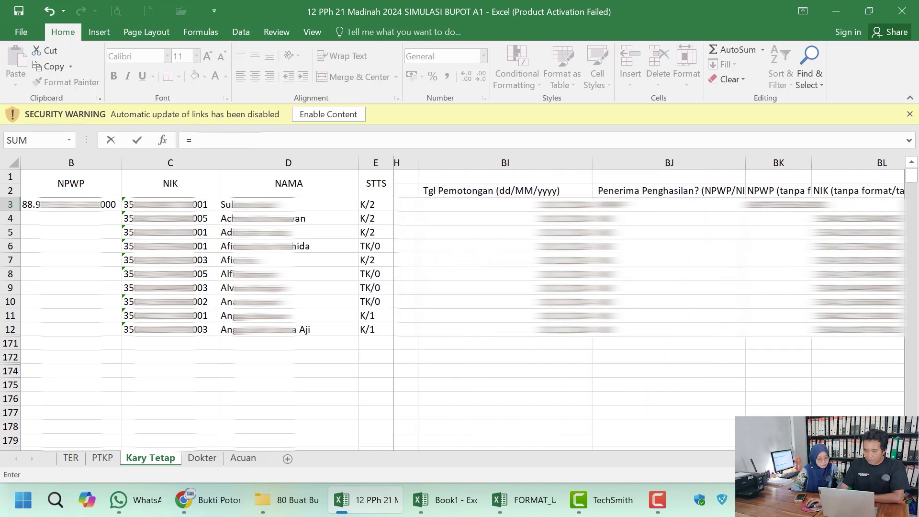
{"action": "scroll", "coordinate": [649, 303], "scroll_direction": "left", "scroll_amount": 8}
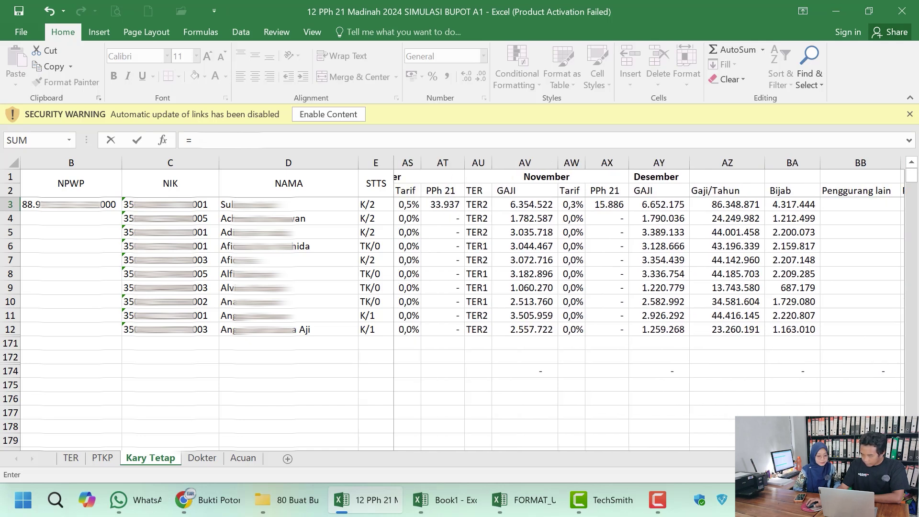
{"action": "scroll", "coordinate": [649, 303], "scroll_direction": "right", "scroll_amount": 4}
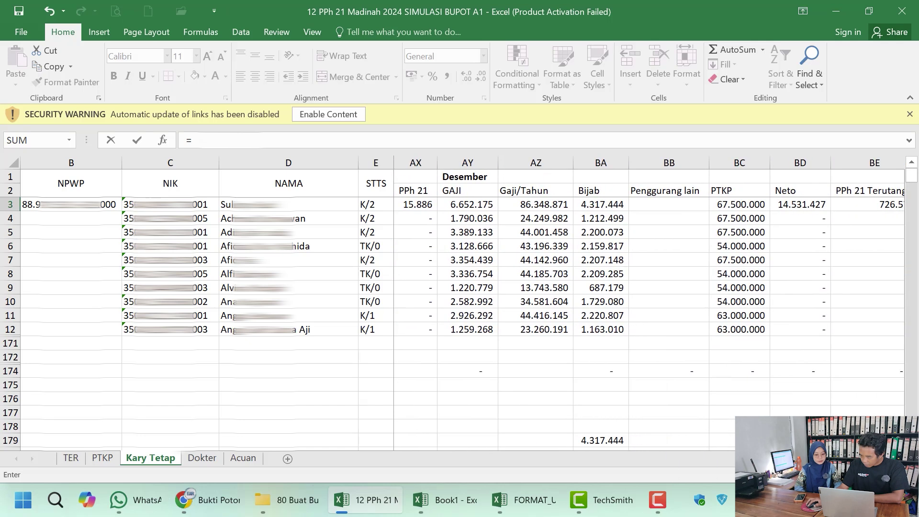
{"action": "scroll", "coordinate": [804, 267], "scroll_direction": "right", "scroll_amount": 2}
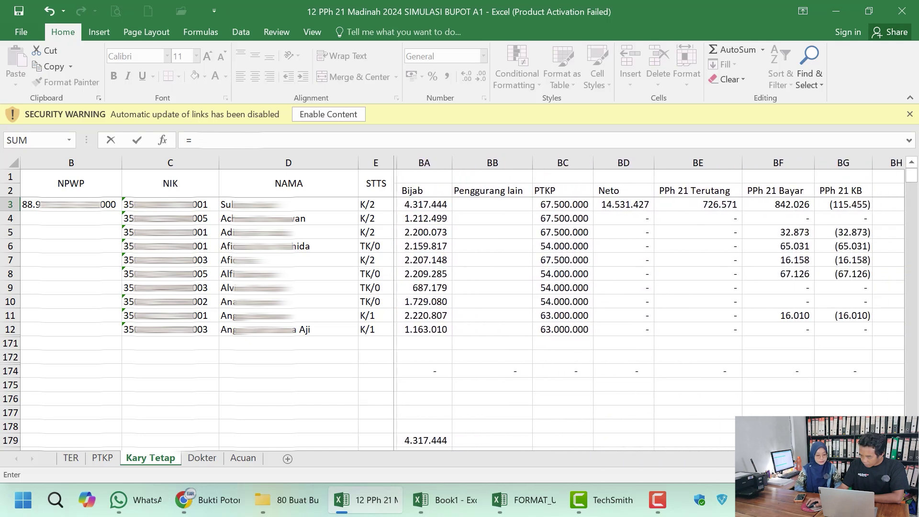
{"action": "left_click", "coordinate": [774, 205]}
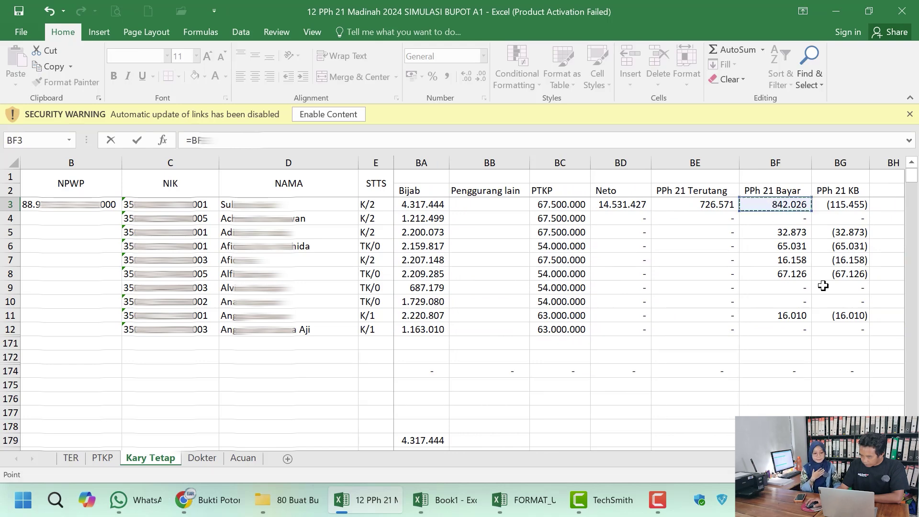
{"action": "key", "text": "Return"}
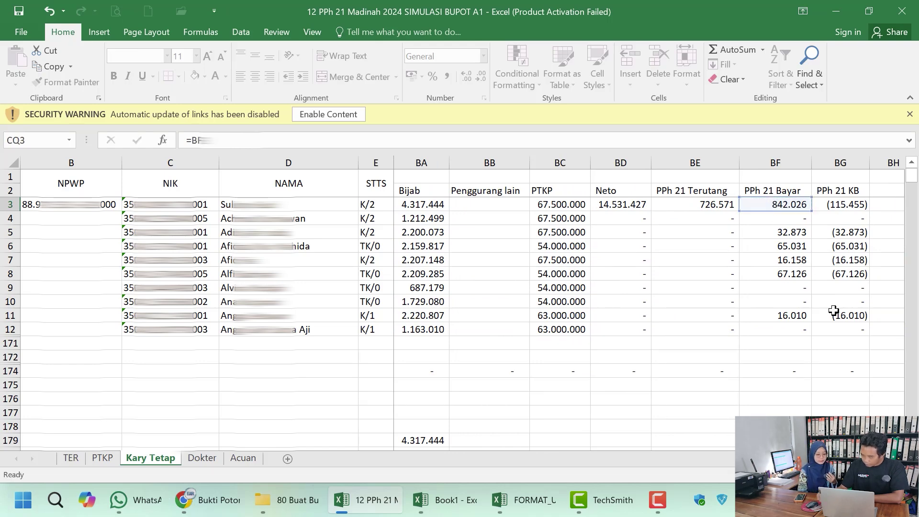
{"action": "left_click", "coordinate": [854, 204]}
{"action": "left_click_drag", "start_coordinate": [869, 211], "coordinate": [868, 331]}
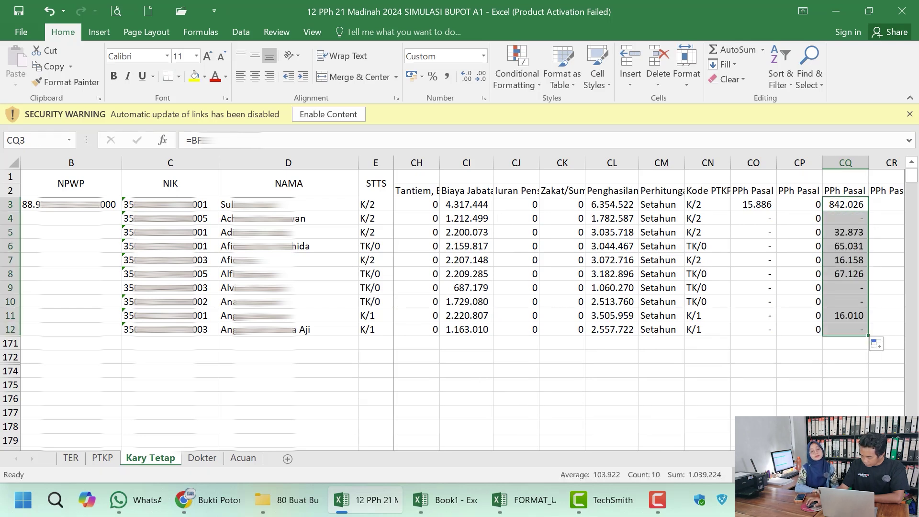
- Check the CR2 PPh Pasal header, enter 0 in CR3 and fill it down to CR12
{"action": "scroll", "coordinate": [649, 202], "scroll_direction": "right", "scroll_amount": 6}
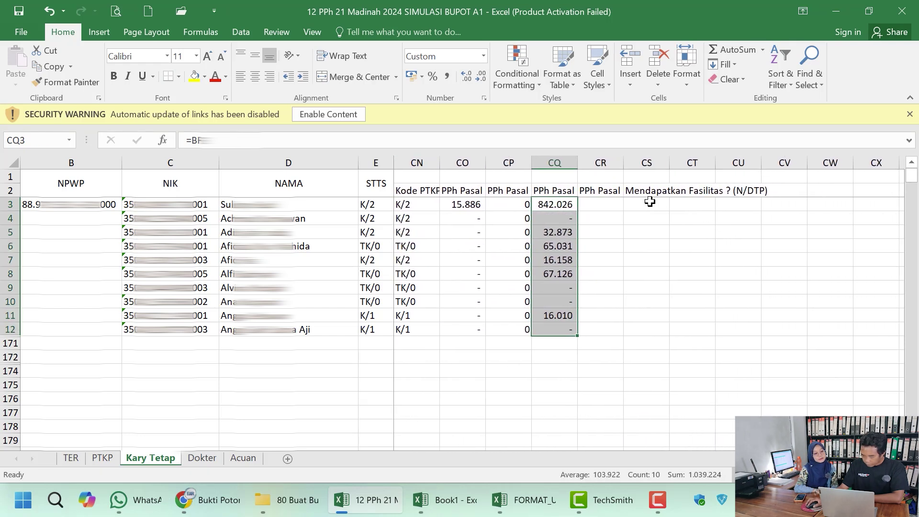
{"action": "left_click", "coordinate": [598, 193]}
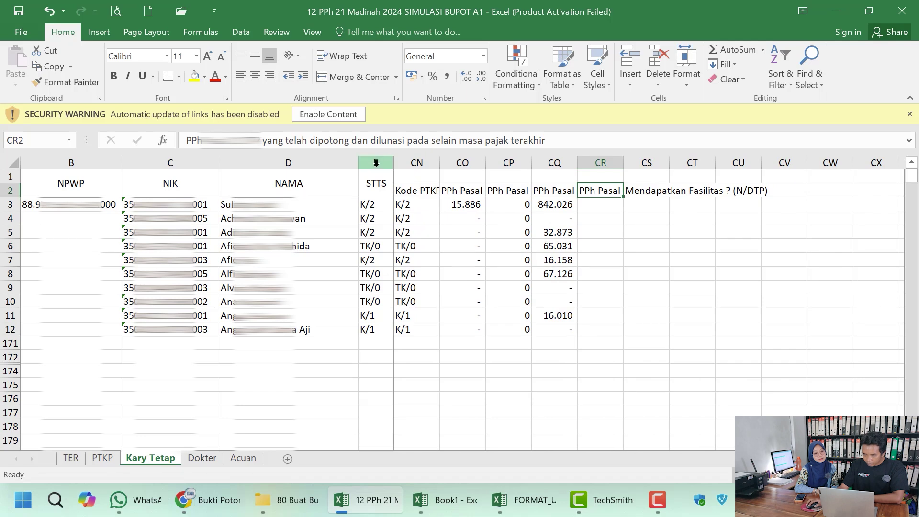
{"action": "left_click", "coordinate": [616, 204]}
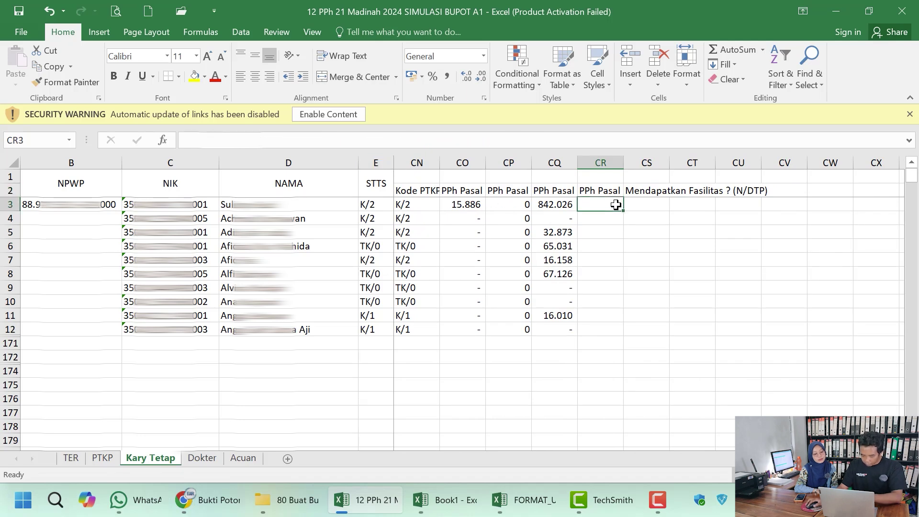
{"action": "type", "text": "0"}
{"action": "left_click", "coordinate": [609, 190]}
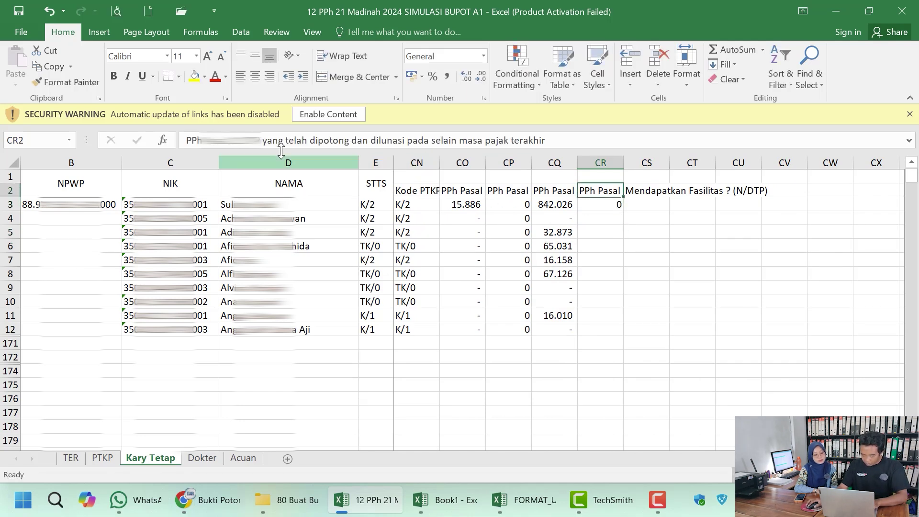
{"action": "left_click", "coordinate": [617, 206]}
{"action": "double_click", "coordinate": [623, 211]}
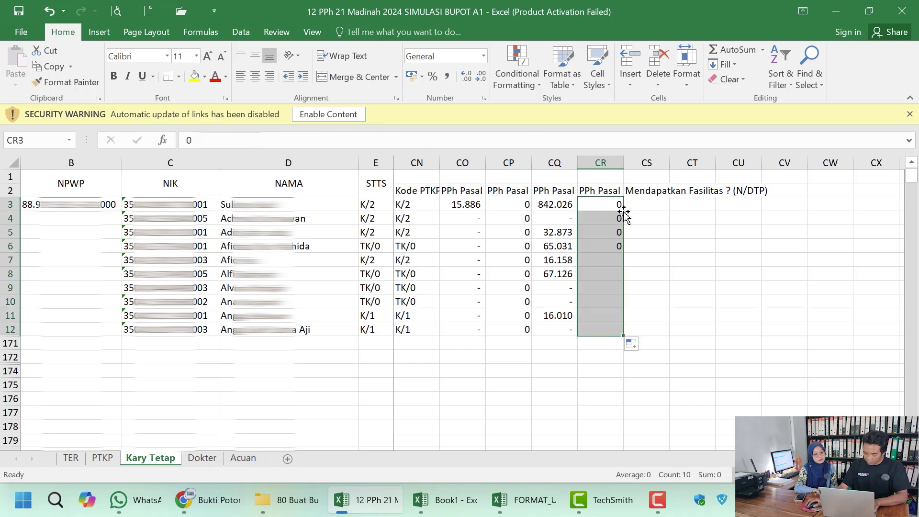
- Enter N in CS3 under the Mendapatkan Fasilitas ? (N/DTP) header and fill it down to CS12
{"action": "left_click", "coordinate": [654, 192]}
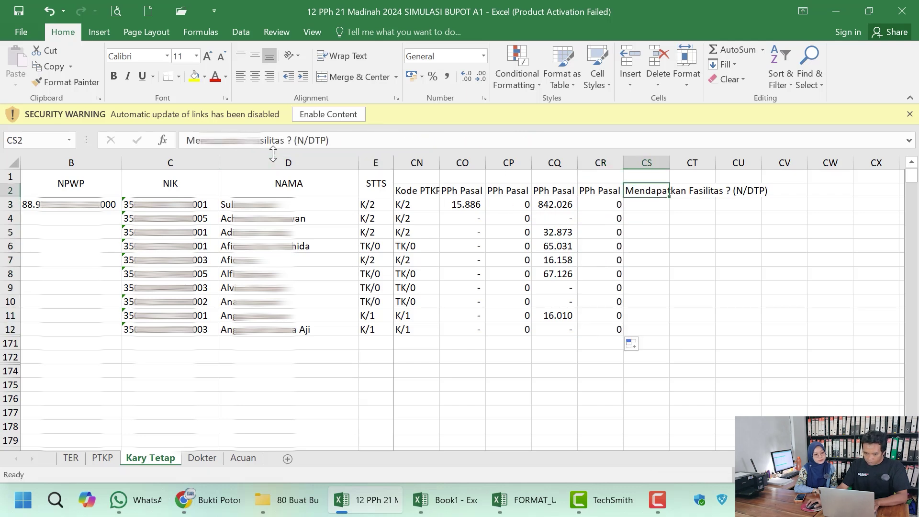
{"action": "left_click", "coordinate": [654, 207]}
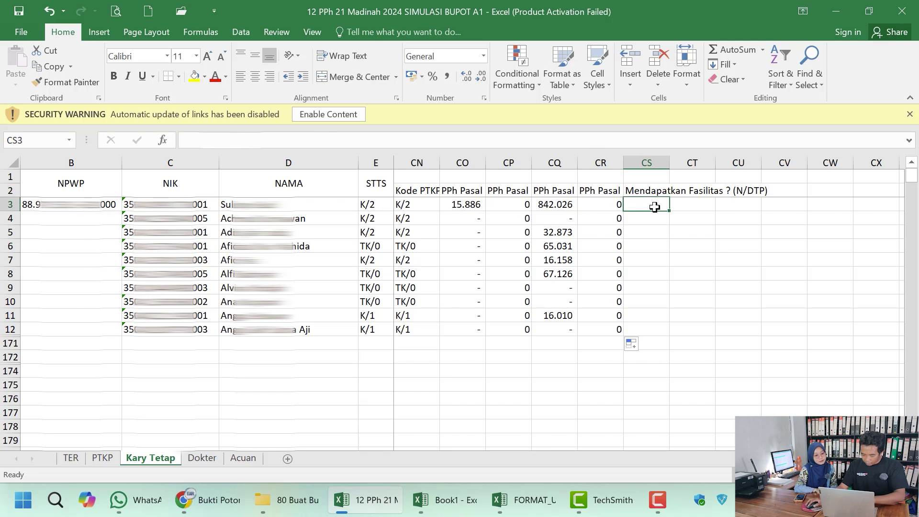
{"action": "type", "text": "N"}
{"action": "left_click", "coordinate": [701, 245]}
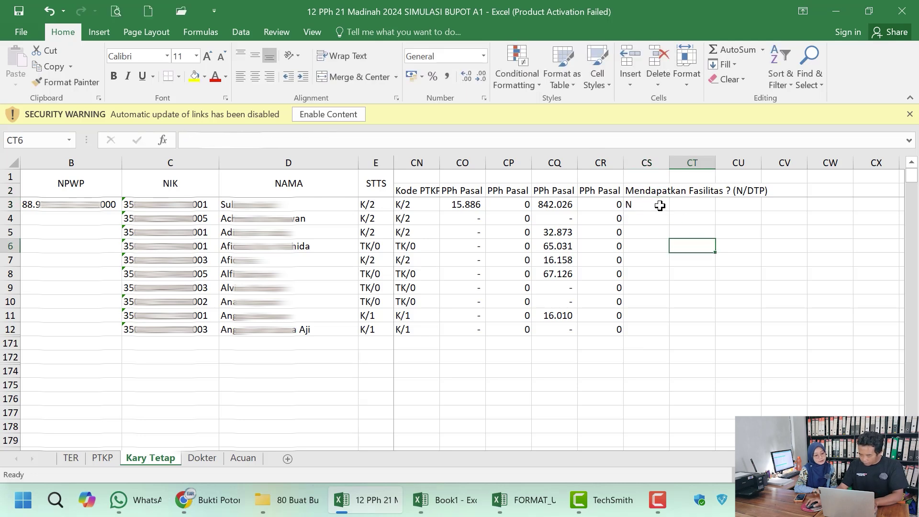
{"action": "left_click", "coordinate": [660, 206]}
{"action": "double_click", "coordinate": [669, 211]}
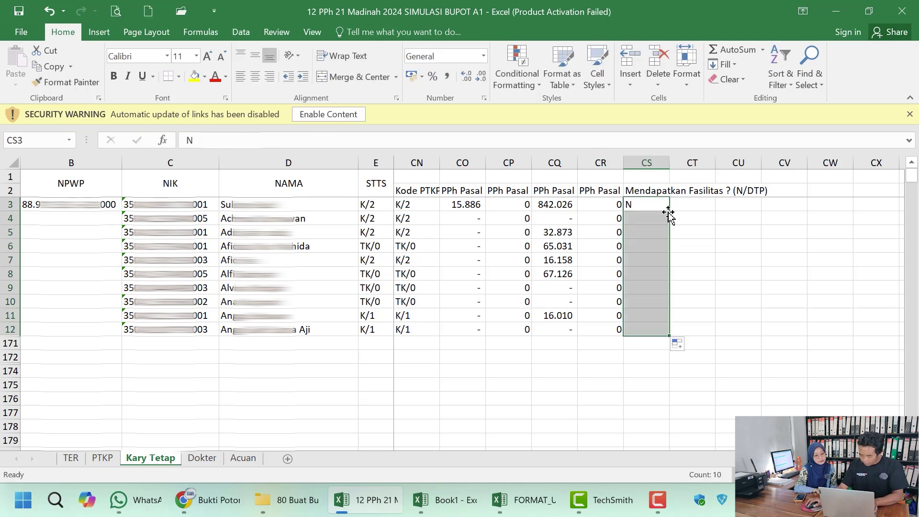
{"action": "left_click", "coordinate": [698, 191]}
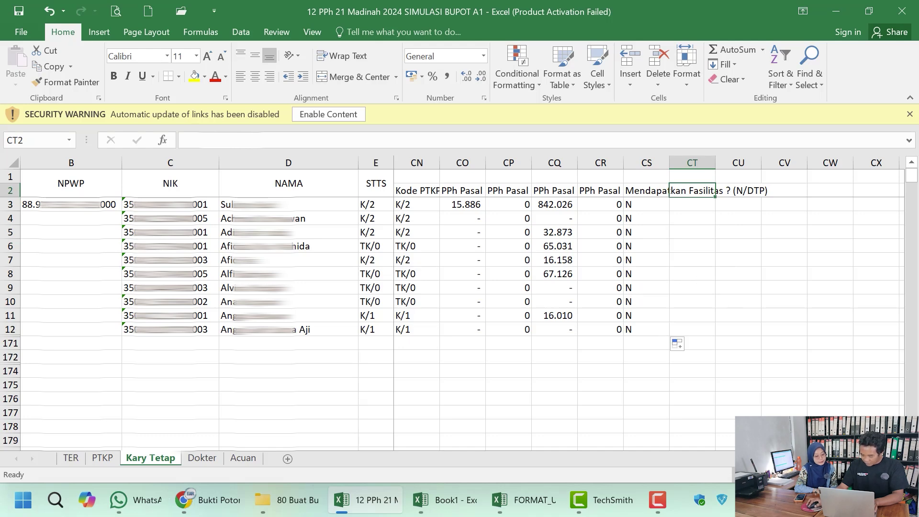
{"action": "scroll", "coordinate": [646, 301], "scroll_direction": "left", "scroll_amount": 6}
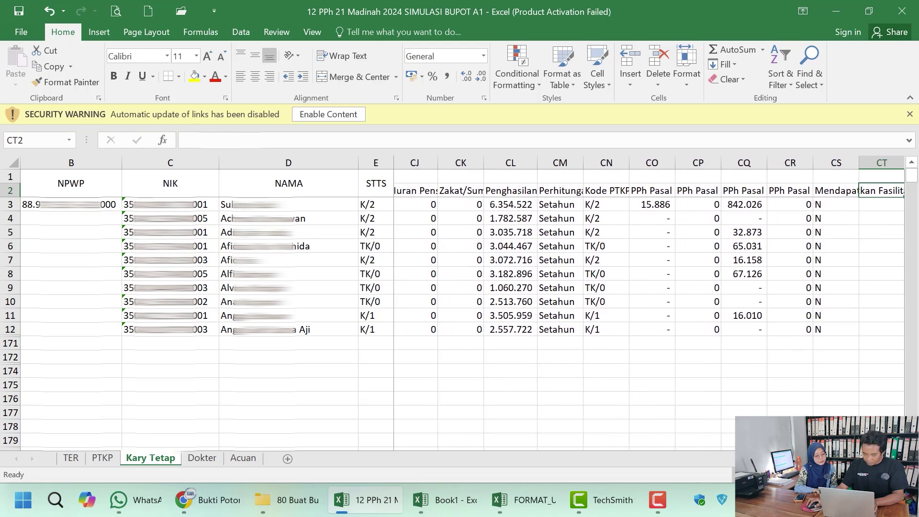
{"action": "scroll", "coordinate": [649, 303], "scroll_direction": "left", "scroll_amount": 6}
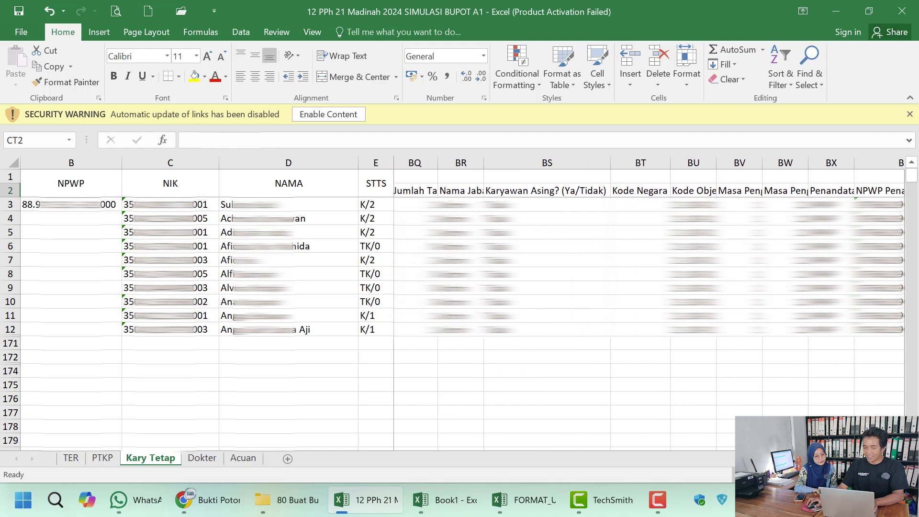
- Copy the data rows from Tgl Pemotongan through Mendapatkan Fasilitas, BI3 to CS12, on the Kary Tetap sheet
{"action": "scroll", "coordinate": [649, 304], "scroll_direction": "left", "scroll_amount": 5}
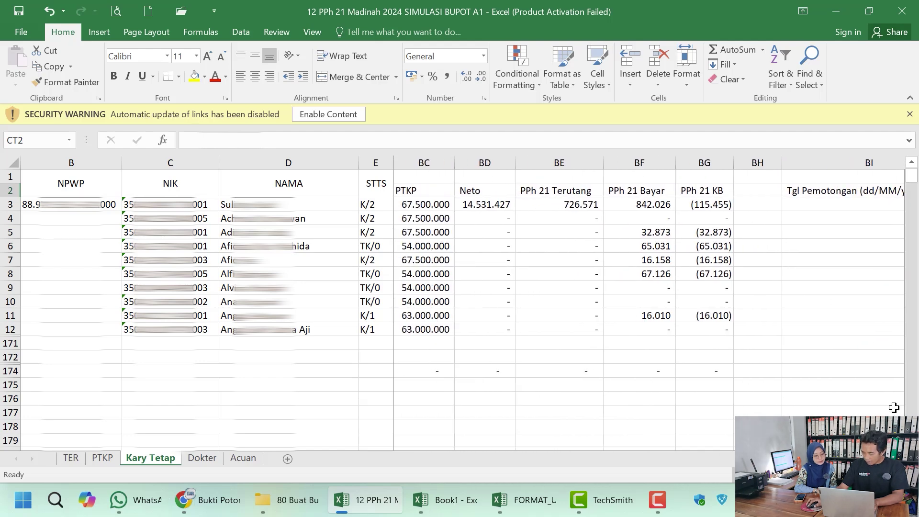
{"action": "scroll", "coordinate": [649, 303], "scroll_direction": "right", "scroll_amount": 2}
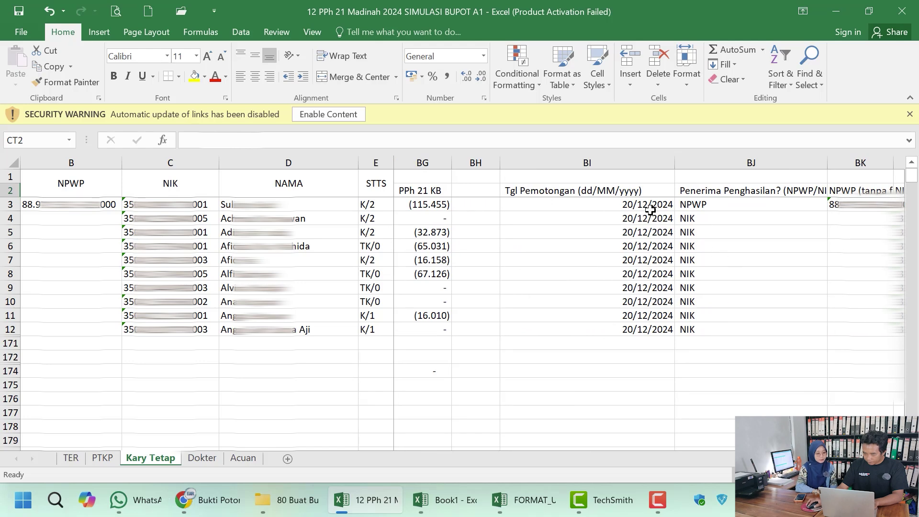
{"action": "left_click", "coordinate": [587, 205]}
{"action": "scroll", "coordinate": [833, 391], "scroll_direction": "right", "scroll_amount": 4}
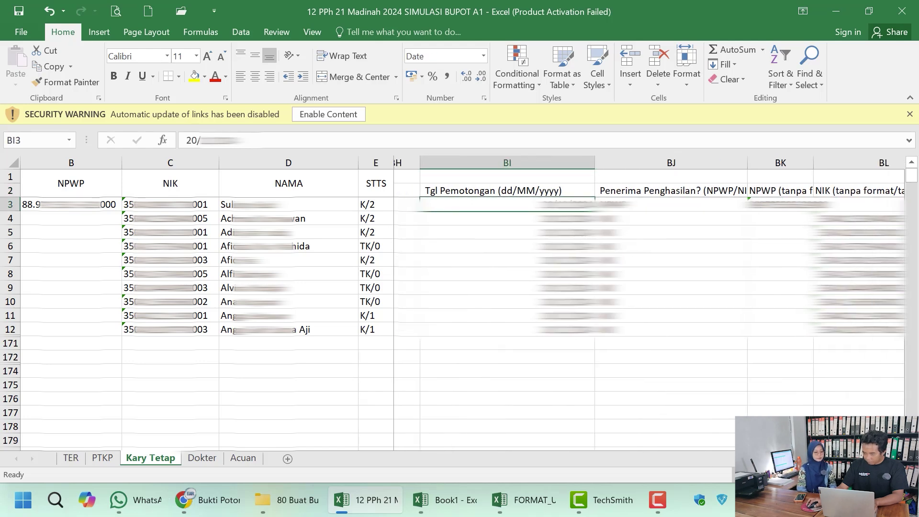
{"action": "scroll", "coordinate": [504, 376], "scroll_direction": "right", "scroll_amount": 9}
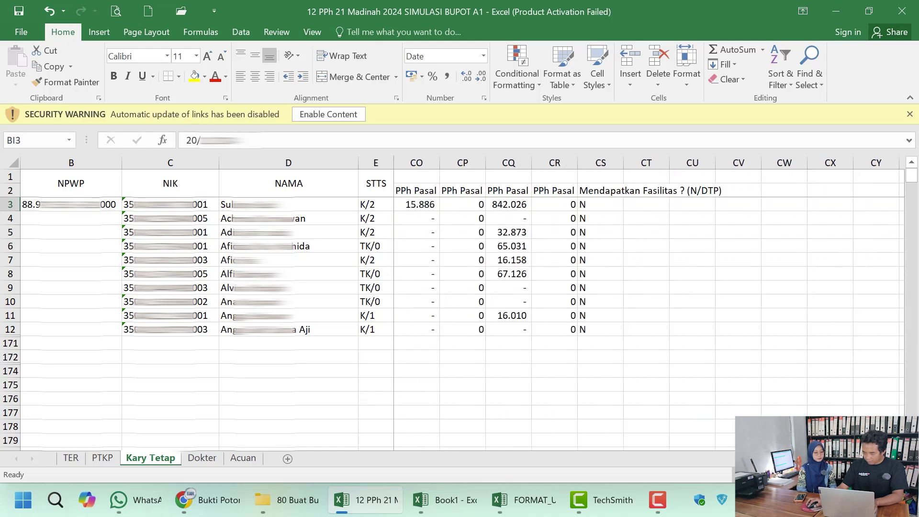
{"action": "left_click", "coordinate": [431, 328], "text": "shift"}
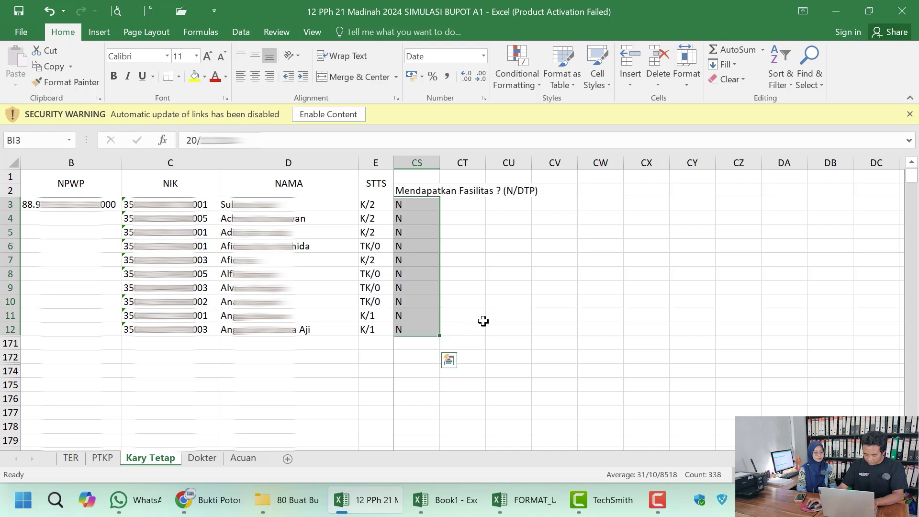
{"action": "key", "text": "ctrl+c"}
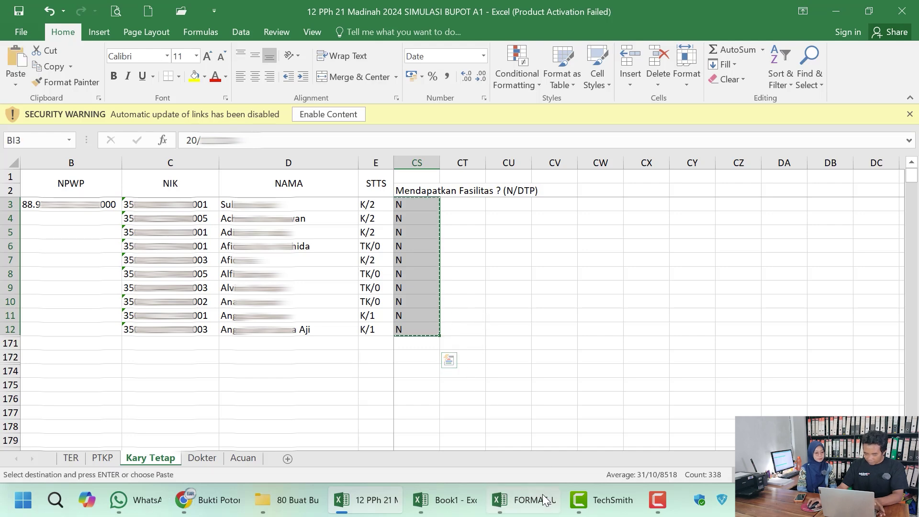
- Switch to the FORMAT_UPLOAD_EBUPOT21_A1 workbook and paste the copied data as values into the A1 sheet starting at cell B3
{"action": "left_click", "coordinate": [526, 499]}
{"action": "left_click_drag", "start_coordinate": [785, 458], "coordinate": [460, 472]}
{"action": "left_click", "coordinate": [115, 228]}
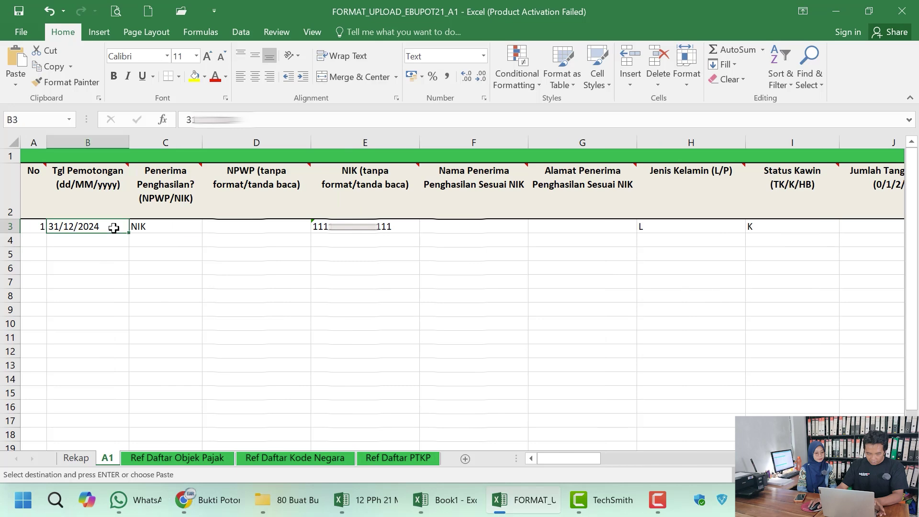
{"action": "right_click", "coordinate": [115, 228]}
{"action": "left_click", "coordinate": [159, 243]}
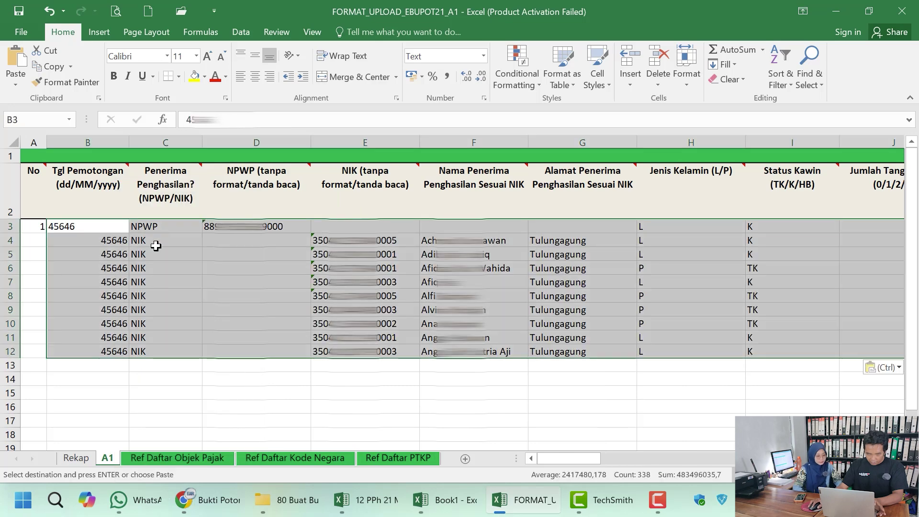
- Format the Tgl Pemotongan cells B3 to B12 as Short Date
{"action": "left_click", "coordinate": [110, 226]}
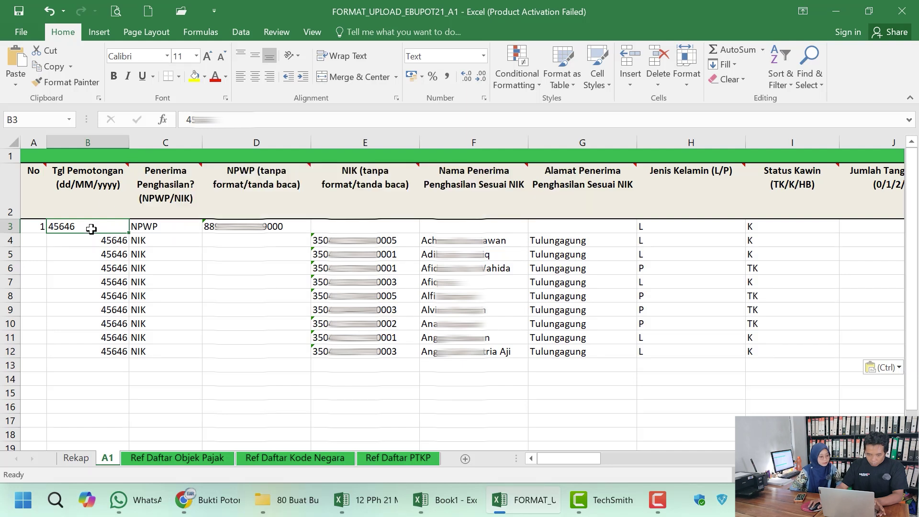
{"action": "left_click_drag", "start_coordinate": [90, 266], "coordinate": [91, 350]}
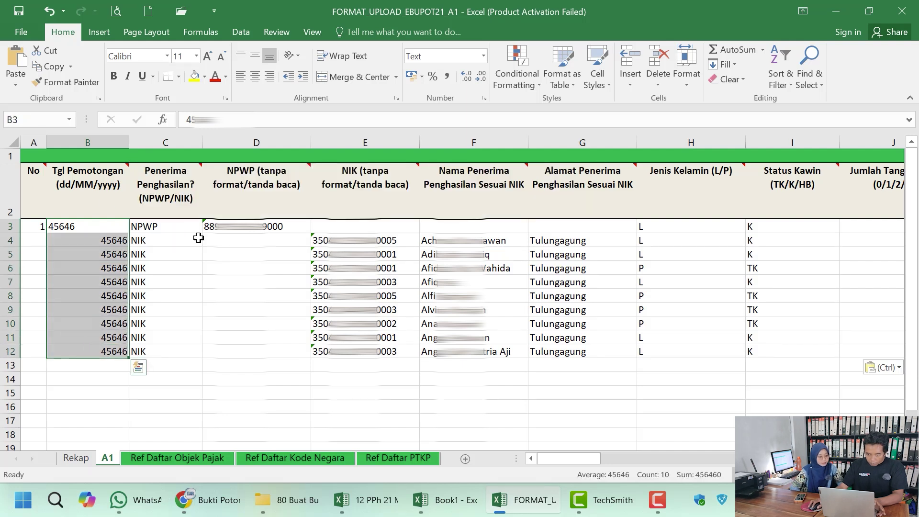
{"action": "left_click", "coordinate": [484, 56]}
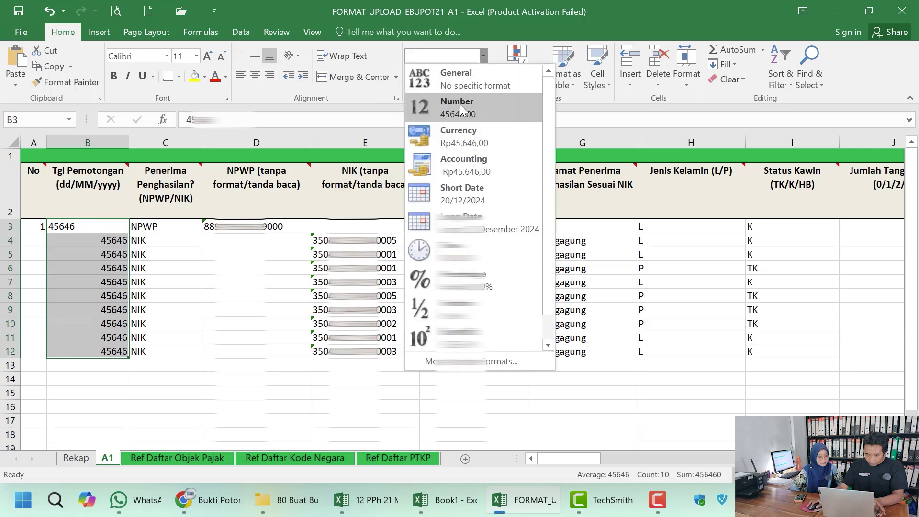
{"action": "left_click", "coordinate": [462, 191]}
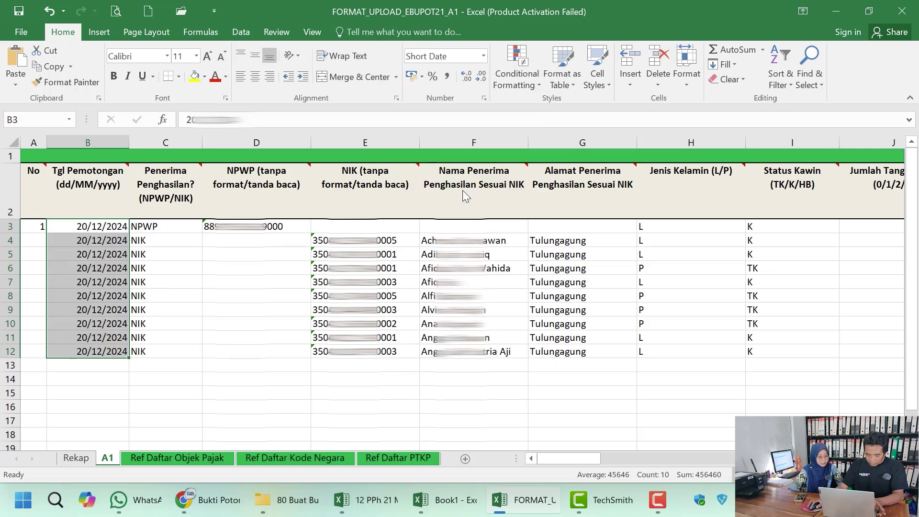
{"action": "left_click", "coordinate": [268, 326]}
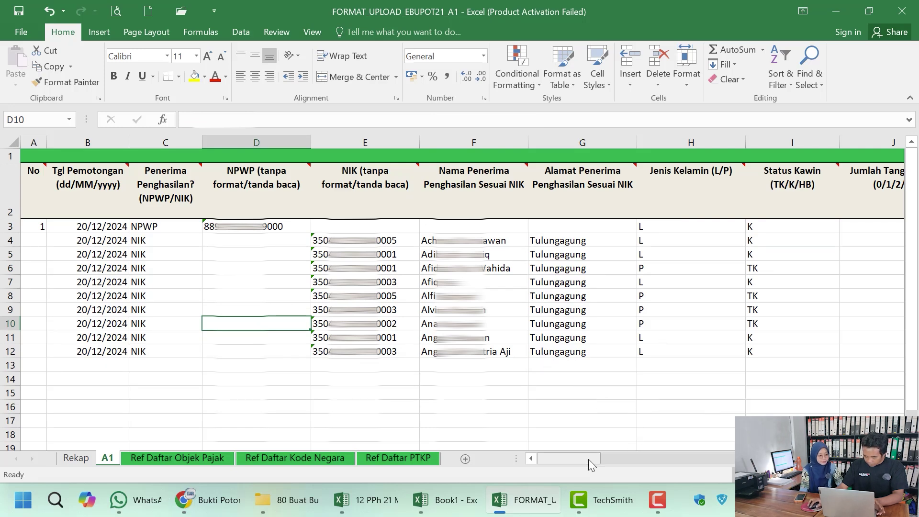
- Locate the decimal Biaya Jabatan values, round them by formula in CI3 of the 12 PPh 21 workbook, fill down to CI12 and copy them
{"action": "left_click_drag", "start_coordinate": [588, 458], "coordinate": [761, 441]}
{"action": "left_click", "coordinate": [832, 239]}
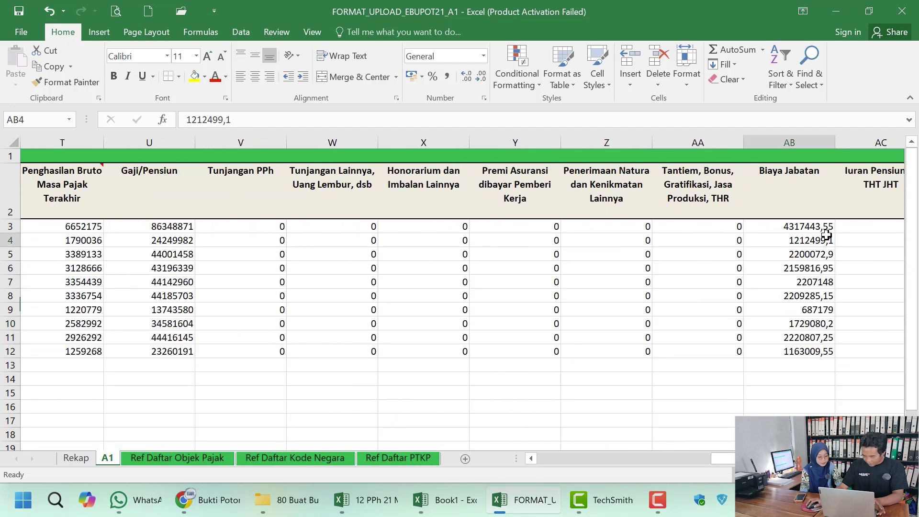
{"action": "left_click", "coordinate": [804, 226]}
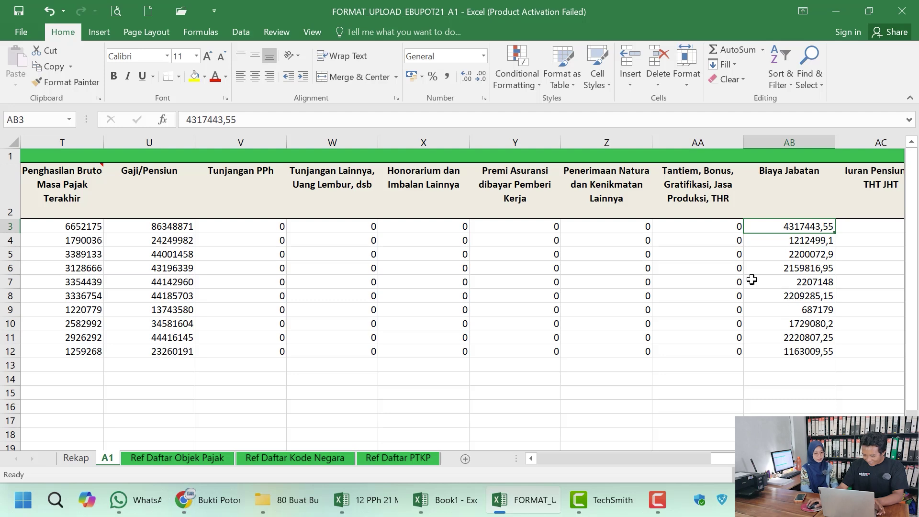
{"action": "left_click", "coordinate": [364, 511]}
{"action": "double_click", "coordinate": [781, 211]}
{"action": "key", "text": "ctrl+c"}
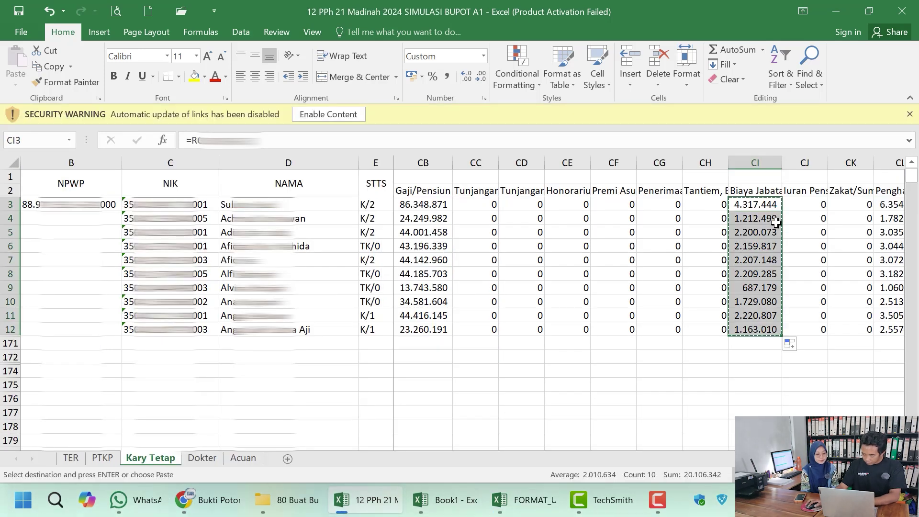
- Paste the rounded Biaya Jabatan amounts as values over AB3 to AB12 in the FORMAT_UPLOAD_EBUPOT21_A1 workbook
{"action": "left_click", "coordinate": [524, 500]}
{"action": "right_click", "coordinate": [794, 228]}
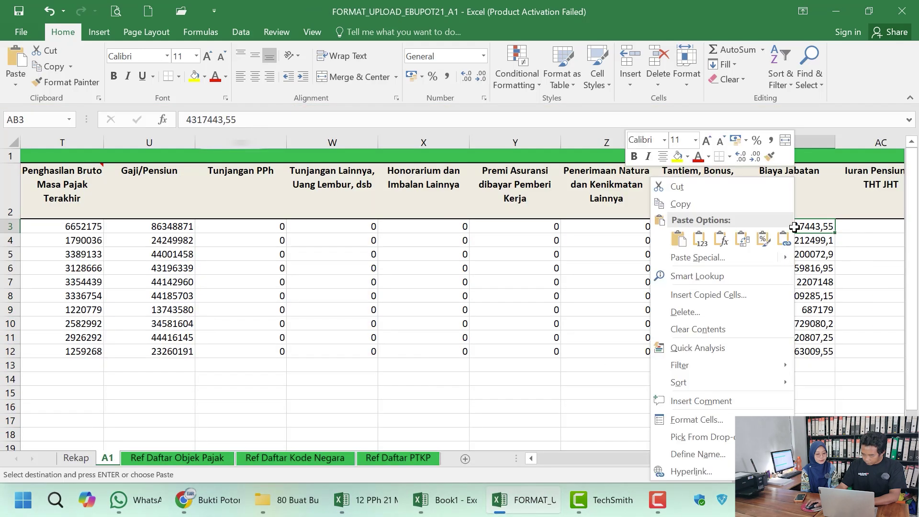
{"action": "left_click", "coordinate": [705, 250]}
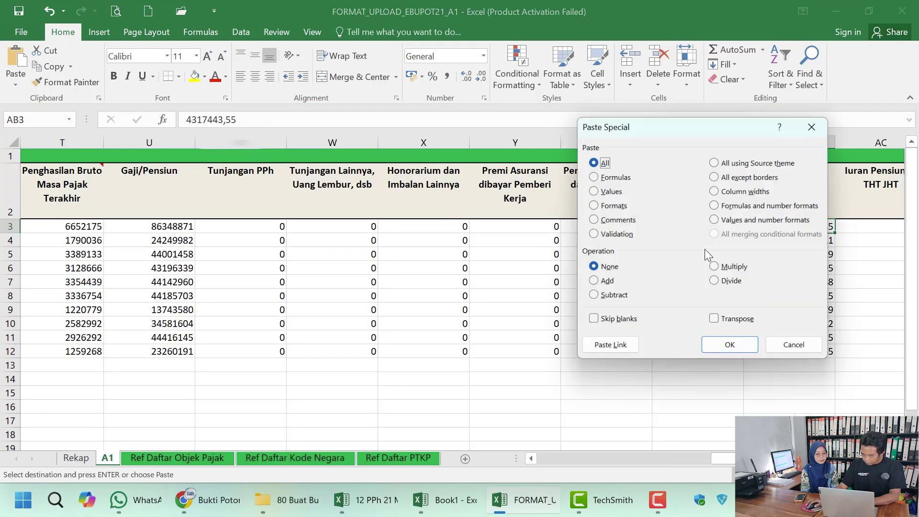
{"action": "double_click", "coordinate": [609, 191]}
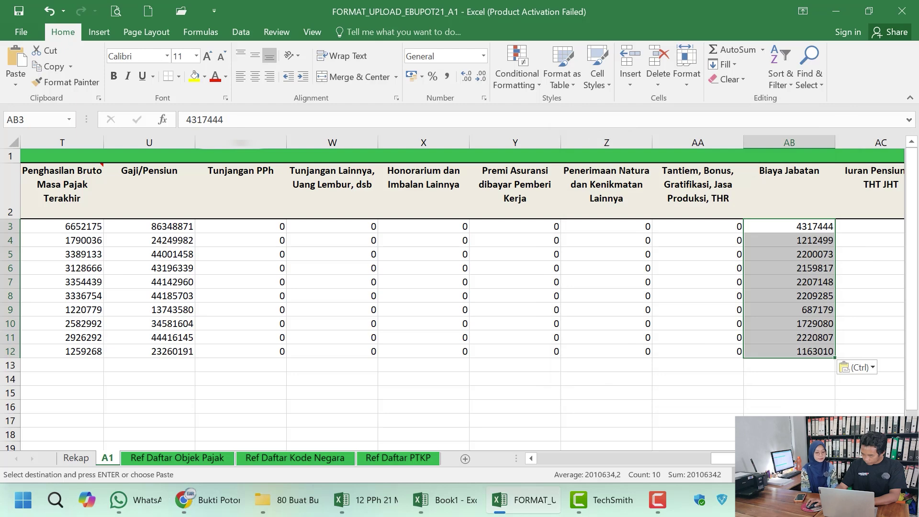
- Enter 2 in cell A4 and fill the No column down from 1 to 10 through row 12
{"action": "scroll", "coordinate": [462, 293], "scroll_direction": "right", "scroll_amount": 5}
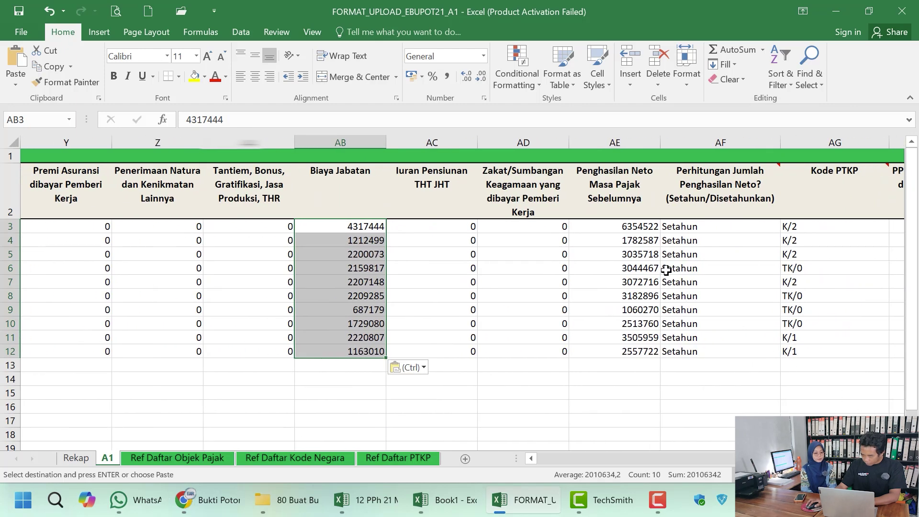
{"action": "scroll", "coordinate": [461, 293], "scroll_direction": "right", "scroll_amount": 5}
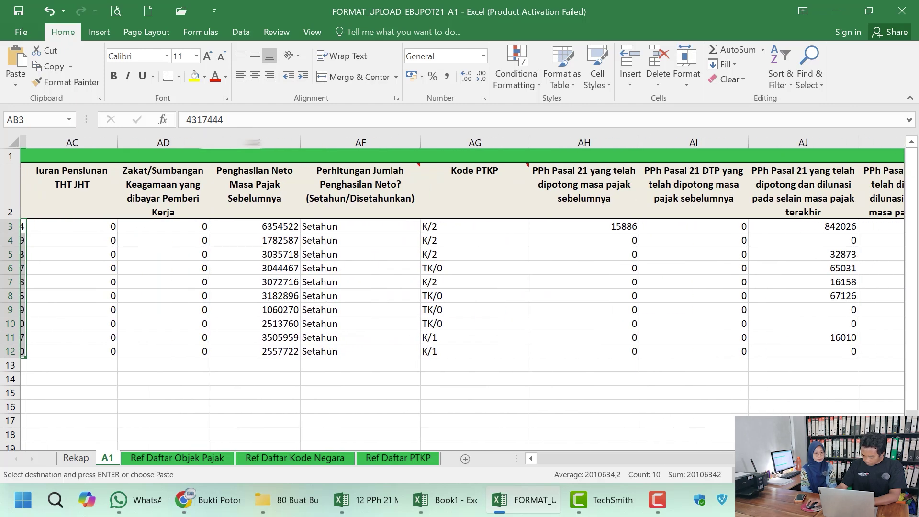
{"action": "scroll", "coordinate": [462, 293], "scroll_direction": "right", "scroll_amount": 4}
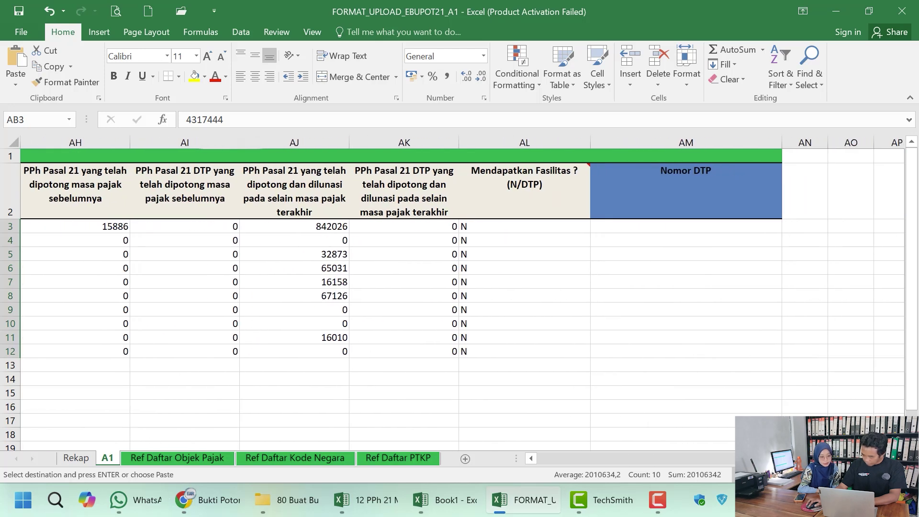
{"action": "scroll", "coordinate": [462, 293], "scroll_direction": "left", "scroll_amount": 12}
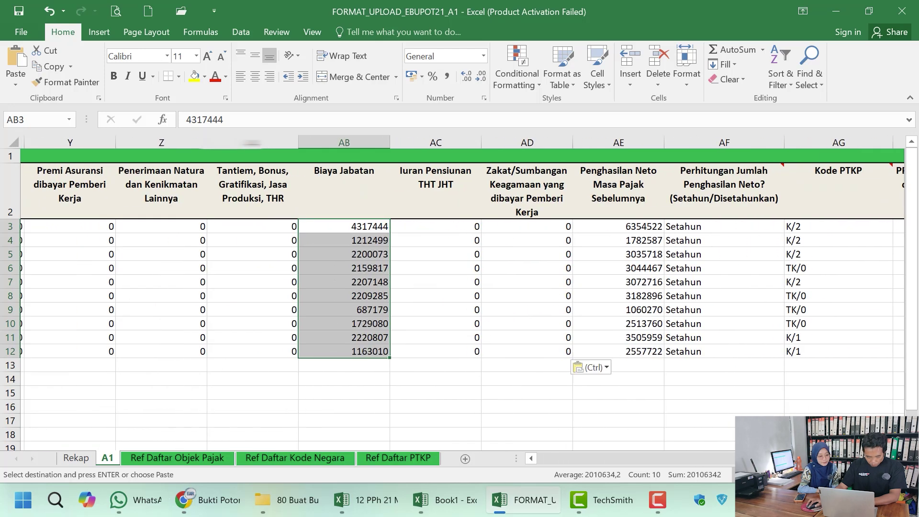
{"action": "scroll", "coordinate": [461, 293], "scroll_direction": "left", "scroll_amount": 18}
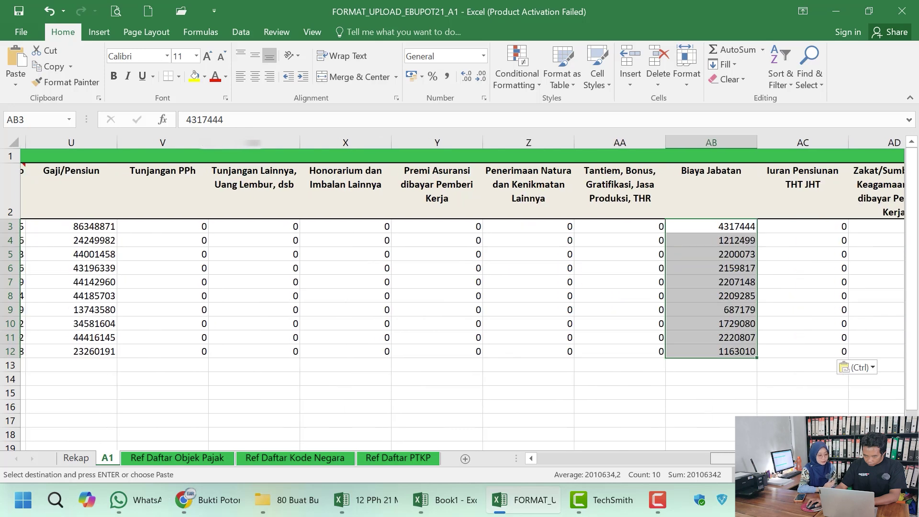
{"action": "scroll", "coordinate": [462, 293], "scroll_direction": "left", "scroll_amount": 3}
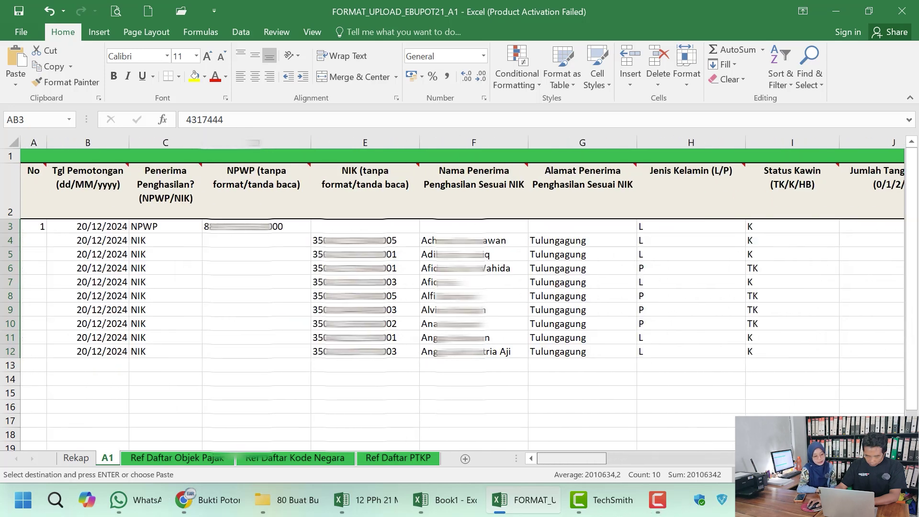
{"action": "left_click", "coordinate": [45, 239]}
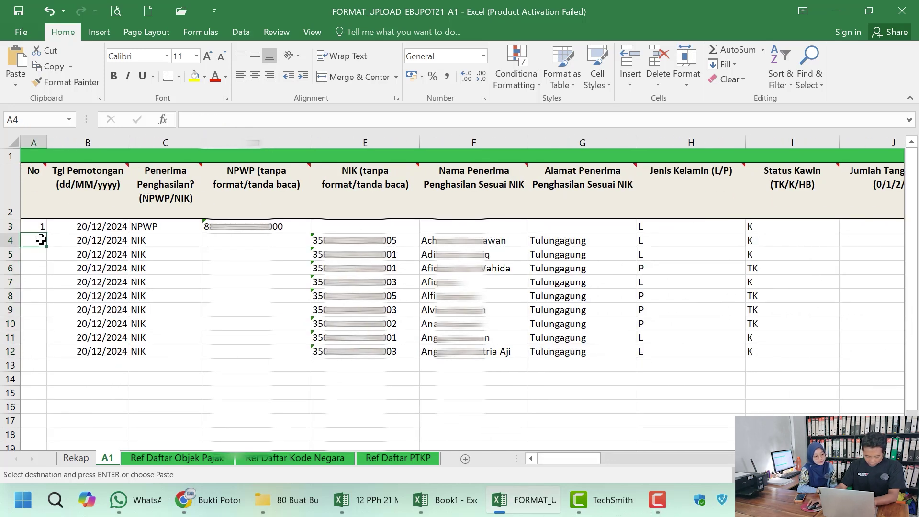
{"action": "type", "text": "2"}
{"action": "key", "text": "Tab"}
{"action": "left_click_drag", "start_coordinate": [41, 227], "coordinate": [41, 233]}
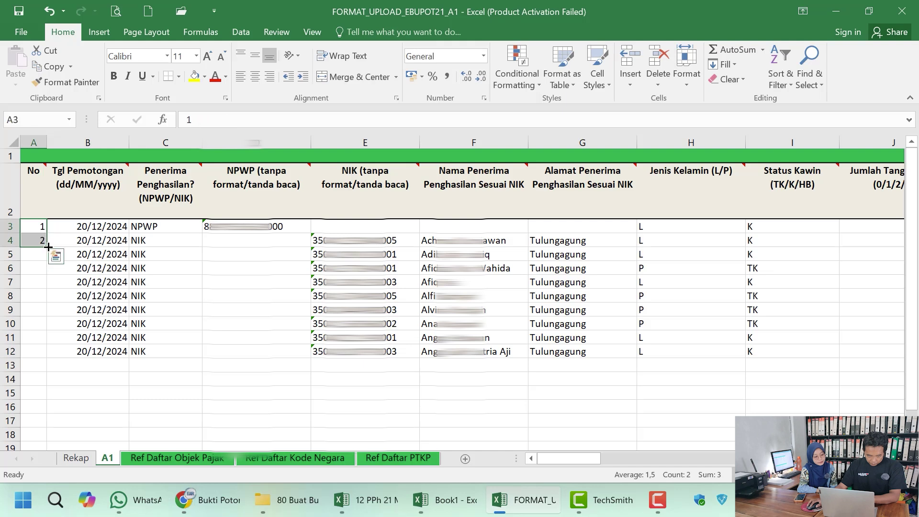
{"action": "double_click", "coordinate": [46, 246]}
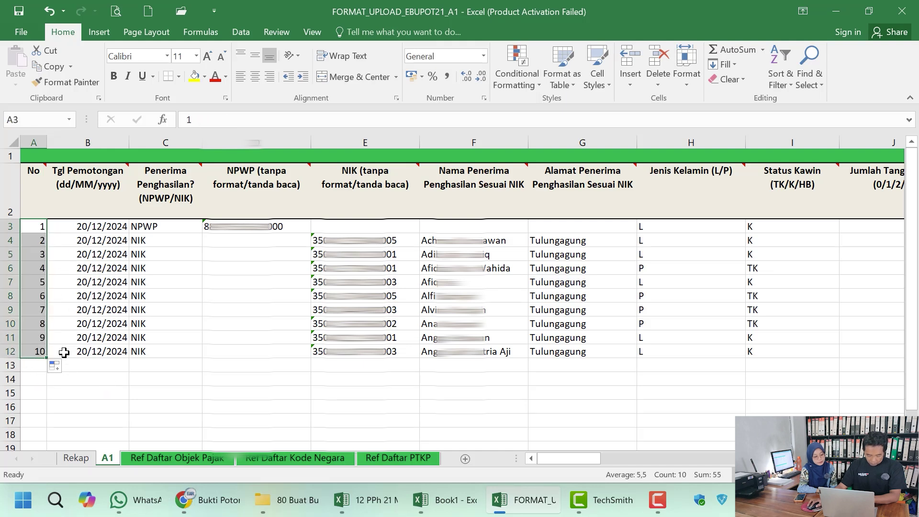
- Set Jumlah Bukti Potong A1 to 10 on the Rekap sheet
{"action": "left_click", "coordinate": [76, 457]}
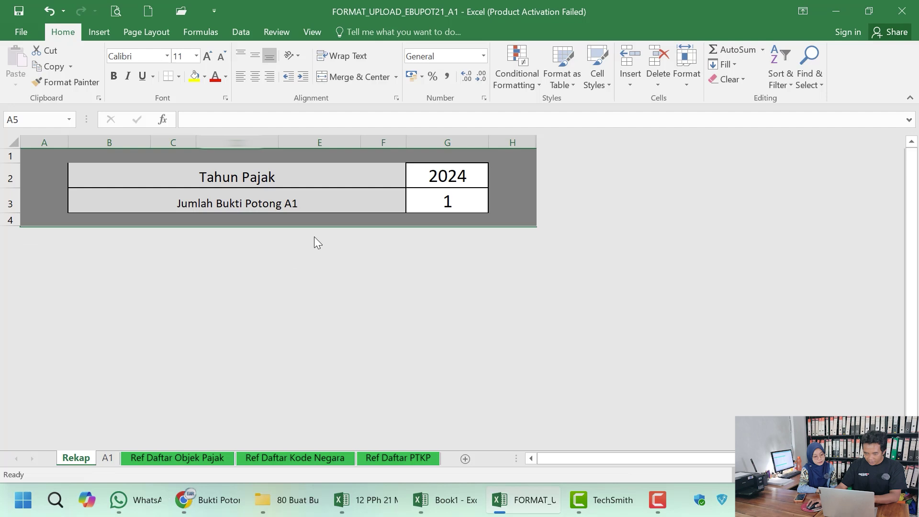
{"action": "left_click", "coordinate": [424, 198]}
{"action": "type", "text": "10"}
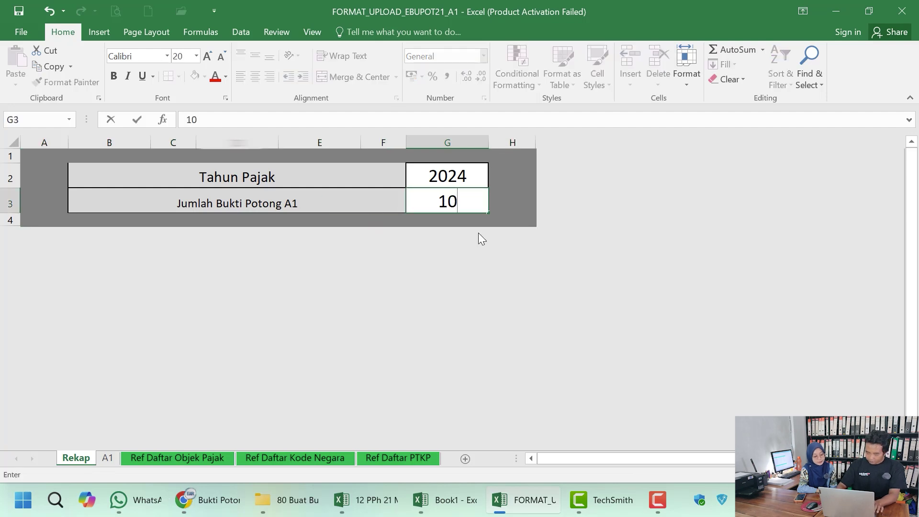
{"action": "key", "text": "Return"}
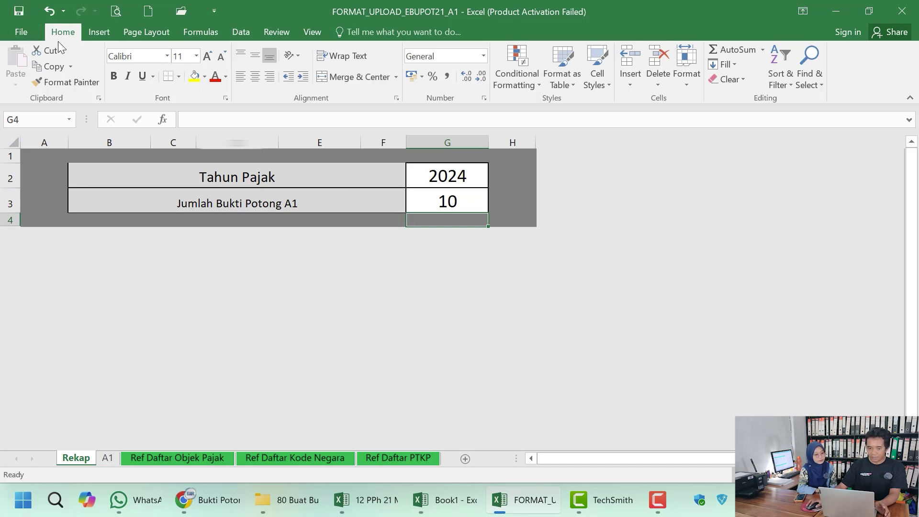
- Switch to the eBupot 21/26 import page in Chrome and copy the company's NPWP from the import form
{"action": "left_click", "coordinate": [35, 34]}
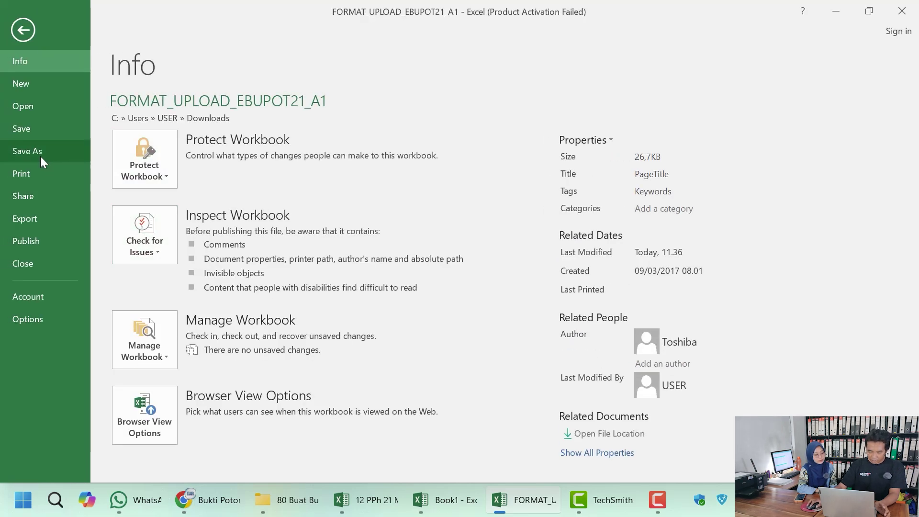
{"action": "left_click", "coordinate": [215, 501]}
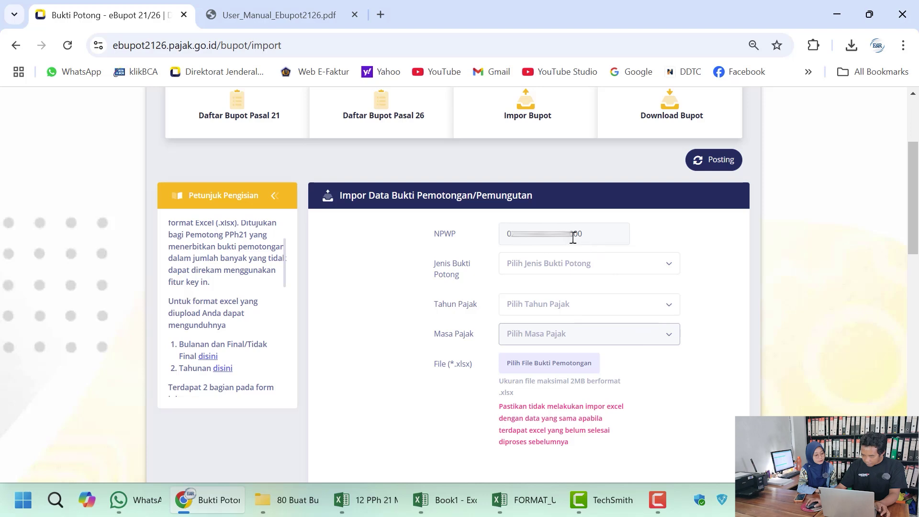
{"action": "left_click_drag", "start_coordinate": [584, 235], "coordinate": [506, 254]}
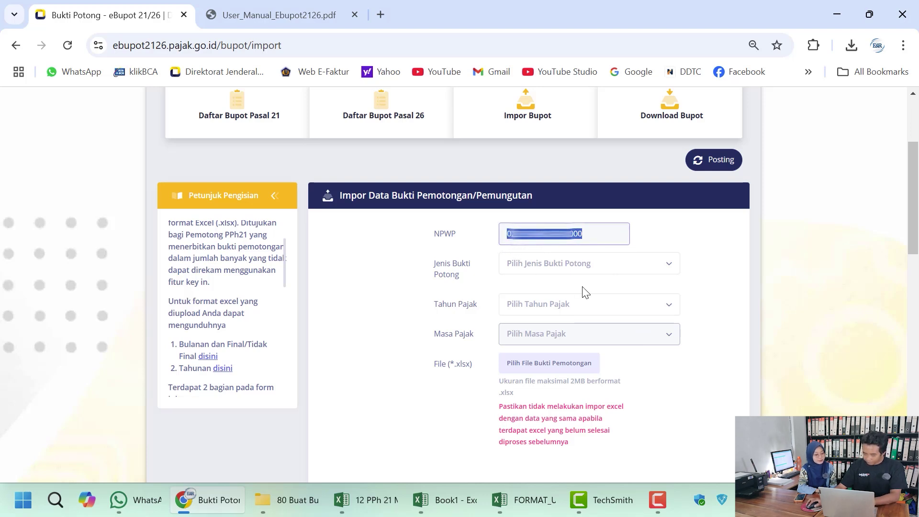
- Return to Excel and save the upload workbook to Downloads, named with the copied NPWP followed by ". pertama"
{"action": "left_click", "coordinate": [527, 500]}
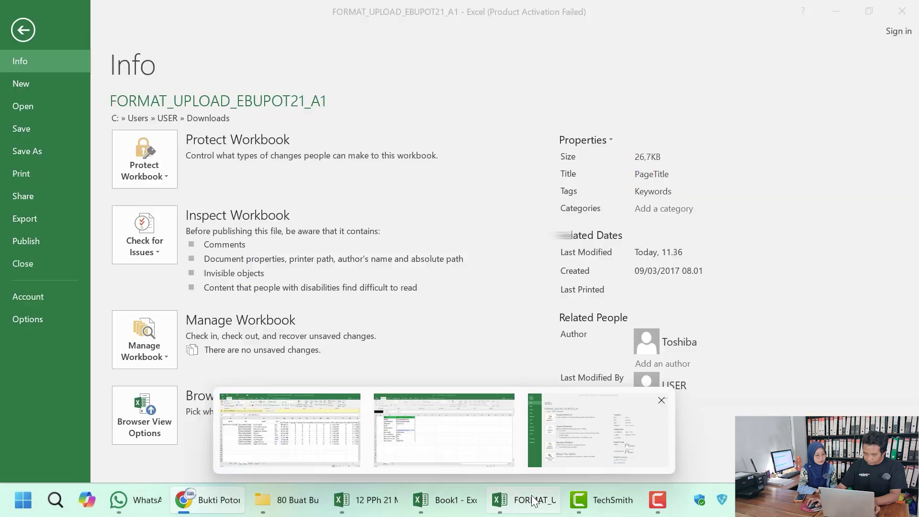
{"action": "left_click", "coordinate": [56, 149]}
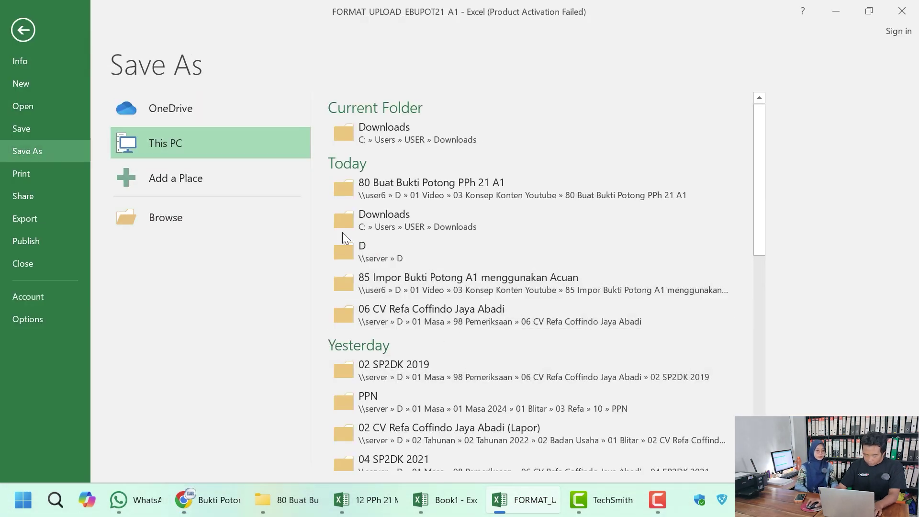
{"action": "left_click", "coordinate": [404, 138]}
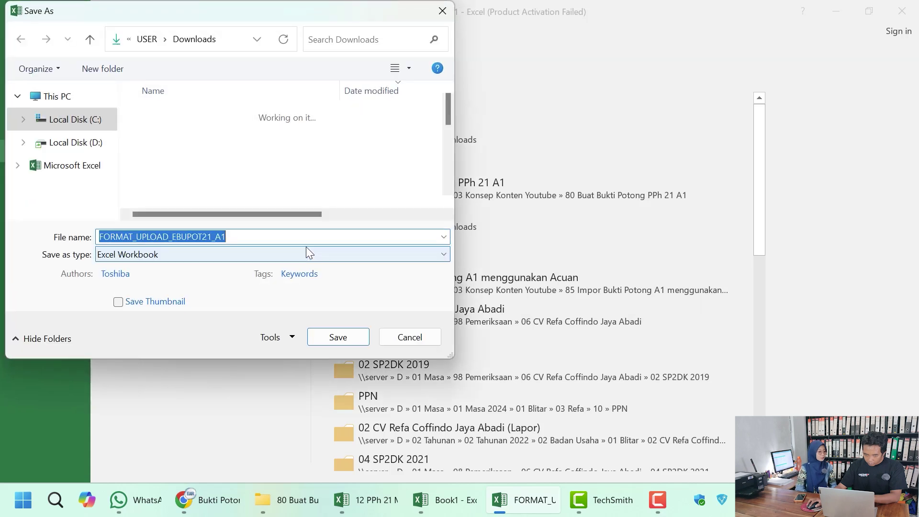
{"action": "key", "text": "ctrl+v"}
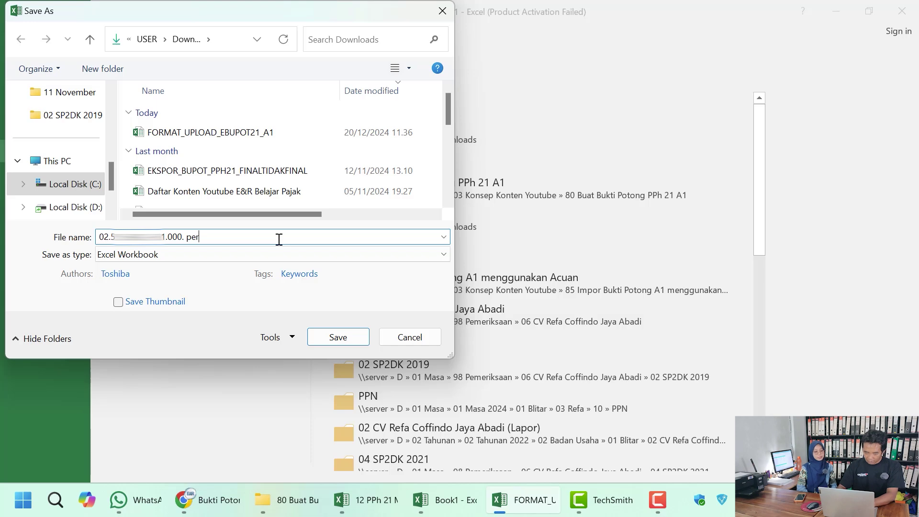
{"action": "left_click", "coordinate": [335, 335]}
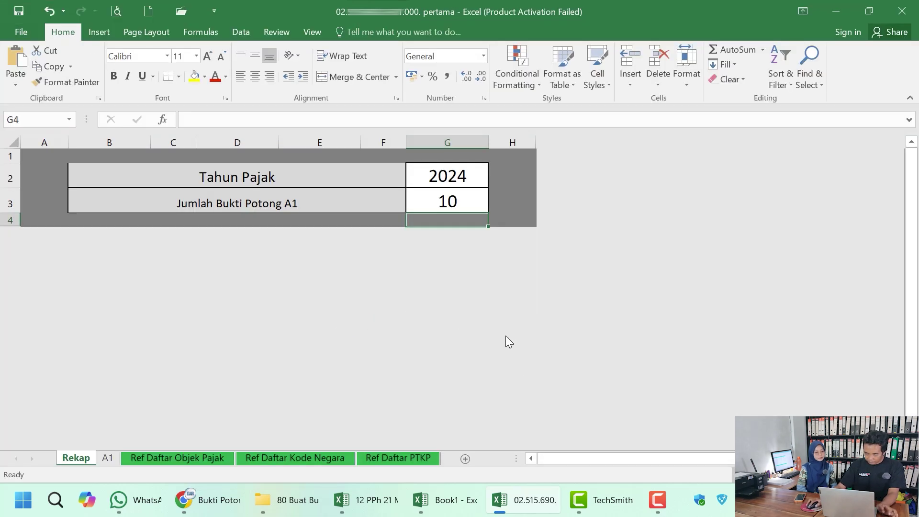
- On the eBupot import page in Chrome, set Jenis Bukti Potong to Tahunan and Tahun Pajak to 2024
{"action": "left_click", "coordinate": [208, 499]}
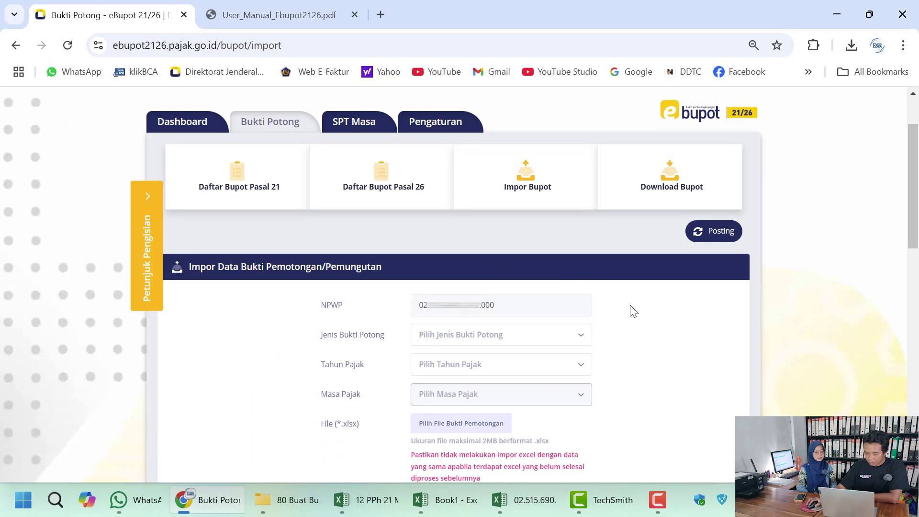
{"action": "left_click", "coordinate": [578, 336]}
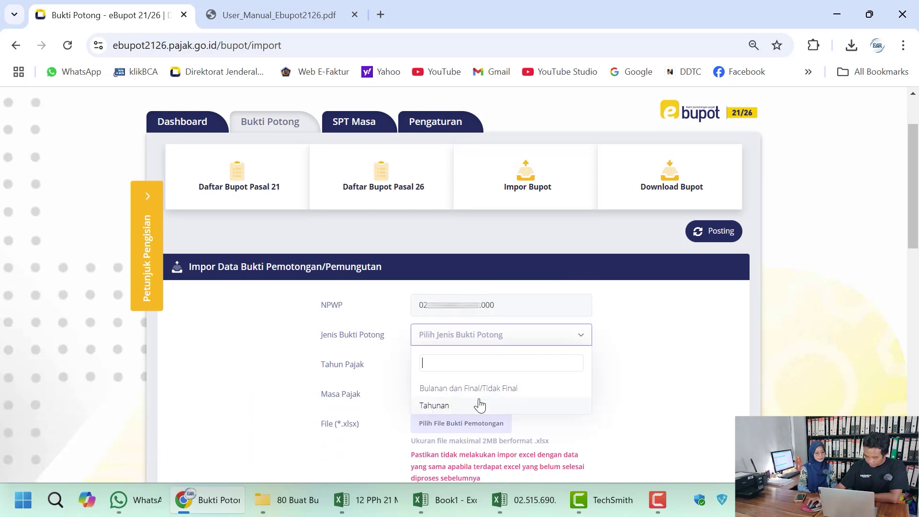
{"action": "left_click", "coordinate": [479, 405]}
{"action": "left_click", "coordinate": [476, 372]}
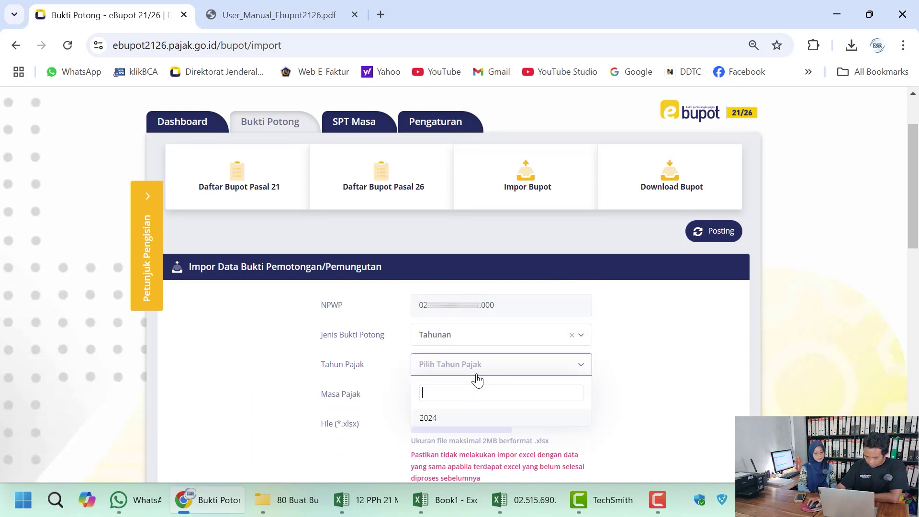
{"action": "left_click", "coordinate": [464, 419]}
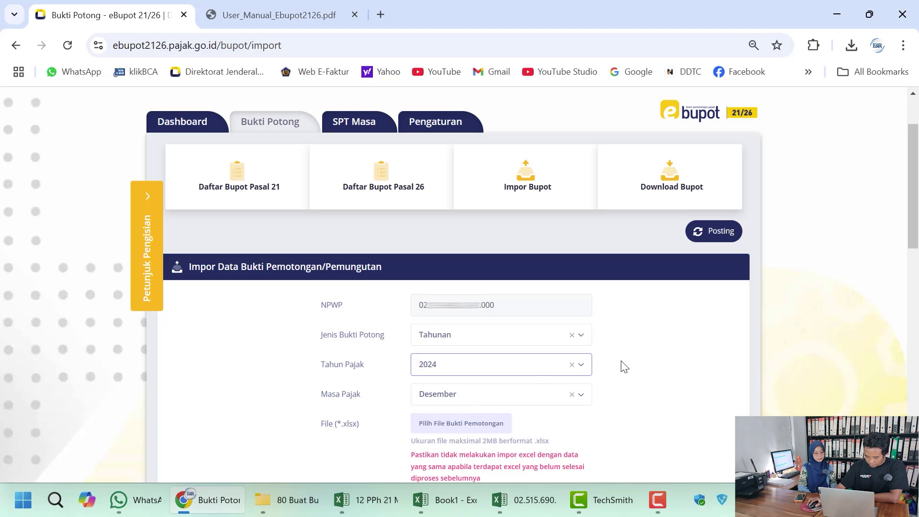
- Try to attach the workbook ending in "pertama" from Downloads as the Bukti Pemotongan file
{"action": "scroll", "coordinate": [632, 363], "scroll_direction": "down", "scroll_amount": 3}
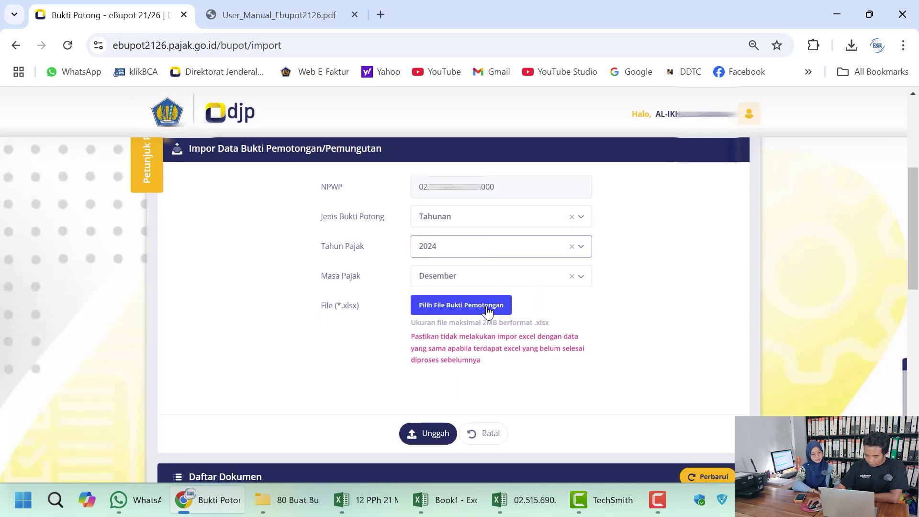
{"action": "left_click", "coordinate": [488, 309]}
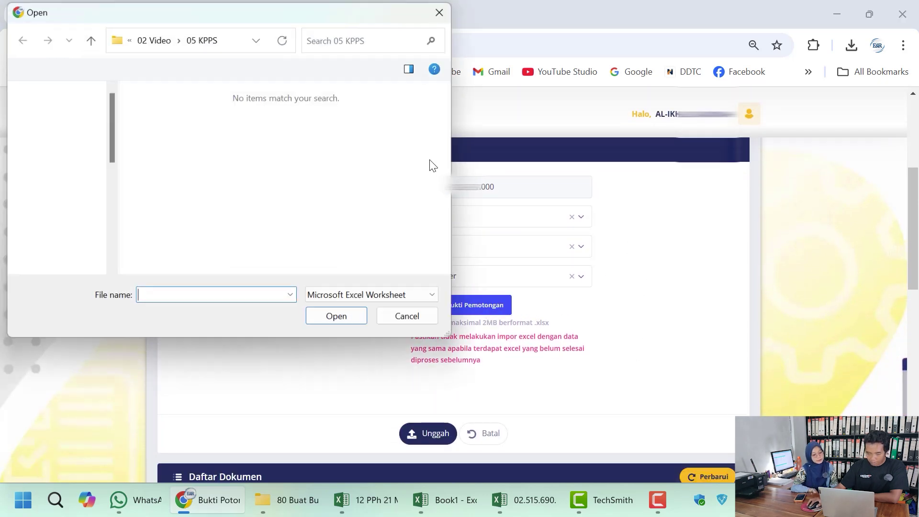
{"action": "scroll", "coordinate": [72, 196], "scroll_direction": "up", "scroll_amount": 5}
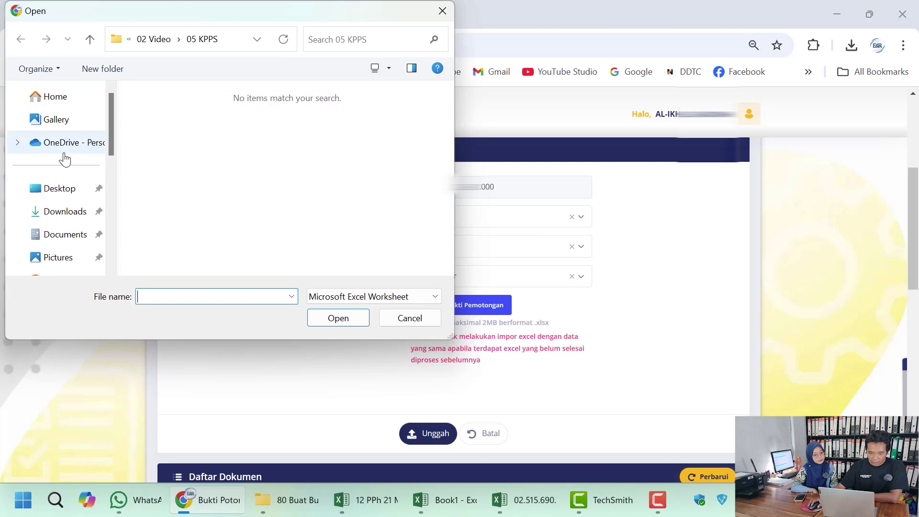
{"action": "left_click", "coordinate": [75, 211]}
{"action": "left_click", "coordinate": [188, 137]}
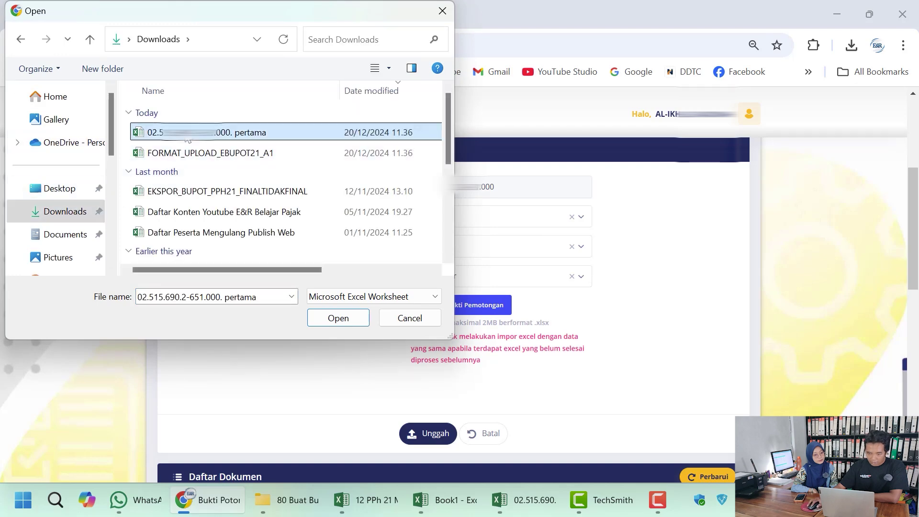
{"action": "left_click", "coordinate": [338, 318]}
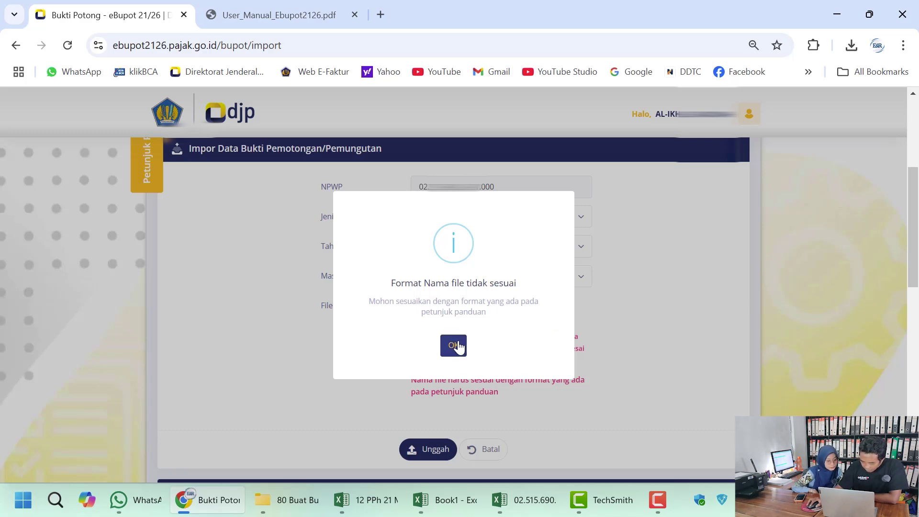
{"action": "left_click", "coordinate": [453, 345]}
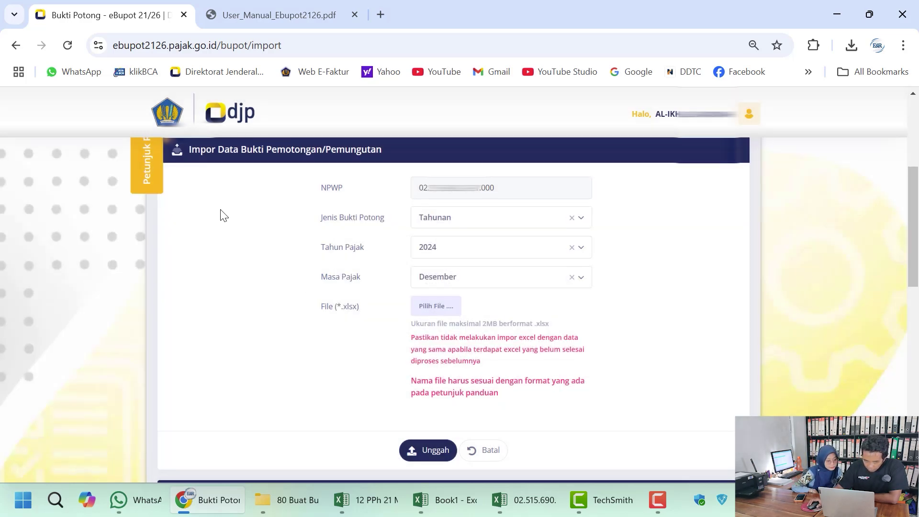
- Check the file-naming rules in Petunjuk Pengisian and close the upload workbook ending in "pertama" in Excel
{"action": "scroll", "coordinate": [201, 225], "scroll_direction": "up", "scroll_amount": 3}
{"action": "left_click", "coordinate": [160, 239]}
{"action": "scroll", "coordinate": [267, 329], "scroll_direction": "down", "scroll_amount": 5}
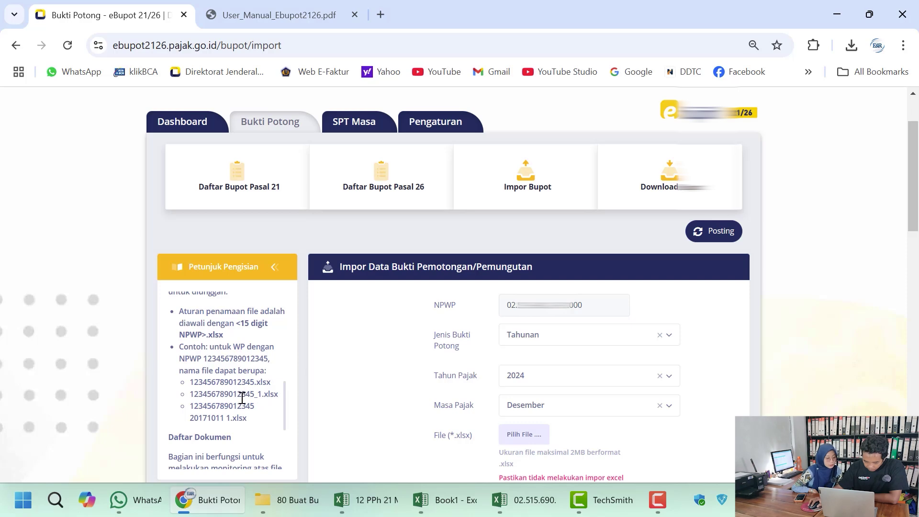
{"action": "left_click", "coordinate": [550, 503]}
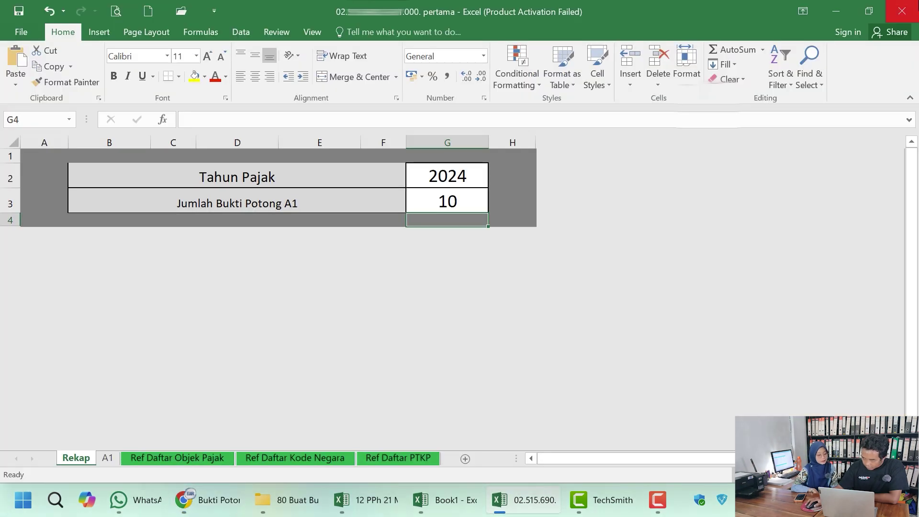
- Open the Downloads folder in a new File Explorer window
{"action": "left_click", "coordinate": [369, 500]}
{"action": "mouse_move", "coordinate": [311, 510]}
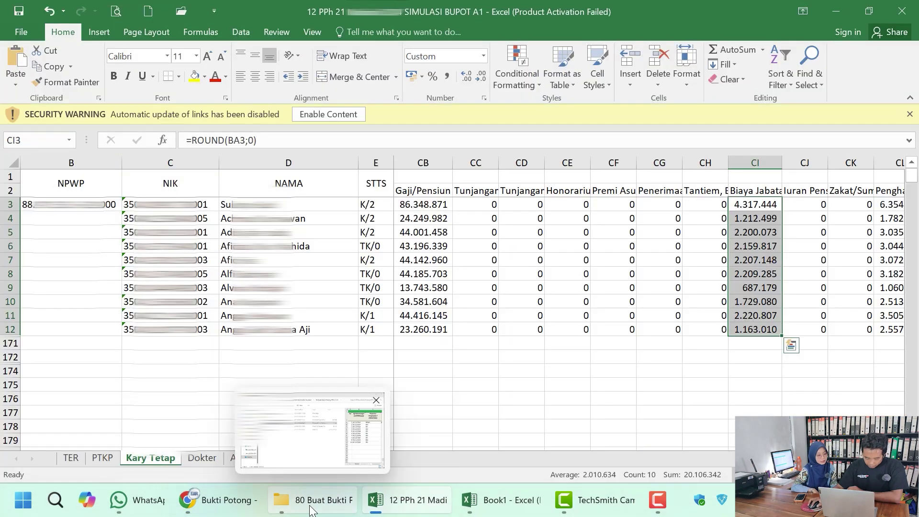
{"action": "left_click", "coordinate": [304, 505]}
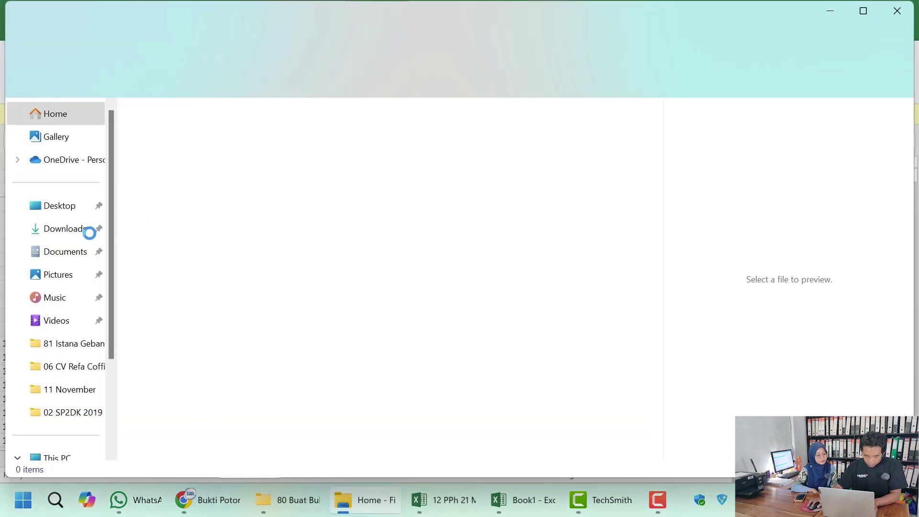
{"action": "left_click", "coordinate": [70, 234]}
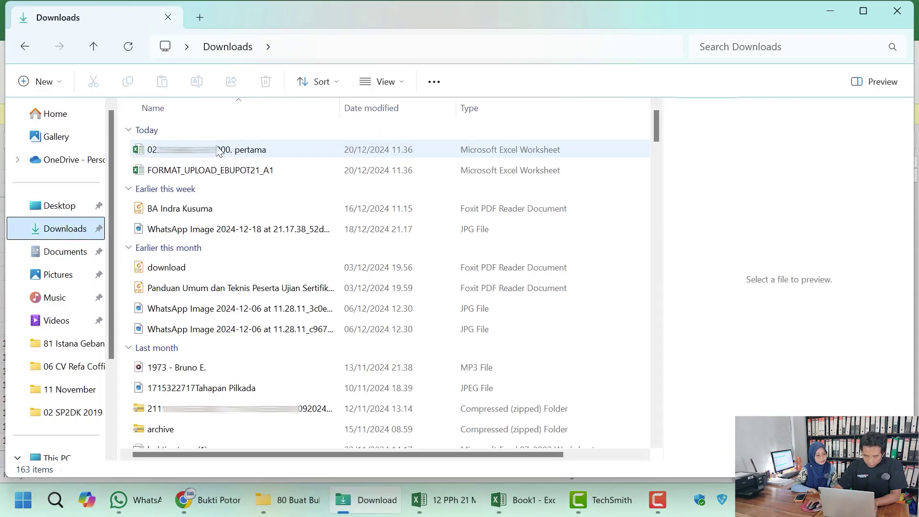
- Rename the workbook ending in "pertama" by removing the dots and dash within the NPWP part of its file name
{"action": "left_click", "coordinate": [218, 152]}
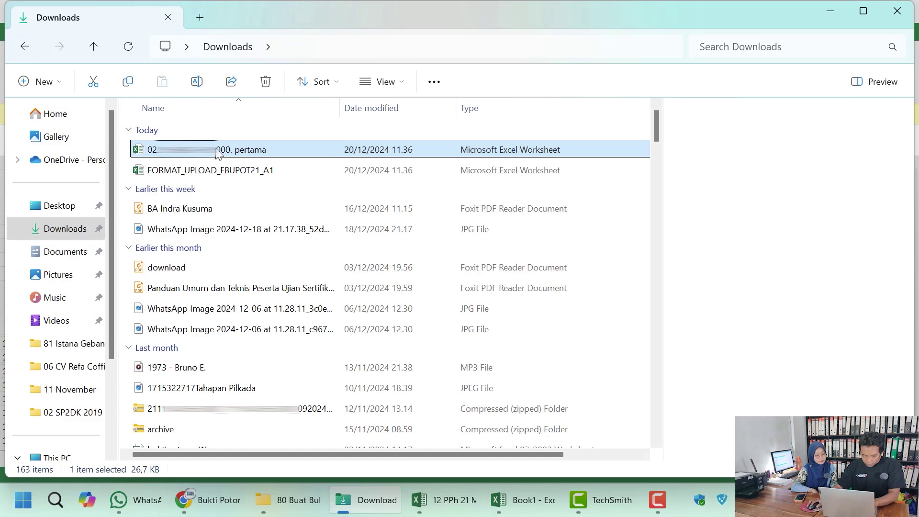
{"action": "right_click", "coordinate": [216, 149]}
{"action": "left_click", "coordinate": [204, 154]}
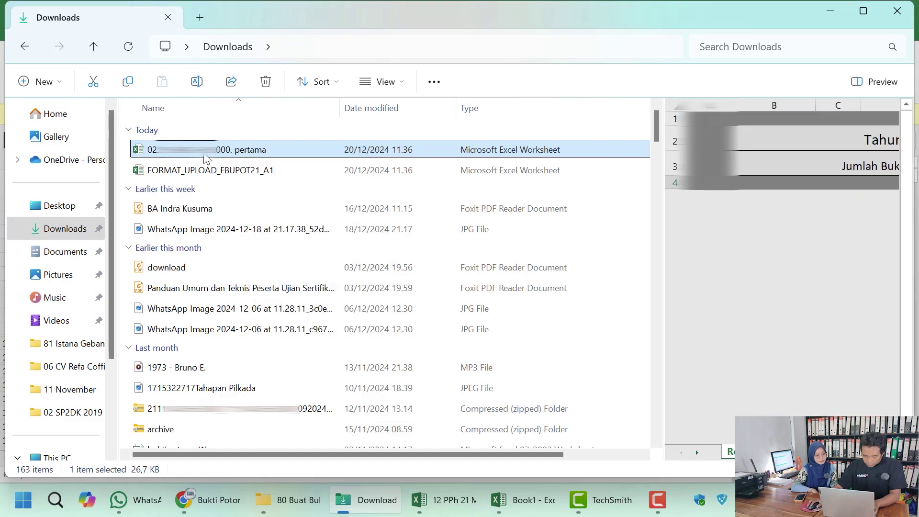
{"action": "right_click", "coordinate": [207, 158]}
{"action": "left_click", "coordinate": [278, 169]}
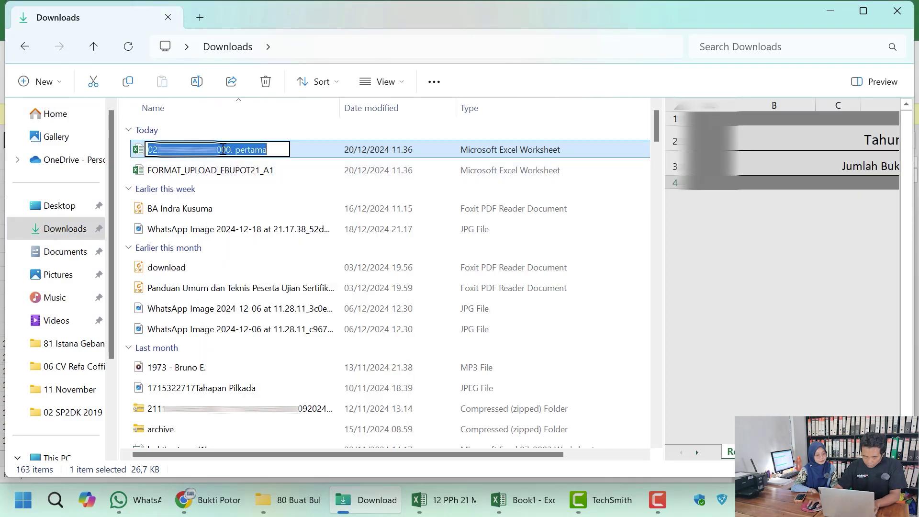
{"action": "left_click", "coordinate": [220, 149]}
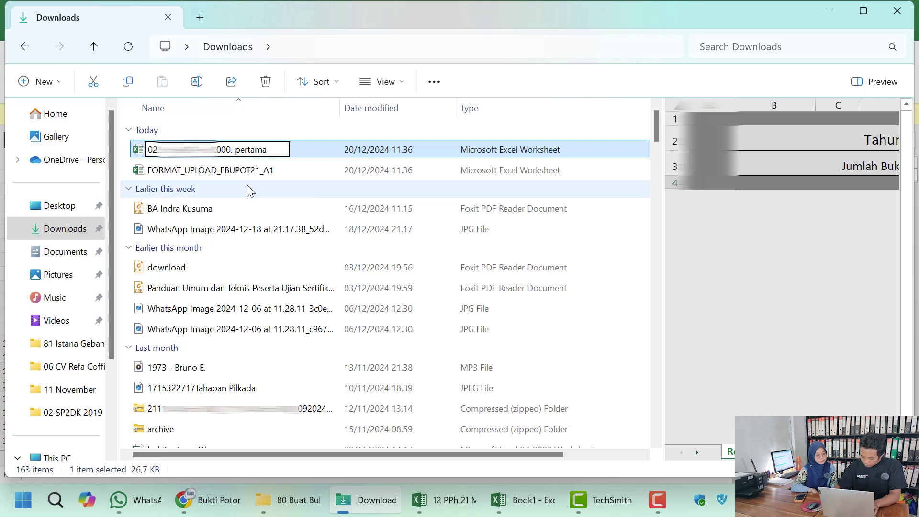
{"action": "key", "text": "BackSpace"}
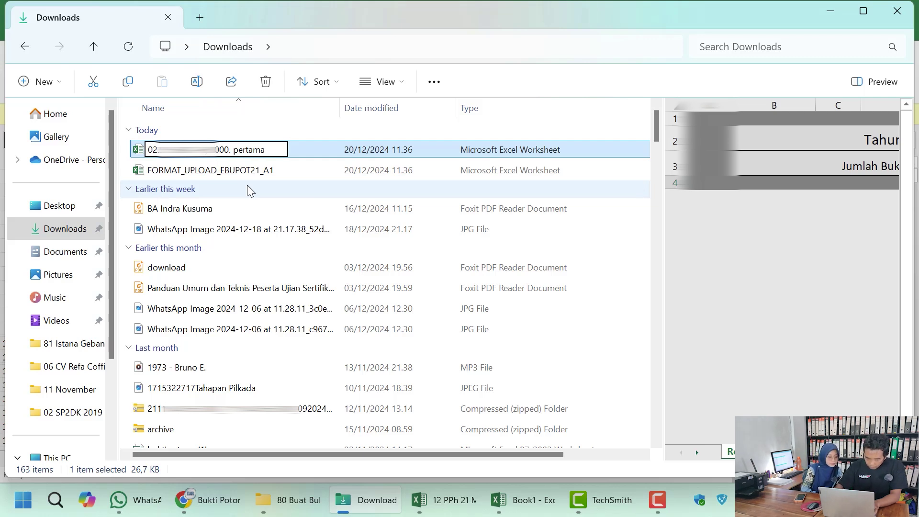
{"action": "key", "text": "BackSpace"}
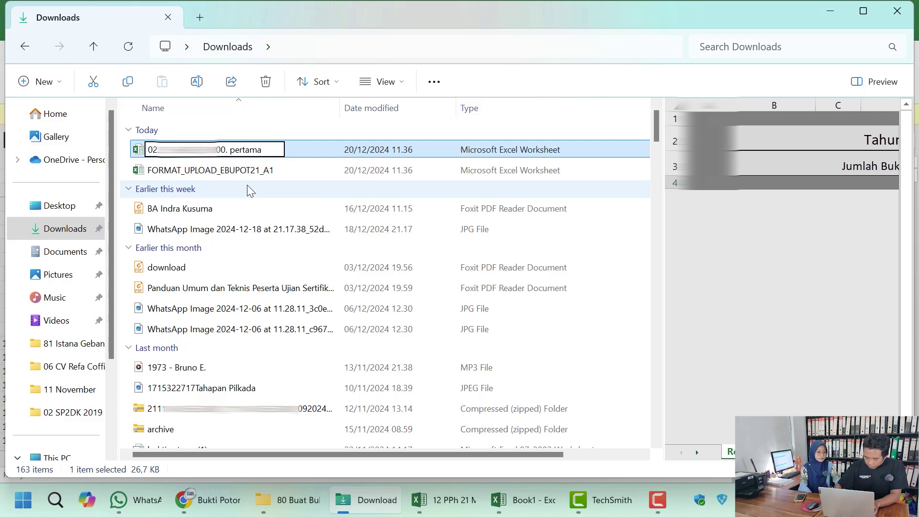
{"action": "key", "text": "BackSpace"}
{"action": "key", "text": "BackSpace"}
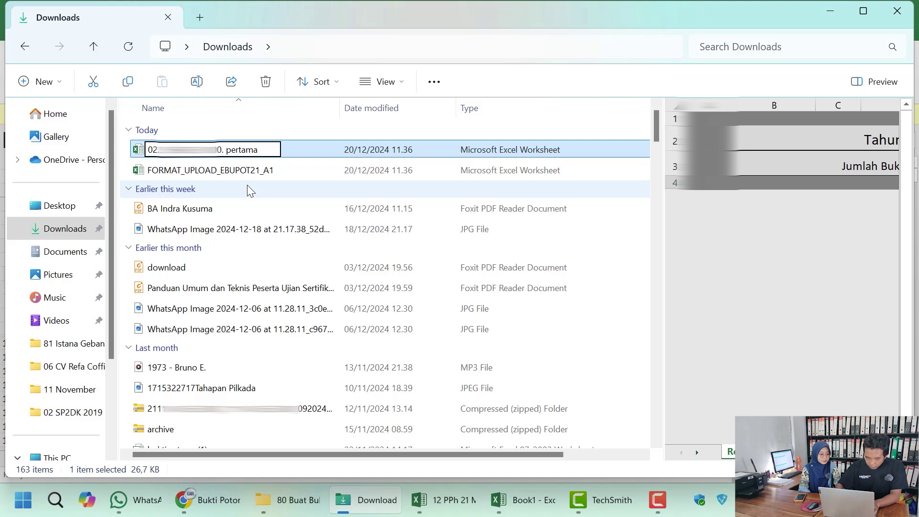
{"action": "key", "text": "BackSpace"}
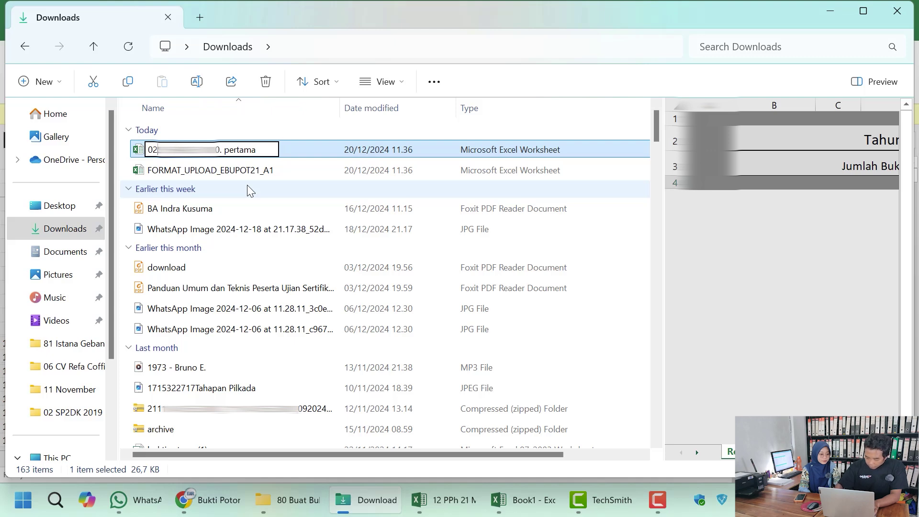
{"action": "key", "text": "Return"}
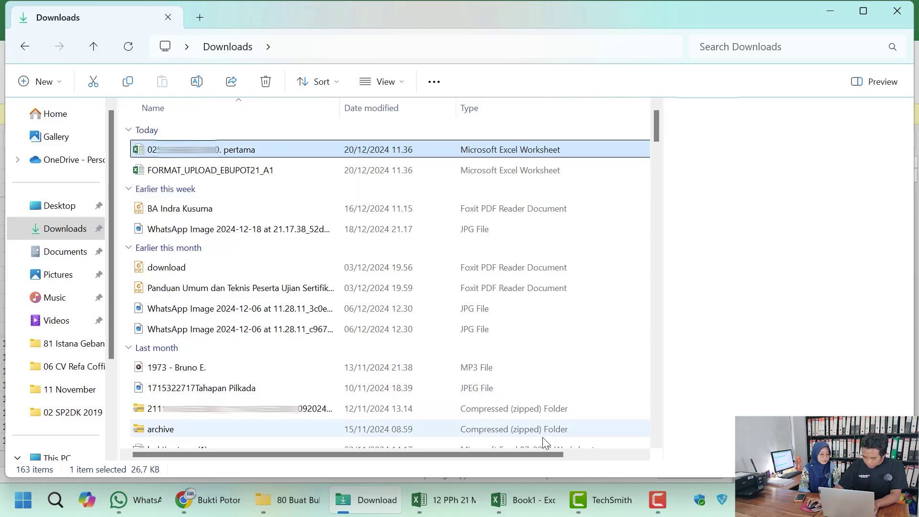
- Attach the renamed workbook ending in "pertama" from Downloads to the eBupot 21/26 import form and upload it
{"action": "left_click", "coordinate": [238, 506]}
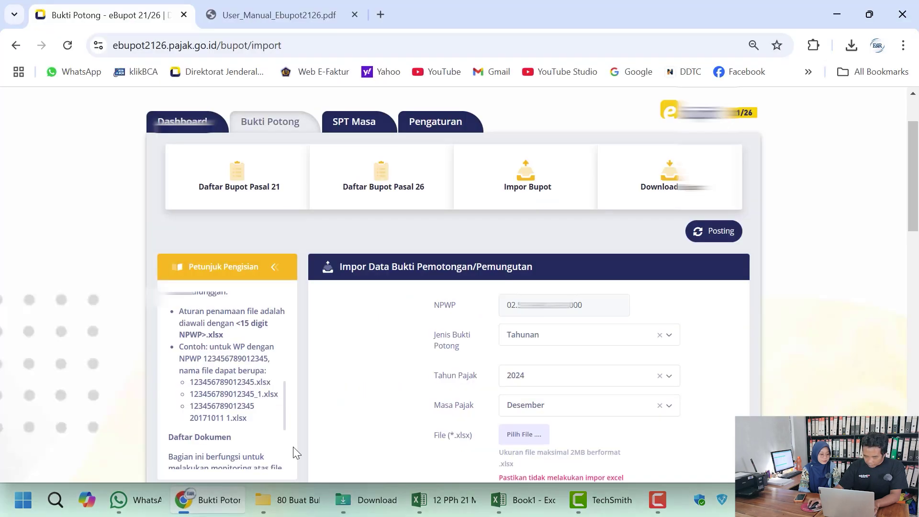
{"action": "left_click", "coordinate": [527, 430]}
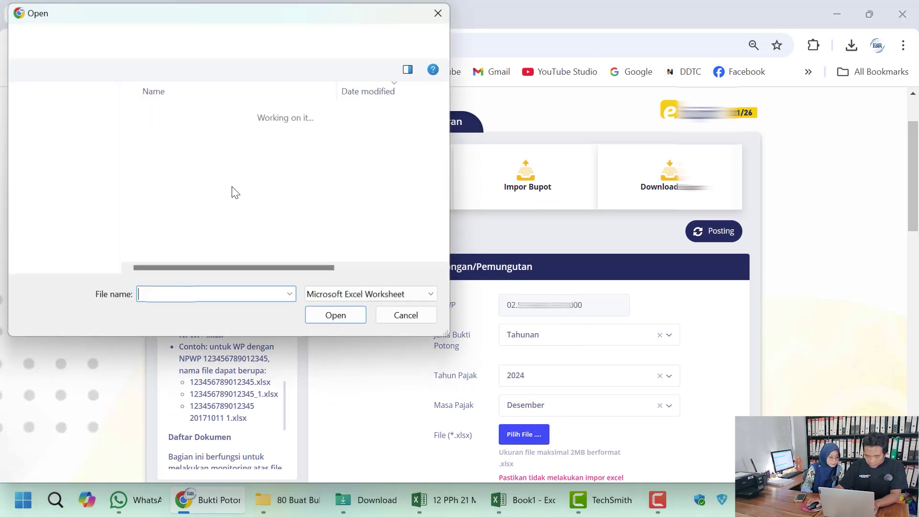
{"action": "left_click", "coordinate": [216, 133]}
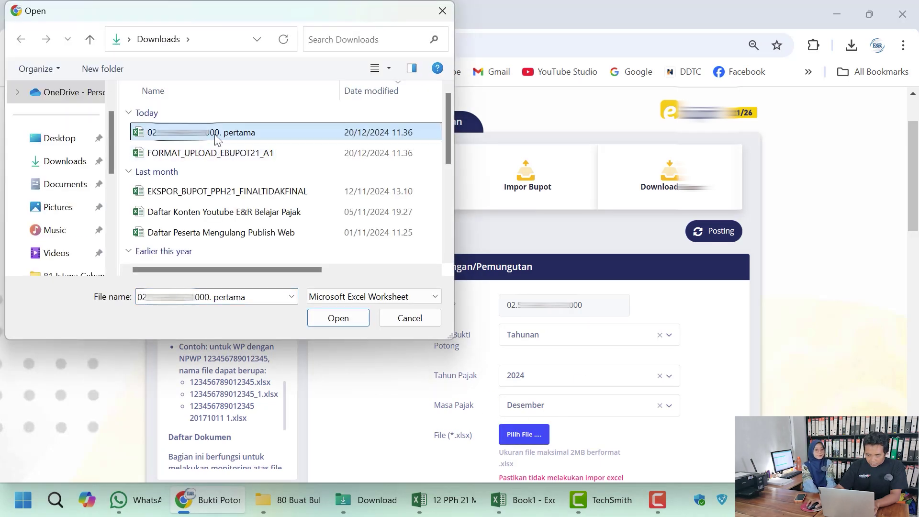
{"action": "left_click", "coordinate": [346, 312]}
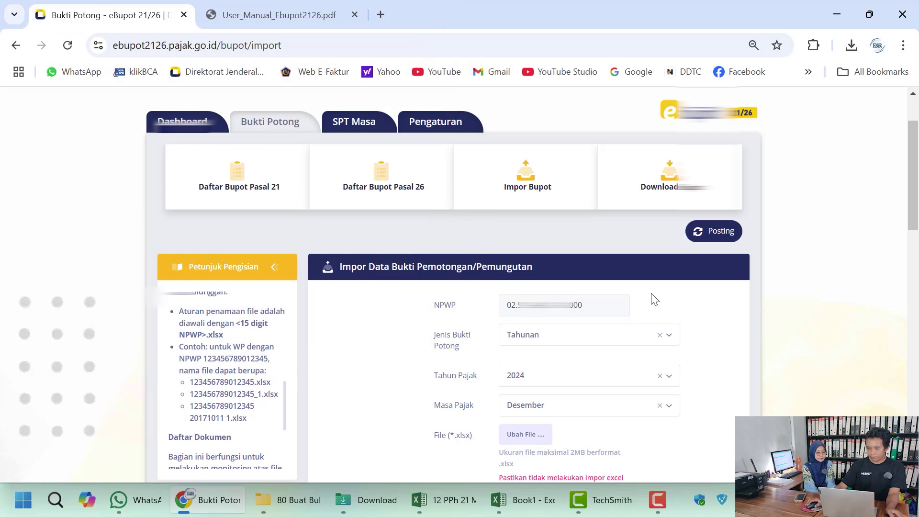
{"action": "scroll", "coordinate": [743, 320], "scroll_direction": "down", "scroll_amount": 4}
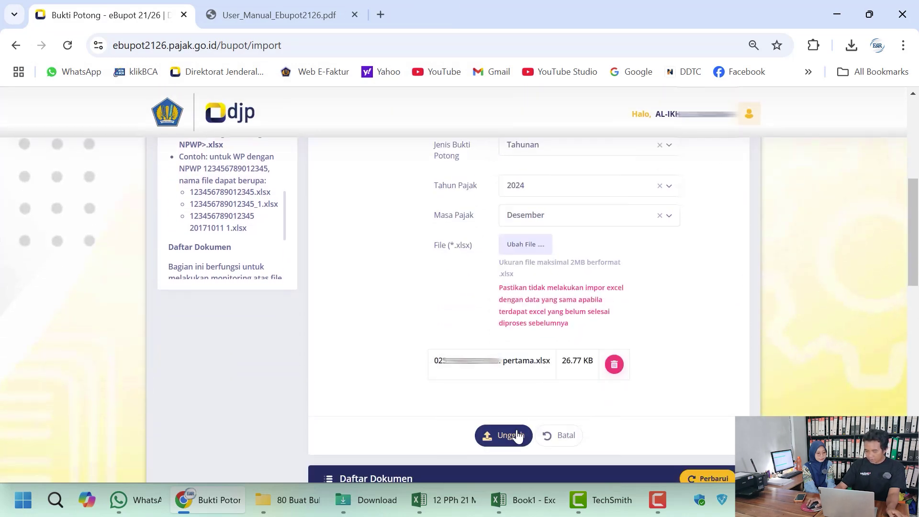
{"action": "left_click", "coordinate": [516, 438]}
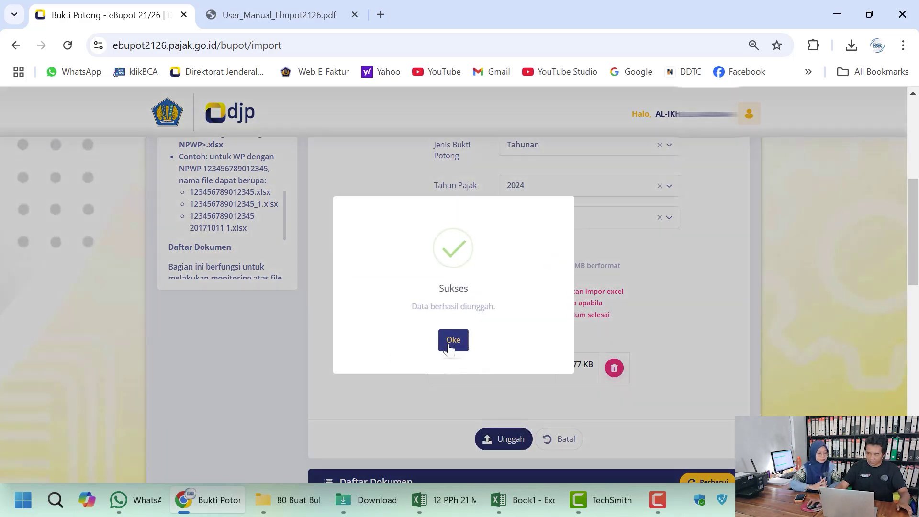
{"action": "left_click", "coordinate": [452, 340]}
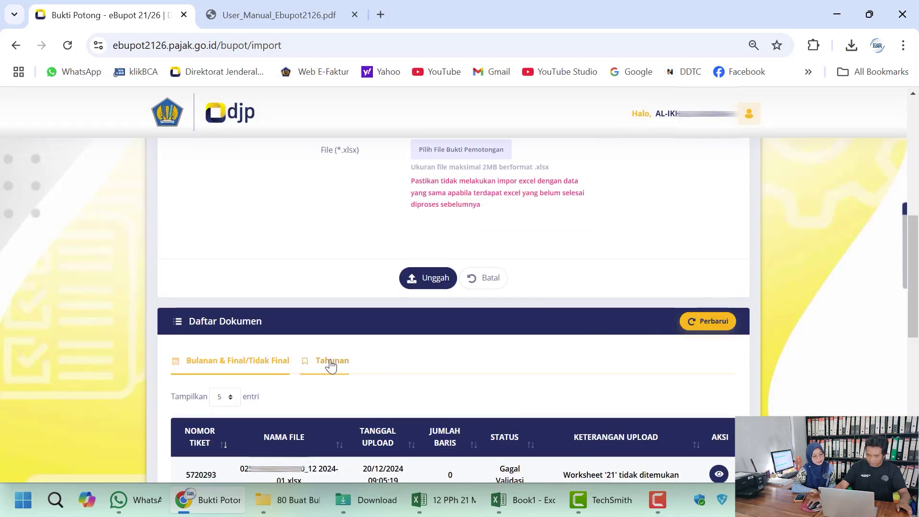
- Open the validation details of the newest upload in the Tahunan list of Daftar Dokumen
{"action": "left_click", "coordinate": [333, 361]}
{"action": "scroll", "coordinate": [593, 329], "scroll_direction": "down", "scroll_amount": 2}
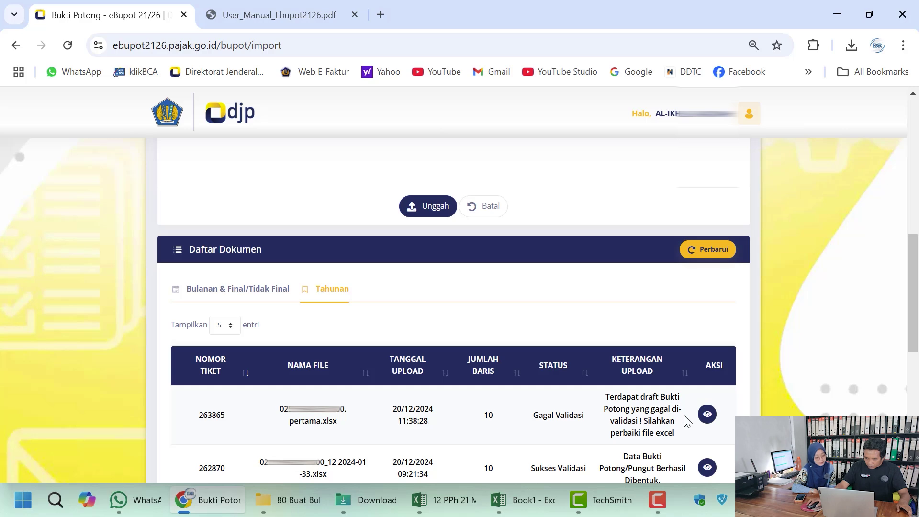
{"action": "scroll", "coordinate": [711, 421], "scroll_direction": "down", "scroll_amount": 2}
{"action": "left_click", "coordinate": [708, 417]}
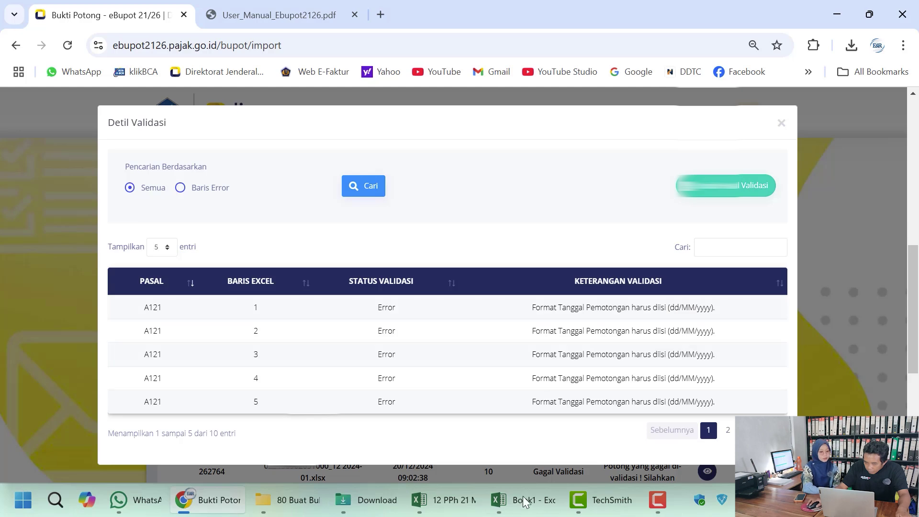
- Open the workbook ending in "pertama" from Downloads and check the Tgl Pemotongan dates and header note on sheet A1
{"action": "left_click", "coordinate": [264, 499]}
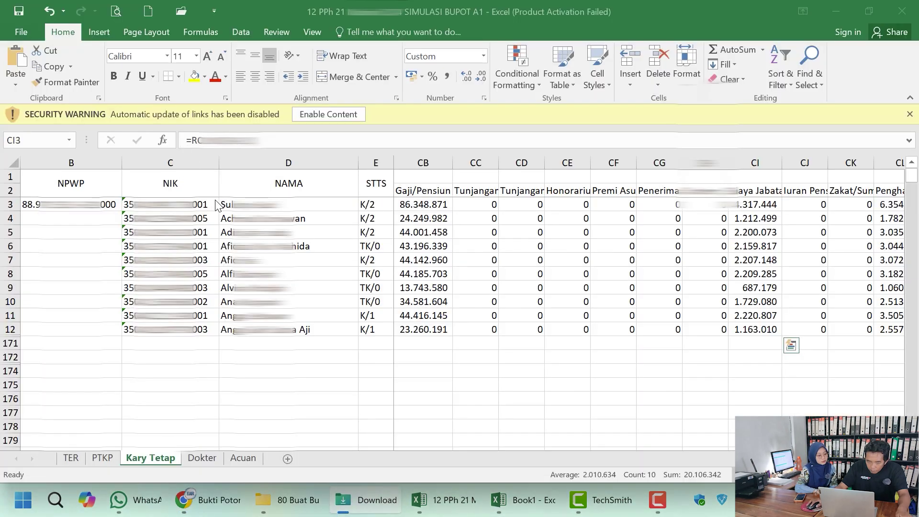
{"action": "left_click", "coordinate": [366, 497]}
{"action": "double_click", "coordinate": [231, 152]}
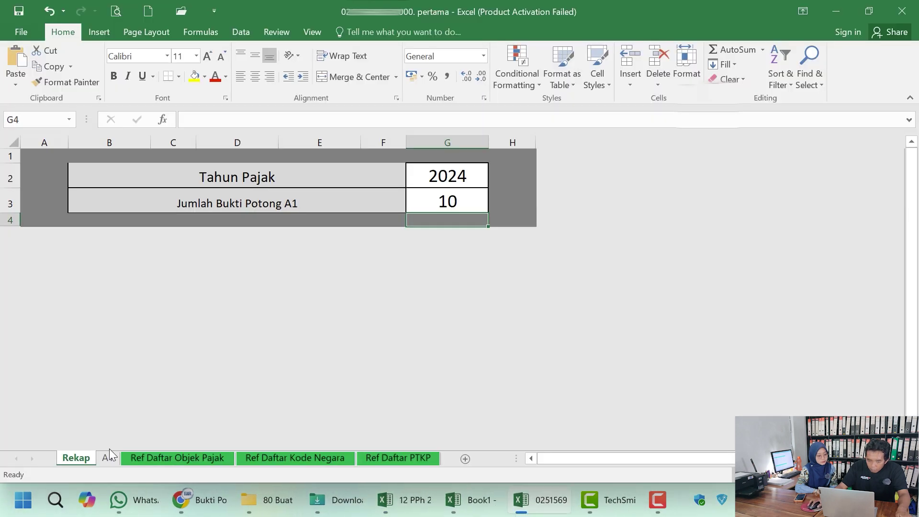
{"action": "left_click", "coordinate": [107, 458]}
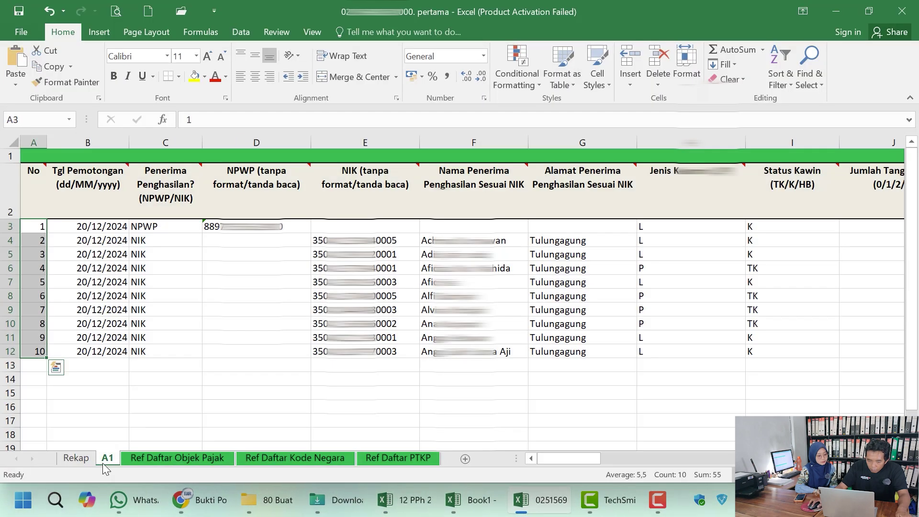
{"action": "left_click", "coordinate": [105, 230]}
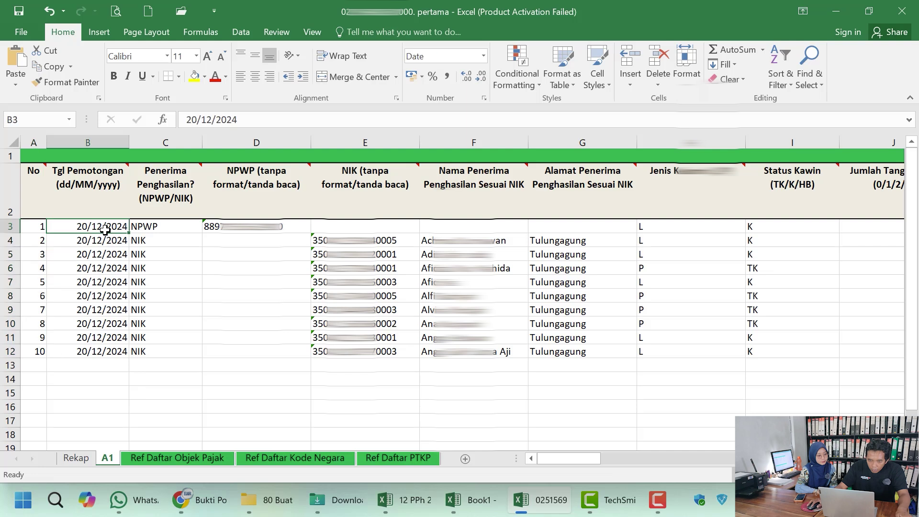
{"action": "left_click", "coordinate": [108, 254]}
{"action": "left_click", "coordinate": [109, 283]}
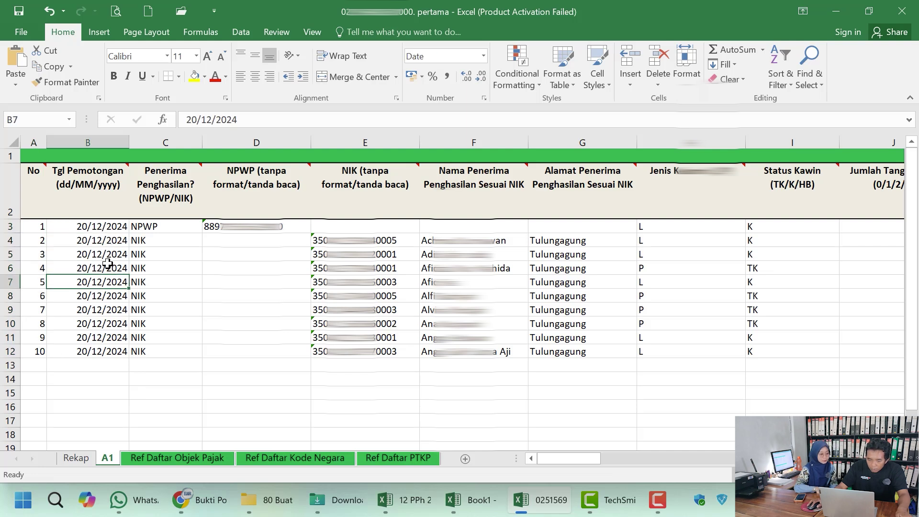
{"action": "left_click", "coordinate": [106, 228]}
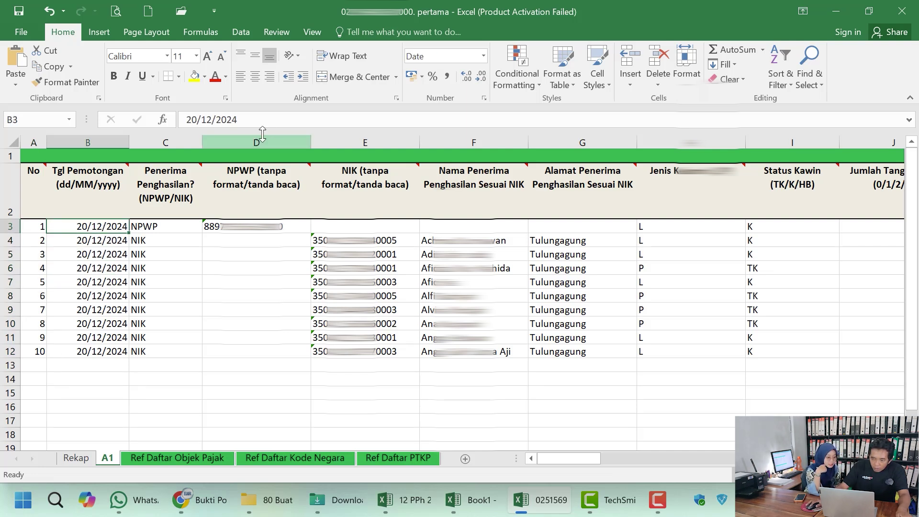
{"action": "left_click", "coordinate": [81, 188]}
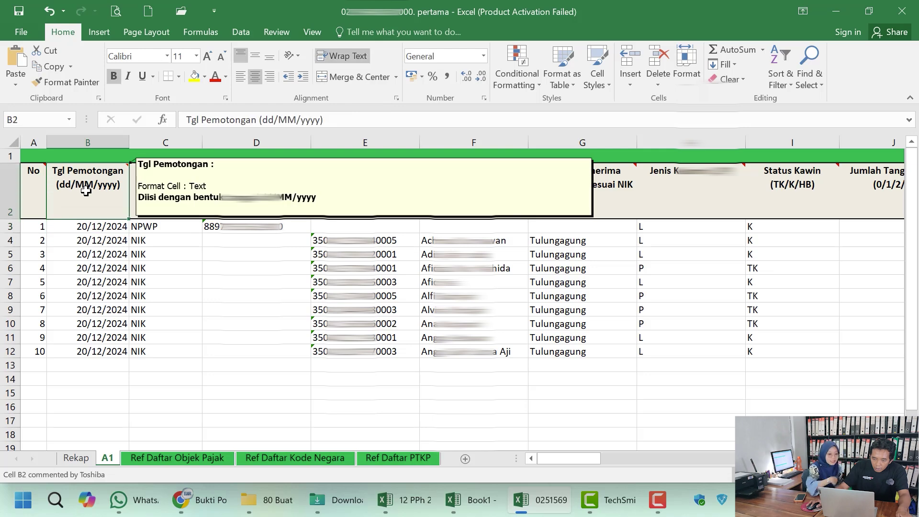
- Format cell B3 of the Tgl Pemotongan column as Text and re-enter its date as 20/12/2024
{"action": "left_click_drag", "start_coordinate": [82, 228], "coordinate": [98, 349]}
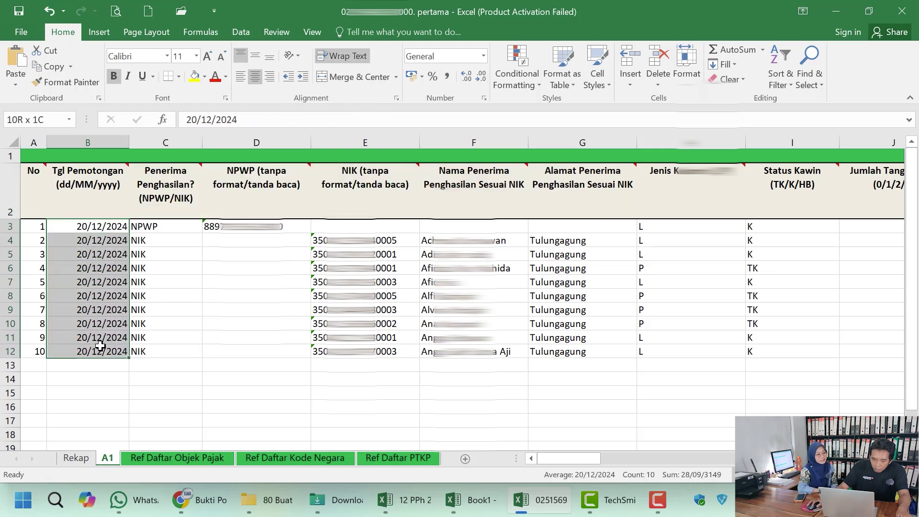
{"action": "left_click", "coordinate": [483, 56]}
{"action": "left_click", "coordinate": [431, 335]}
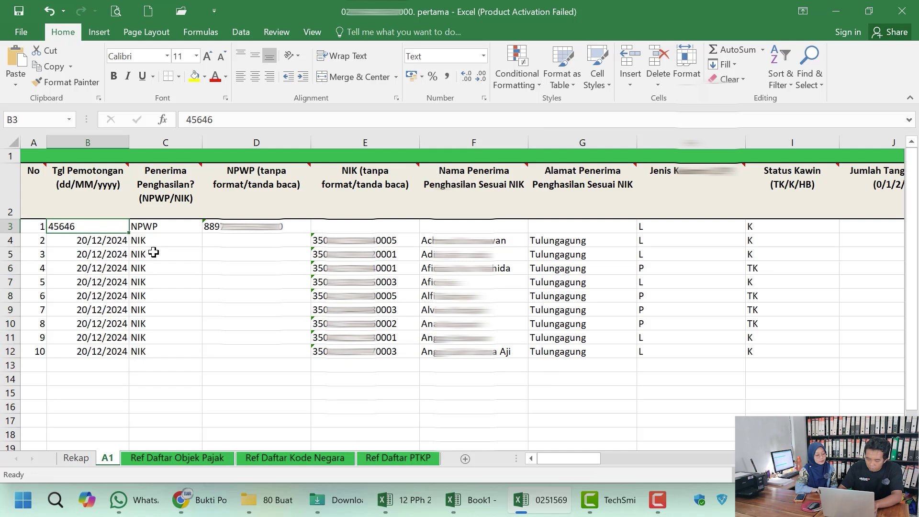
{"action": "type", "text": "20/"}
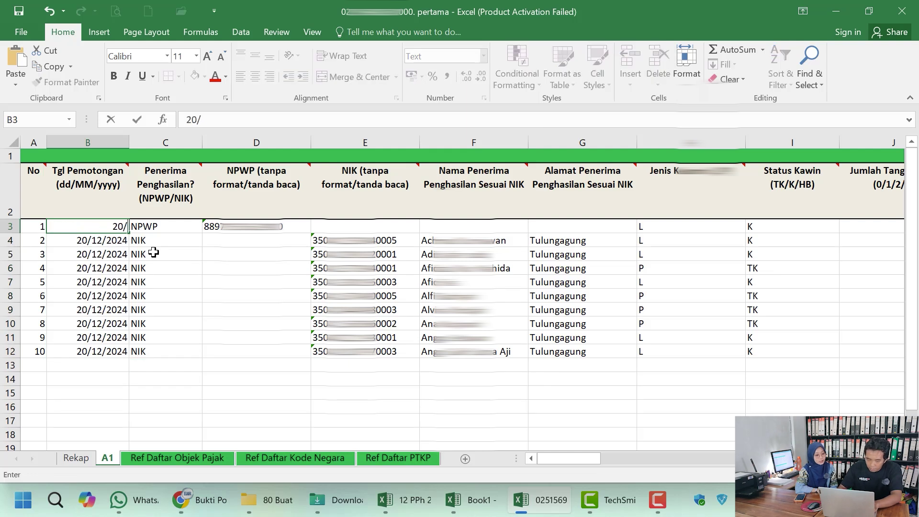
{"action": "type", "text": "12/2024"}
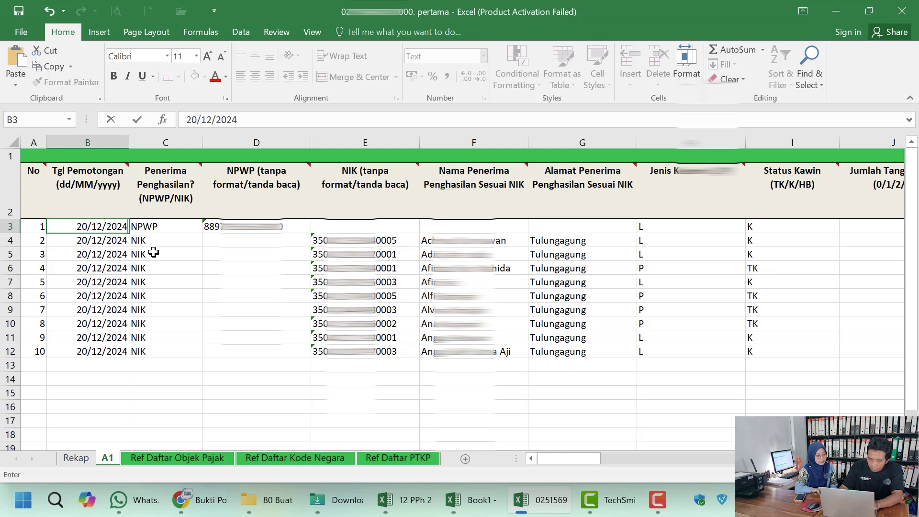
{"action": "key", "text": "Return"}
- Fill the B3 date down the Tgl Pemotongan column to row 12 as identical copies instead of a series
{"action": "left_click", "coordinate": [126, 230]}
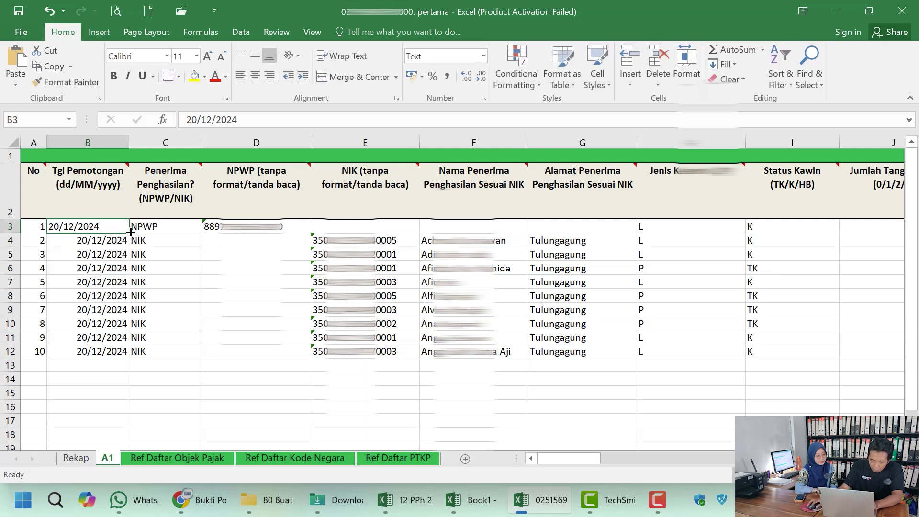
{"action": "double_click", "coordinate": [129, 232]}
{"action": "left_click", "coordinate": [144, 366]}
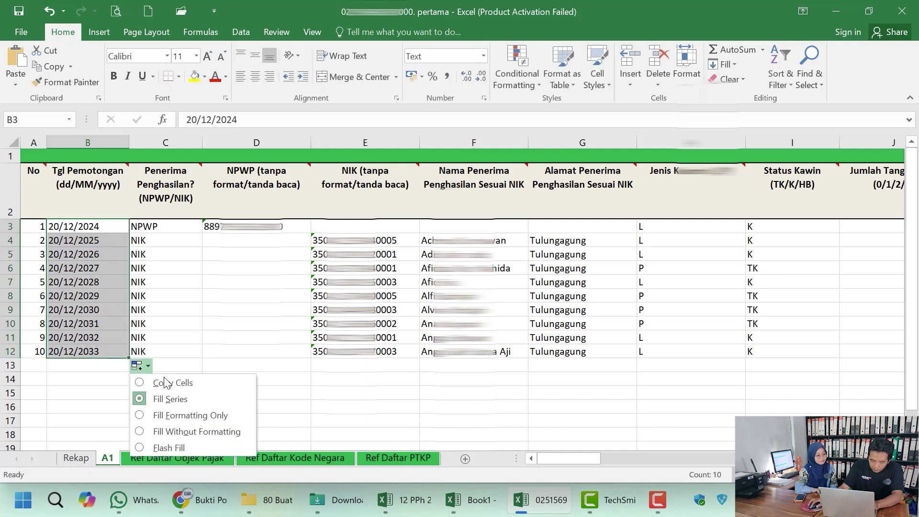
{"action": "left_click", "coordinate": [164, 382]}
{"action": "left_click", "coordinate": [124, 417]}
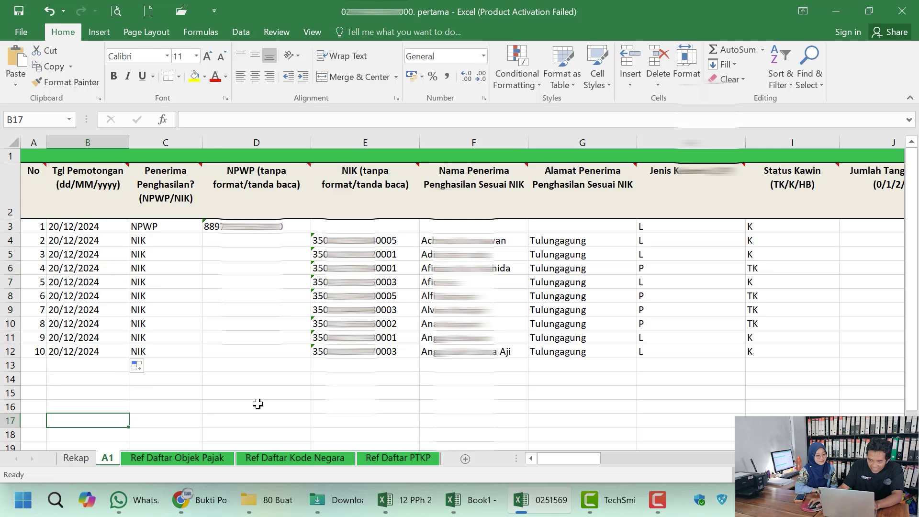
{"action": "left_click", "coordinate": [259, 404]}
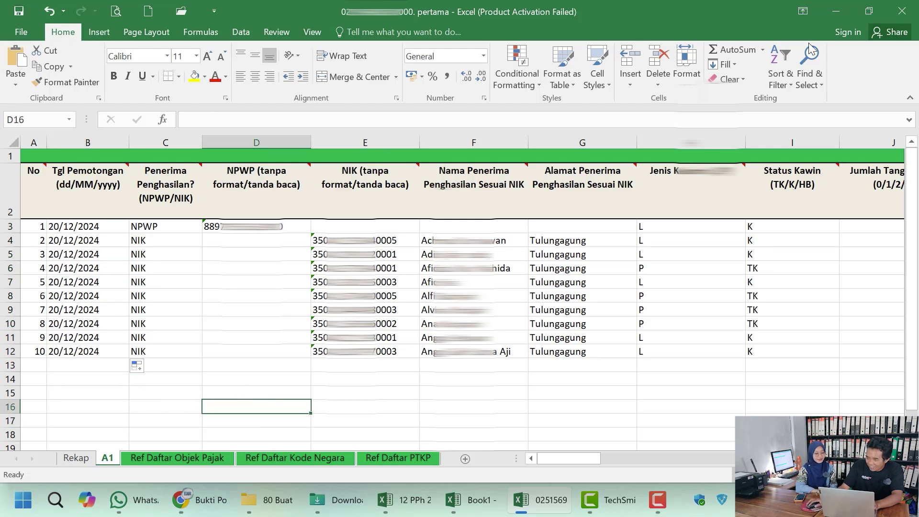
- Close the workbook in Excel, switch to the eBupot 21/26 page and close Detil Validasi to return to the import form
{"action": "left_click", "coordinate": [902, 11]}
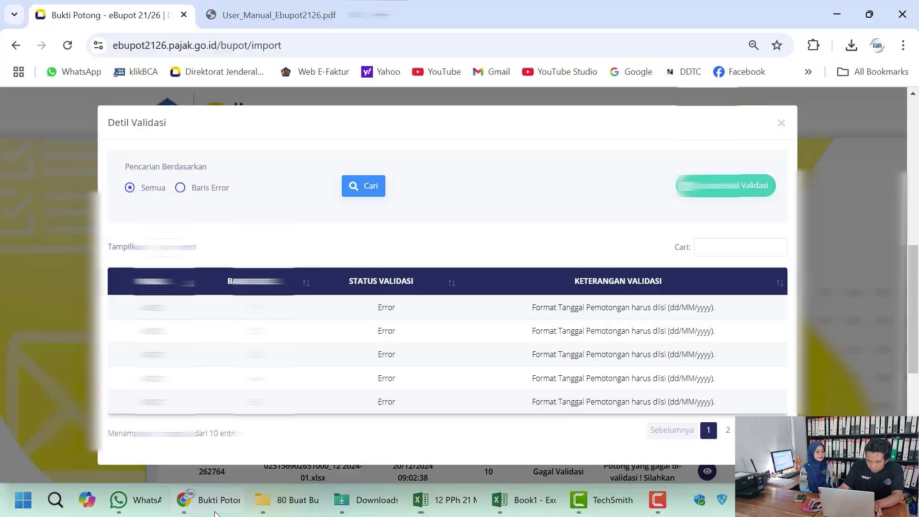
{"action": "left_click", "coordinate": [211, 500]}
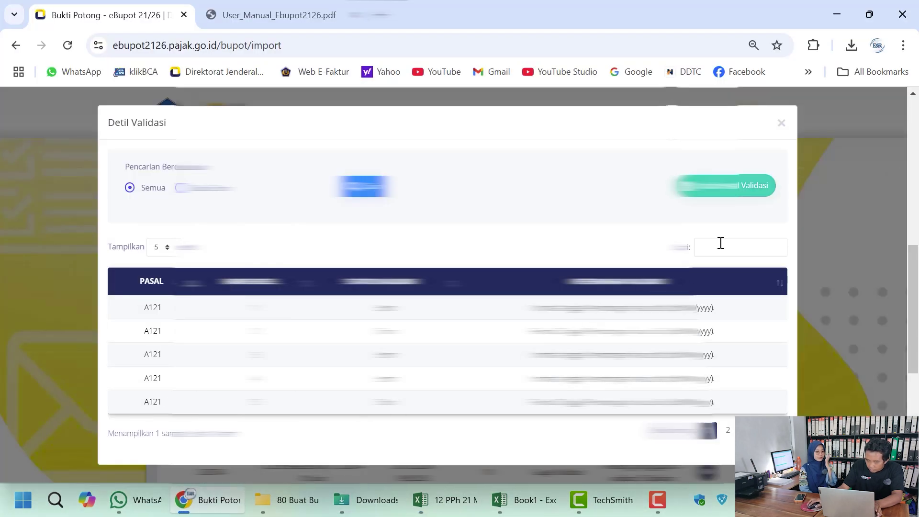
{"action": "left_click", "coordinate": [781, 123]}
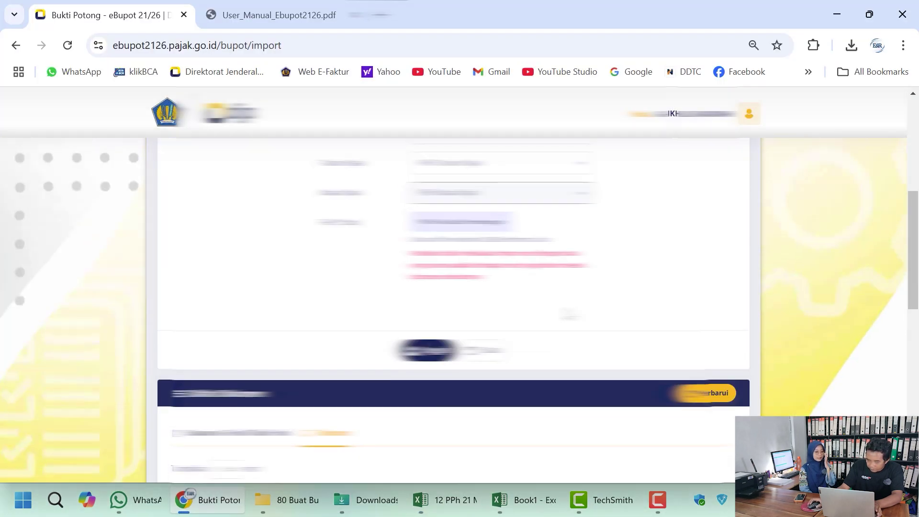
{"action": "scroll", "coordinate": [567, 313], "scroll_direction": "up", "scroll_amount": 3}
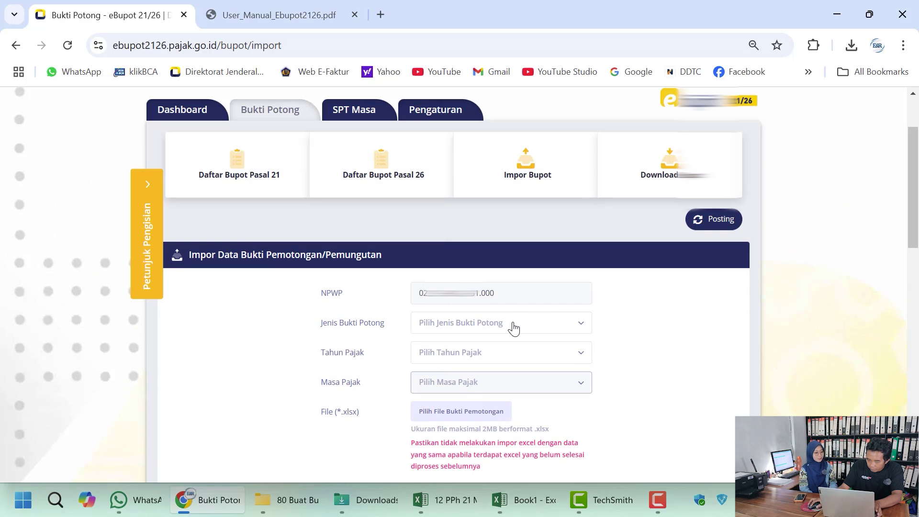
- Rename the upload workbook in Downloads by replacing "pertama" at the end of its file name with "kedua"
{"action": "left_click", "coordinate": [366, 500]}
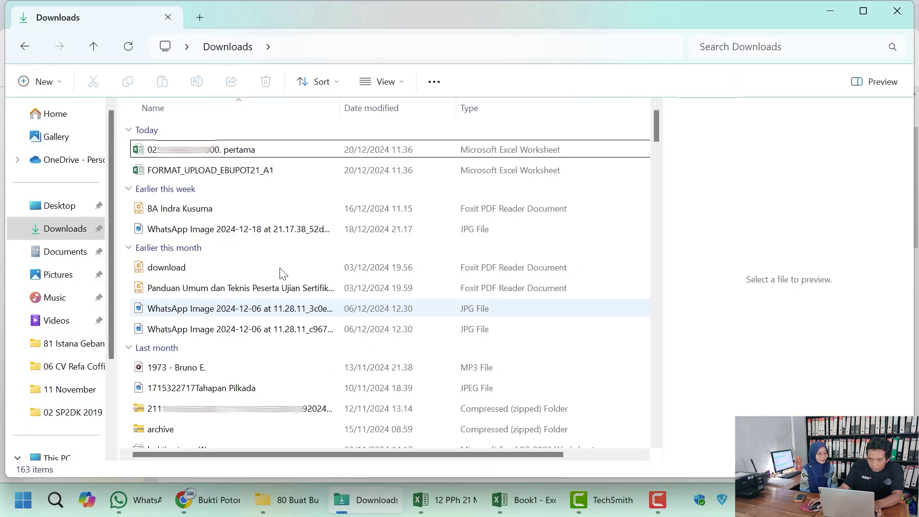
{"action": "left_click", "coordinate": [218, 150]}
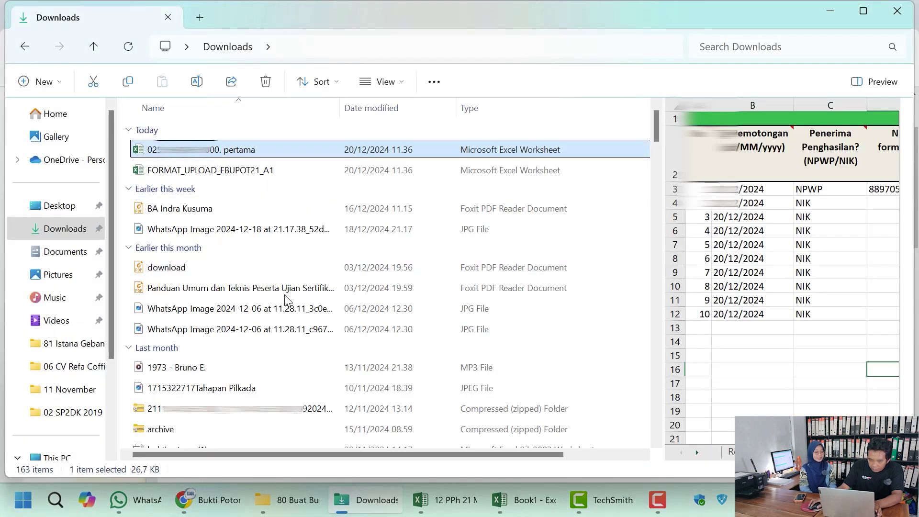
{"action": "right_click", "coordinate": [218, 151]}
{"action": "left_click", "coordinate": [290, 168]}
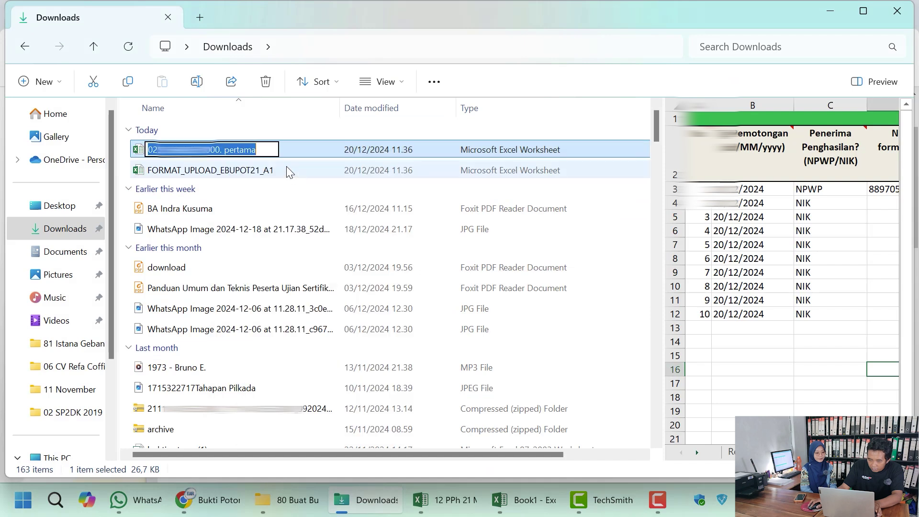
{"action": "left_click", "coordinate": [254, 151]}
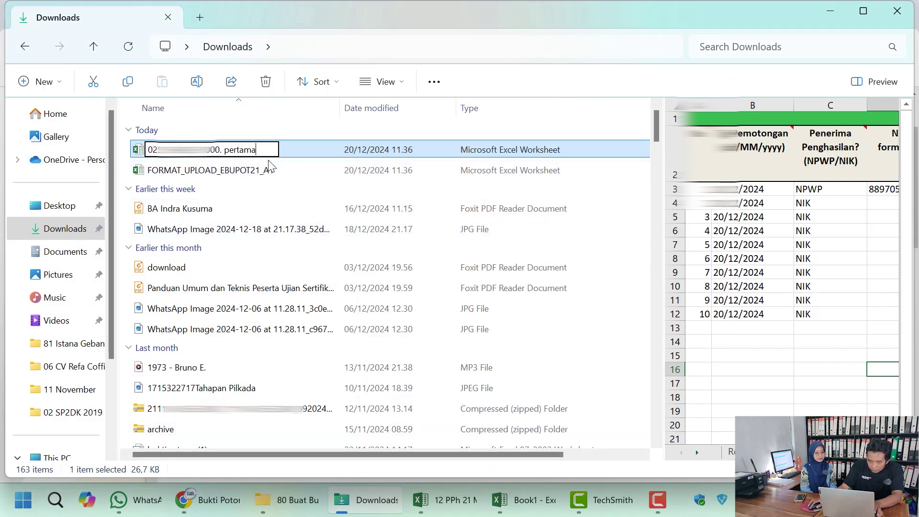
{"action": "type", "text": "1"}
{"action": "key", "text": "BackSpace"}
{"action": "key", "text": "BackSpace"}
{"action": "key", "text": "BackSpace"}
{"action": "key", "text": "BackSpace"}
{"action": "key", "text": "BackSpace"}
{"action": "key", "text": "BackSpace"}
{"action": "key", "text": "BackSpace"}
{"action": "key", "text": "BackSpace"}
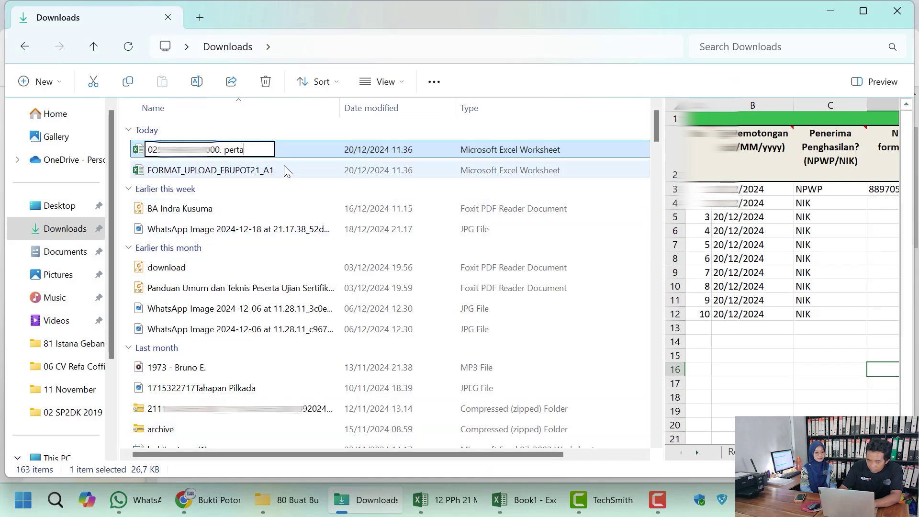
{"action": "type", "text": "kedua"}
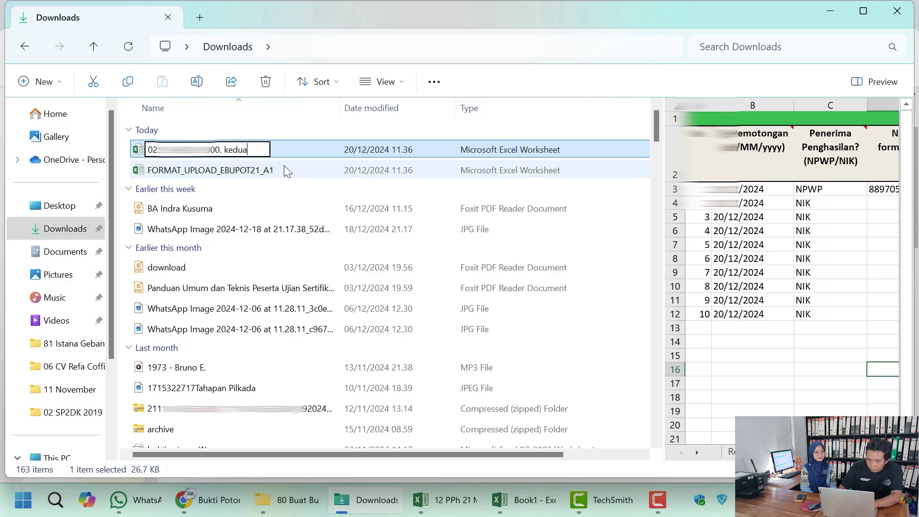
{"action": "key", "text": "Return"}
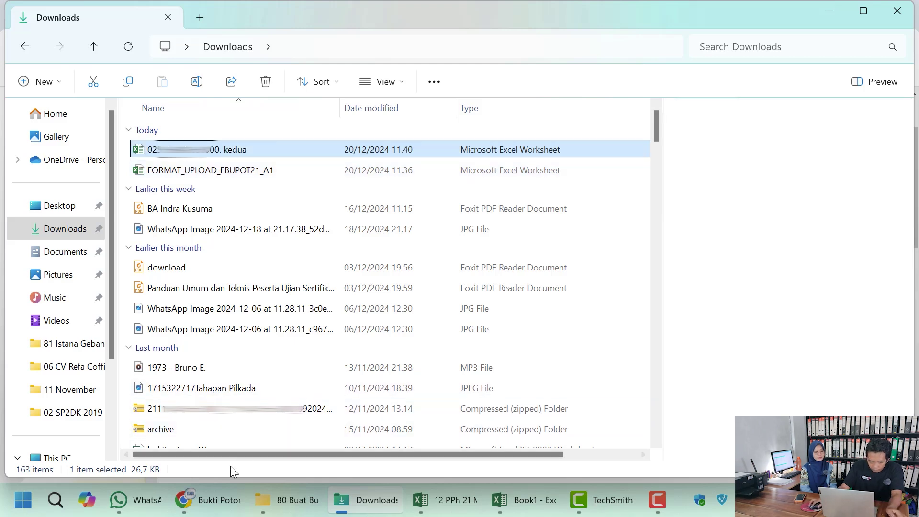
- Switch to the eBupot 21/26 import form and set Jenis Bukti Potong to Tahunan and Tahun Pajak to 2024
{"action": "left_click", "coordinate": [208, 500]}
{"action": "left_click", "coordinate": [445, 324]}
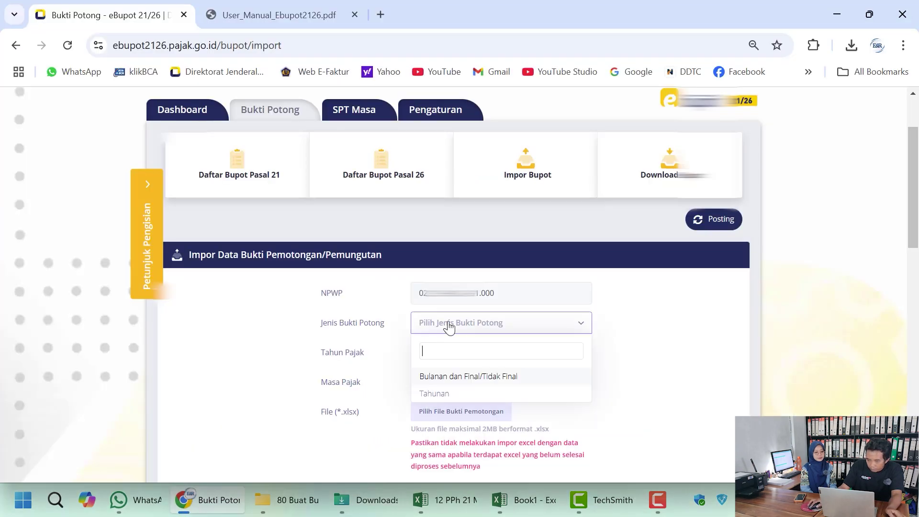
{"action": "left_click", "coordinate": [447, 392]}
{"action": "left_click", "coordinate": [455, 360]}
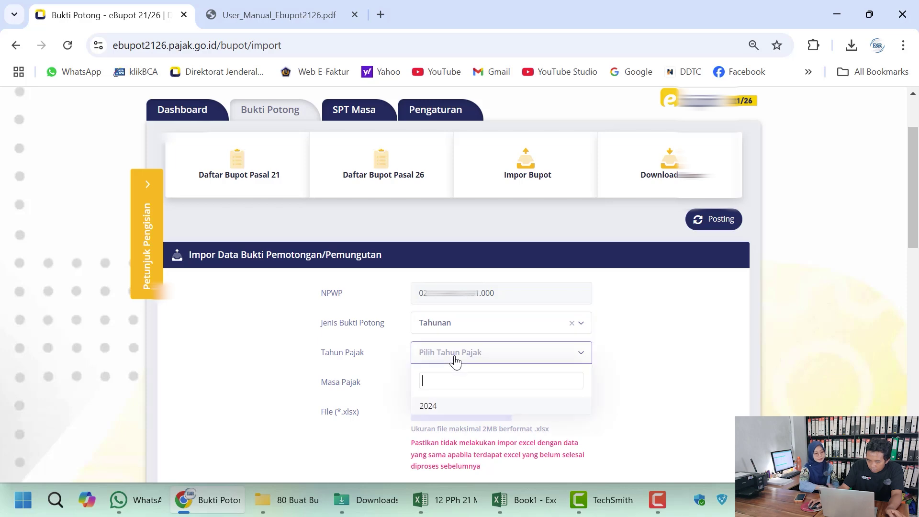
{"action": "left_click", "coordinate": [447, 404]}
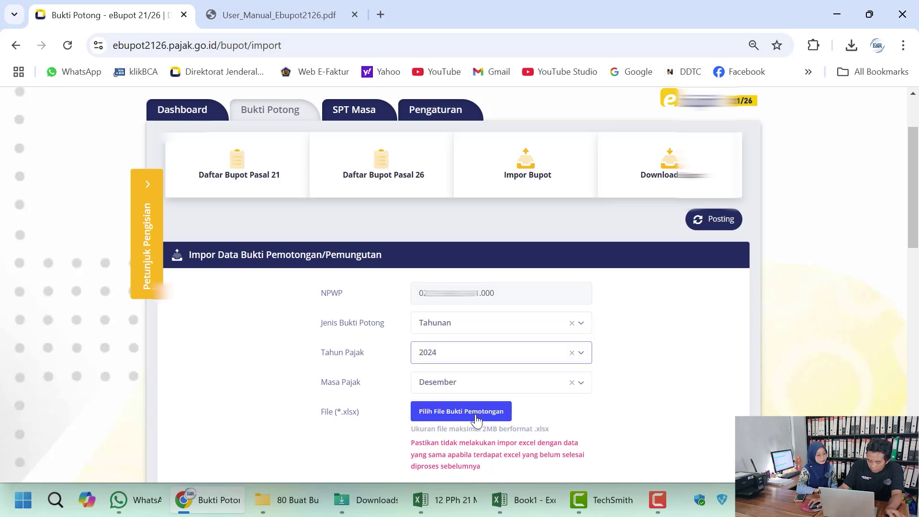
- Attach the workbook ending in "kedua" from Downloads to the import form and upload it
{"action": "left_click", "coordinate": [472, 415]}
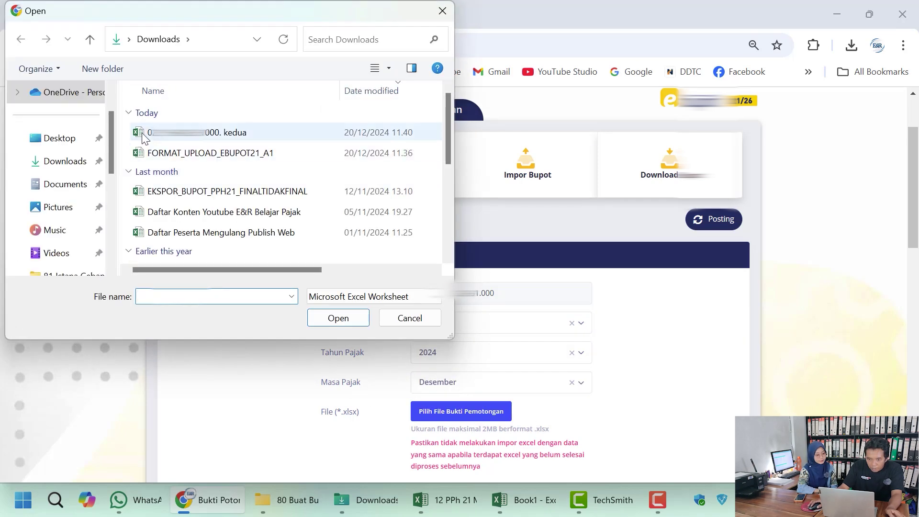
{"action": "left_click", "coordinate": [150, 129]}
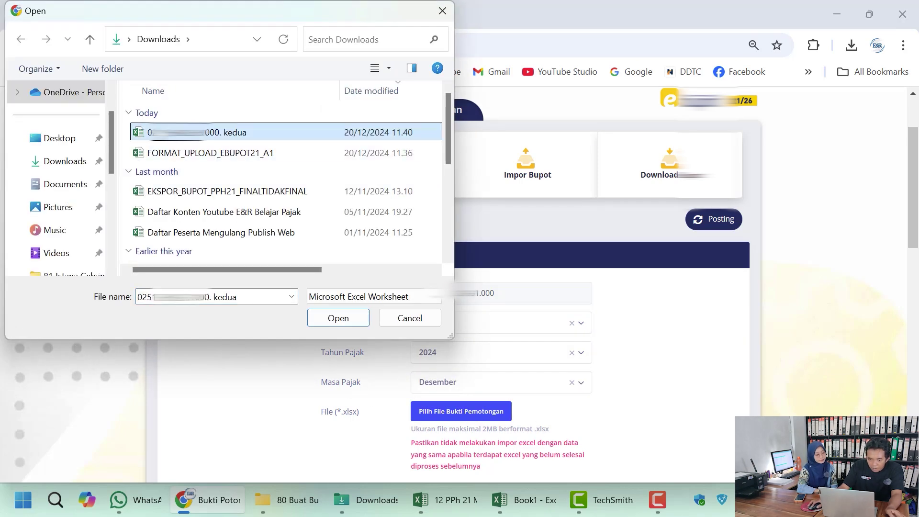
{"action": "left_click", "coordinate": [348, 320]}
{"action": "scroll", "coordinate": [518, 343], "scroll_direction": "down", "scroll_amount": 4}
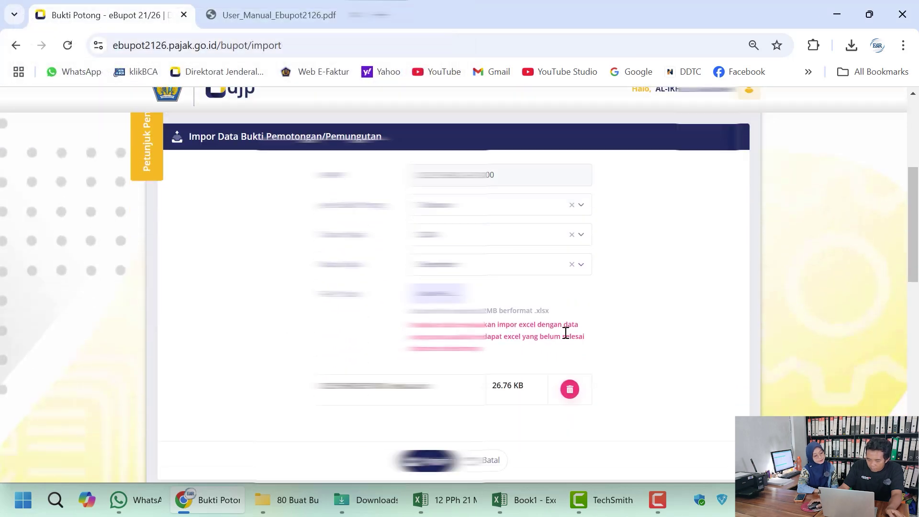
{"action": "left_click", "coordinate": [412, 392]}
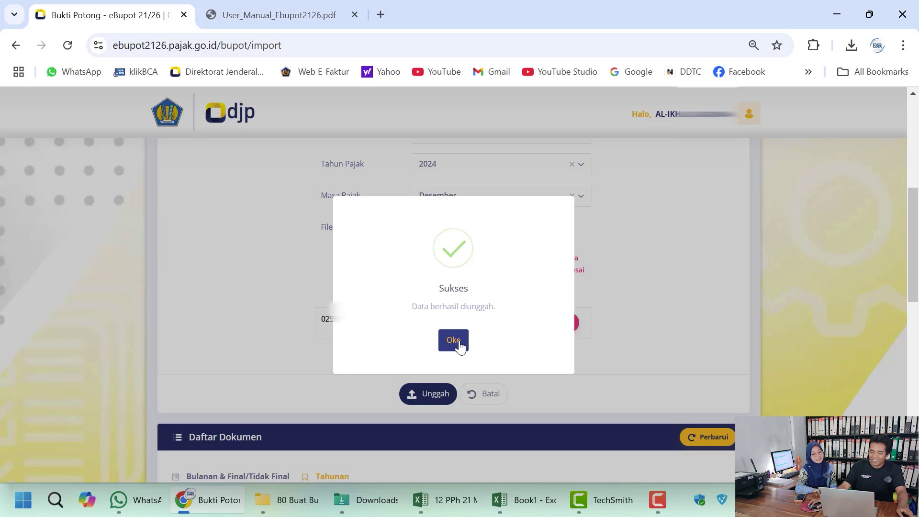
{"action": "left_click", "coordinate": [453, 339]}
- Check the validation status of the "kedua" upload in Daftar Dokumen and review its row-by-row Detil Validasi
{"action": "scroll", "coordinate": [635, 332], "scroll_direction": "down", "scroll_amount": 2}
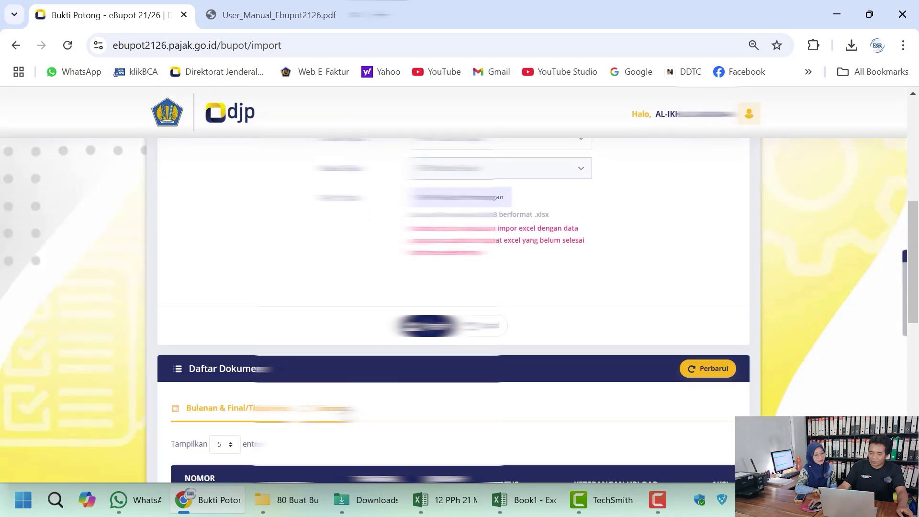
{"action": "scroll", "coordinate": [638, 381], "scroll_direction": "down", "scroll_amount": 3}
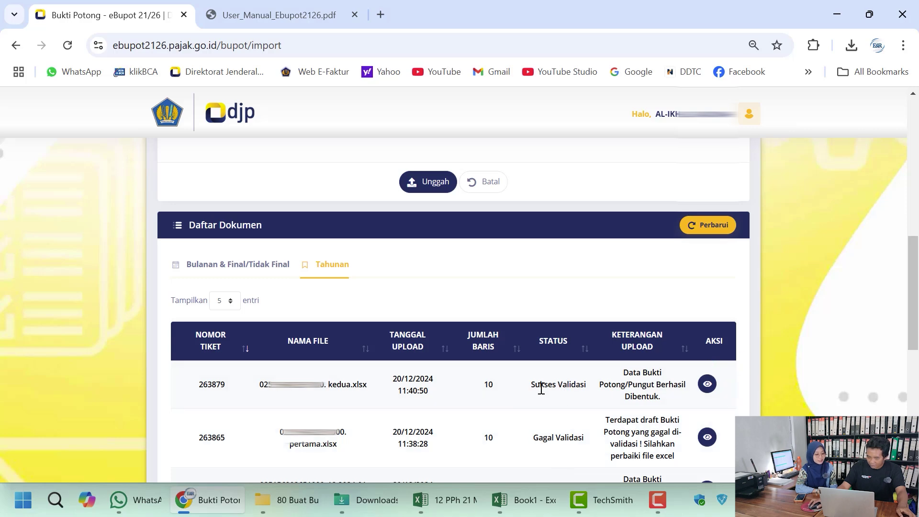
{"action": "left_click_drag", "start_coordinate": [541, 388], "coordinate": [569, 393]}
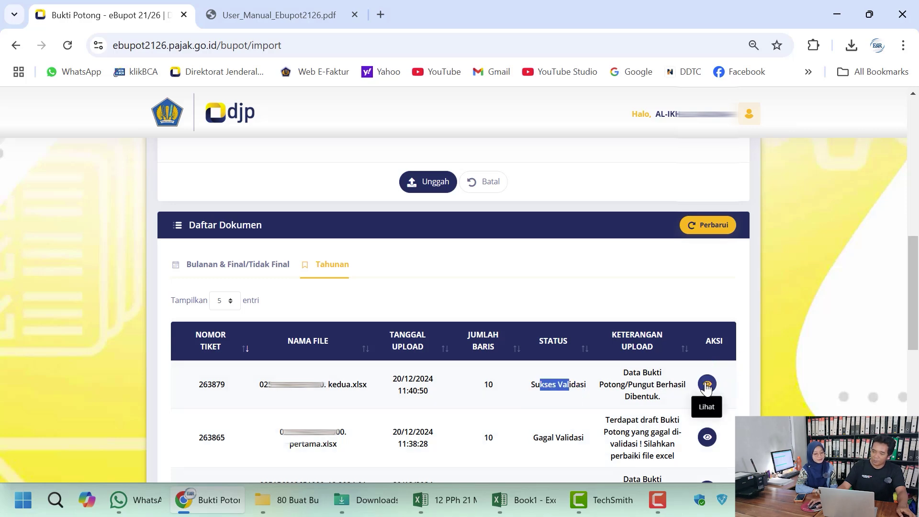
{"action": "left_click", "coordinate": [707, 384]}
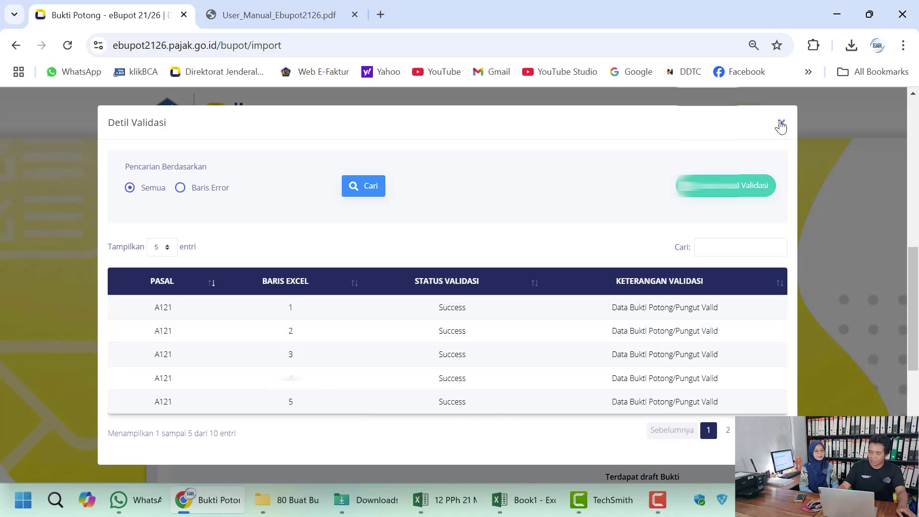
{"action": "left_click", "coordinate": [781, 123]}
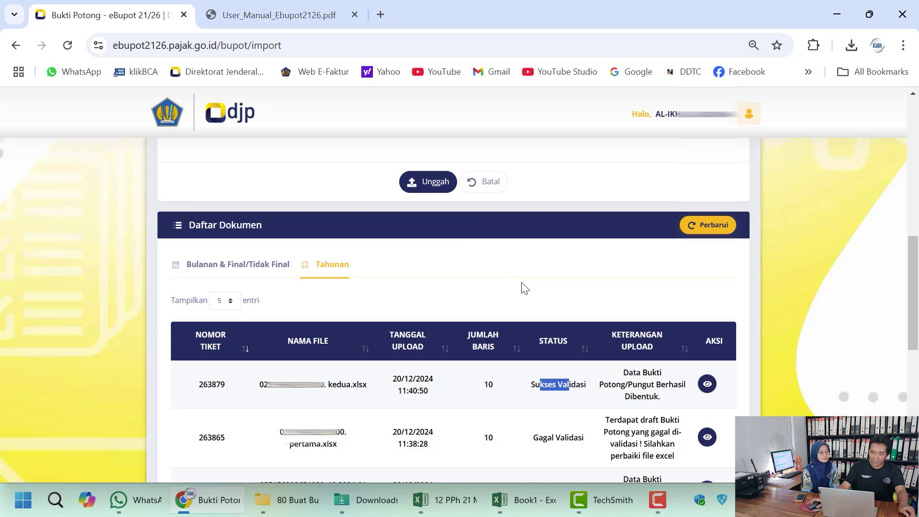
- Open Daftar Bupot Pasal 21 and show its Tahunan withholding slips
{"action": "scroll", "coordinate": [522, 286], "scroll_direction": "up", "scroll_amount": 5}
{"action": "scroll", "coordinate": [522, 287], "scroll_direction": "up", "scroll_amount": 4}
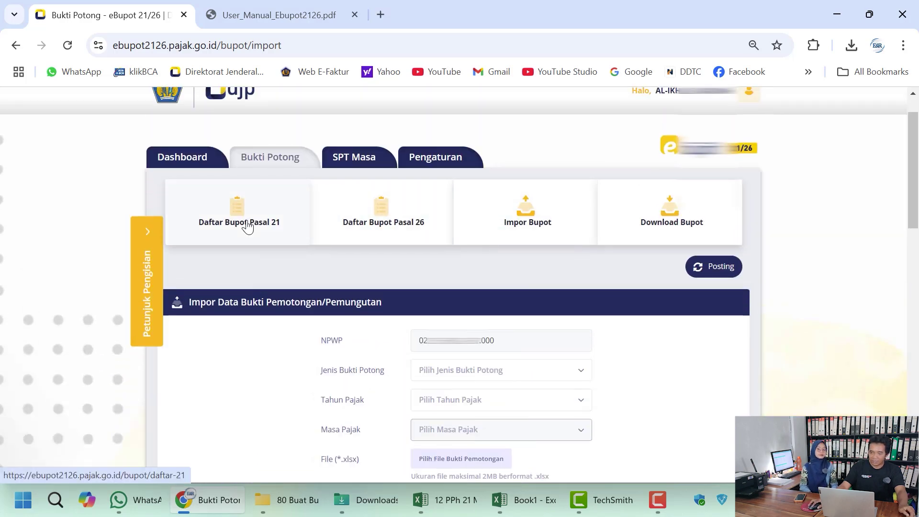
{"action": "left_click", "coordinate": [248, 228]}
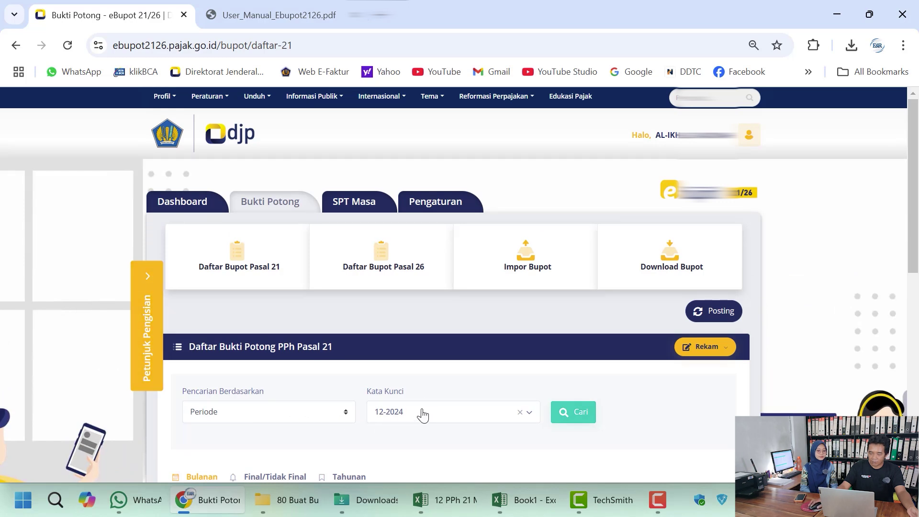
{"action": "scroll", "coordinate": [420, 430], "scroll_direction": "down", "scroll_amount": 2}
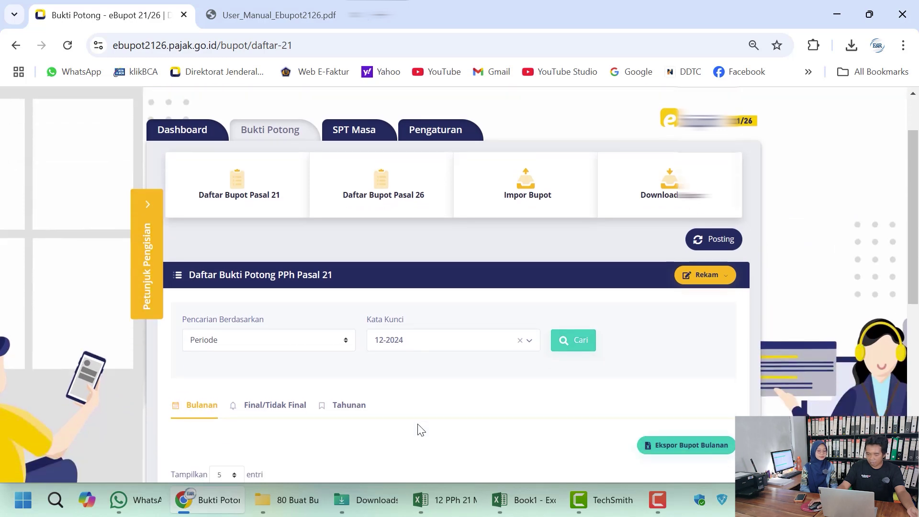
{"action": "left_click", "coordinate": [353, 406]}
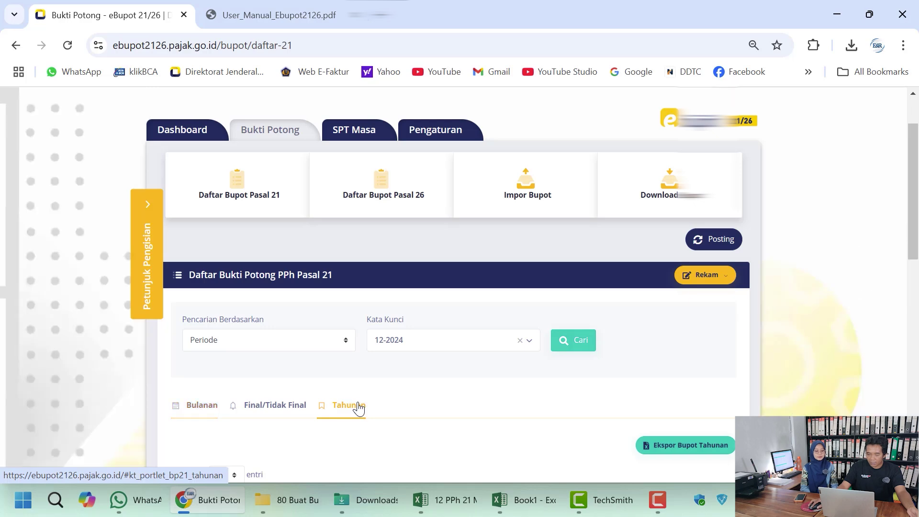
- Review the imported annual slips for period 01-12/2024, from their amounts across to their posting status and row actions
{"action": "scroll", "coordinate": [442, 391], "scroll_direction": "down", "scroll_amount": 7}
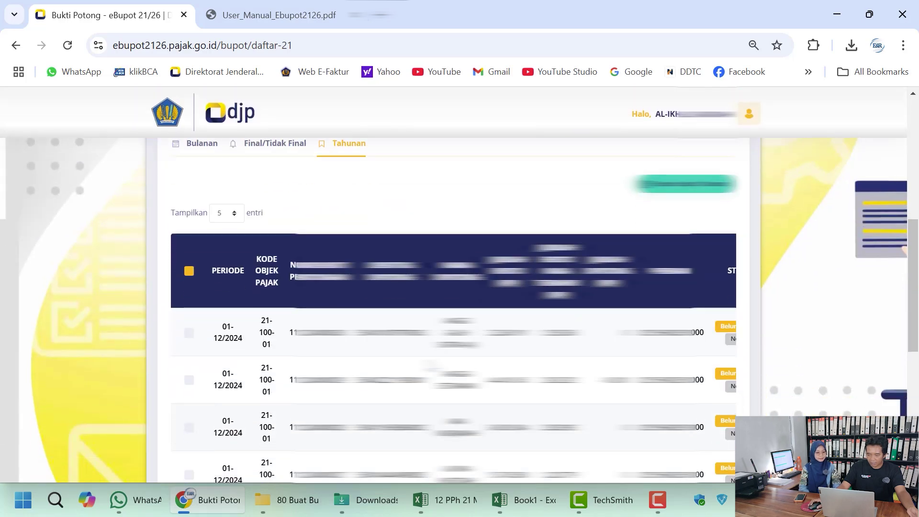
{"action": "scroll", "coordinate": [601, 364], "scroll_direction": "down", "scroll_amount": 2}
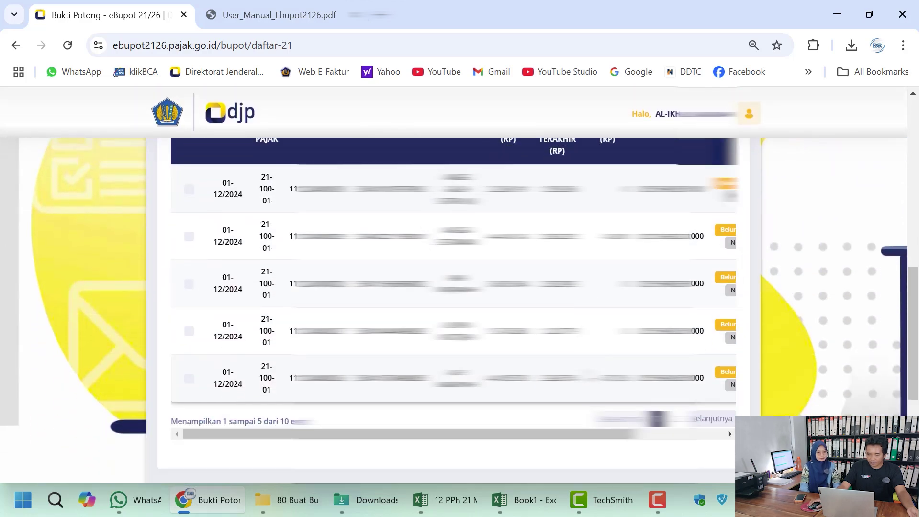
{"action": "scroll", "coordinate": [615, 255], "scroll_direction": "up", "scroll_amount": 2}
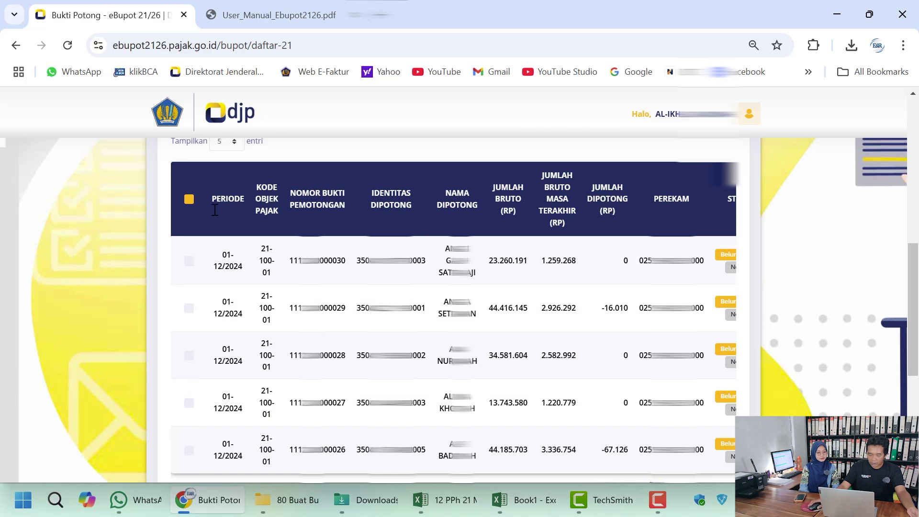
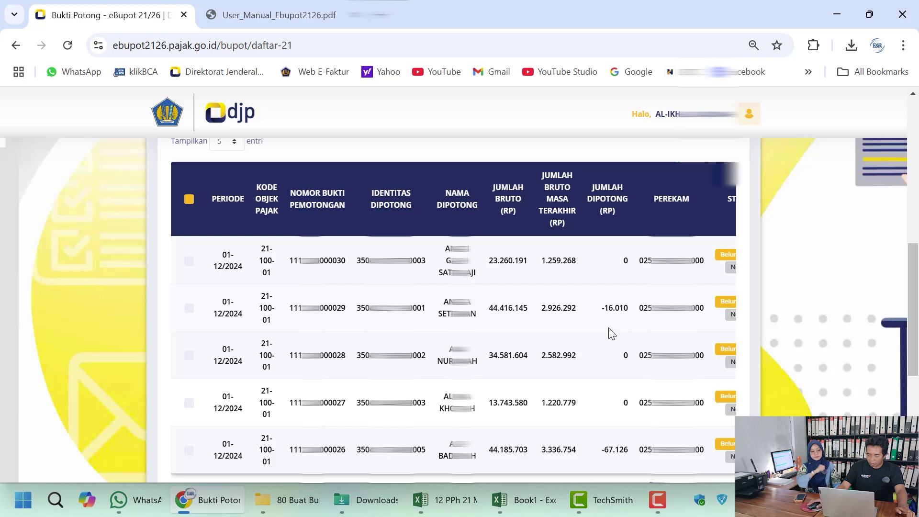
{"action": "scroll", "coordinate": [620, 335], "scroll_direction": "down", "scroll_amount": 2}
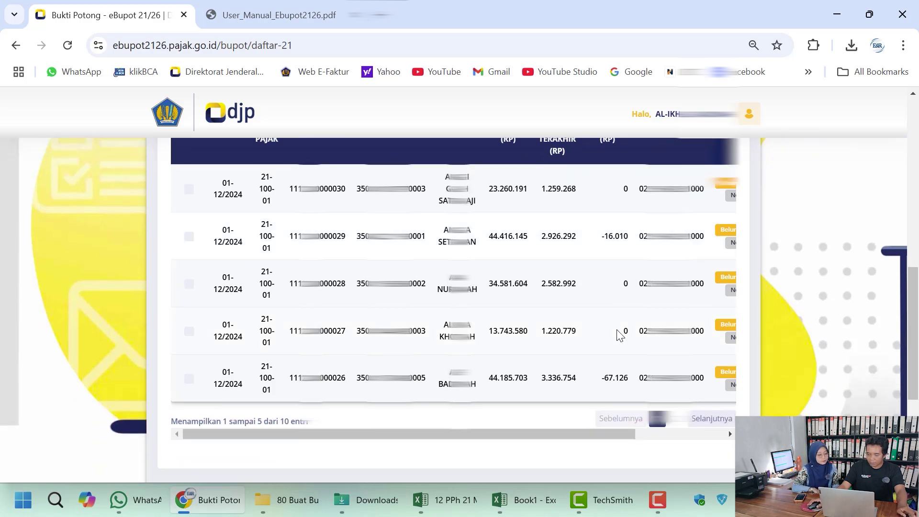
{"action": "left_click_drag", "start_coordinate": [630, 437], "coordinate": [748, 408]}
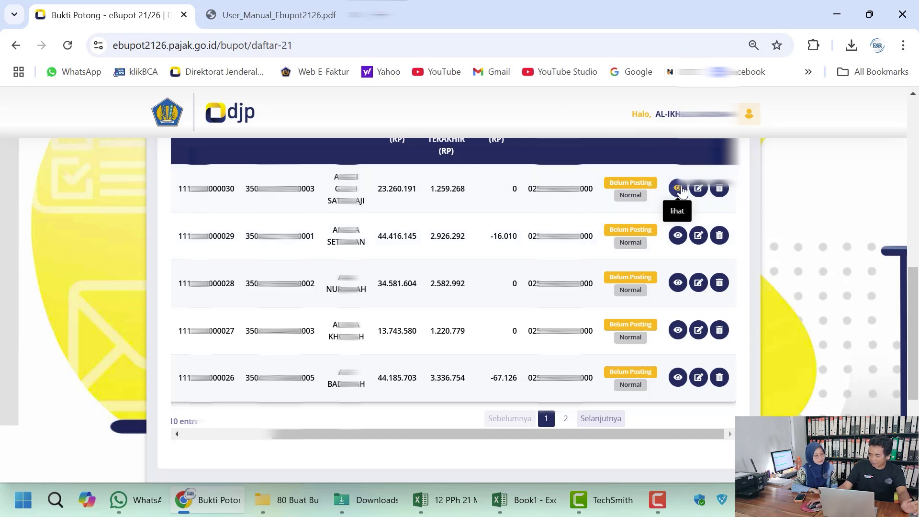
- Save the PDF of the first annual slip to Downloads as download (2) and open it in Foxit PDF Reader
{"action": "left_click", "coordinate": [678, 188]}
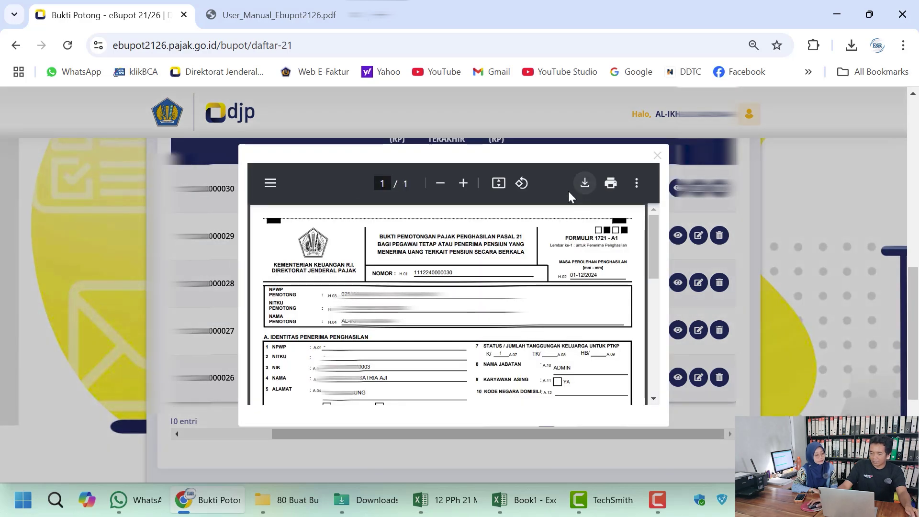
{"action": "left_click", "coordinate": [585, 183]}
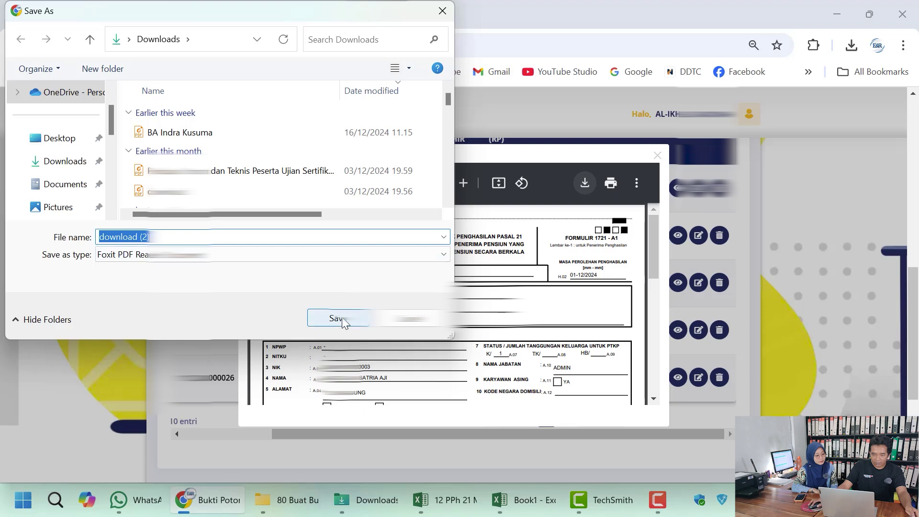
{"action": "left_click", "coordinate": [341, 322]}
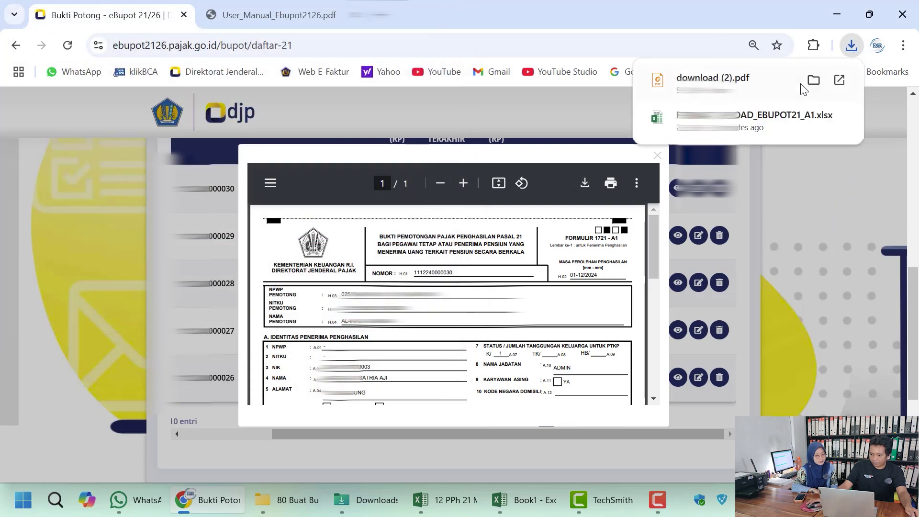
{"action": "left_click", "coordinate": [814, 79]}
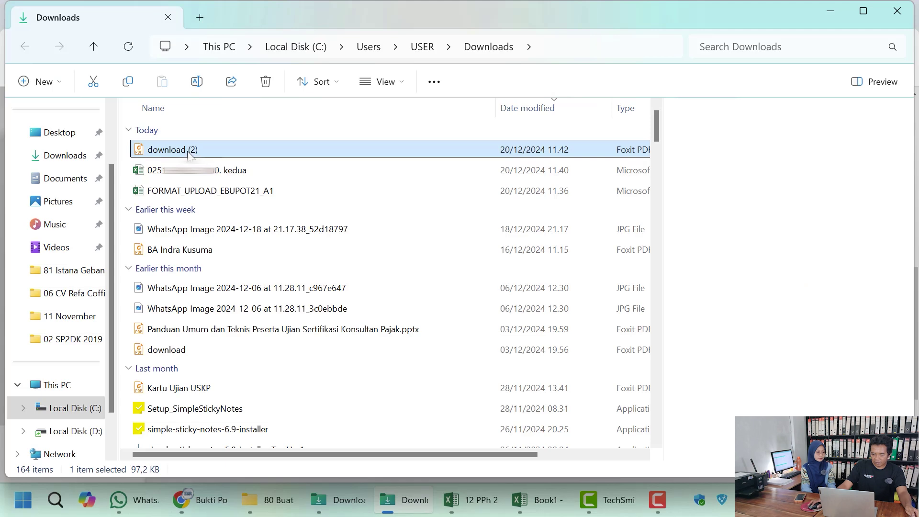
{"action": "double_click", "coordinate": [189, 151]}
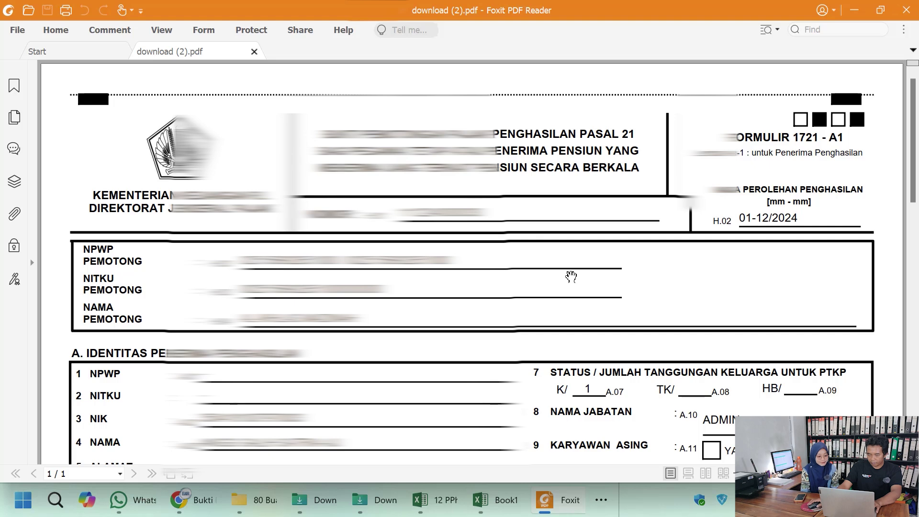
- Examine the downloaded Formulir 1721-A1, covering the withholder data, the recipient's identity and the PPh Pasal 21 income breakdown
{"action": "scroll", "coordinate": [570, 275], "scroll_direction": "down", "scroll_amount": 3}
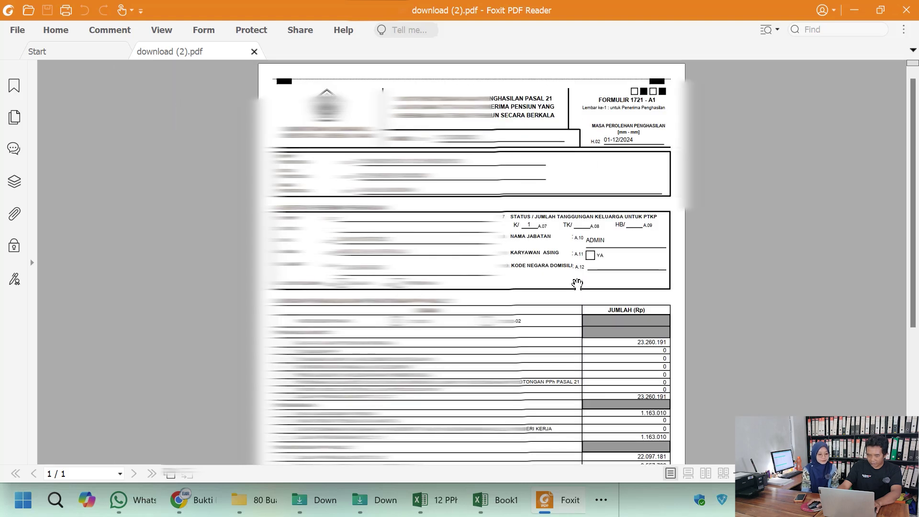
{"action": "scroll", "coordinate": [577, 284], "scroll_direction": "up", "scroll_amount": 3}
{"action": "scroll", "coordinate": [580, 283], "scroll_direction": "up", "scroll_amount": 1}
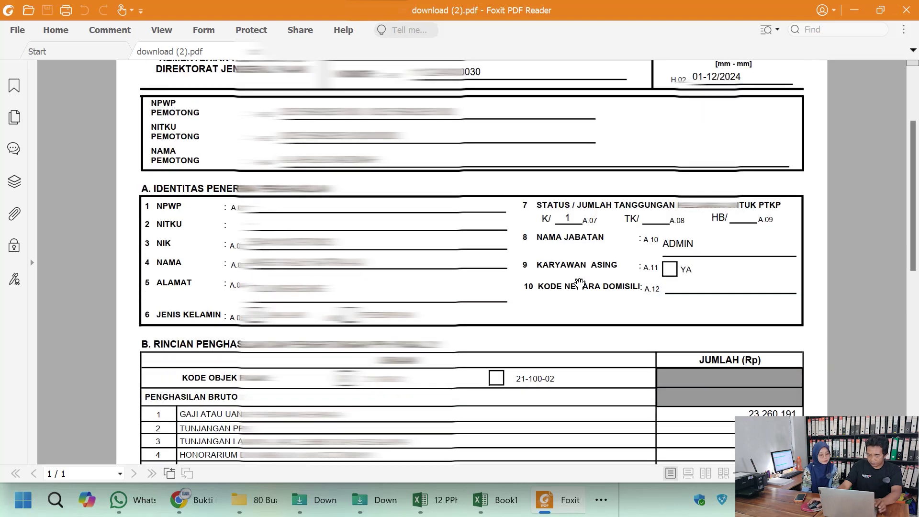
{"action": "scroll", "coordinate": [580, 283], "scroll_direction": "up", "scroll_amount": 2}
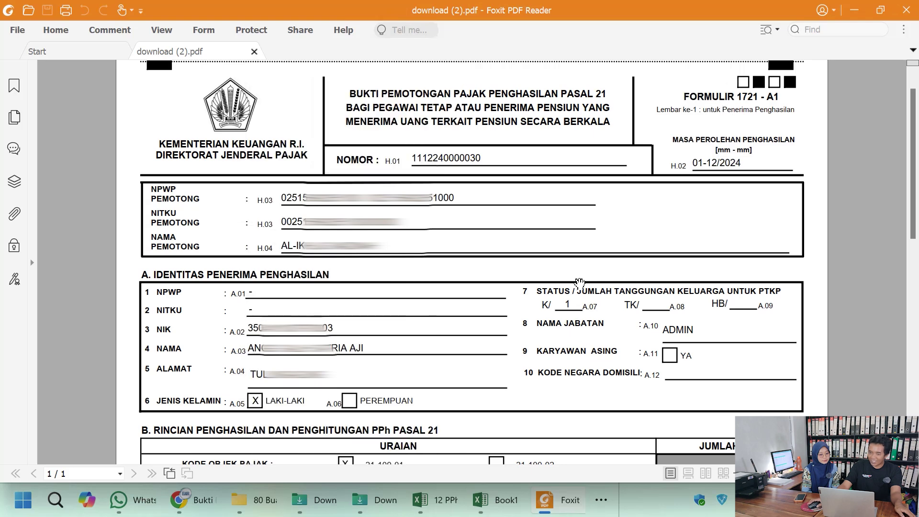
{"action": "scroll", "coordinate": [579, 283], "scroll_direction": "down", "scroll_amount": 3}
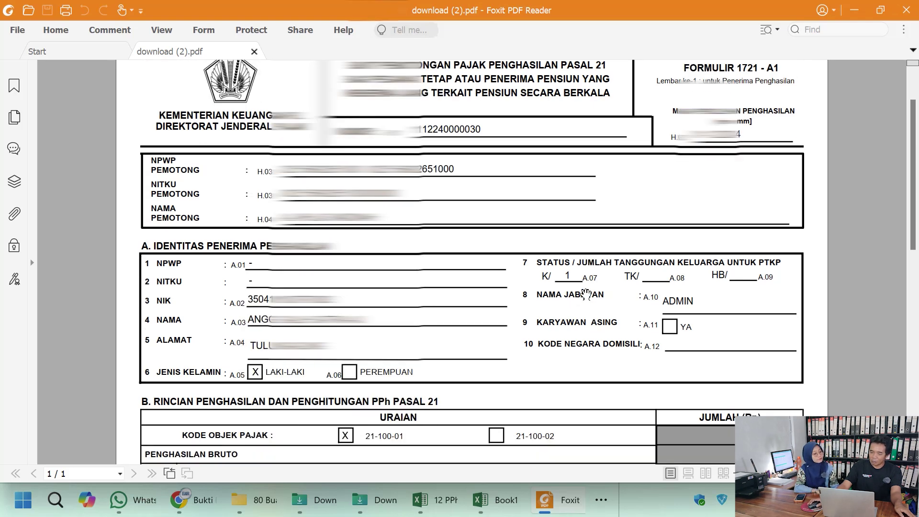
{"action": "scroll", "coordinate": [585, 291], "scroll_direction": "down", "scroll_amount": 3}
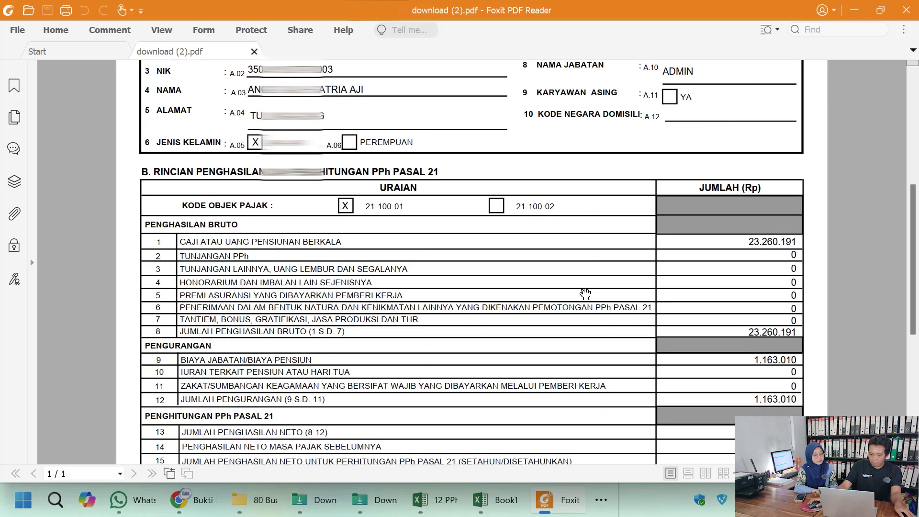
{"action": "scroll", "coordinate": [586, 292], "scroll_direction": "up", "scroll_amount": 1}
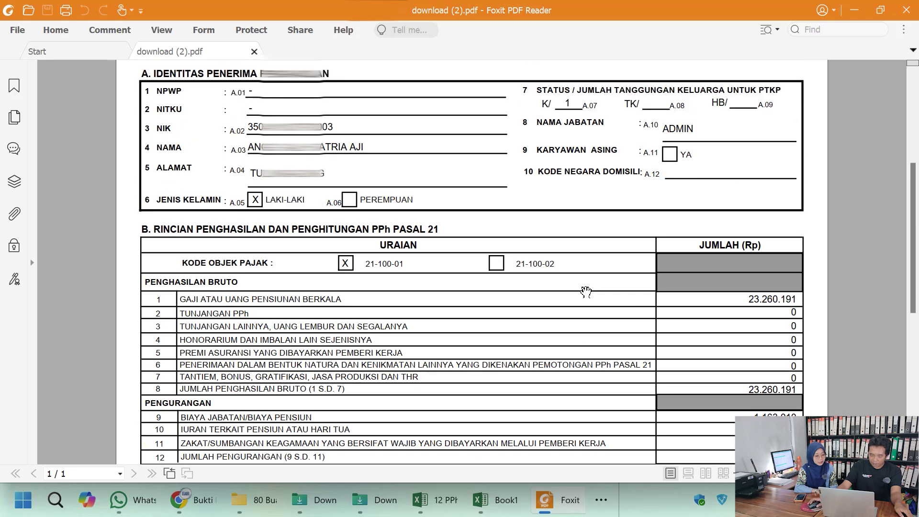
- Open the older Formulir 1721-A1 PDF from the 80 Buat Bukti Potong PPh 21 A1 folder for comparison
{"action": "left_click", "coordinate": [259, 499]}
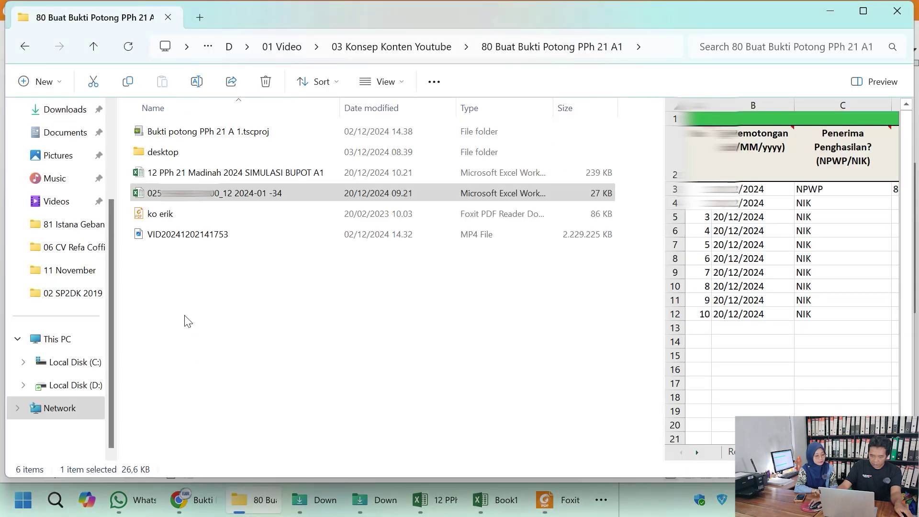
{"action": "left_click", "coordinate": [161, 215]}
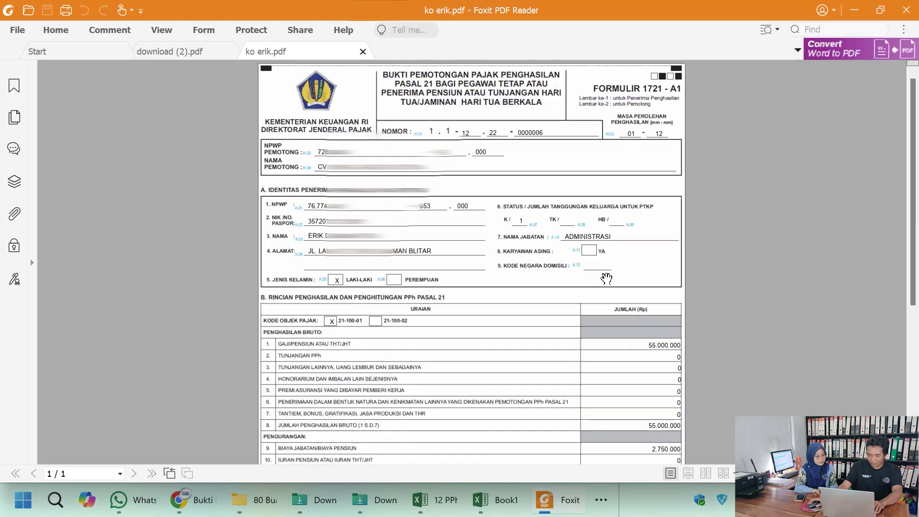
- Examine the older Formulir 1721-A1 from the recipient's identity to the deductions and PPh Pasal 21 calculation
{"action": "scroll", "coordinate": [620, 350], "scroll_direction": "down", "scroll_amount": 1}
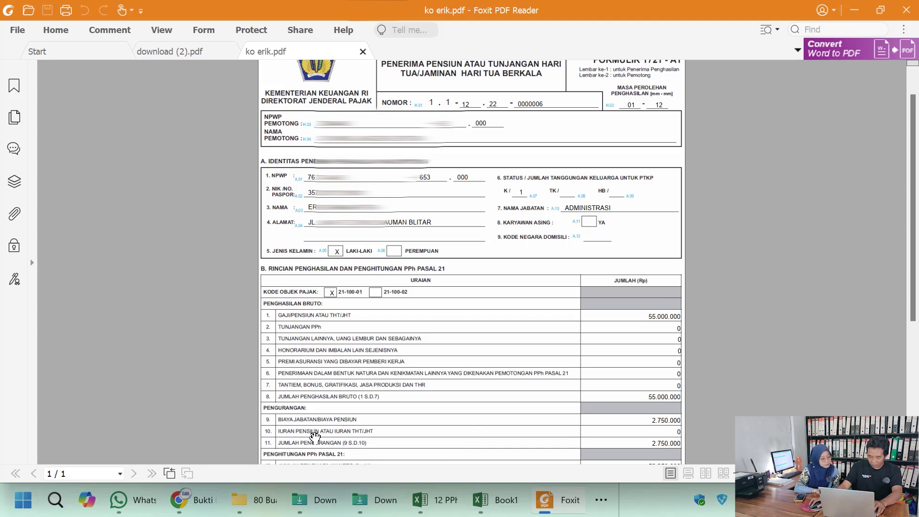
{"action": "scroll", "coordinate": [314, 437], "scroll_direction": "down", "scroll_amount": 1}
{"action": "scroll", "coordinate": [315, 437], "scroll_direction": "up", "scroll_amount": 2}
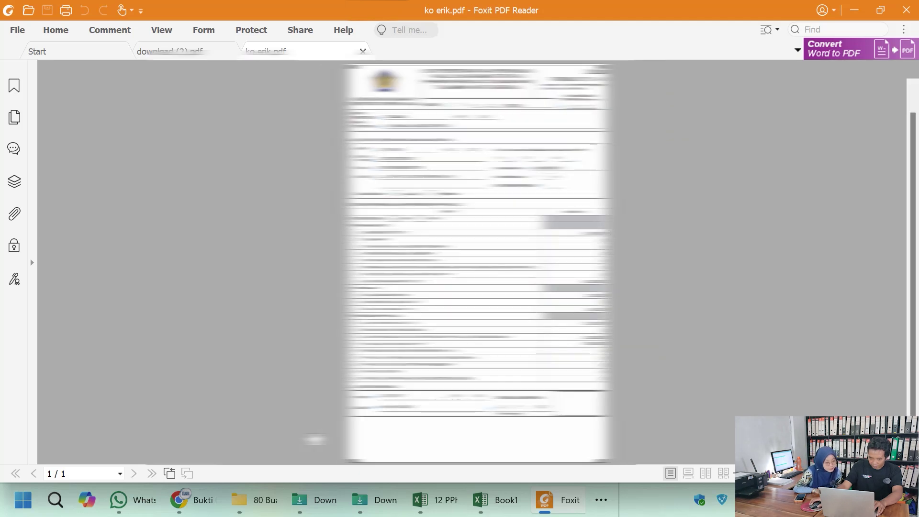
{"action": "scroll", "coordinate": [273, 353], "scroll_direction": "up", "scroll_amount": 3}
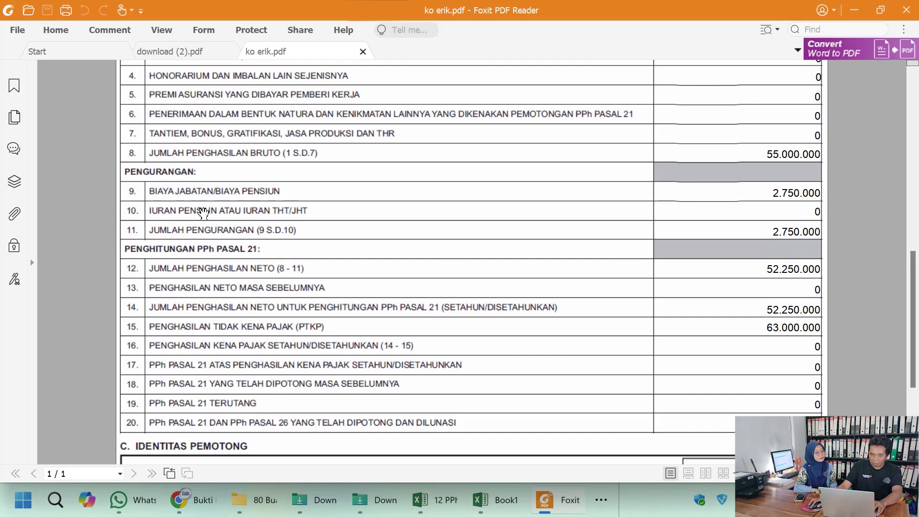
- Compare the tax object code, gross income and deduction rows of download (2).pdf with those of the older 1721-A1 form
{"action": "left_click", "coordinate": [169, 52]}
{"action": "scroll", "coordinate": [446, 294], "scroll_direction": "down", "scroll_amount": 2}
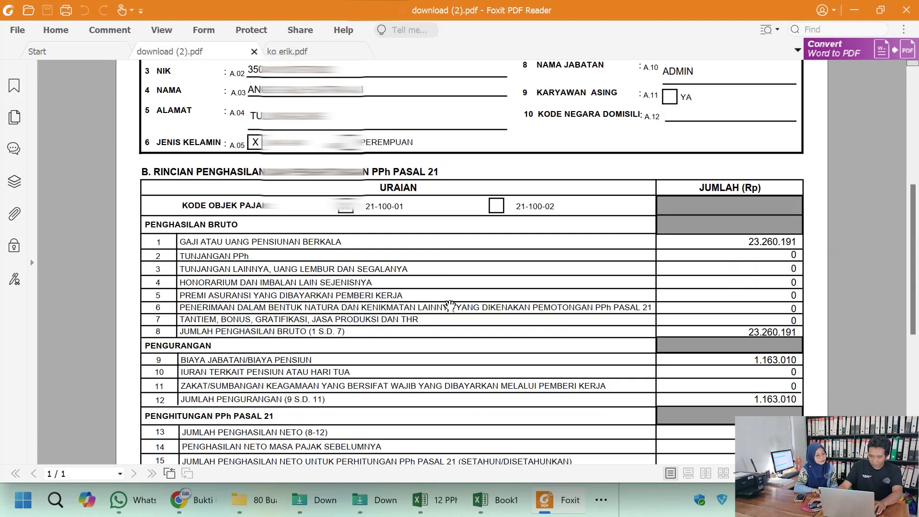
{"action": "scroll", "coordinate": [332, 380], "scroll_direction": "up", "scroll_amount": 1, "text": "ctrl"}
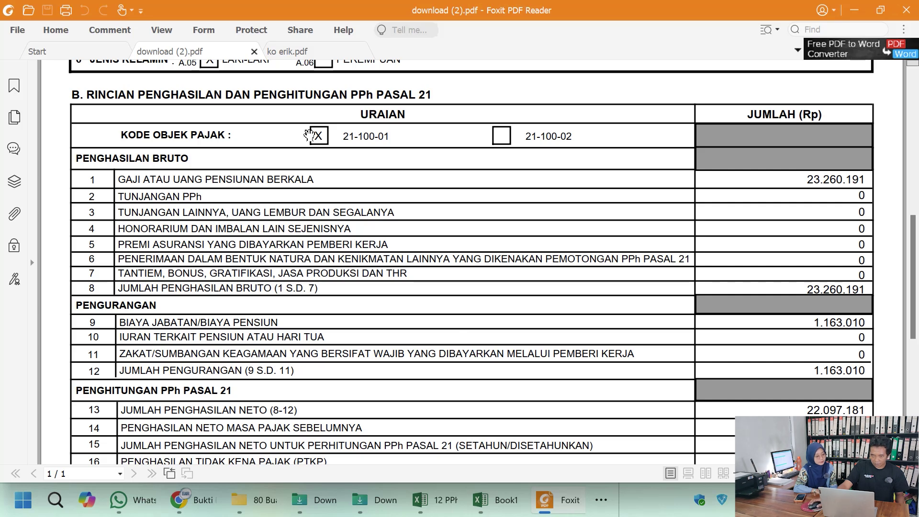
{"action": "left_click", "coordinate": [329, 56]}
{"action": "scroll", "coordinate": [258, 206], "scroll_direction": "up", "scroll_amount": 3}
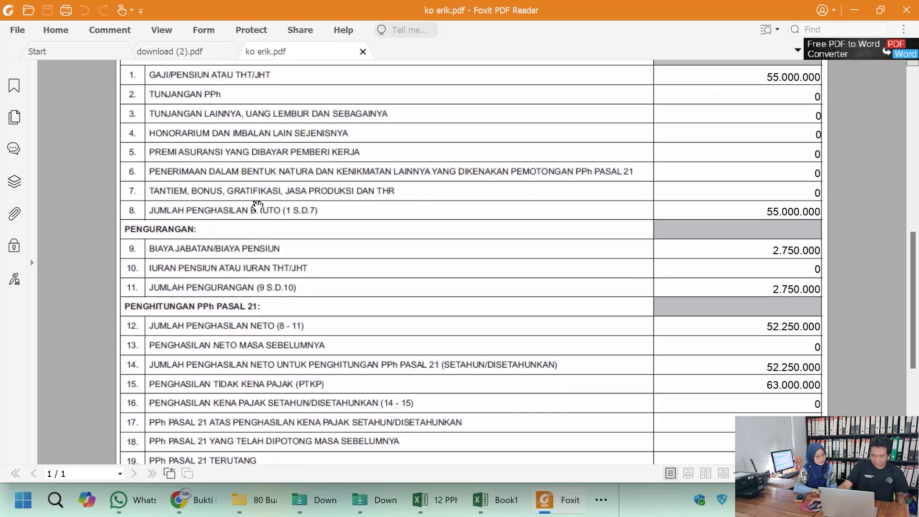
{"action": "scroll", "coordinate": [257, 206], "scroll_direction": "up", "scroll_amount": 2}
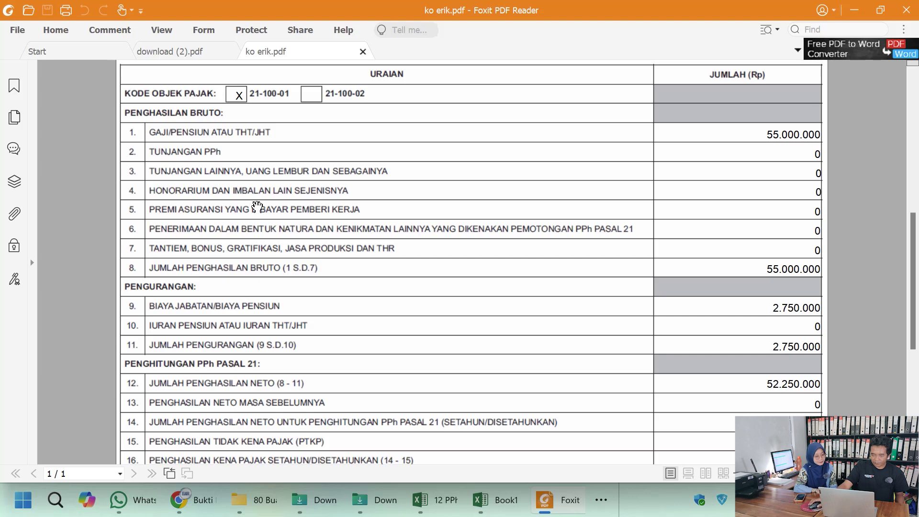
{"action": "scroll", "coordinate": [257, 206], "scroll_direction": "down", "scroll_amount": 2}
{"action": "scroll", "coordinate": [257, 207], "scroll_direction": "down", "scroll_amount": 1}
{"action": "scroll", "coordinate": [178, 316], "scroll_direction": "down", "scroll_amount": 1}
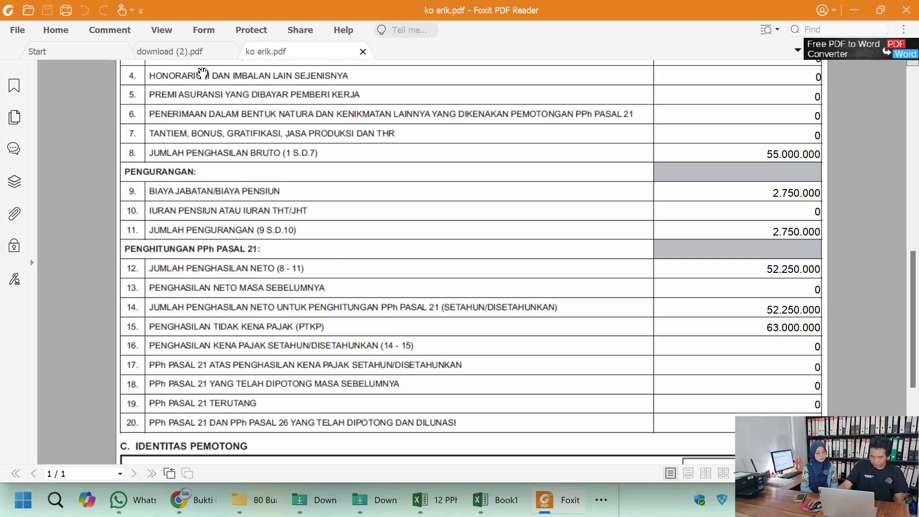
- Compare the PPh Pasal 21 calculation rows of both forms, highlighting row 22b, PPh Pasal 21 Ditanggung Pemerintah (DTP), in the new one
{"action": "left_click", "coordinate": [201, 52]}
{"action": "scroll", "coordinate": [500, 332], "scroll_direction": "down", "scroll_amount": 5}
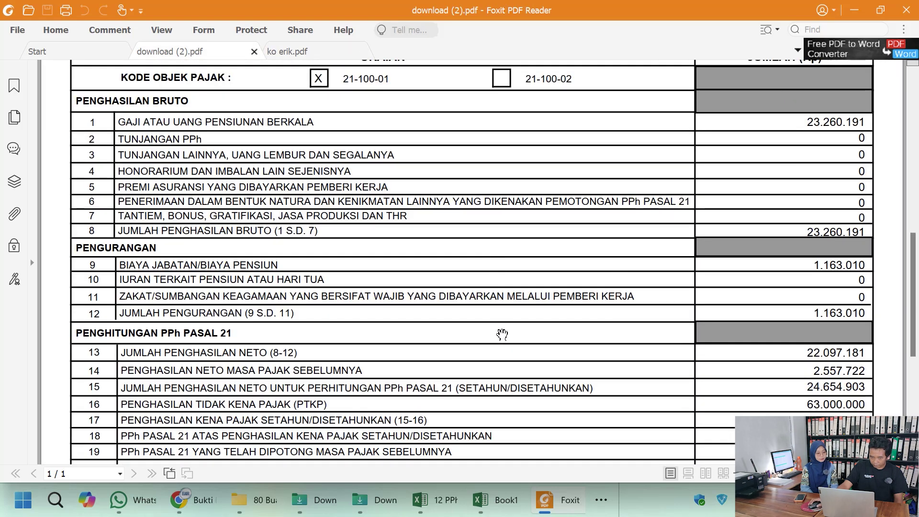
{"action": "scroll", "coordinate": [502, 333], "scroll_direction": "down", "scroll_amount": 3}
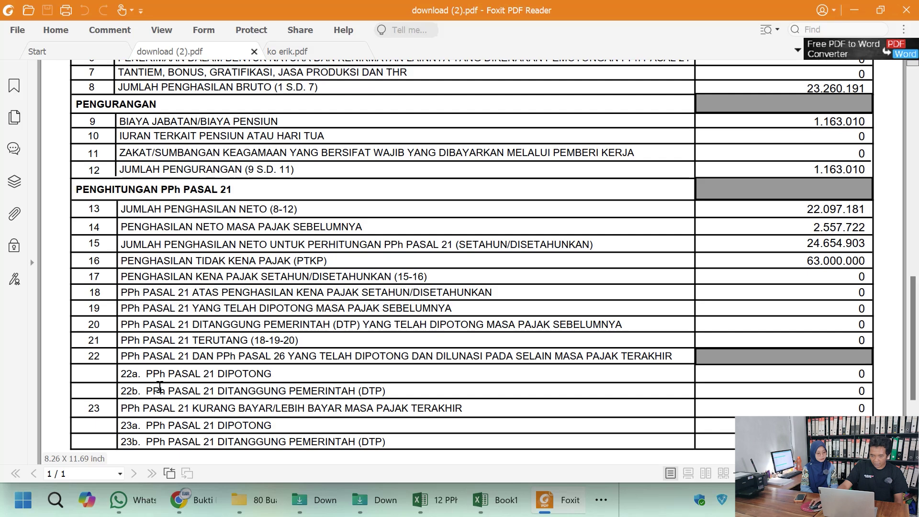
{"action": "left_click_drag", "start_coordinate": [144, 393], "coordinate": [388, 390]}
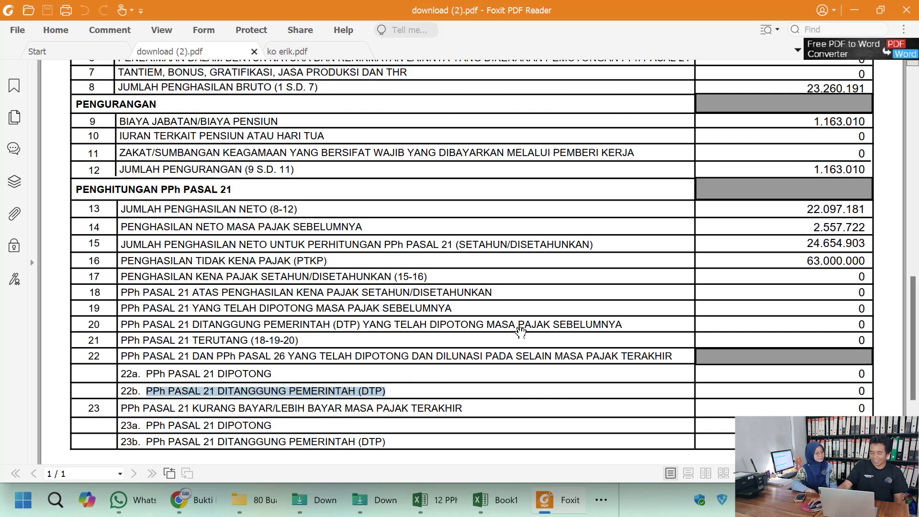
{"action": "left_click", "coordinate": [339, 57]}
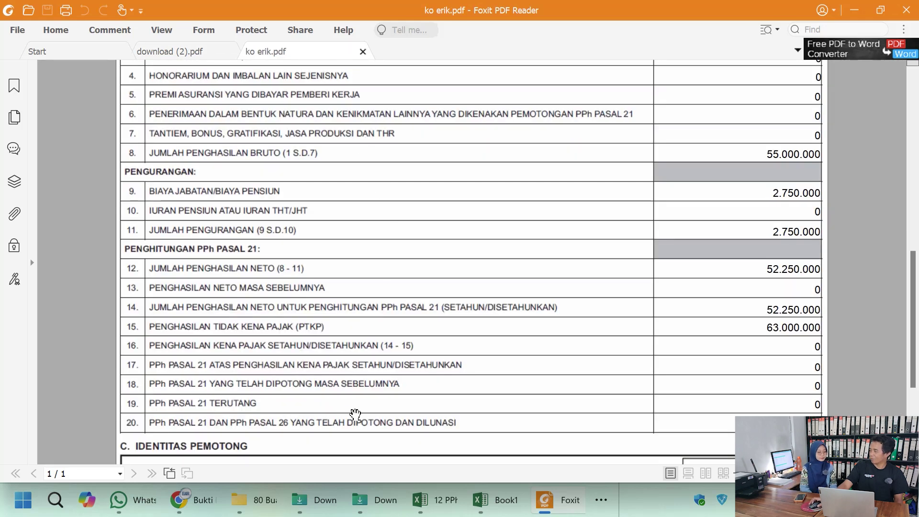
{"action": "scroll", "coordinate": [355, 419], "scroll_direction": "up", "scroll_amount": 5}
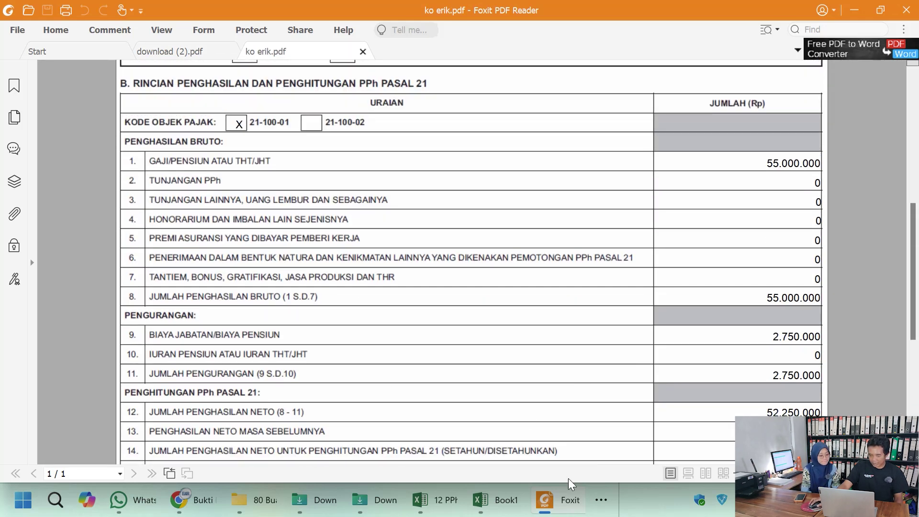
- Switch to eBupot 21/26 in Chrome and open the first annual slip for editing, closing its PDF preview
{"action": "left_click", "coordinate": [200, 506]}
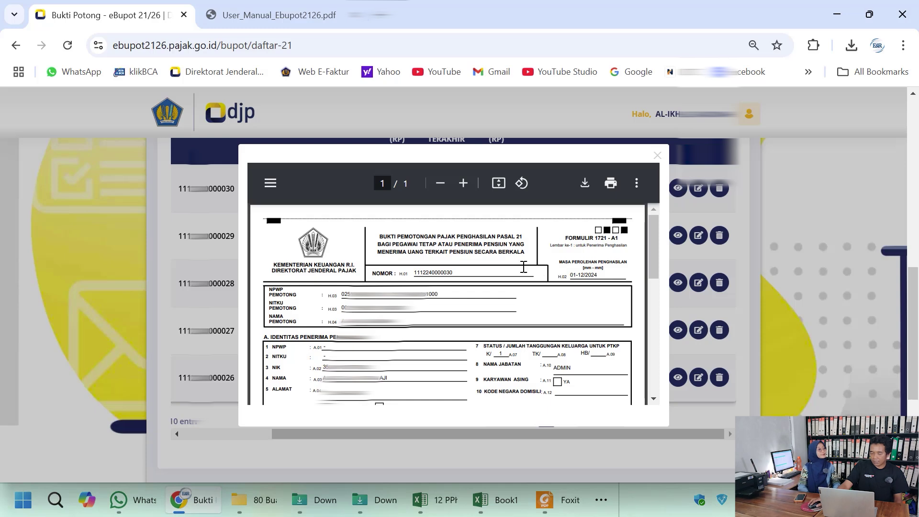
{"action": "left_click", "coordinate": [657, 156]}
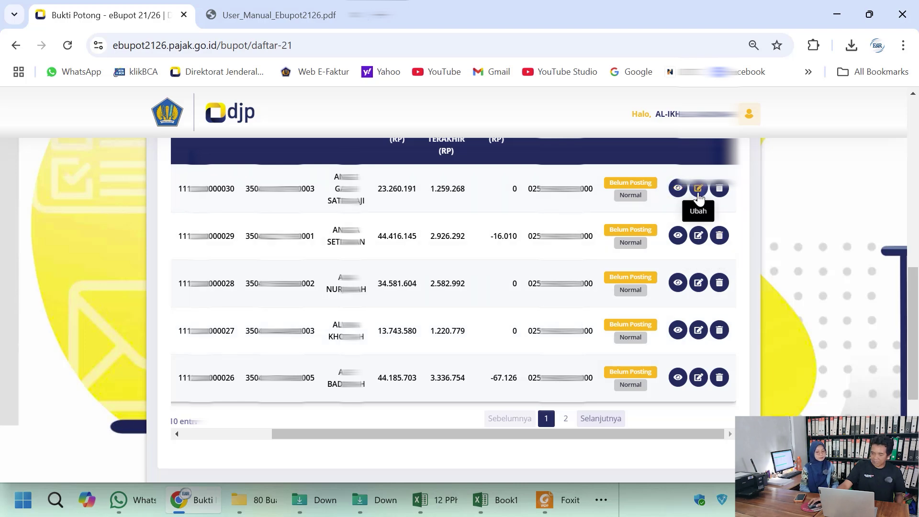
{"action": "left_click", "coordinate": [697, 193]}
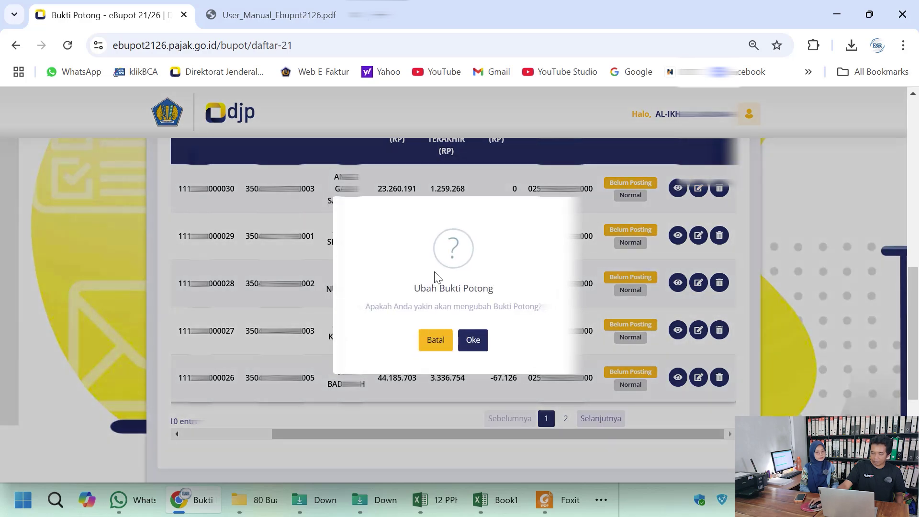
{"action": "left_click", "coordinate": [473, 339]}
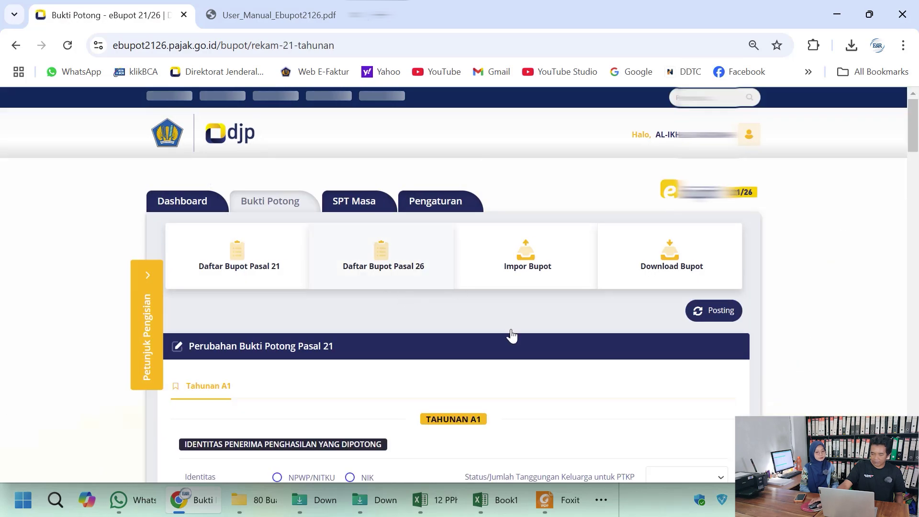
- Review the first slip's identity, tax period, income and deductions, and recalculate line 18, PPh Pasal 21 on annual taxable income
{"action": "scroll", "coordinate": [511, 334], "scroll_direction": "down", "scroll_amount": 3}
{"action": "scroll", "coordinate": [512, 332], "scroll_direction": "down", "scroll_amount": 3}
{"action": "scroll", "coordinate": [511, 310], "scroll_direction": "up", "scroll_amount": 1}
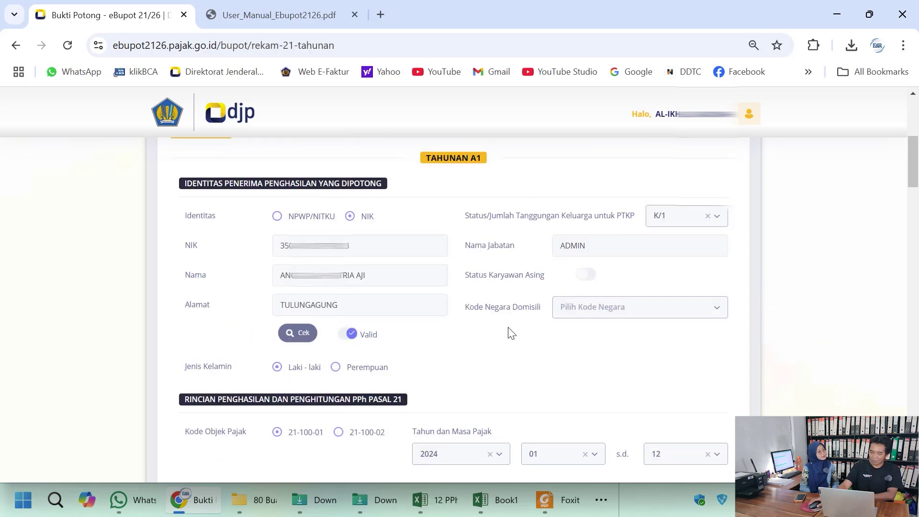
{"action": "scroll", "coordinate": [594, 355], "scroll_direction": "down", "scroll_amount": 3}
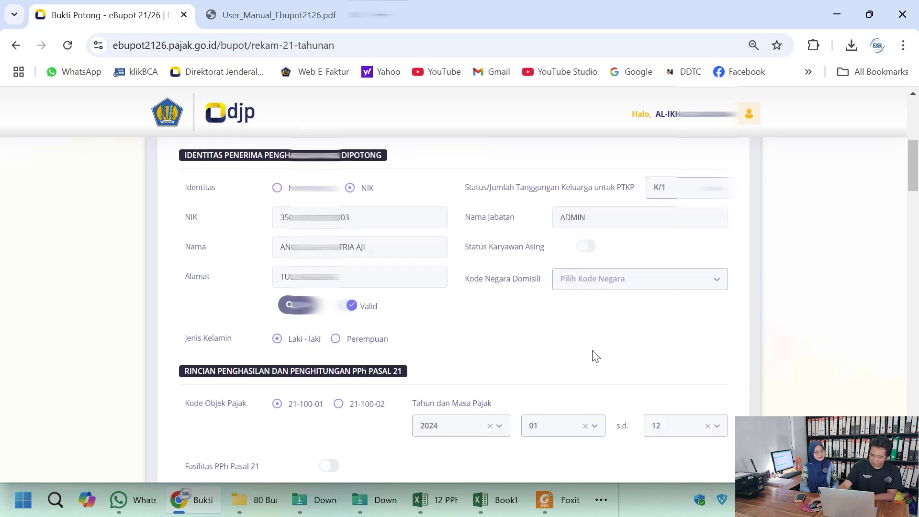
{"action": "scroll", "coordinate": [545, 349], "scroll_direction": "down", "scroll_amount": 3}
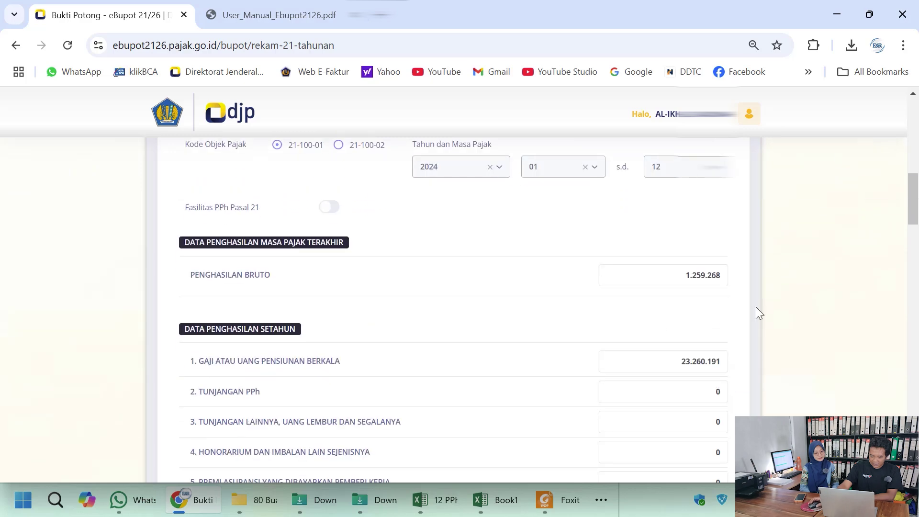
{"action": "scroll", "coordinate": [578, 389], "scroll_direction": "down", "scroll_amount": 9}
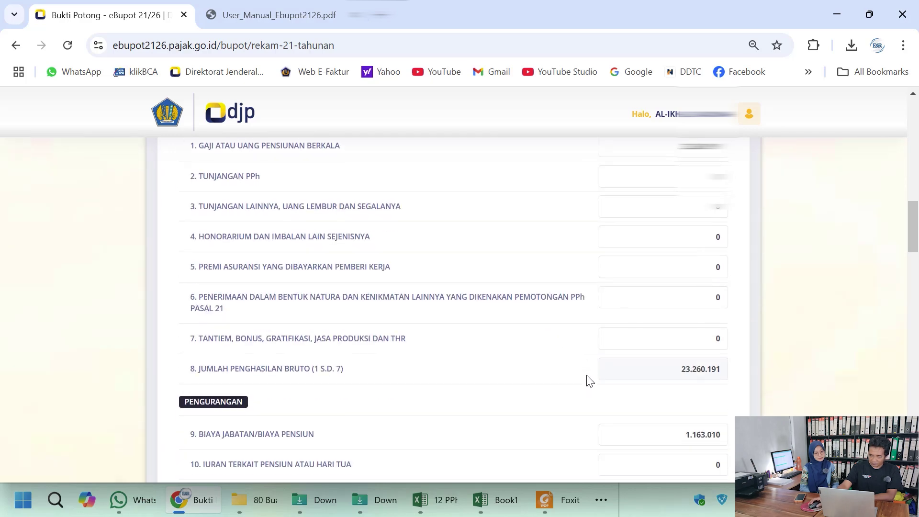
{"action": "scroll", "coordinate": [598, 371], "scroll_direction": "down", "scroll_amount": 5}
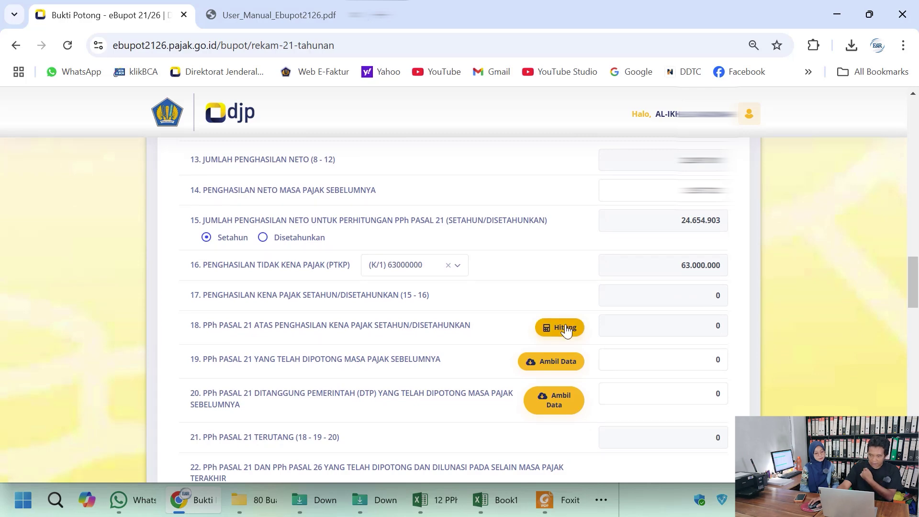
{"action": "left_click", "coordinate": [569, 337]}
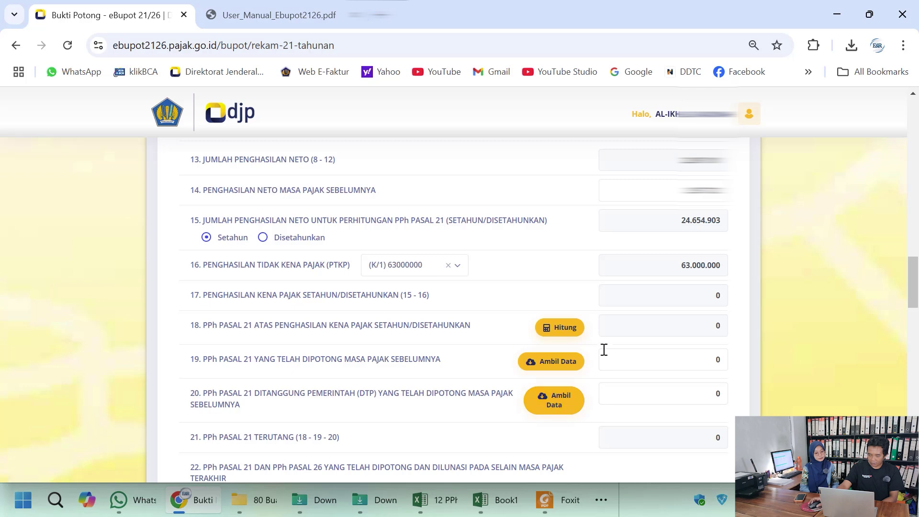
- Leave the slip's form and show the second page of the annual (Tahunan) slips in the Pasal 21 list
{"action": "scroll", "coordinate": [603, 349], "scroll_direction": "up", "scroll_amount": 10}
{"action": "scroll", "coordinate": [603, 345], "scroll_direction": "up", "scroll_amount": 6}
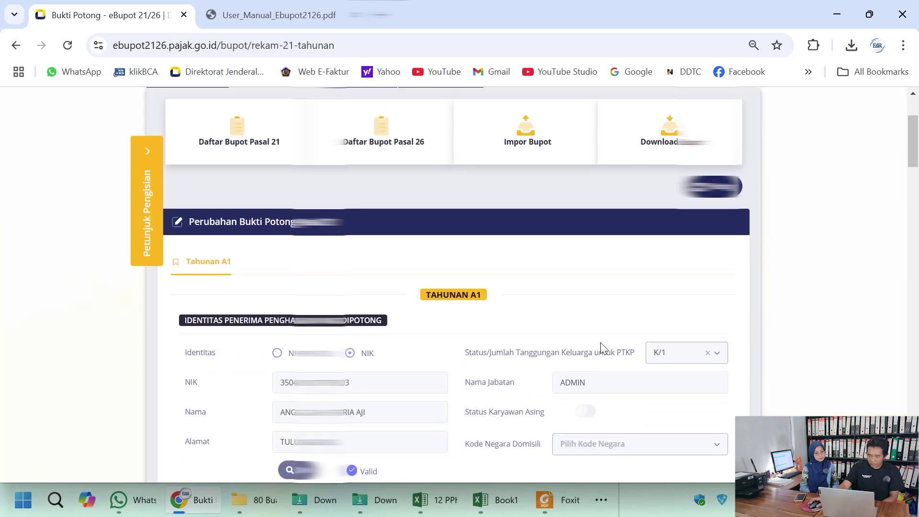
{"action": "left_click", "coordinate": [279, 201]}
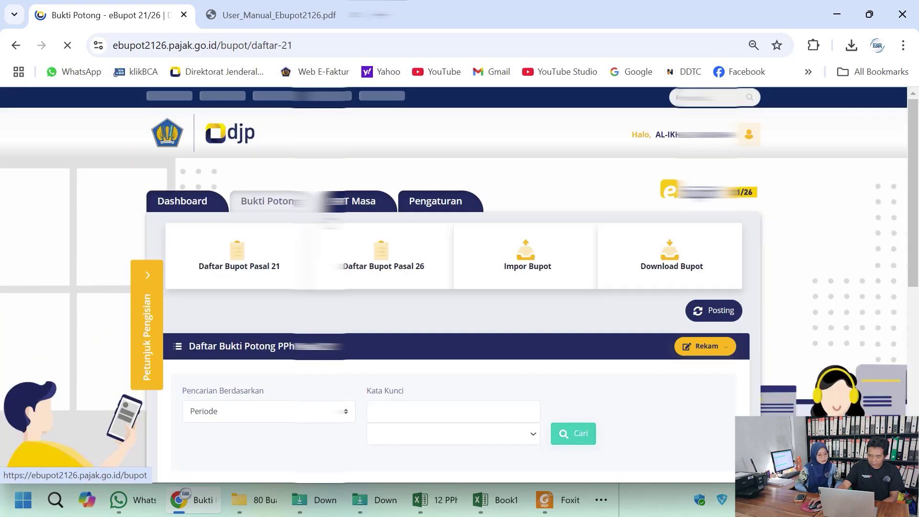
{"action": "scroll", "coordinate": [451, 350], "scroll_direction": "down", "scroll_amount": 4}
{"action": "scroll", "coordinate": [445, 343], "scroll_direction": "down", "scroll_amount": 3}
{"action": "scroll", "coordinate": [397, 287], "scroll_direction": "up", "scroll_amount": 2}
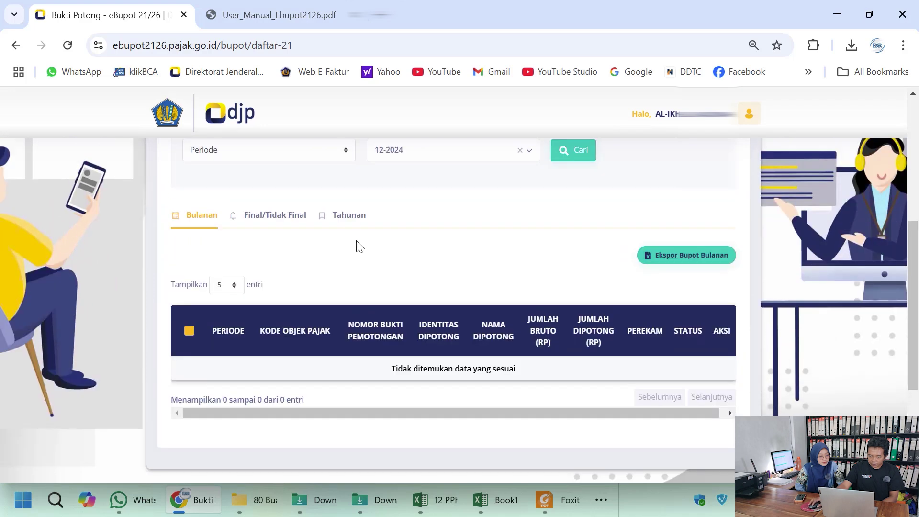
{"action": "left_click", "coordinate": [351, 218]}
{"action": "scroll", "coordinate": [581, 386], "scroll_direction": "down", "scroll_amount": 5}
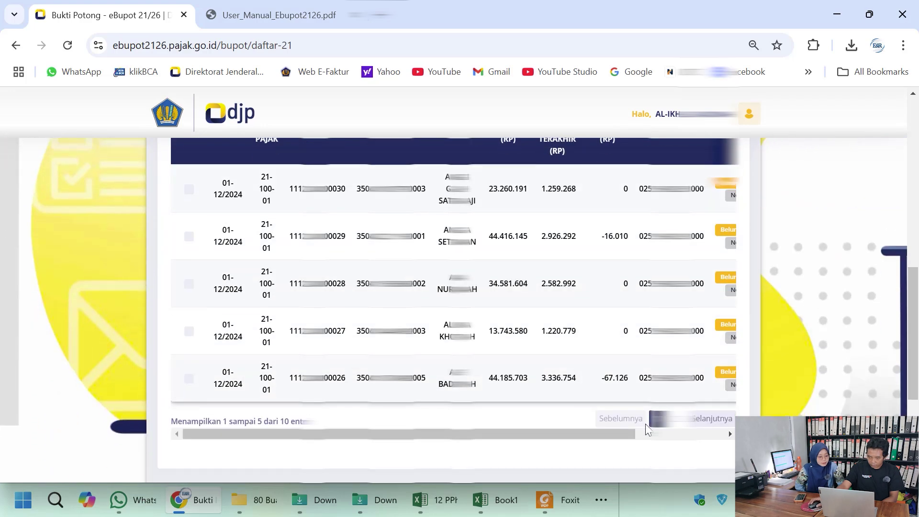
{"action": "left_click", "coordinate": [651, 411]}
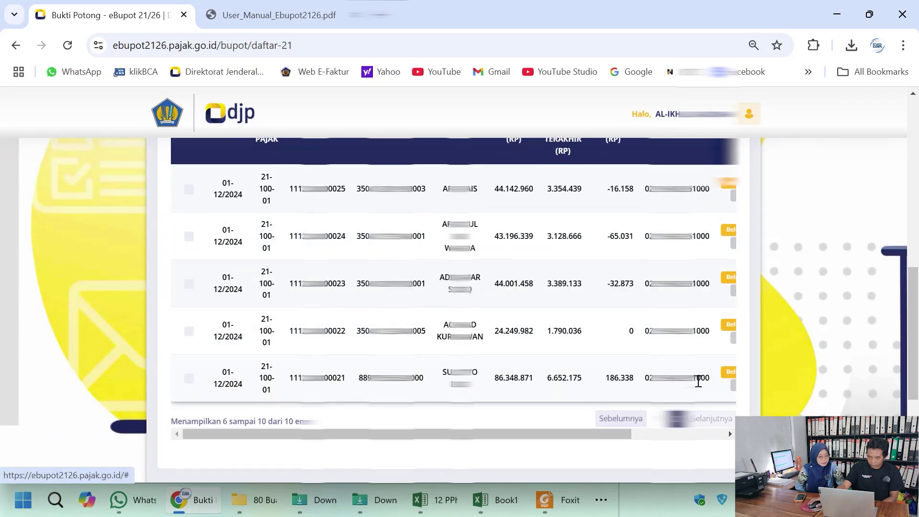
- Open the last annual slip on page 2, with gross income 86.348.871, for editing and confirm the change request
{"action": "left_click_drag", "start_coordinate": [555, 436], "coordinate": [659, 432]}
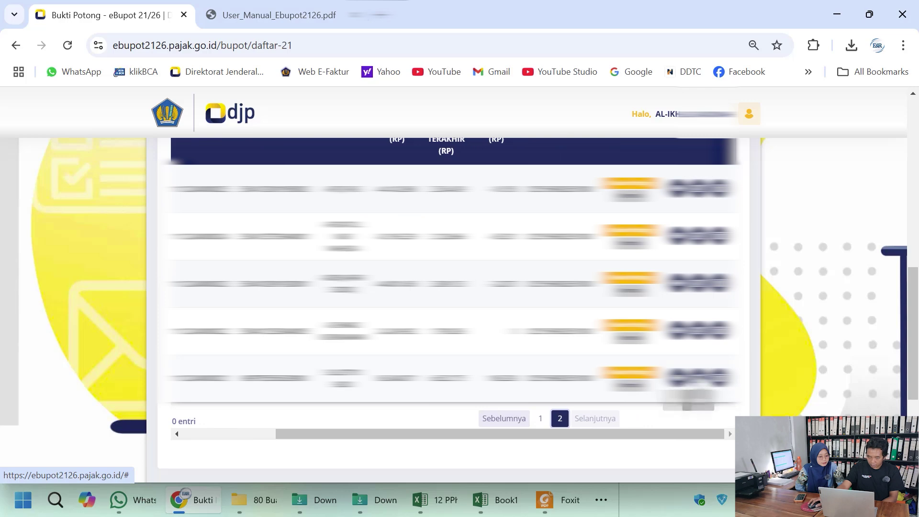
{"action": "left_click", "coordinate": [698, 377]}
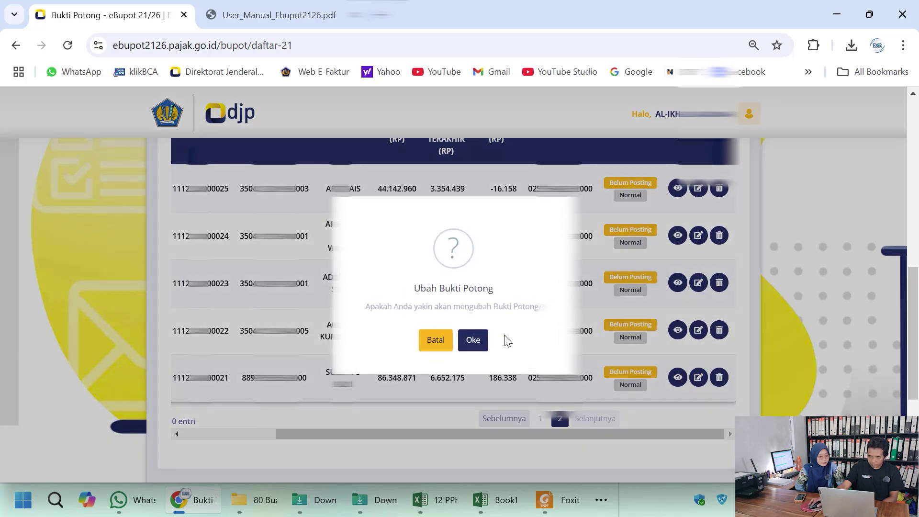
{"action": "left_click", "coordinate": [479, 343]}
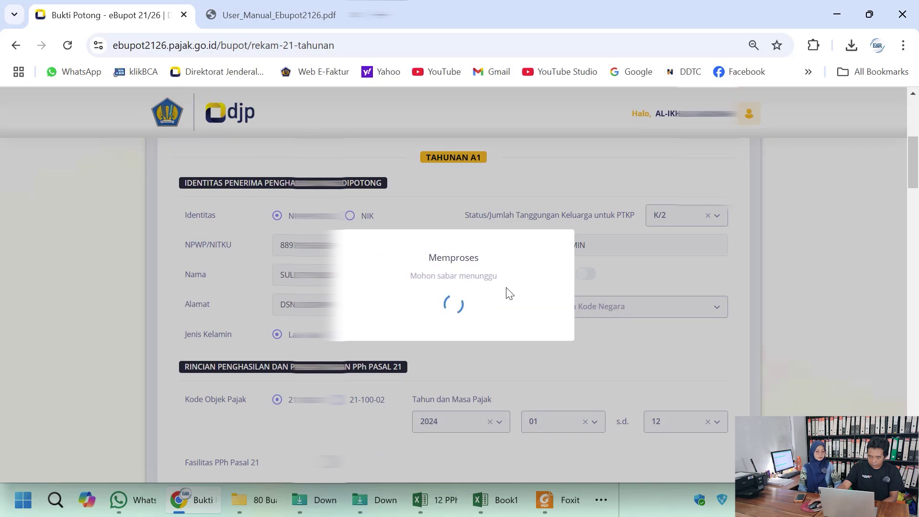
- Review the slip's income, deductions and tax calculation, and retrieve the data for line 19, PPh Pasal 21 withheld in previous tax periods
{"action": "scroll", "coordinate": [509, 294], "scroll_direction": "down", "scroll_amount": 10}
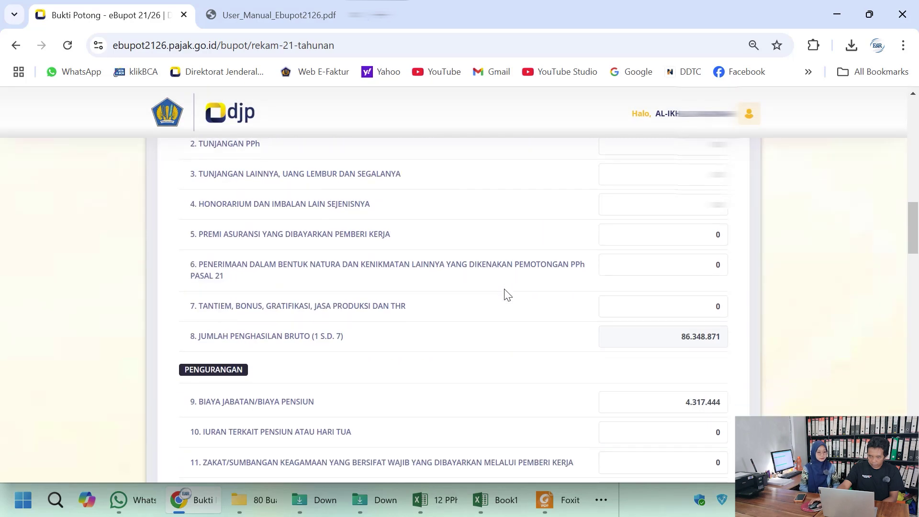
{"action": "scroll", "coordinate": [507, 293], "scroll_direction": "down", "scroll_amount": 5}
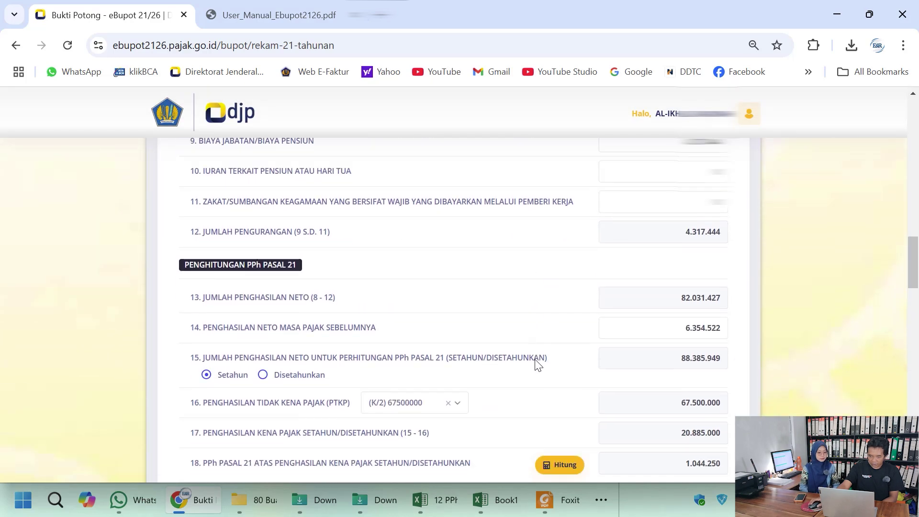
{"action": "scroll", "coordinate": [537, 364], "scroll_direction": "down", "scroll_amount": 2}
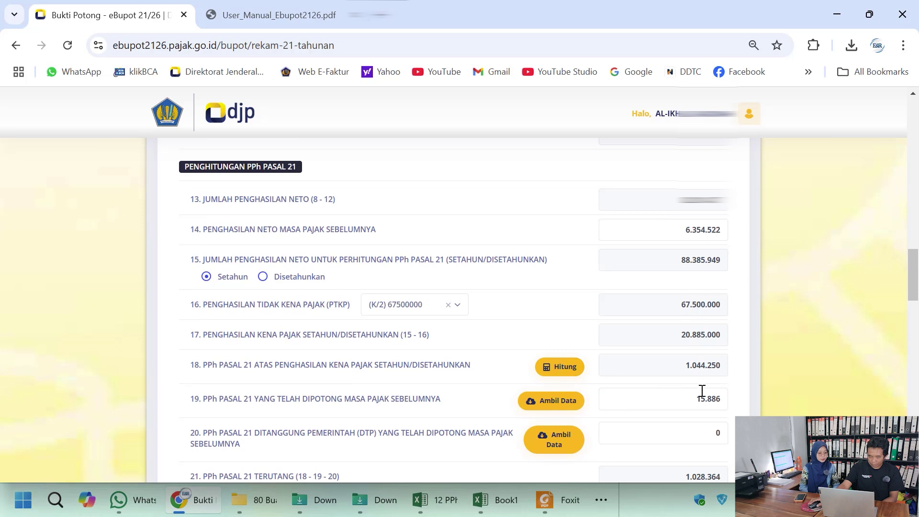
{"action": "scroll", "coordinate": [701, 391], "scroll_direction": "down", "scroll_amount": 1}
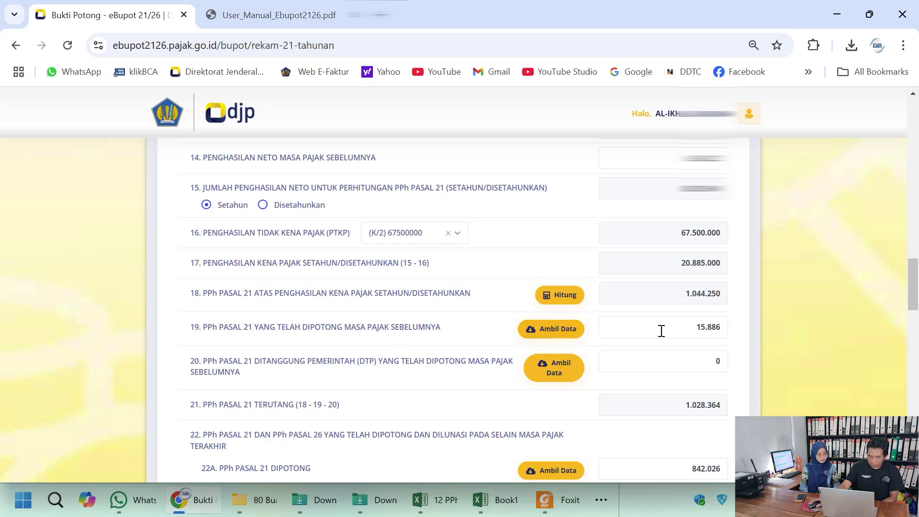
{"action": "left_click_drag", "start_coordinate": [680, 333], "coordinate": [727, 332]}
{"action": "left_click", "coordinate": [553, 328]}
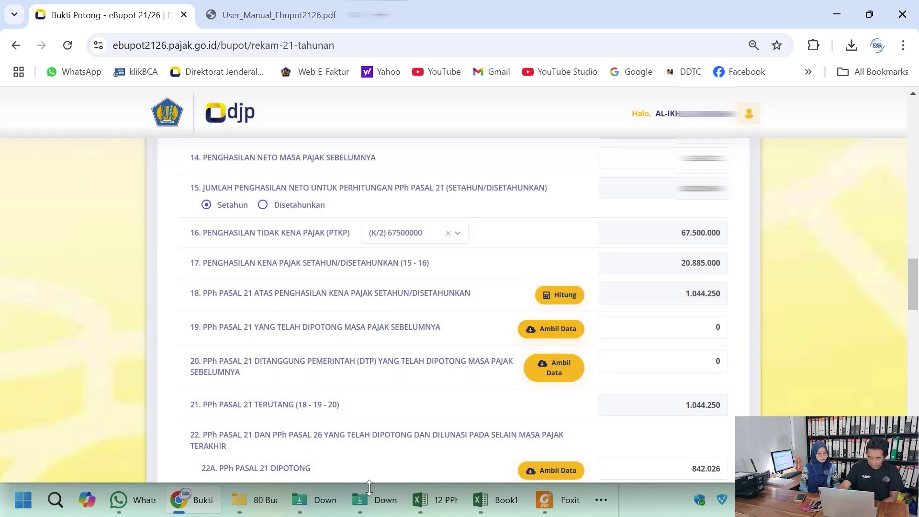
- Switch to the 12 PPh 21 Madinah 2024 SIMULASI BUPOT A1 workbook in Excel and check the first employee's November PPh 21 in Kary Tetap
{"action": "mouse_move", "coordinate": [379, 500]}
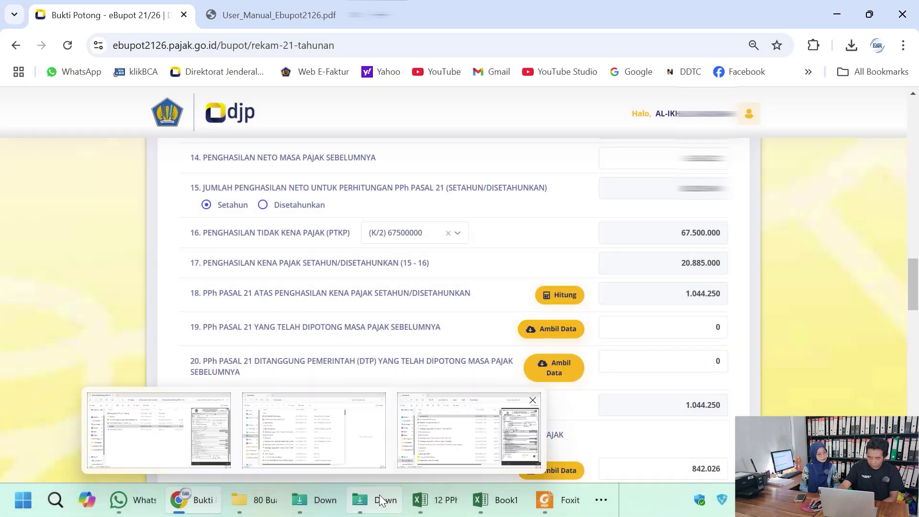
{"action": "left_click", "coordinate": [452, 505]}
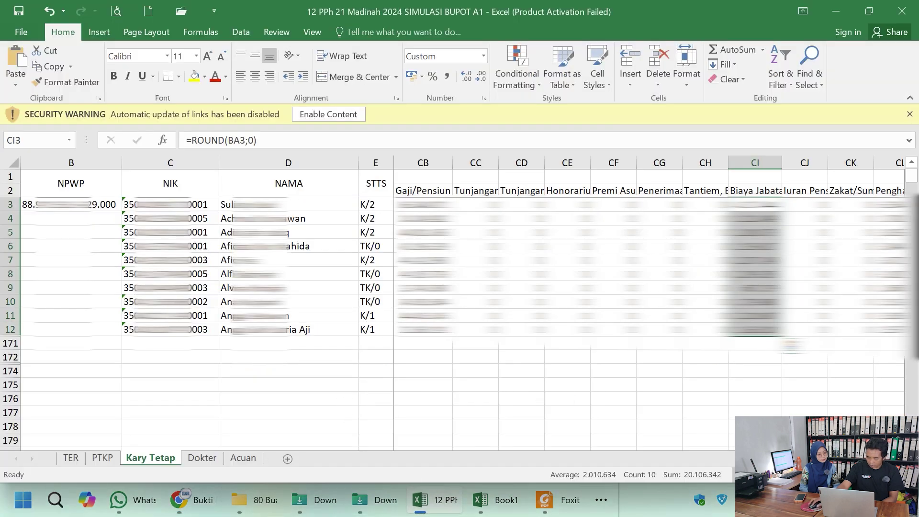
{"action": "scroll", "coordinate": [792, 347], "scroll_direction": "left", "scroll_amount": 7}
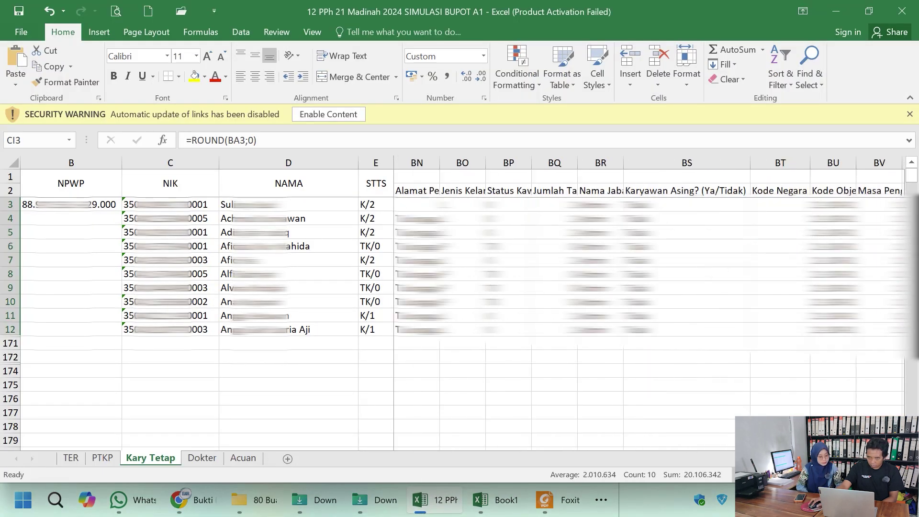
{"action": "scroll", "coordinate": [651, 302], "scroll_direction": "left", "scroll_amount": 6}
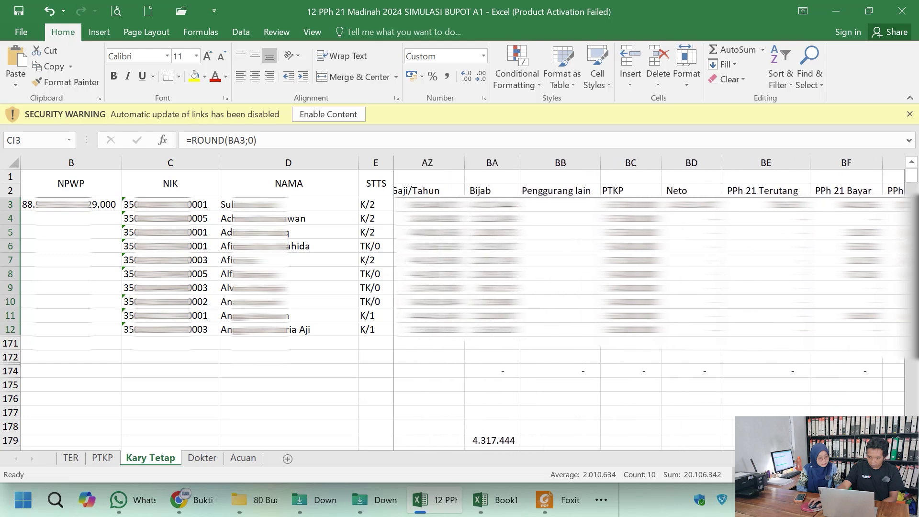
{"action": "scroll", "coordinate": [651, 301], "scroll_direction": "left", "scroll_amount": 2}
{"action": "scroll", "coordinate": [651, 301], "scroll_direction": "left", "scroll_amount": 1}
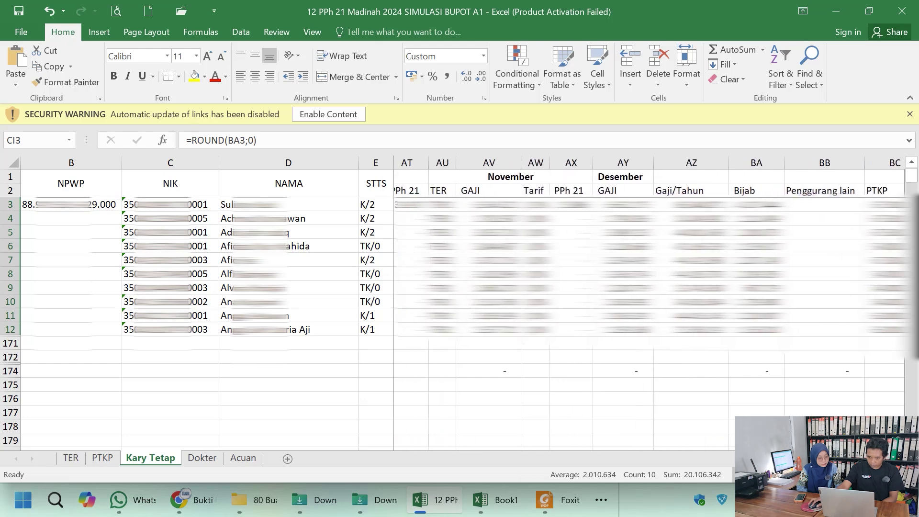
{"action": "left_click", "coordinate": [582, 205]}
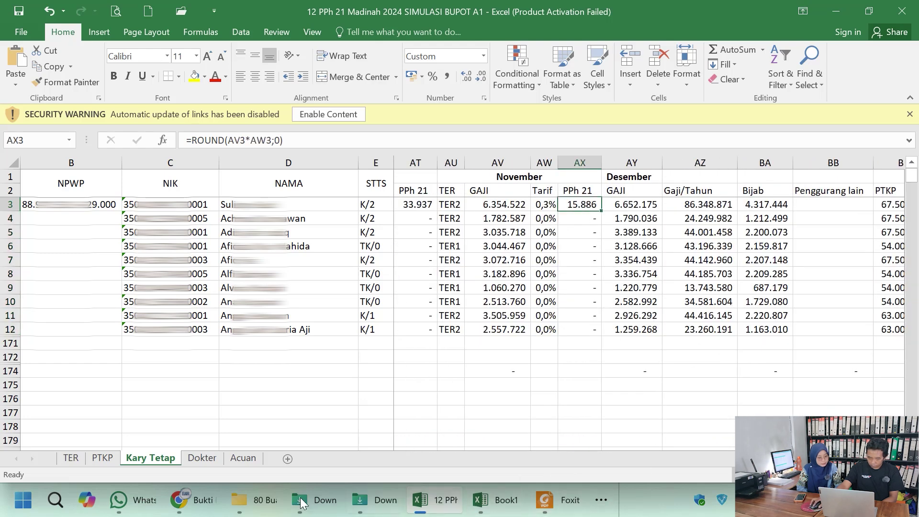
- Switch back to eBupot 21/26 in Chrome, retrieve the line 19 data again, and copy the November amount under line 22A
{"action": "left_click", "coordinate": [194, 500]}
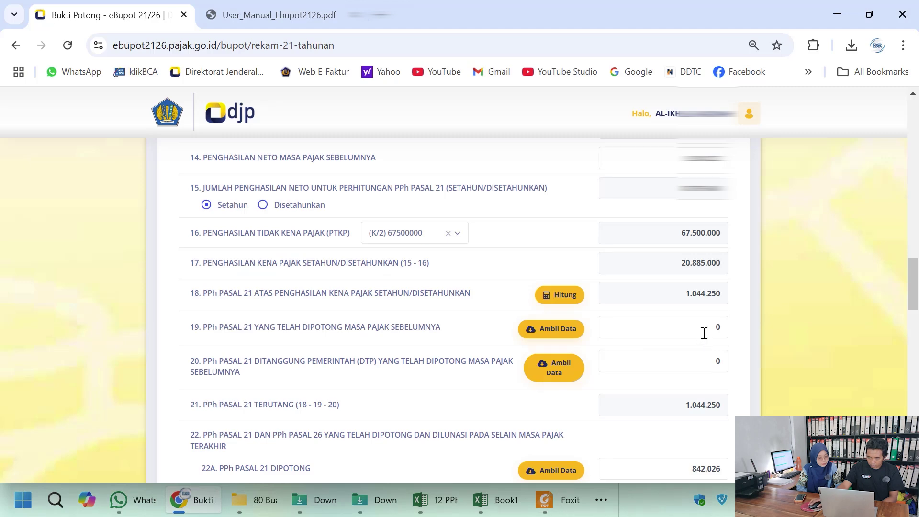
{"action": "left_click", "coordinate": [555, 335]}
{"action": "scroll", "coordinate": [605, 320], "scroll_direction": "down", "scroll_amount": 7}
{"action": "double_click", "coordinate": [405, 394]}
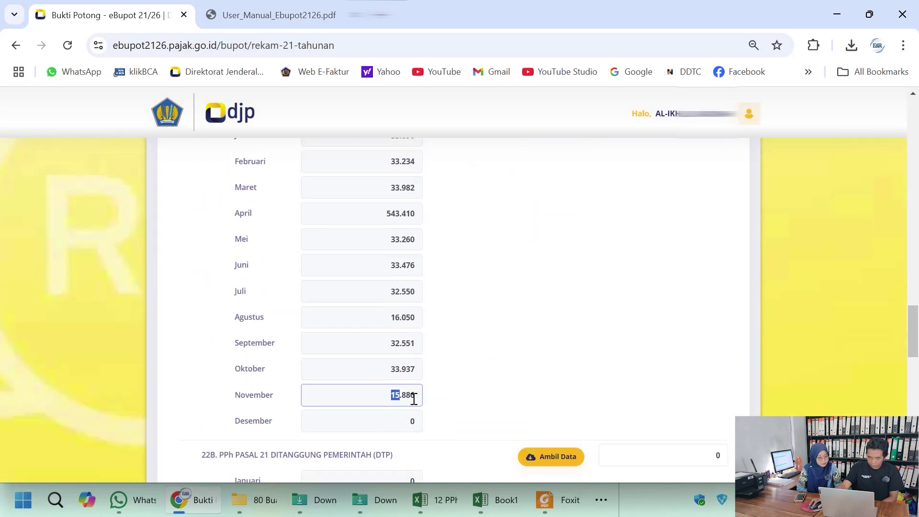
{"action": "scroll", "coordinate": [541, 349], "scroll_direction": "up", "scroll_amount": 6}
{"action": "scroll", "coordinate": [541, 349], "scroll_direction": "down", "scroll_amount": 4}
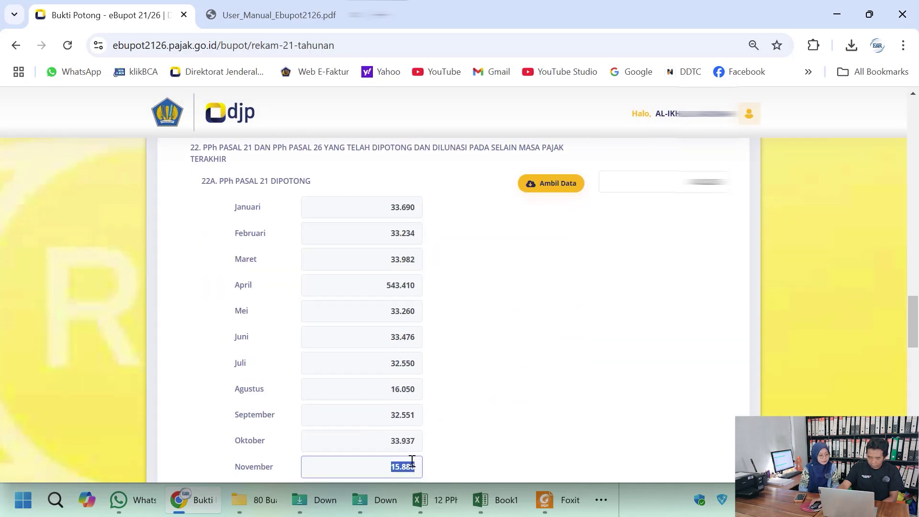
{"action": "right_click", "coordinate": [406, 466]}
{"action": "left_click", "coordinate": [491, 336]}
{"action": "scroll", "coordinate": [646, 311], "scroll_direction": "down", "scroll_amount": 1}
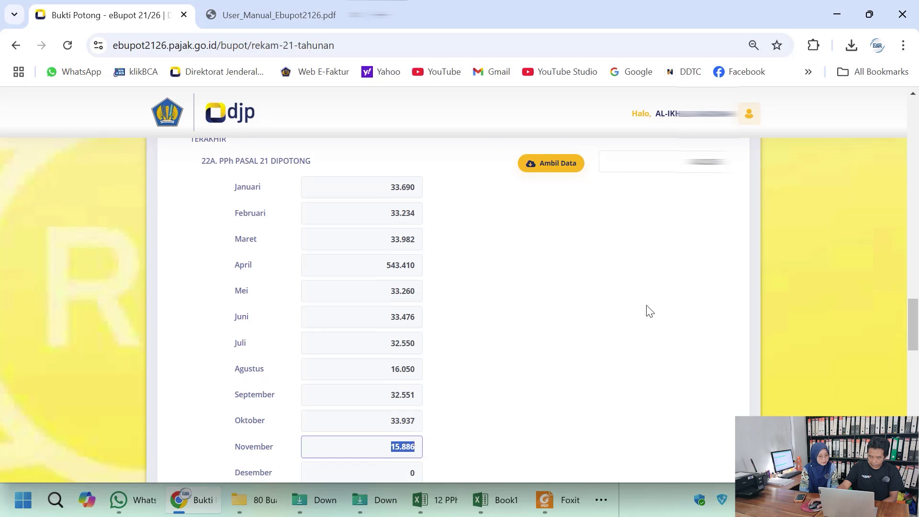
- Set line 19, PPh Pasal 21 withheld in previous tax periods, to the copied November amount, 15.886
{"action": "scroll", "coordinate": [646, 312], "scroll_direction": "up", "scroll_amount": 6}
{"action": "double_click", "coordinate": [689, 327]}
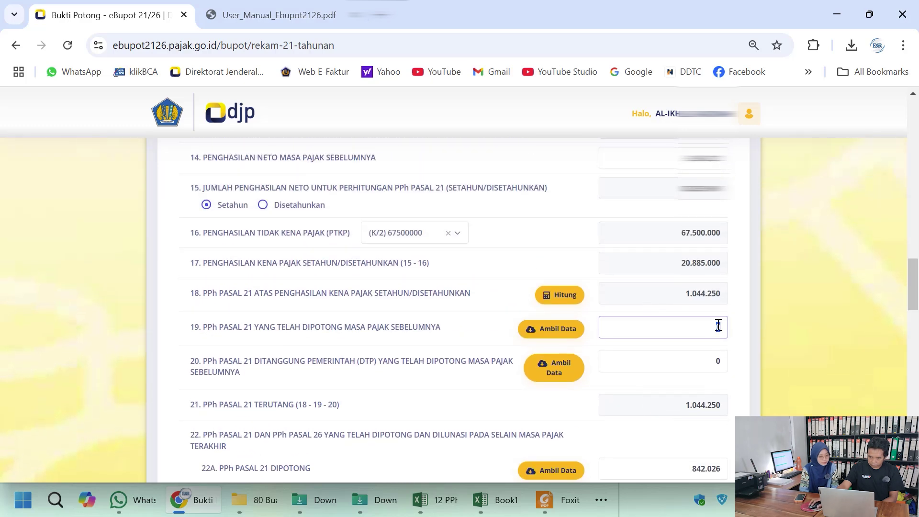
{"action": "right_click", "coordinate": [717, 327]}
{"action": "left_click", "coordinate": [777, 103]}
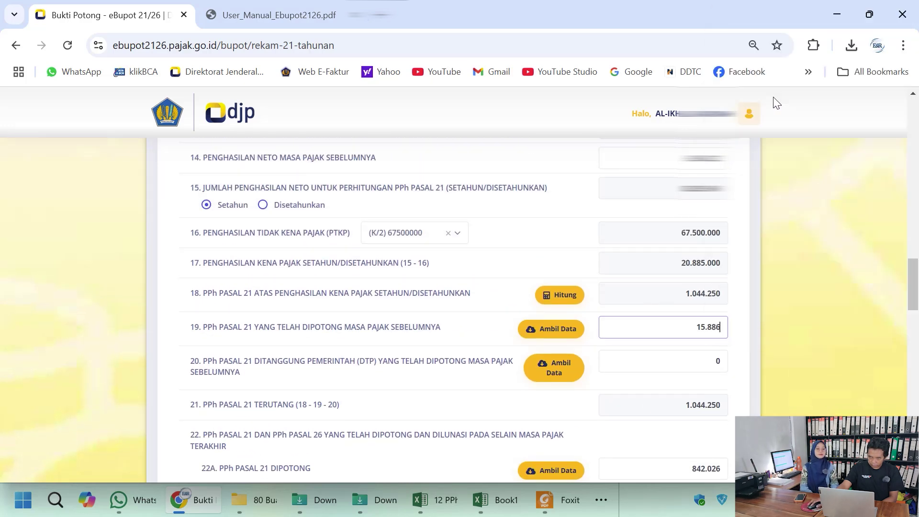
{"action": "left_click", "coordinate": [741, 343]}
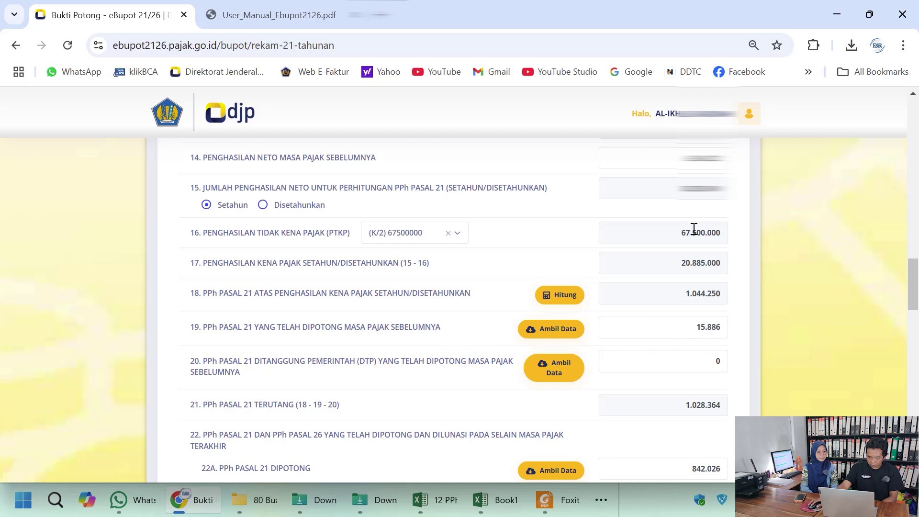
- Clear line 19 and retrieve its data again, and recalculate line 18, PPh Pasal 21 on annual taxable income
{"action": "scroll", "coordinate": [687, 354], "scroll_direction": "down", "scroll_amount": 8}
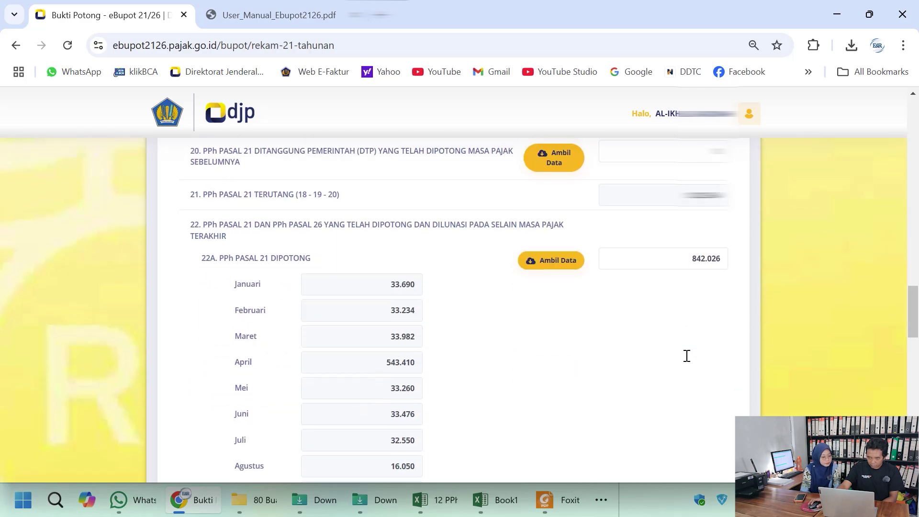
{"action": "scroll", "coordinate": [687, 355], "scroll_direction": "up", "scroll_amount": 7}
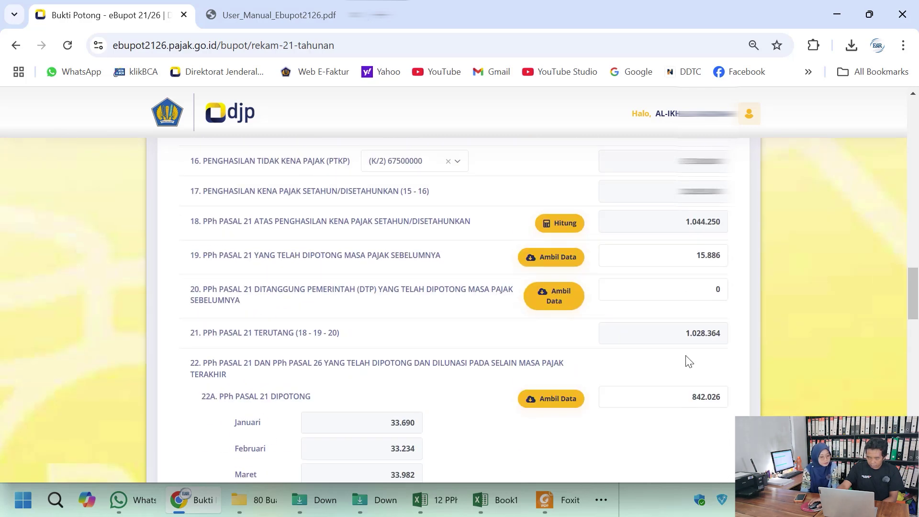
{"action": "scroll", "coordinate": [689, 361], "scroll_direction": "down", "scroll_amount": 1}
{"action": "scroll", "coordinate": [688, 361], "scroll_direction": "up", "scroll_amount": 3}
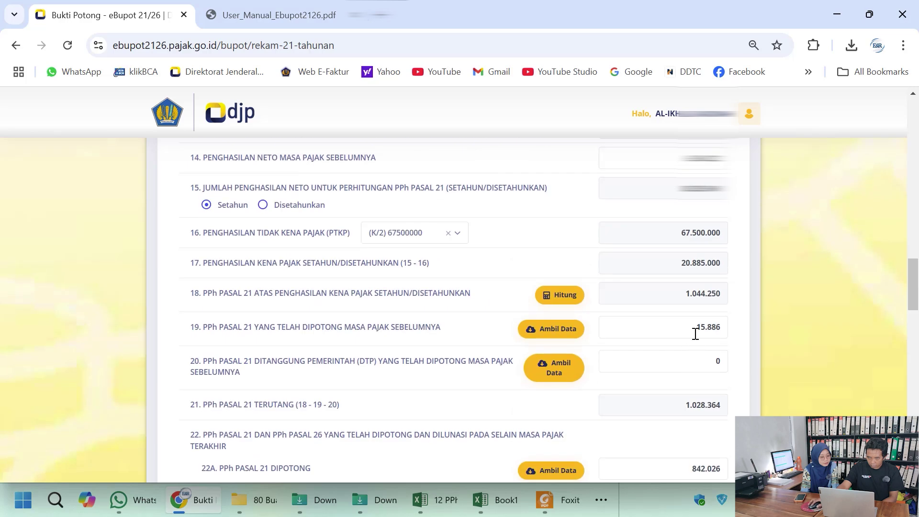
{"action": "left_click_drag", "start_coordinate": [692, 330], "coordinate": [737, 333]}
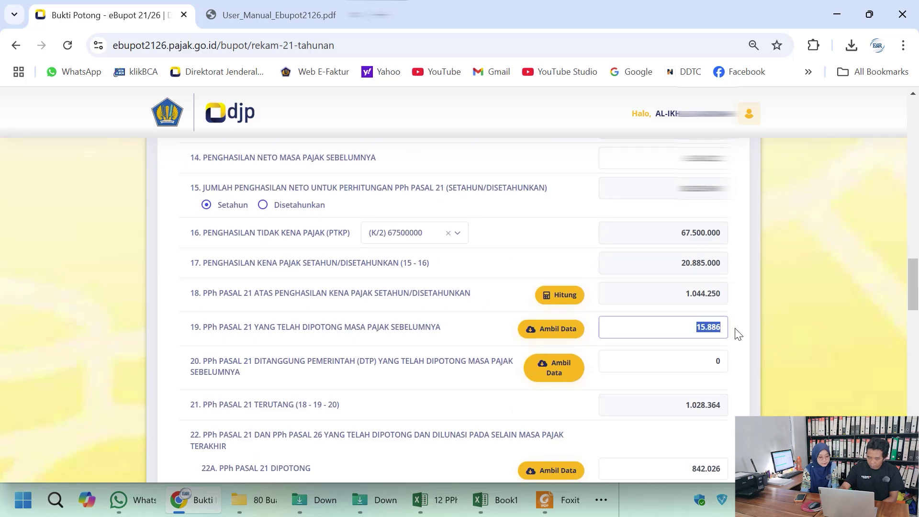
{"action": "key", "text": "BackSpace"}
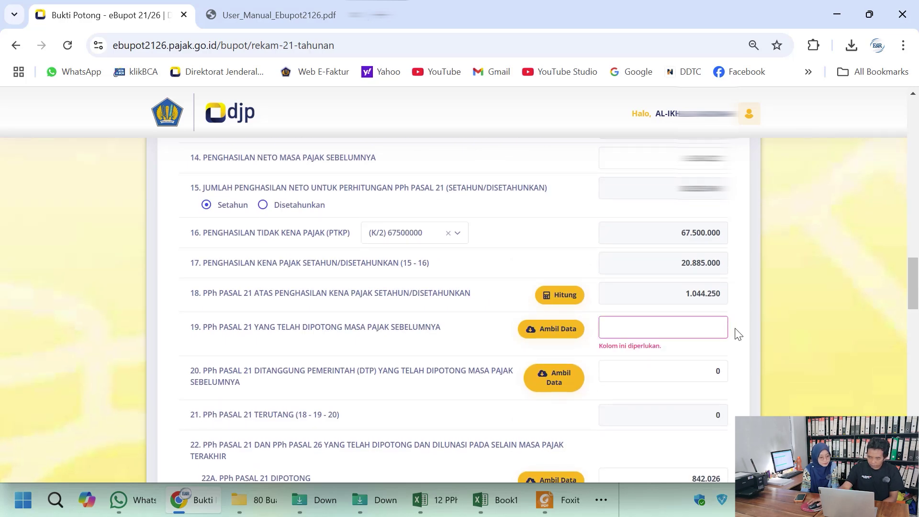
{"action": "left_click", "coordinate": [569, 334]}
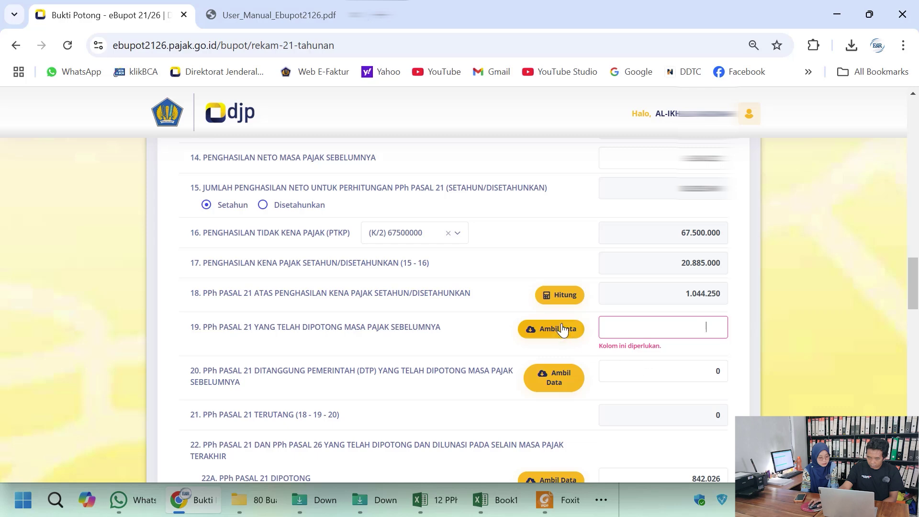
{"action": "left_click", "coordinate": [562, 330]}
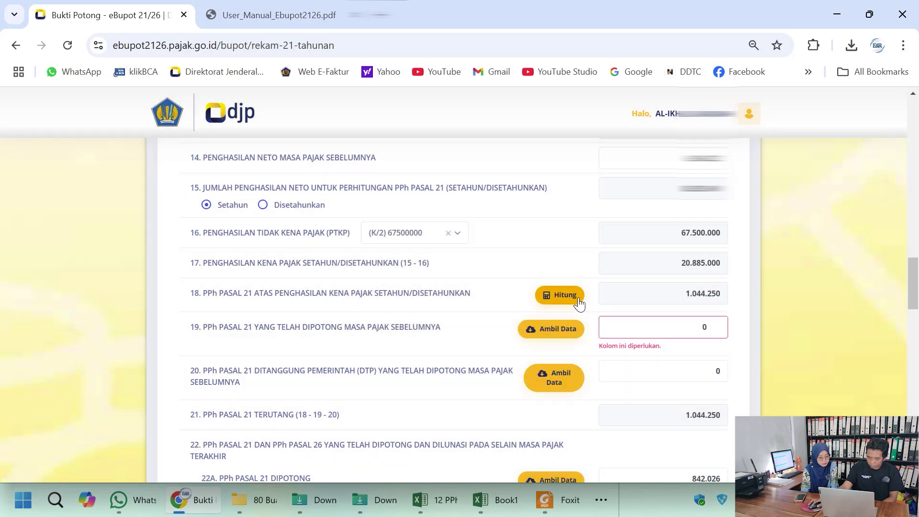
{"action": "left_click", "coordinate": [578, 299]}
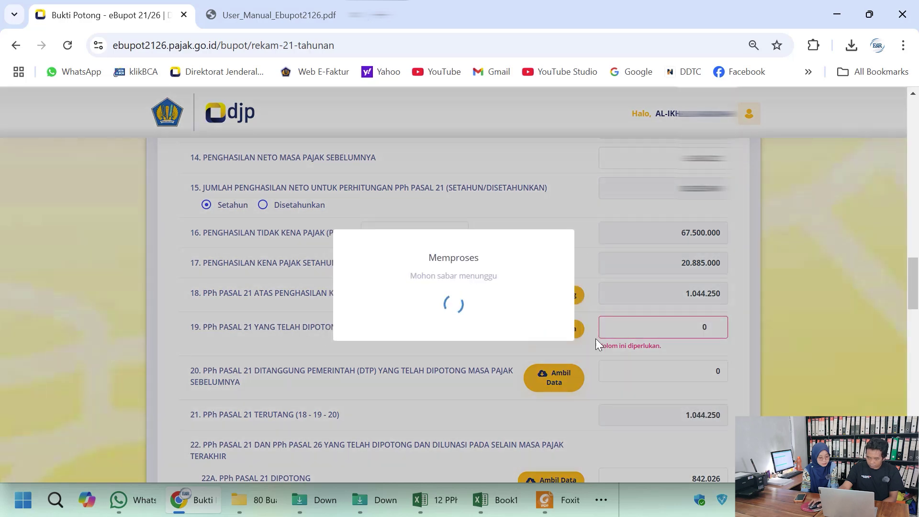
- Examine the underpaid or overpaid tax in line 23 and how net income in lines 13 and 14 feeds into line 15
{"action": "scroll", "coordinate": [615, 372], "scroll_direction": "down", "scroll_amount": 1}
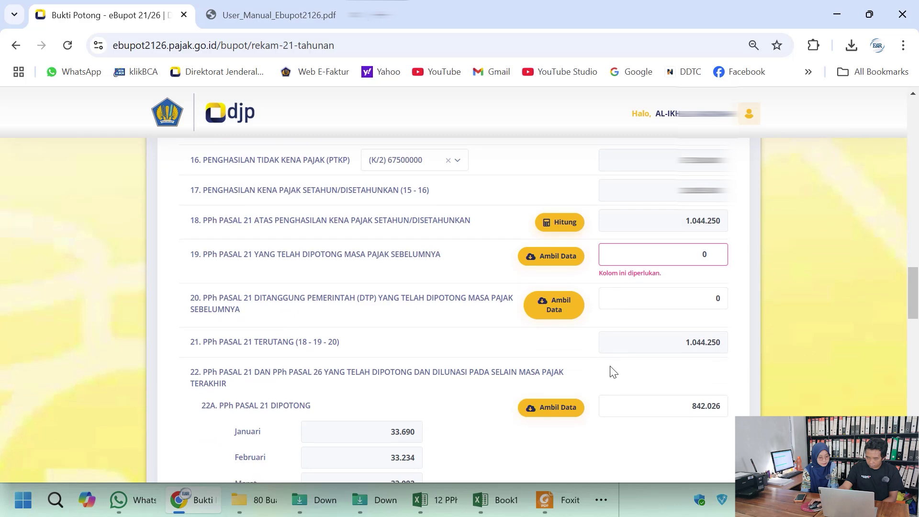
{"action": "scroll", "coordinate": [614, 372], "scroll_direction": "down", "scroll_amount": 15}
{"action": "scroll", "coordinate": [610, 376], "scroll_direction": "down", "scroll_amount": 2}
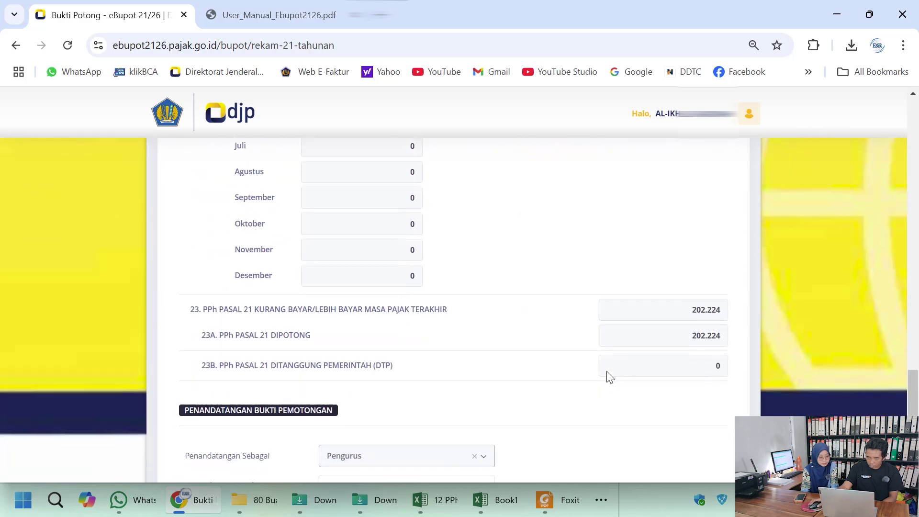
{"action": "scroll", "coordinate": [607, 375], "scroll_direction": "up", "scroll_amount": 15}
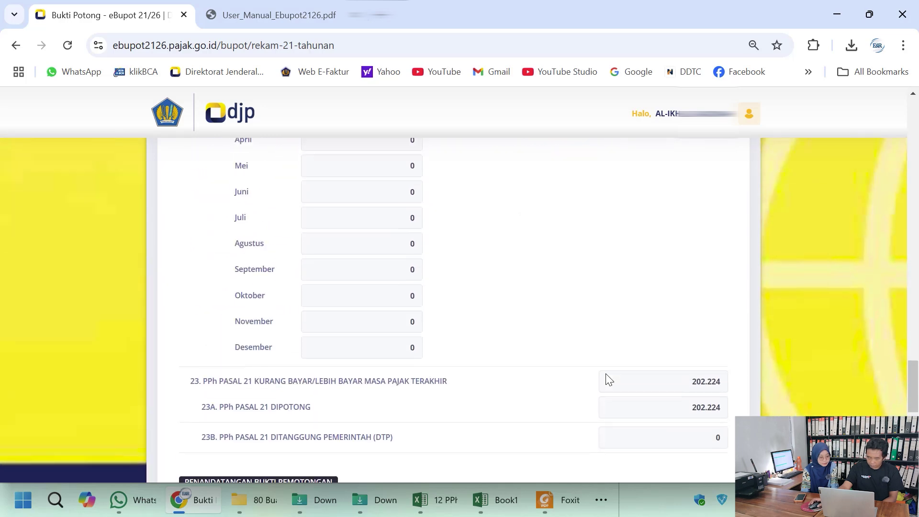
{"action": "scroll", "coordinate": [607, 381], "scroll_direction": "up", "scroll_amount": 1}
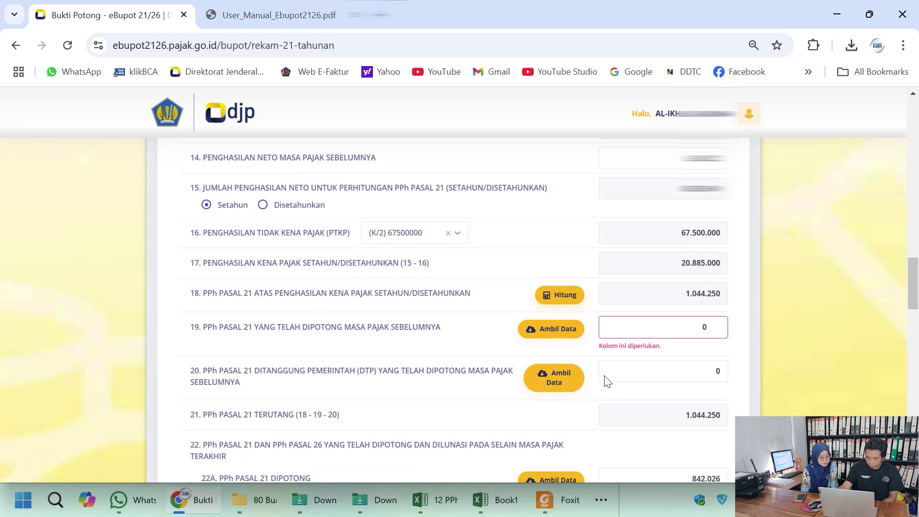
{"action": "scroll", "coordinate": [622, 362], "scroll_direction": "up", "scroll_amount": 4}
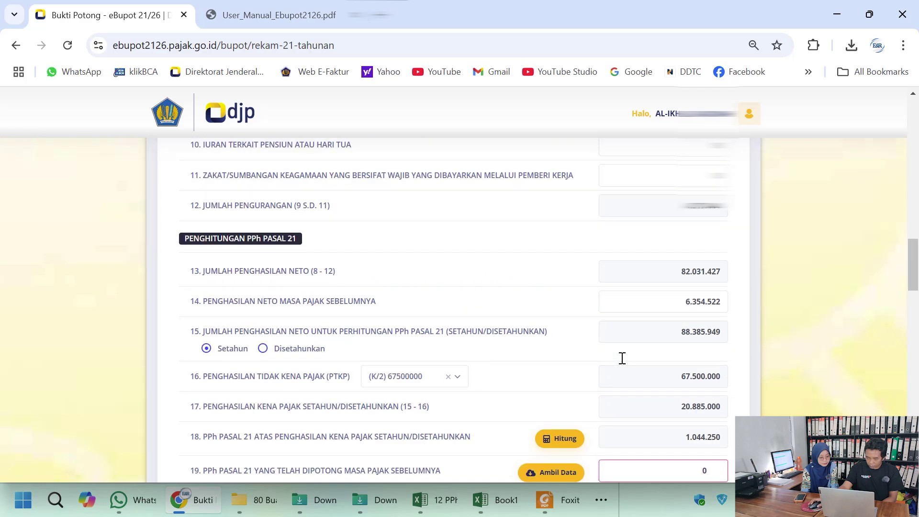
{"action": "scroll", "coordinate": [622, 358], "scroll_direction": "up", "scroll_amount": 4}
{"action": "scroll", "coordinate": [622, 358], "scroll_direction": "down", "scroll_amount": 4}
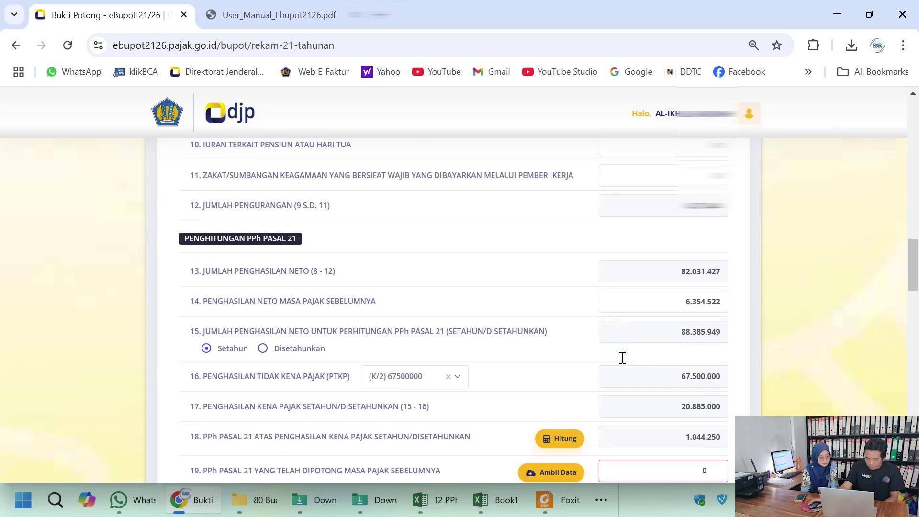
{"action": "left_click", "coordinate": [702, 331]}
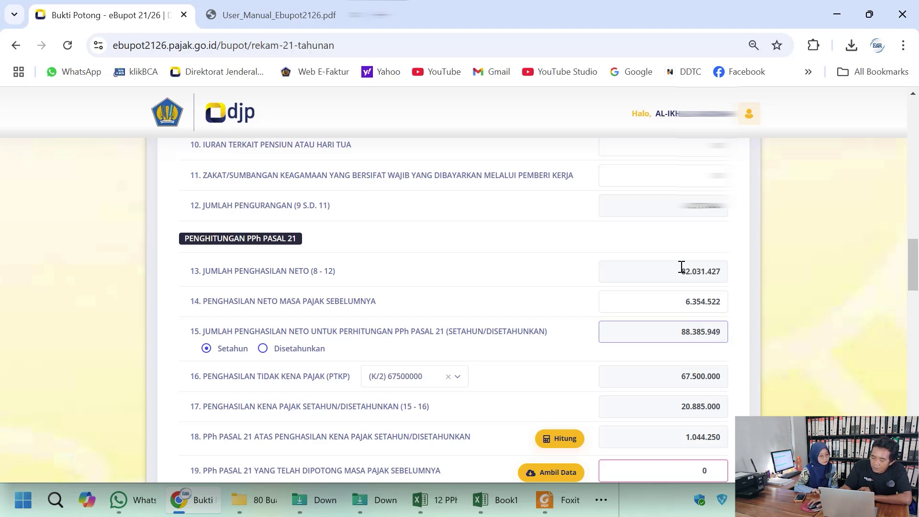
{"action": "left_click_drag", "start_coordinate": [680, 304], "coordinate": [727, 300]}
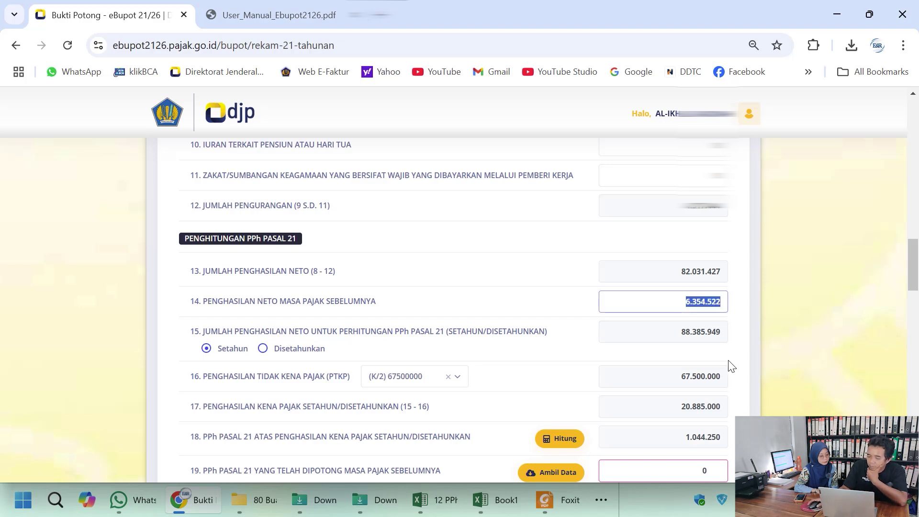
{"action": "left_click_drag", "start_coordinate": [687, 272], "coordinate": [747, 278]}
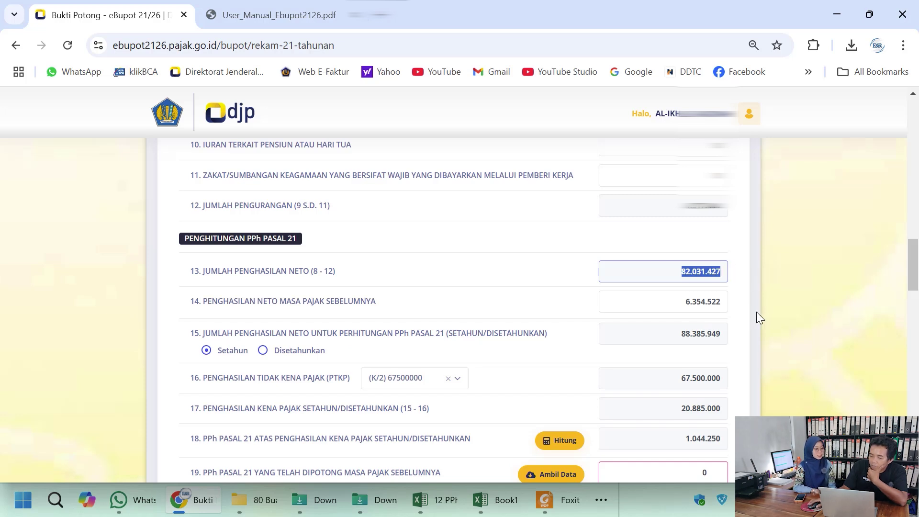
- Compare line 13 net income and line 14 prior-period net income with the combined net income in line 15
{"action": "left_click", "coordinate": [708, 334]}
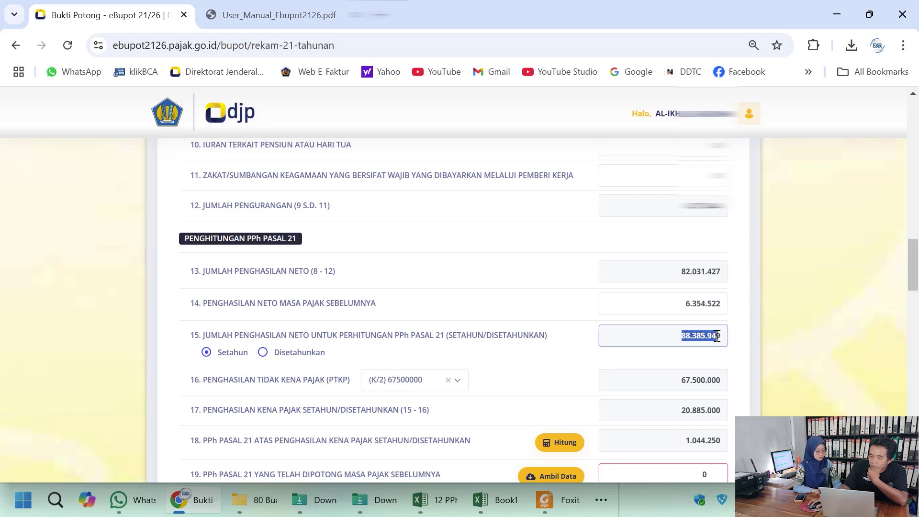
{"action": "left_click", "coordinate": [698, 302]}
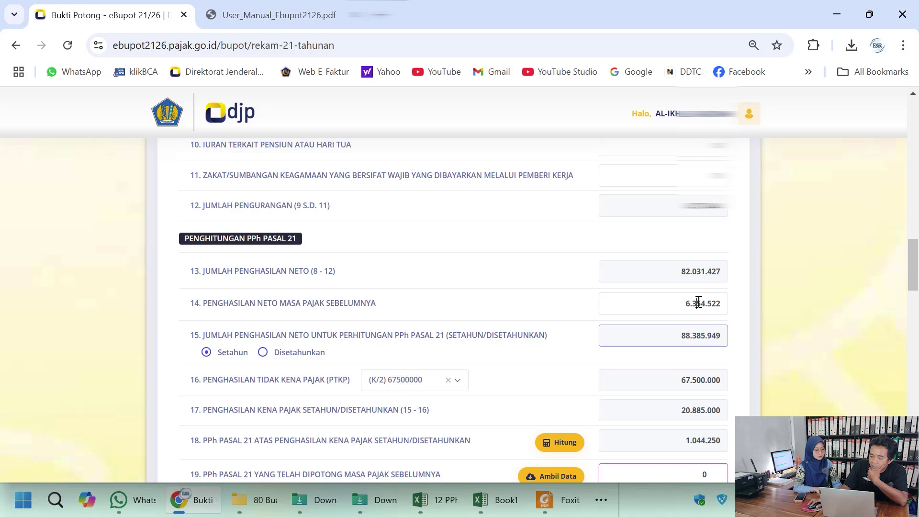
{"action": "left_click", "coordinate": [699, 276]}
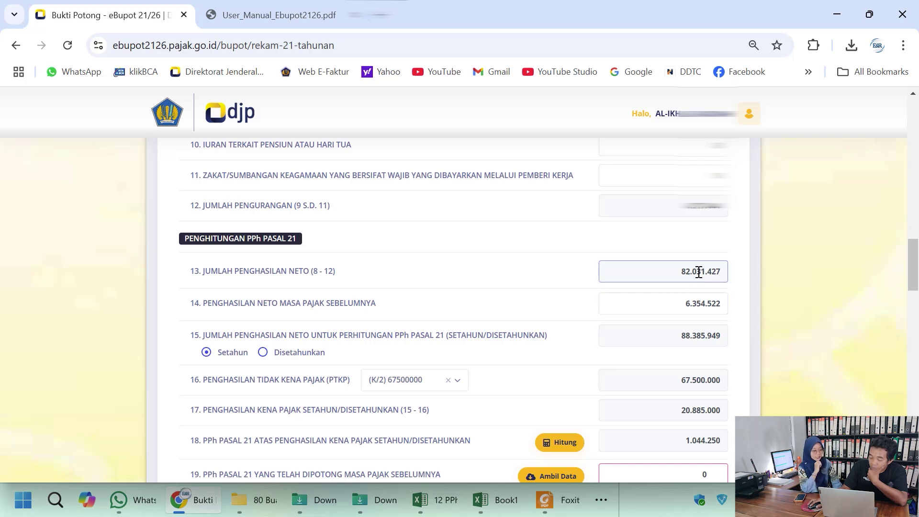
{"action": "left_click_drag", "start_coordinate": [218, 277], "coordinate": [368, 277]}
{"action": "left_click_drag", "start_coordinate": [677, 271], "coordinate": [721, 269]}
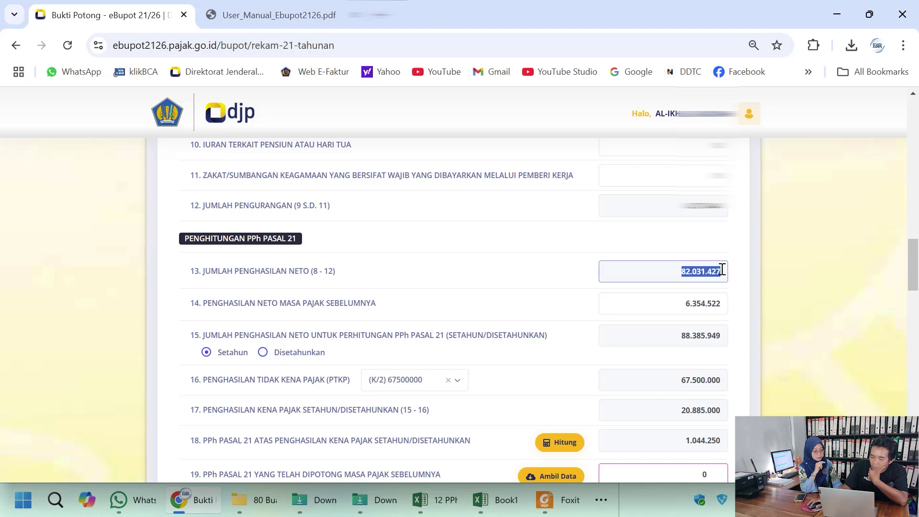
{"action": "left_click_drag", "start_coordinate": [681, 341], "coordinate": [701, 340]}
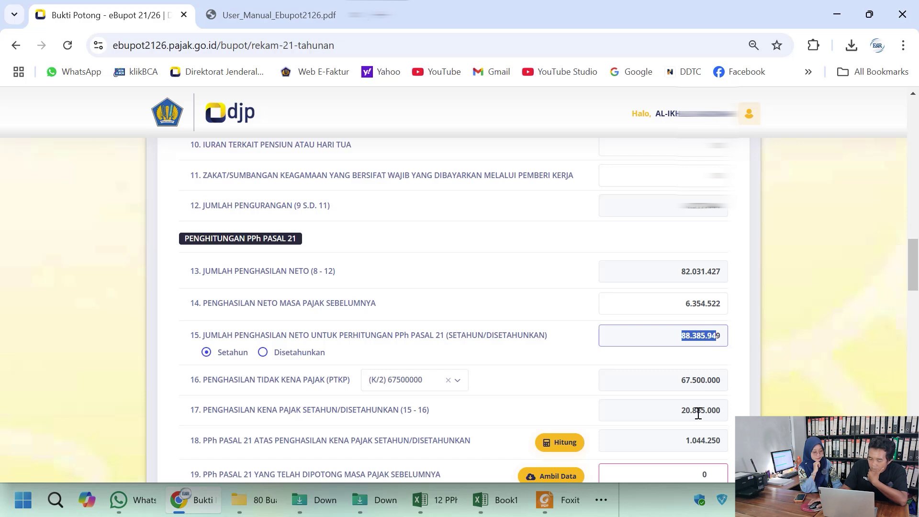
- Cancel the annual PPh Pasal 21 slip form without saving and return to the slip list
{"action": "scroll", "coordinate": [698, 413], "scroll_direction": "down", "scroll_amount": 2}
{"action": "scroll", "coordinate": [698, 413], "scroll_direction": "down", "scroll_amount": 2}
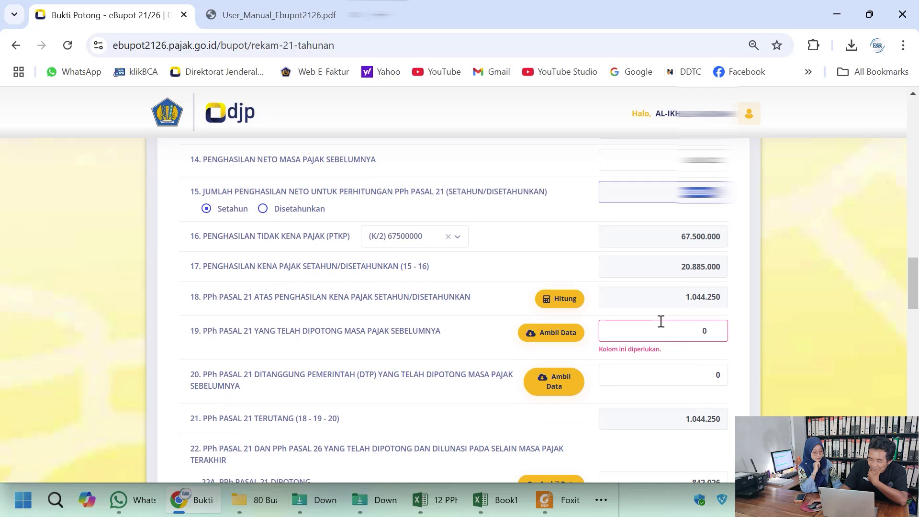
{"action": "scroll", "coordinate": [660, 321], "scroll_direction": "down", "scroll_amount": 20}
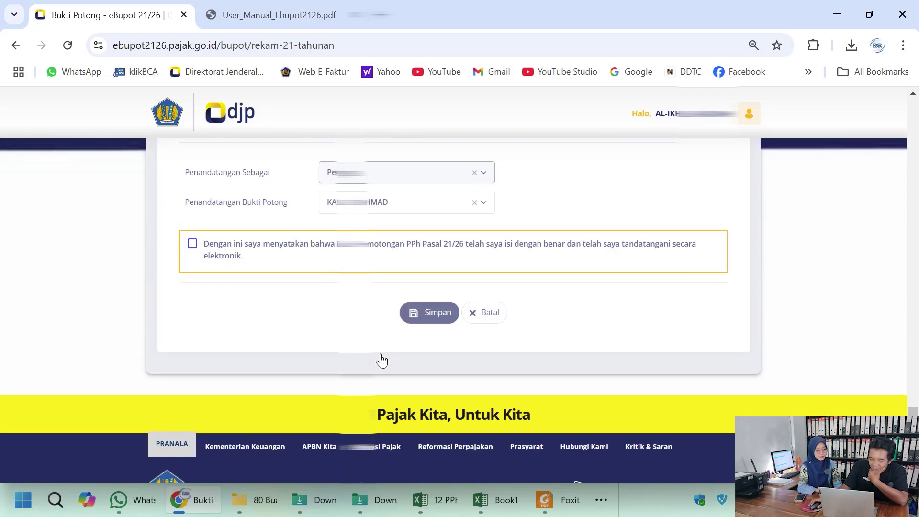
{"action": "left_click", "coordinate": [489, 317]}
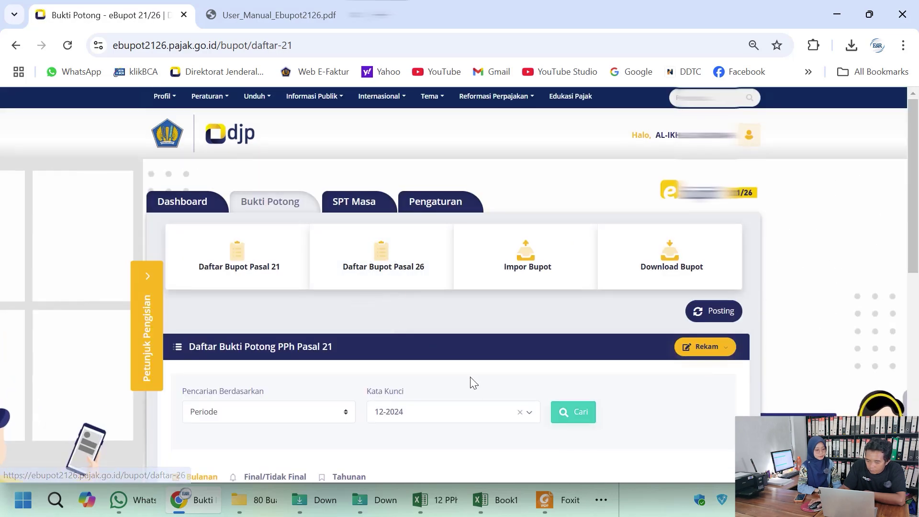
- Show the annual (Tahunan) slips for period 12-2024 with 100 entries per page
{"action": "scroll", "coordinate": [445, 381], "scroll_direction": "down", "scroll_amount": 3}
{"action": "left_click", "coordinate": [348, 334]}
{"action": "scroll", "coordinate": [266, 303], "scroll_direction": "down", "scroll_amount": 2}
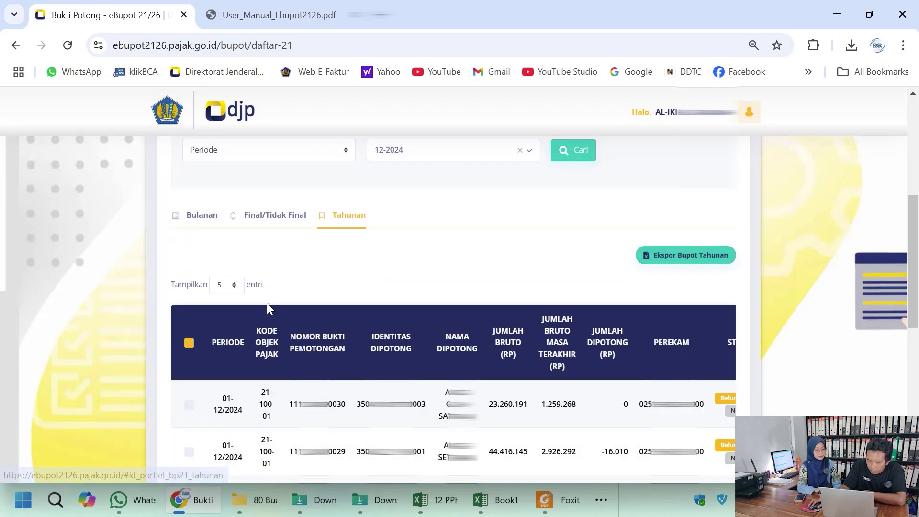
{"action": "left_click", "coordinate": [225, 285]}
{"action": "left_click", "coordinate": [224, 355]}
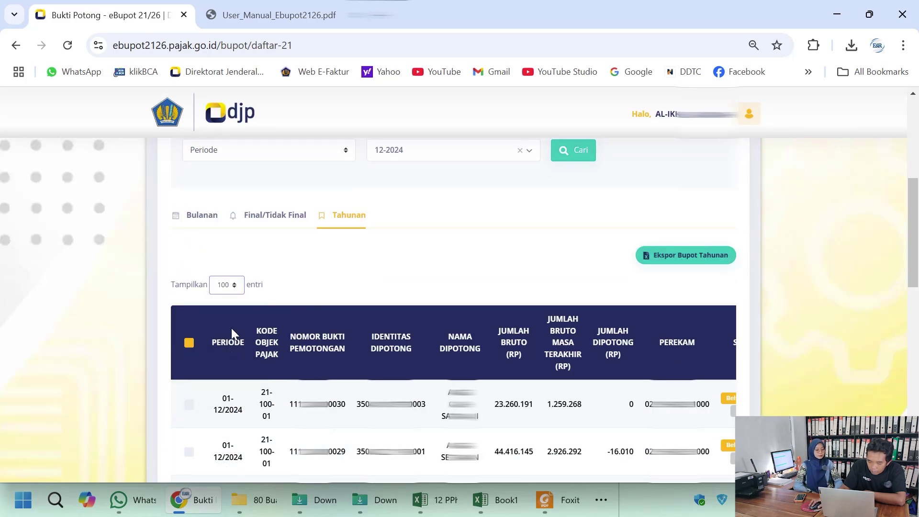
- Select all the listed annual slips, submit their batch deletion, and acknowledge the result
{"action": "scroll", "coordinate": [256, 323], "scroll_direction": "down", "scroll_amount": 2}
{"action": "left_click", "coordinate": [190, 271]}
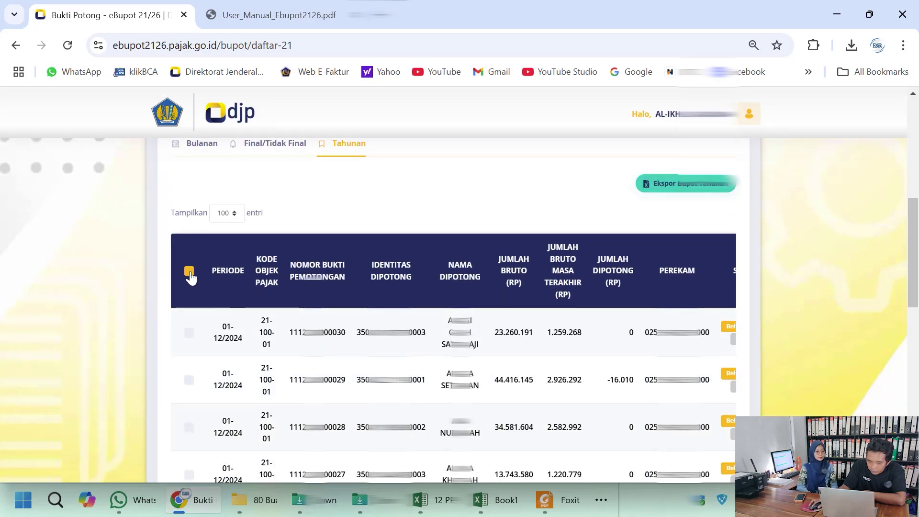
{"action": "left_click", "coordinate": [323, 187]}
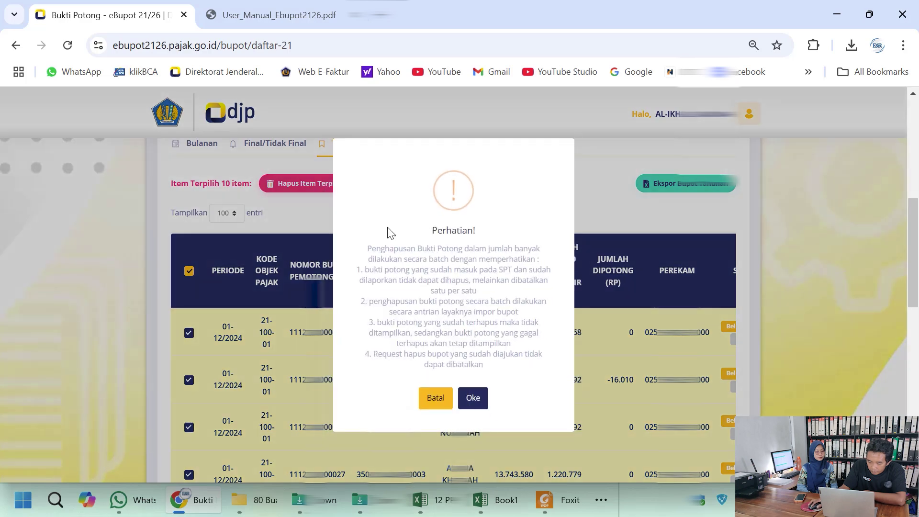
{"action": "left_click", "coordinate": [474, 398]}
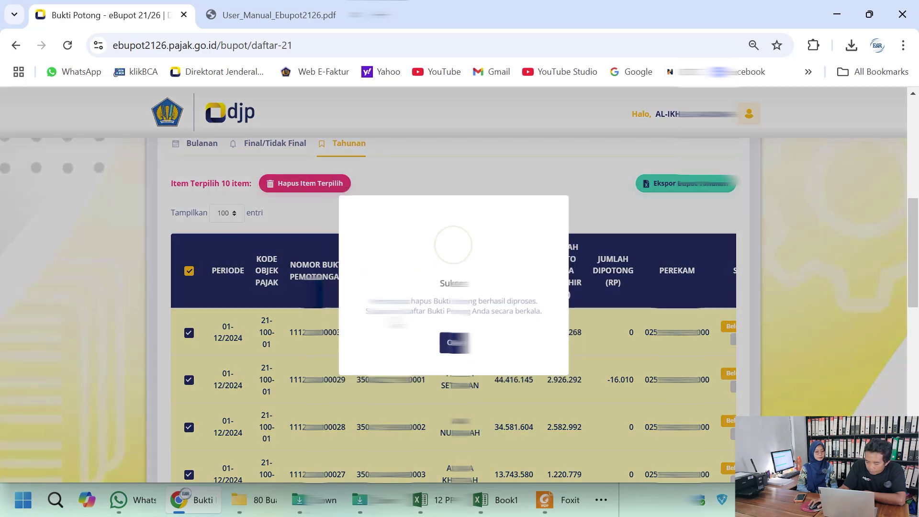
{"action": "left_click", "coordinate": [450, 349]}
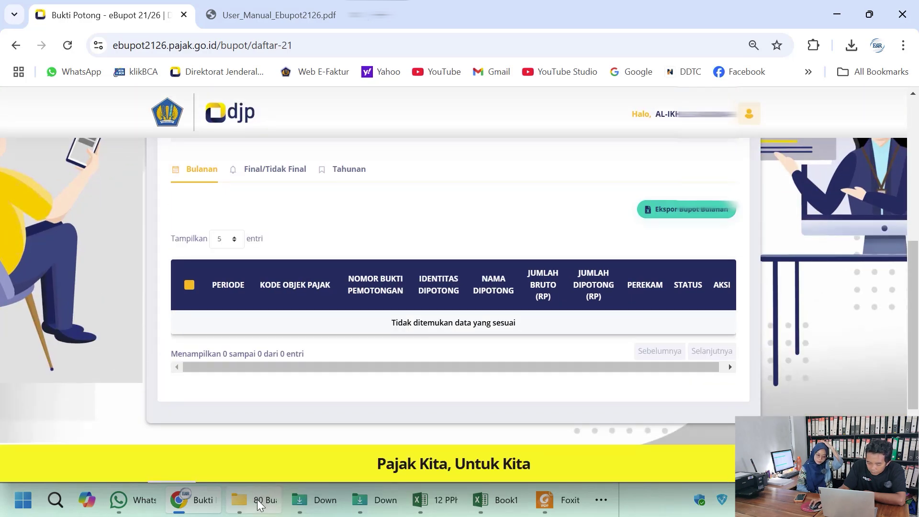
- Open the "kedua" import workbook from the Downloads folder in Excel
{"action": "mouse_move", "coordinate": [312, 510]}
{"action": "left_click", "coordinate": [375, 499]}
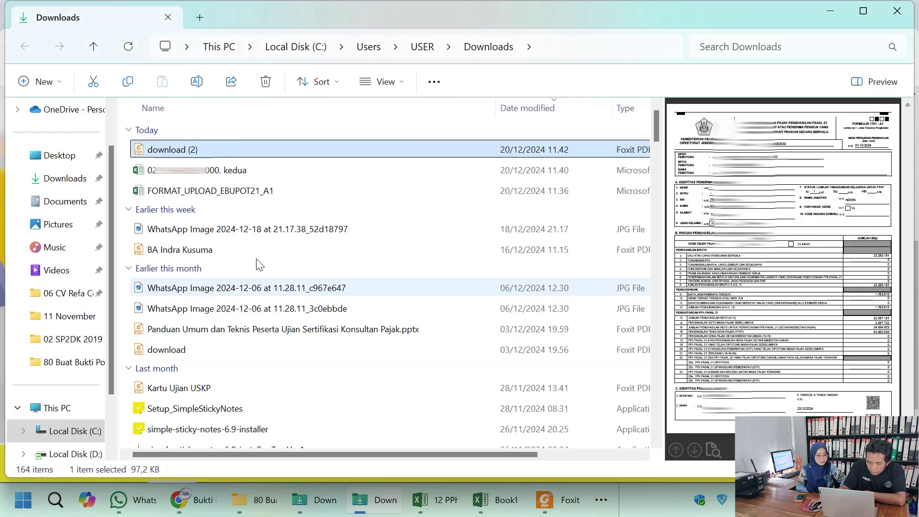
{"action": "double_click", "coordinate": [204, 173]}
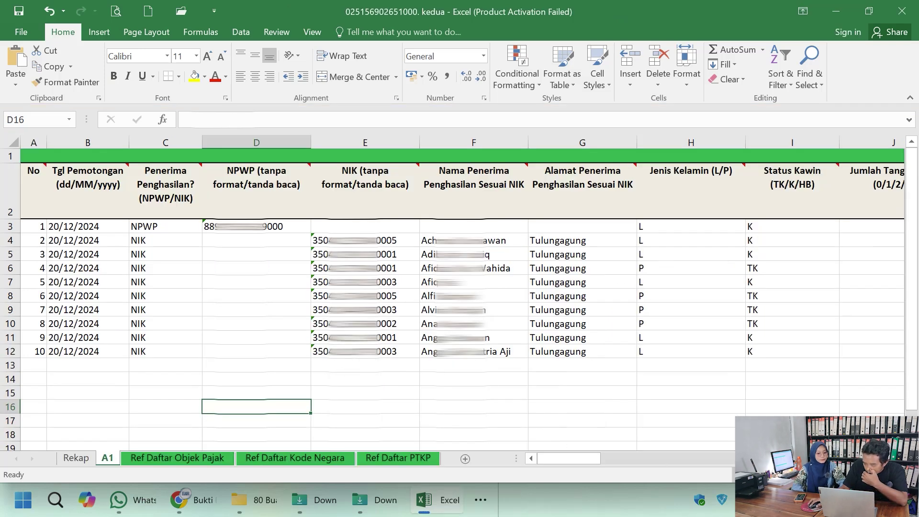
- Clear the previous-period net income values (Penghasilan Neto Masa Pajak Sebelumnya) in AE3:AE12 of the A1 sheet
{"action": "left_click", "coordinate": [898, 459]}
{"action": "left_click", "coordinate": [899, 459]}
{"action": "left_click", "coordinate": [899, 458]}
{"action": "scroll", "coordinate": [462, 299], "scroll_direction": "right", "scroll_amount": 12}
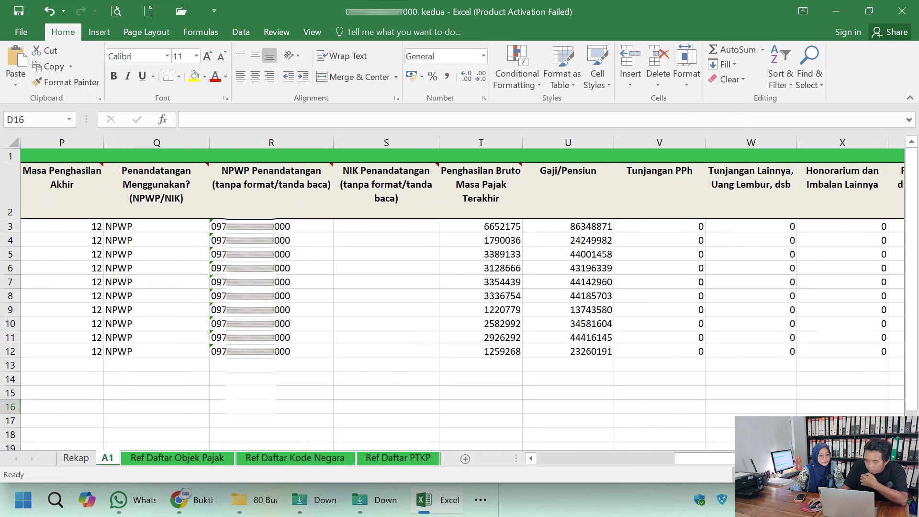
{"action": "left_click", "coordinate": [507, 226]}
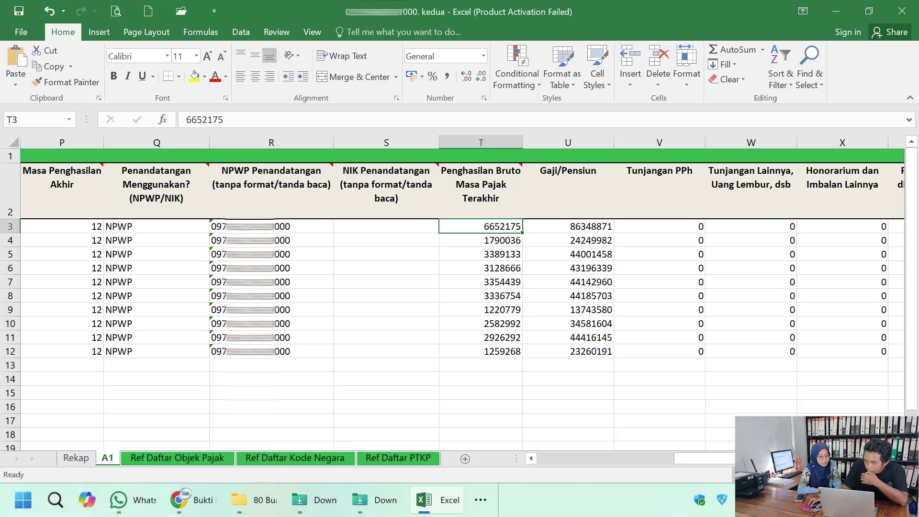
{"action": "scroll", "coordinate": [460, 287], "scroll_direction": "right", "scroll_amount": 3}
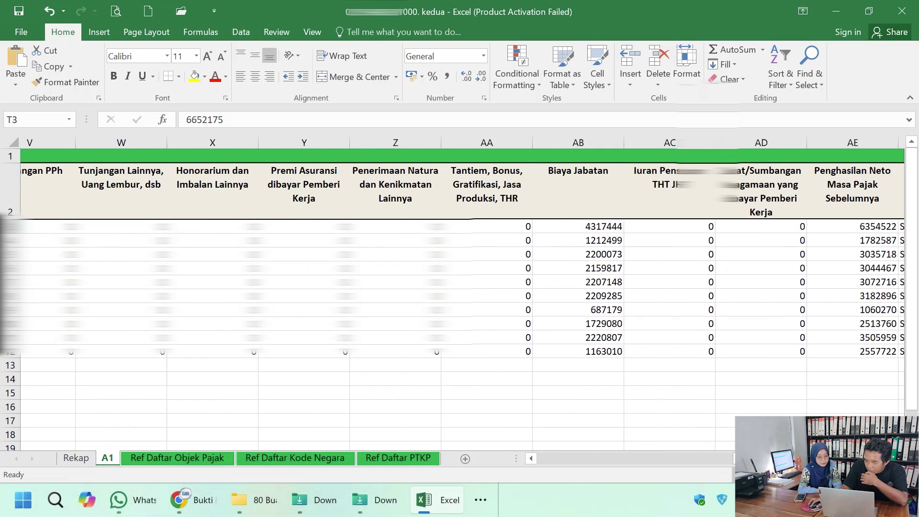
{"action": "scroll", "coordinate": [817, 330], "scroll_direction": "right", "scroll_amount": 3}
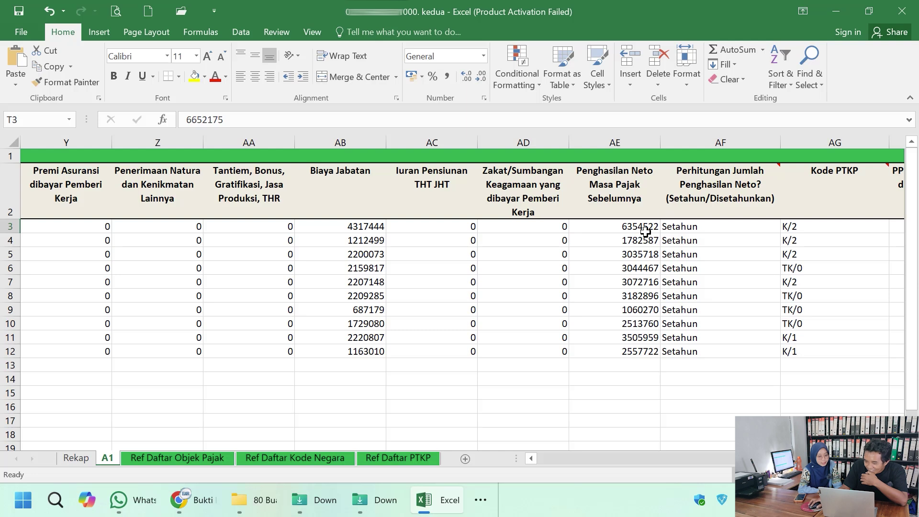
{"action": "left_click_drag", "start_coordinate": [638, 232], "coordinate": [641, 346]}
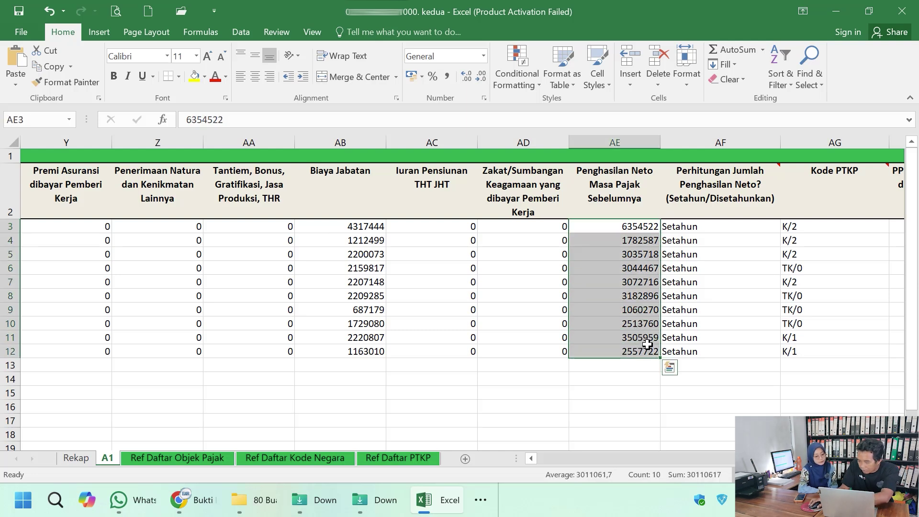
{"action": "key", "text": "Delete"}
- Enter 0 in AE3 and copy it into AE4:AE12
{"action": "left_click", "coordinate": [633, 227]}
{"action": "type", "text": "0"}
{"action": "left_click", "coordinate": [638, 258]}
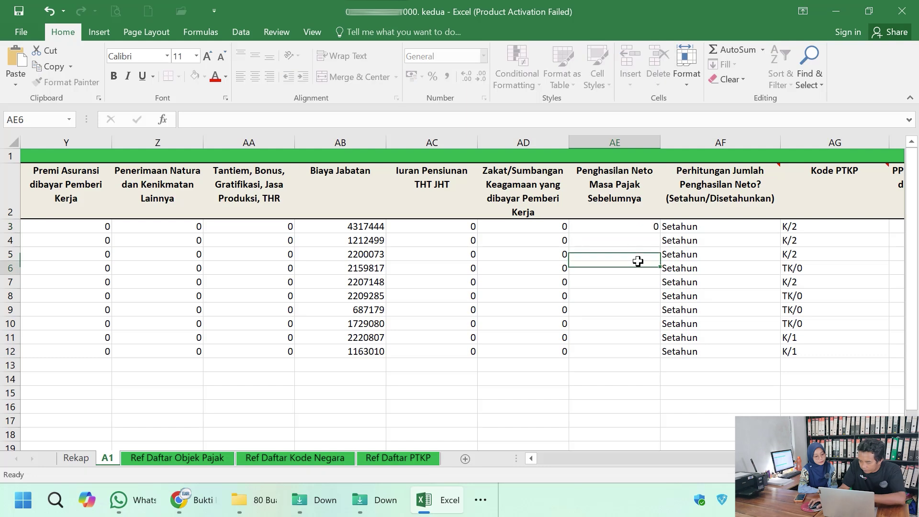
{"action": "left_click", "coordinate": [638, 228]}
{"action": "key", "text": "ctrl+c"}
{"action": "left_click_drag", "start_coordinate": [641, 243], "coordinate": [651, 345]}
{"action": "key", "text": "ctrl+v"}
{"action": "left_click", "coordinate": [669, 391]}
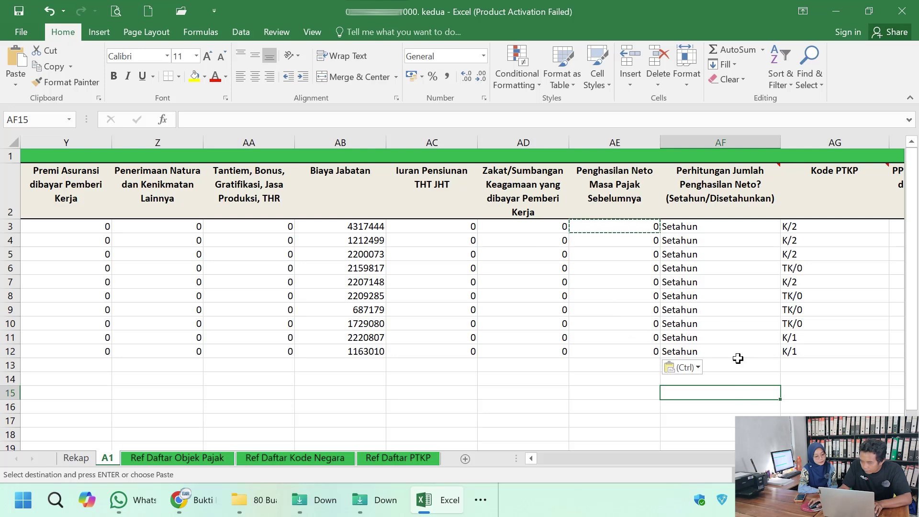
- Save the workbook as a copy in the Downloads folder, changing the "kedua" ending of its name to "ketiga"
{"action": "scroll", "coordinate": [462, 293], "scroll_direction": "right", "scroll_amount": 5}
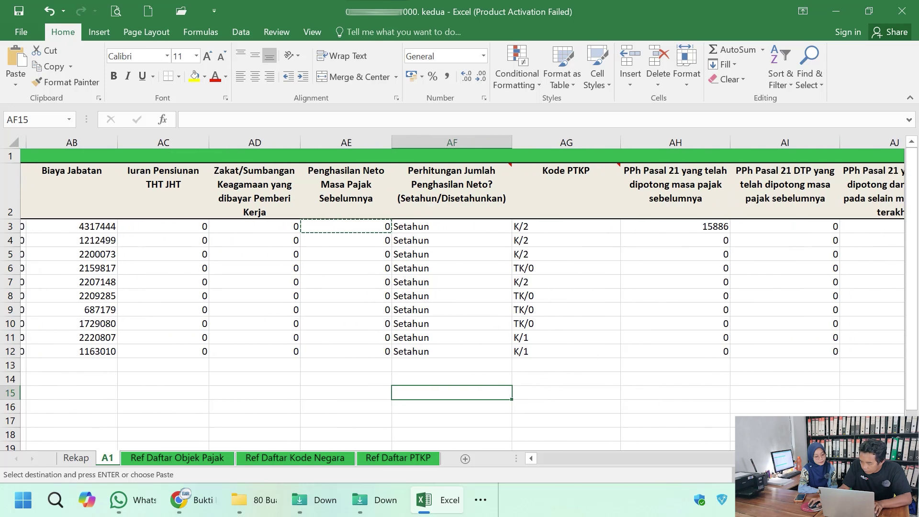
{"action": "scroll", "coordinate": [462, 293], "scroll_direction": "right", "scroll_amount": 4}
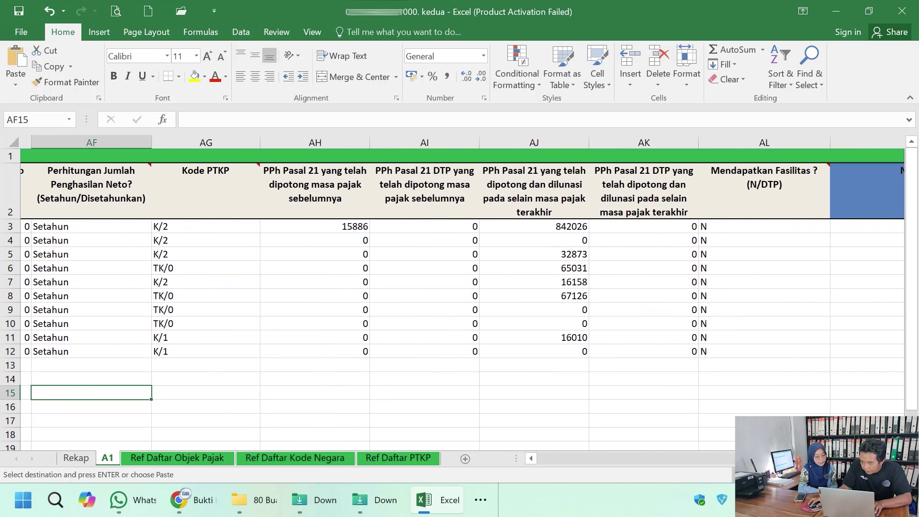
{"action": "left_click_drag", "start_coordinate": [862, 458], "coordinate": [458, 462]}
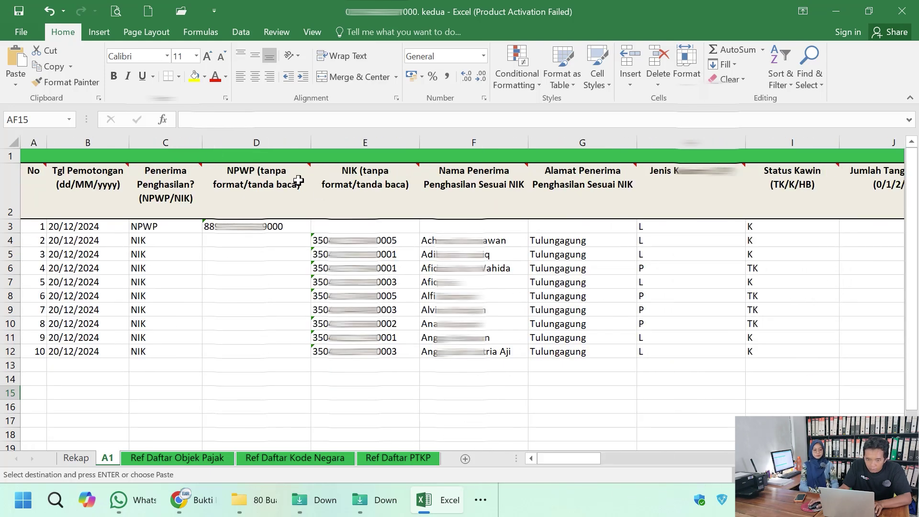
{"action": "left_click", "coordinate": [31, 36]}
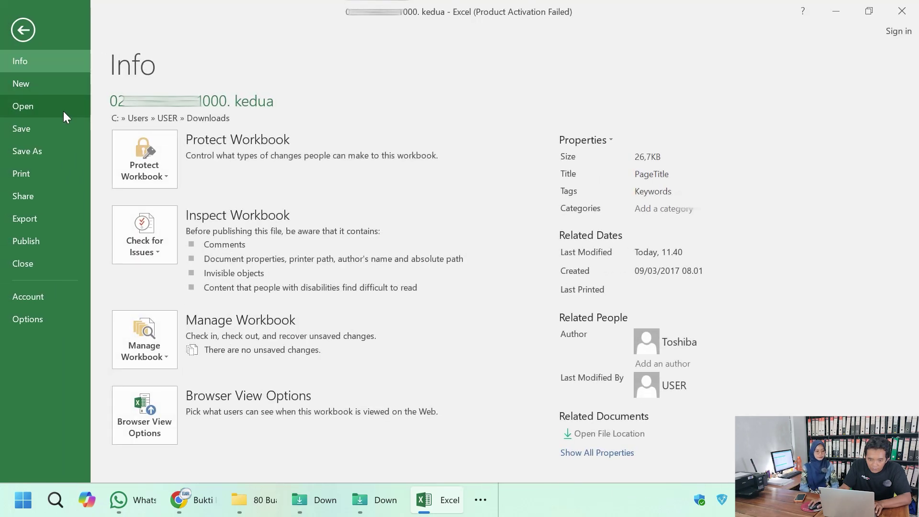
{"action": "left_click", "coordinate": [56, 145]}
{"action": "left_click", "coordinate": [372, 139]}
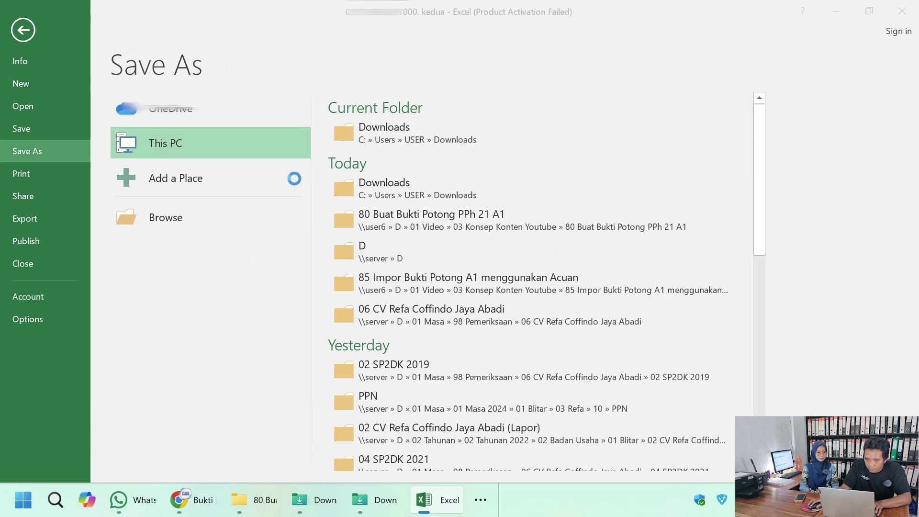
{"action": "double_click", "coordinate": [176, 241]}
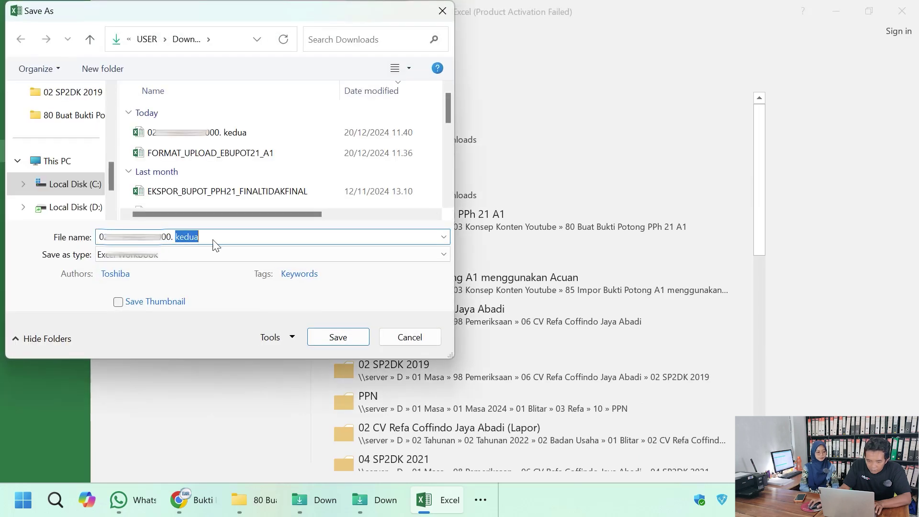
{"action": "type", "text": "ketig"}
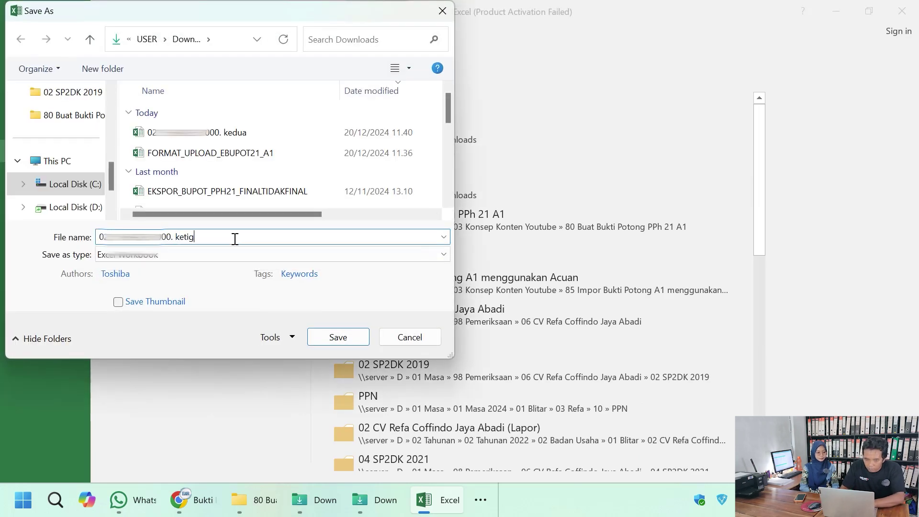
{"action": "left_click", "coordinate": [346, 334]}
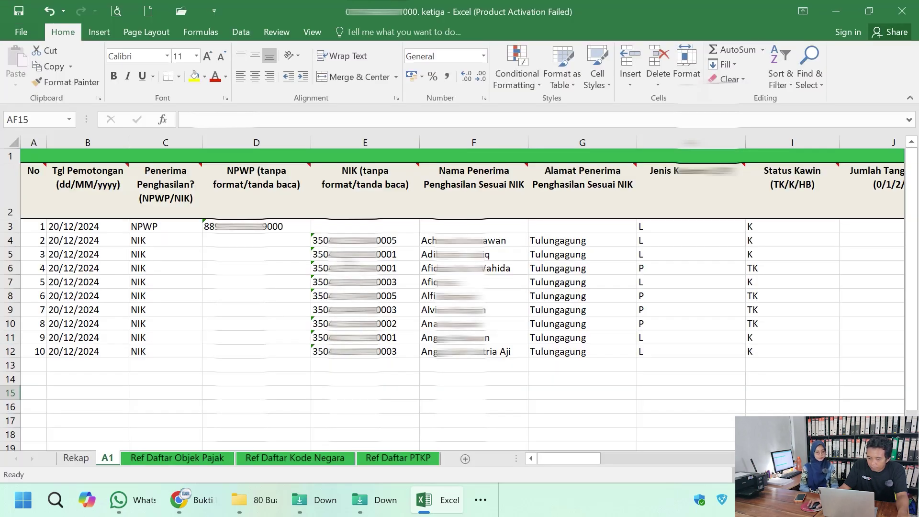
{"action": "left_click", "coordinate": [352, 255]}
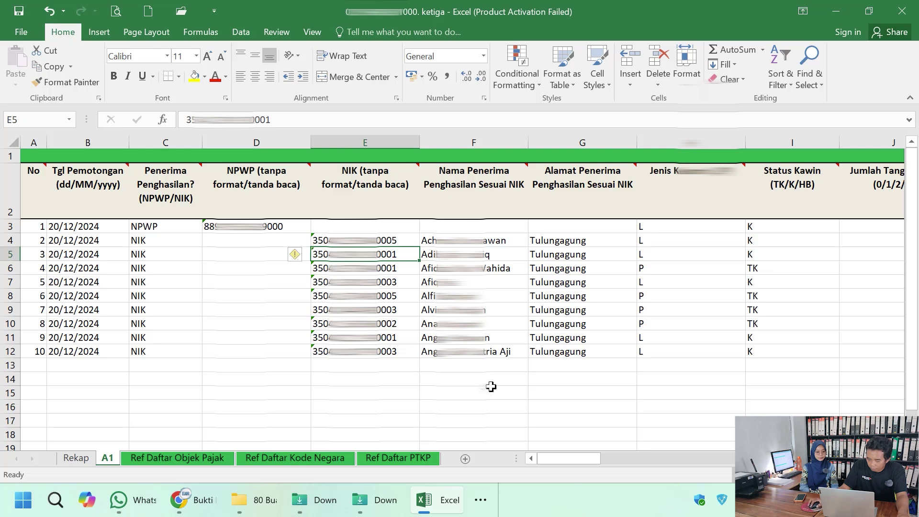
- In eBupot 21/26 in the browser, open the slip import form and set Jenis Bukti Potong to Tahunan and Tahun Pajak to 2024
{"action": "left_click", "coordinate": [187, 499]}
{"action": "scroll", "coordinate": [330, 303], "scroll_direction": "up", "scroll_amount": 5}
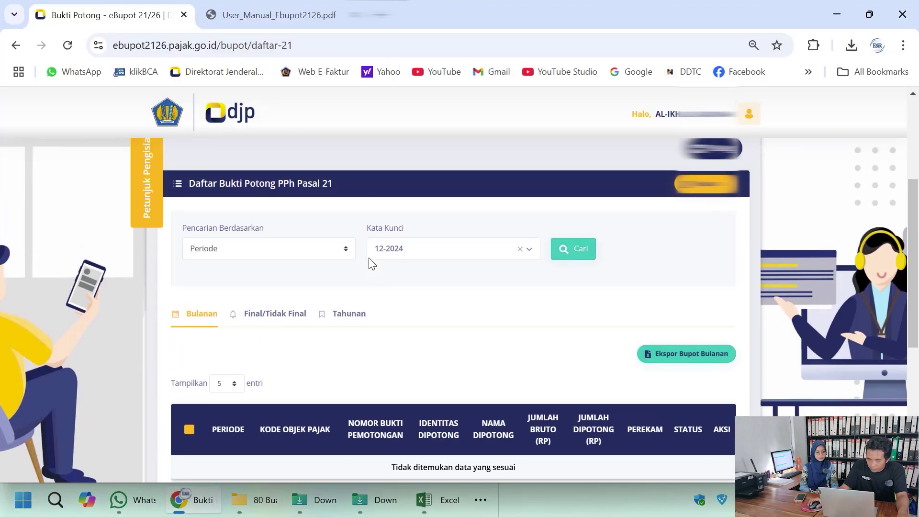
{"action": "left_click", "coordinate": [517, 236]}
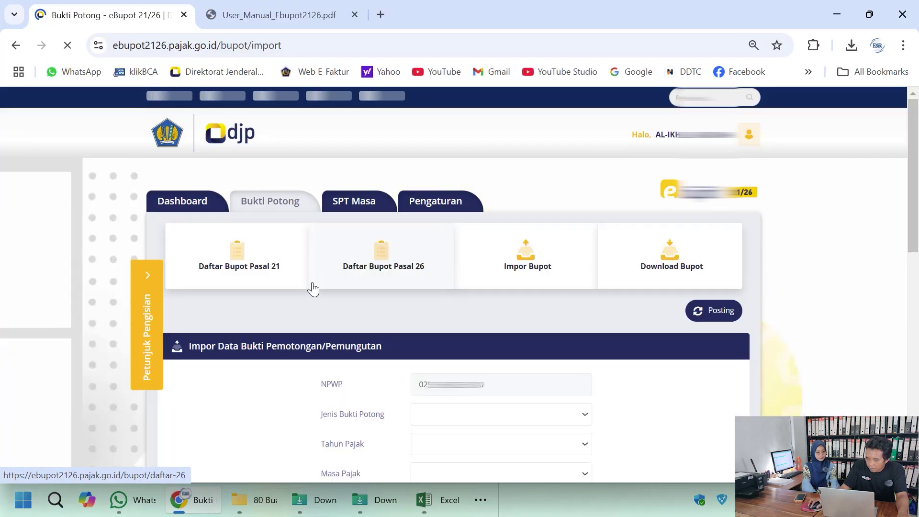
{"action": "left_click", "coordinate": [498, 416]}
{"action": "left_click", "coordinate": [469, 395]}
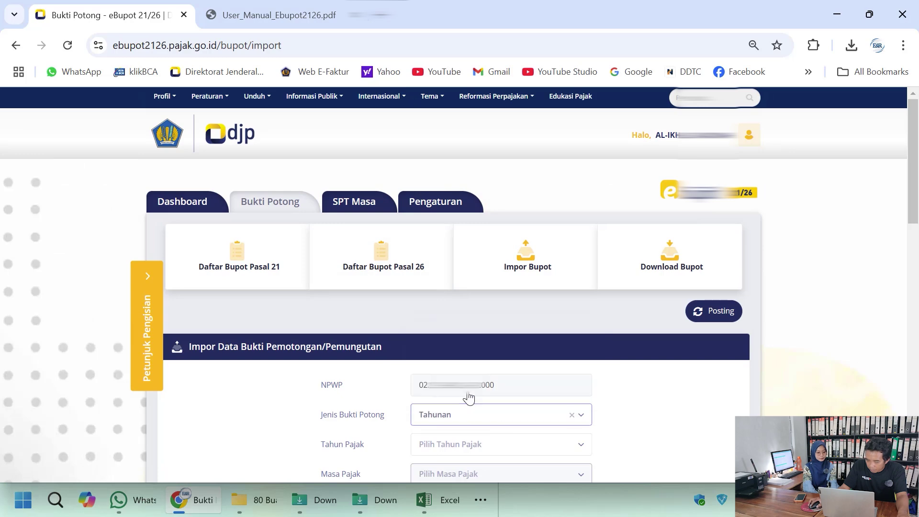
{"action": "left_click", "coordinate": [457, 445]}
{"action": "left_click", "coordinate": [441, 427]}
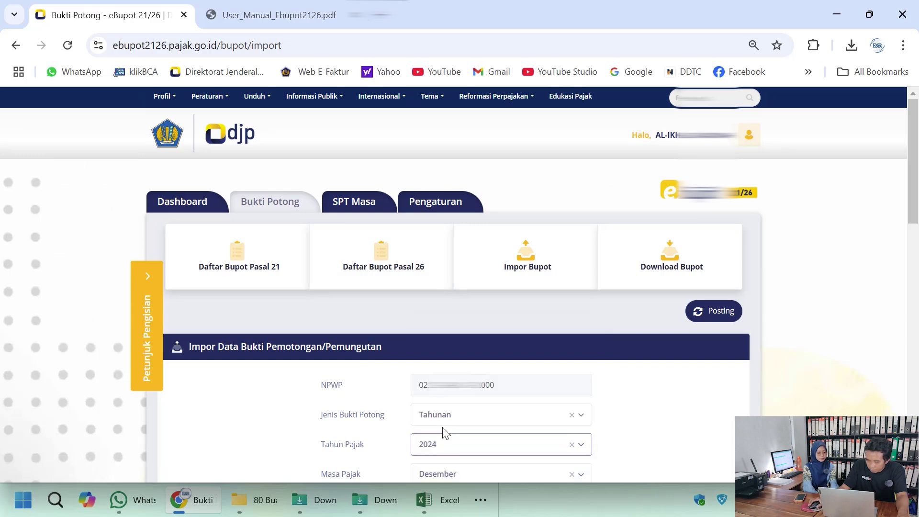
- Choose the "ketiga" workbook from the Downloads folder as the import file and upload it
{"action": "scroll", "coordinate": [447, 438], "scroll_direction": "down", "scroll_amount": 1}
{"action": "left_click", "coordinate": [455, 432]}
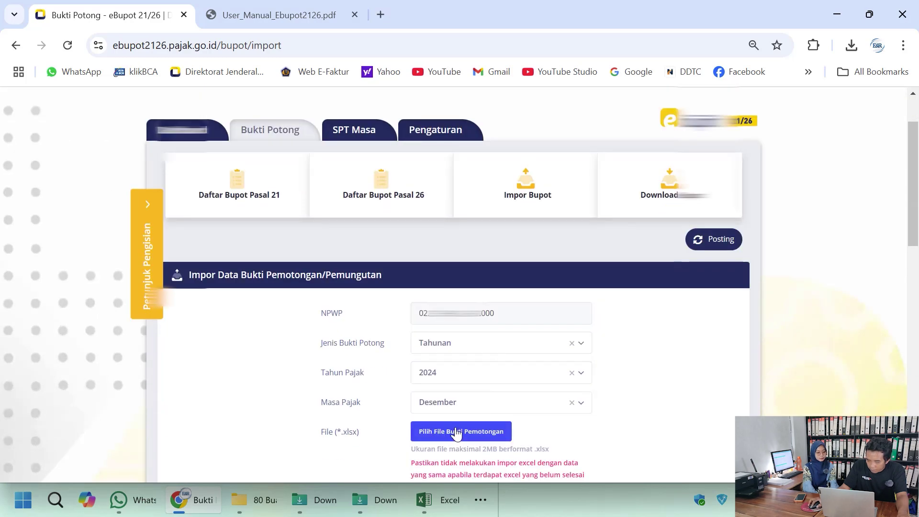
{"action": "left_click", "coordinate": [196, 132]}
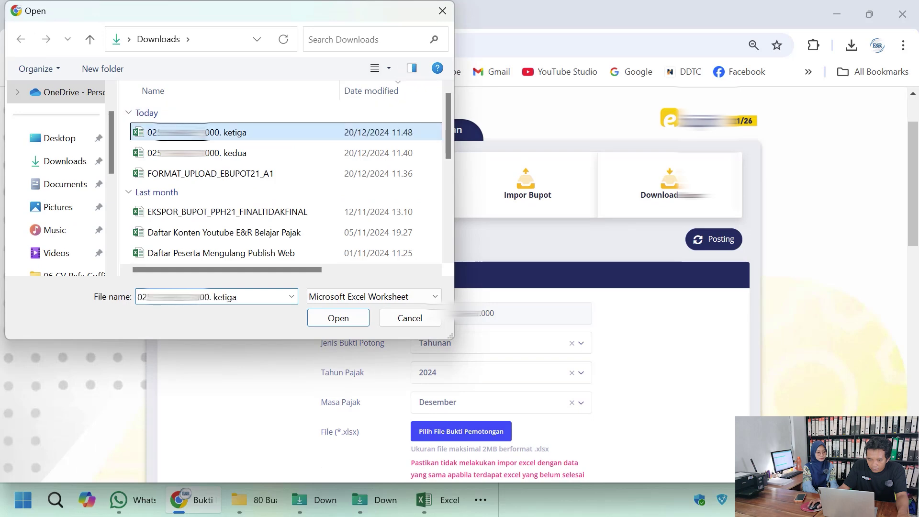
{"action": "left_click", "coordinate": [334, 320]}
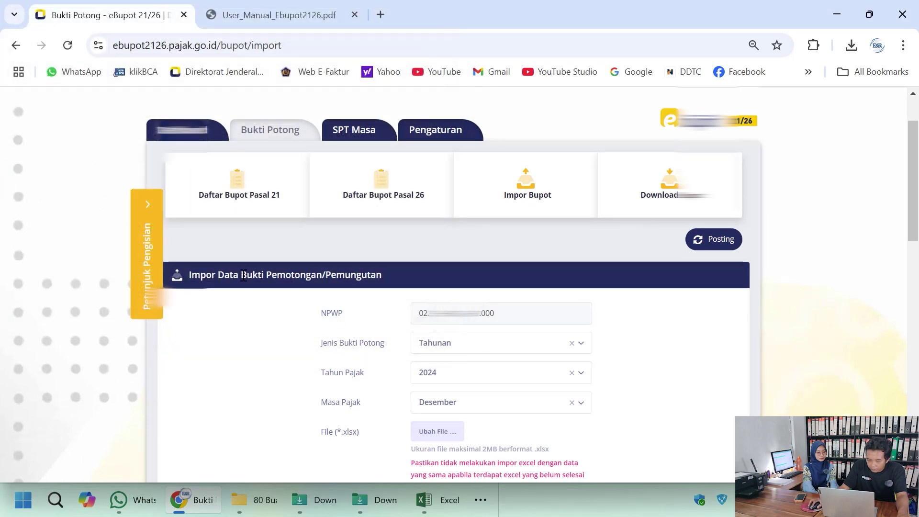
{"action": "scroll", "coordinate": [443, 292], "scroll_direction": "down", "scroll_amount": 4}
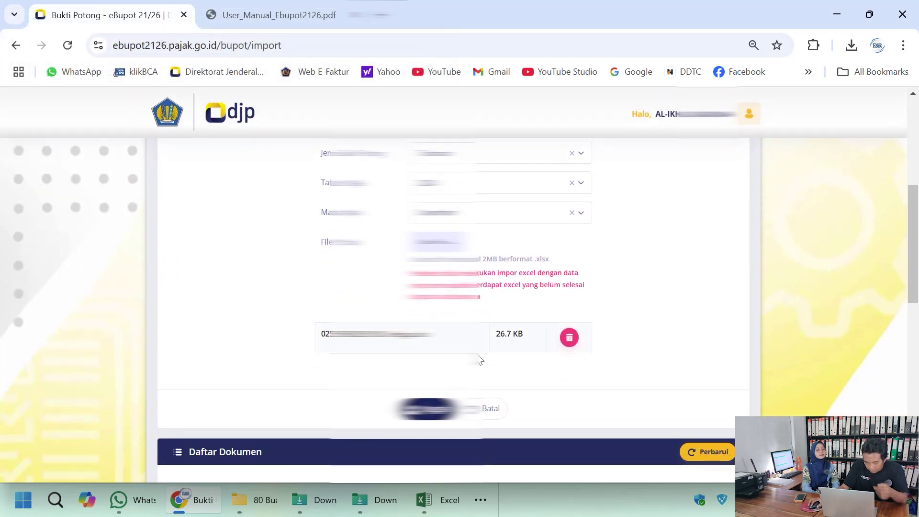
{"action": "left_click", "coordinate": [426, 412]}
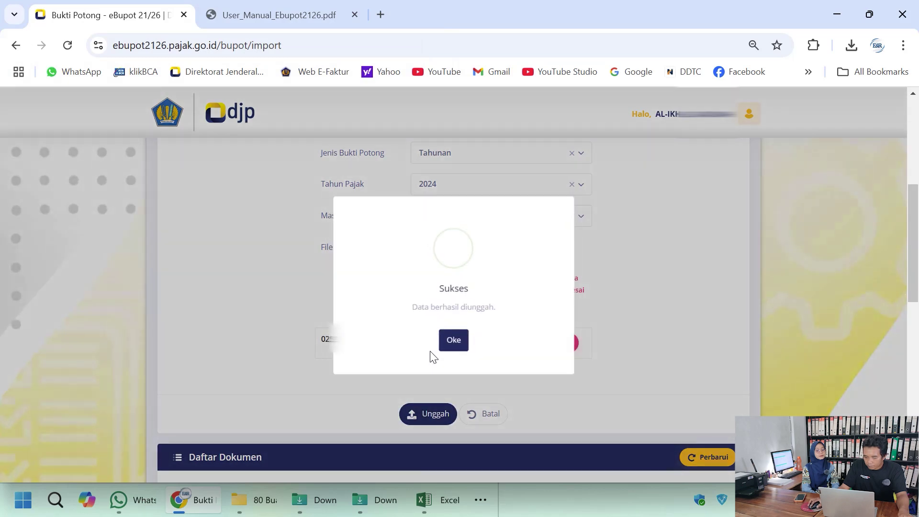
{"action": "left_click", "coordinate": [452, 342]}
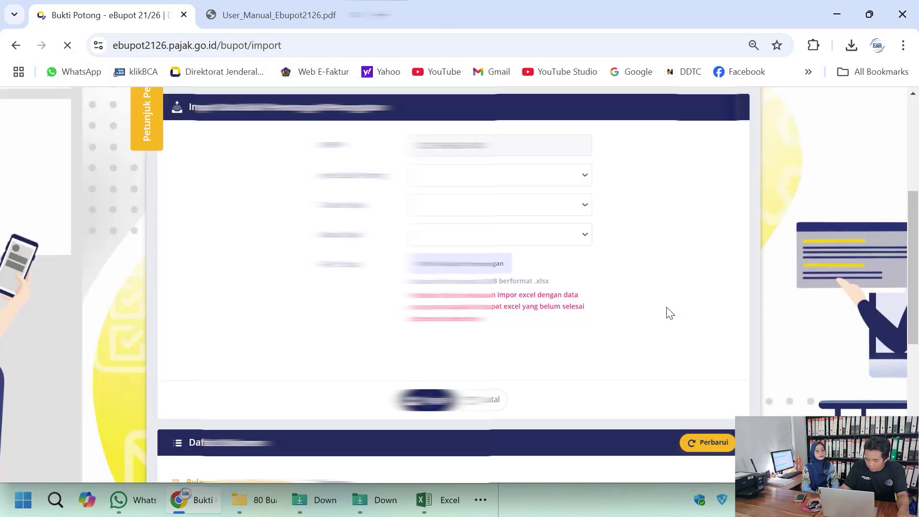
- Refresh the Tahunan list under Daftar Dokumen and check the validation status of the "ketiga" upload
{"action": "scroll", "coordinate": [668, 305], "scroll_direction": "down", "scroll_amount": 3}
{"action": "scroll", "coordinate": [719, 298], "scroll_direction": "down", "scroll_amount": 2}
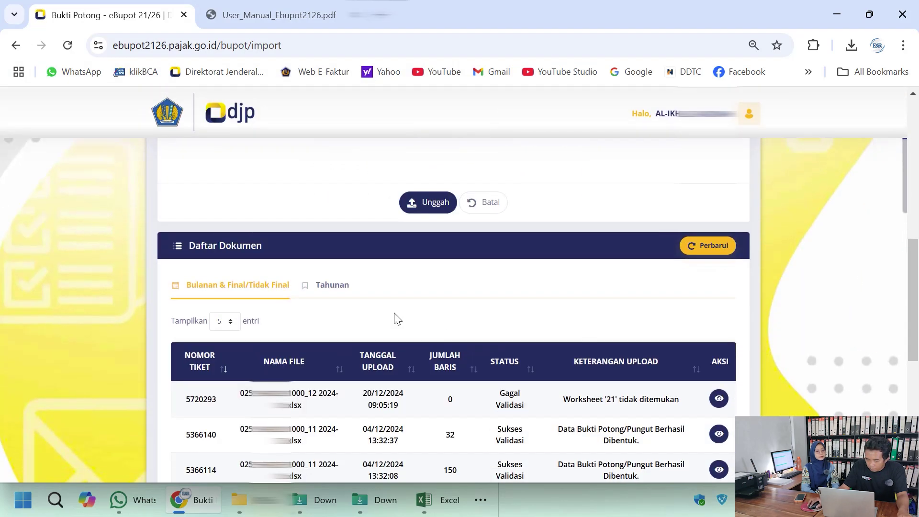
{"action": "left_click", "coordinate": [331, 286]}
{"action": "left_click", "coordinate": [702, 253]}
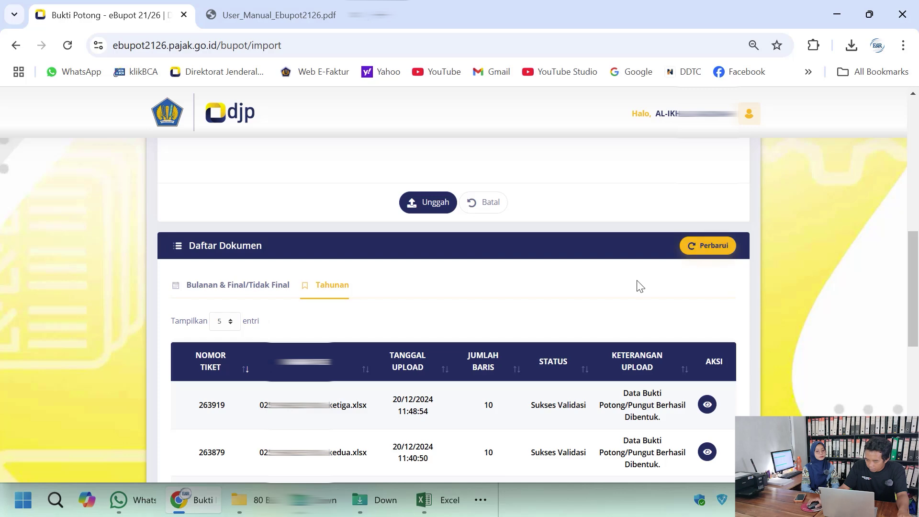
{"action": "scroll", "coordinate": [636, 287], "scroll_direction": "down", "scroll_amount": 1}
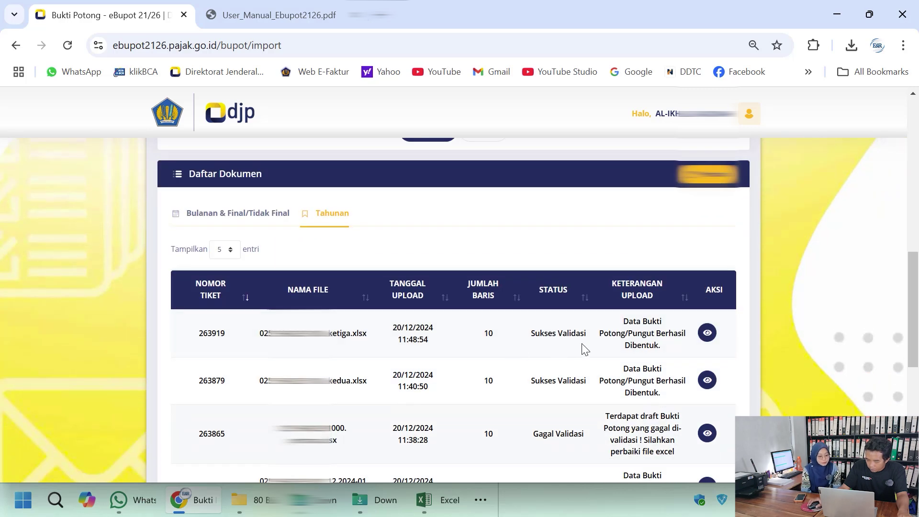
- Open the annual (Tahunan) slips in Daftar Bupot Pasal 21 and examine the tax withheld on the last listed slip
{"action": "scroll", "coordinate": [570, 349], "scroll_direction": "up", "scroll_amount": 3}
{"action": "scroll", "coordinate": [538, 310], "scroll_direction": "up", "scroll_amount": 5}
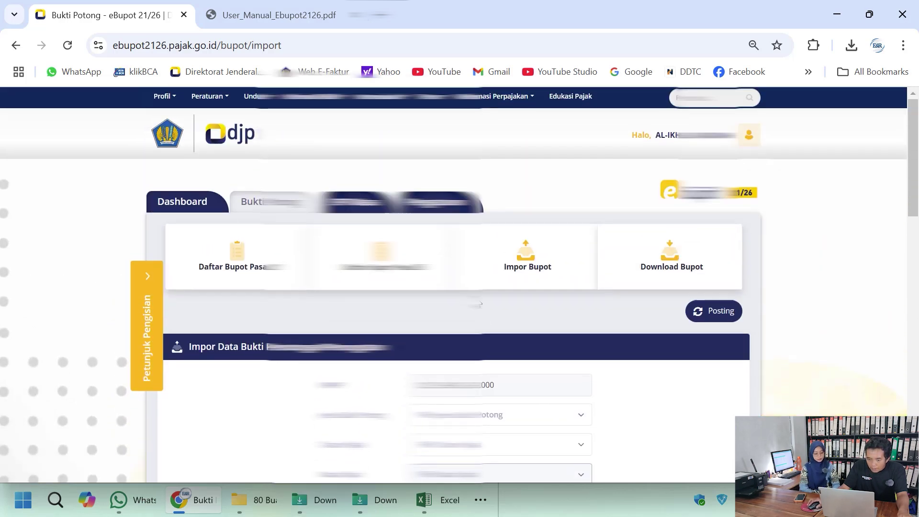
{"action": "left_click", "coordinate": [272, 266]}
{"action": "scroll", "coordinate": [410, 312], "scroll_direction": "down", "scroll_amount": 3}
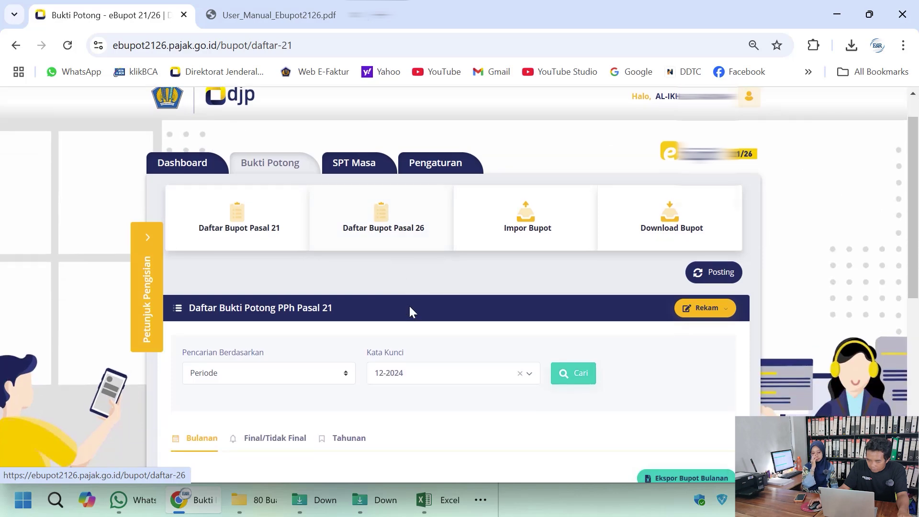
{"action": "left_click", "coordinate": [340, 331]}
{"action": "scroll", "coordinate": [441, 314], "scroll_direction": "down", "scroll_amount": 8}
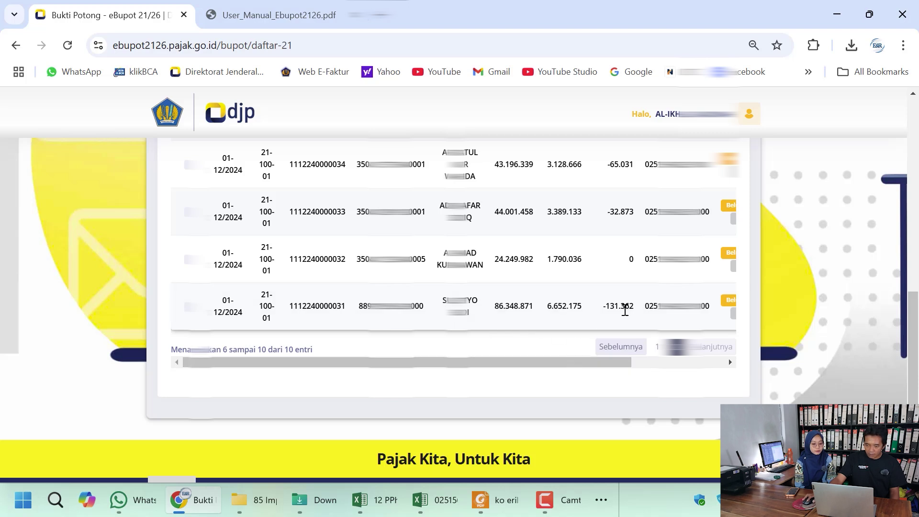
{"action": "left_click_drag", "start_coordinate": [605, 311], "coordinate": [641, 320]}
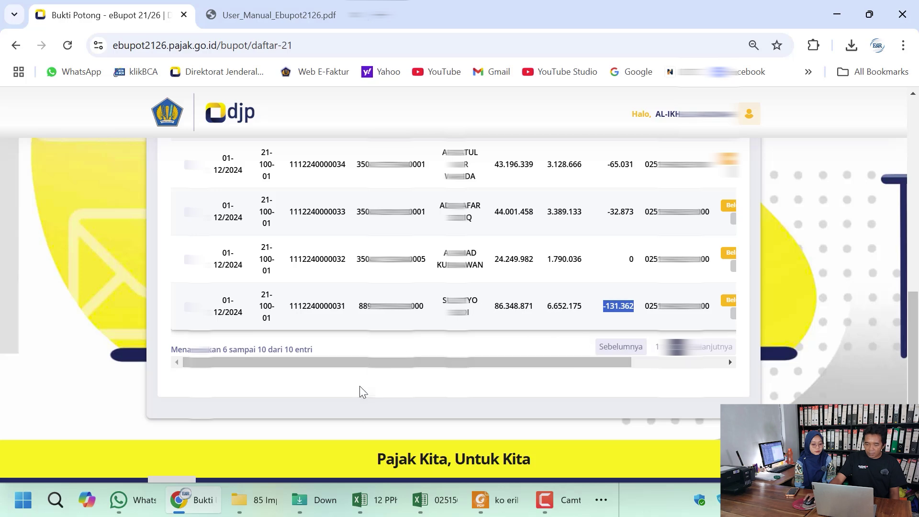
- Switch to the 12 PPh 21 Madinah 2024 SIMULASI BUPOT A1 workbook in Excel and examine row 3's Neto, PPh 21 Terutang, Bayar and KB cells
{"action": "left_click", "coordinate": [388, 500]}
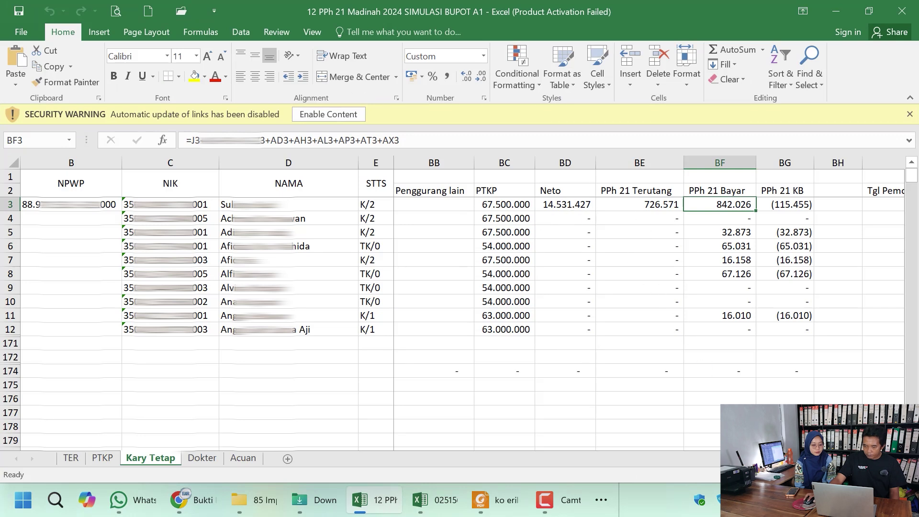
{"action": "left_click", "coordinate": [575, 204]}
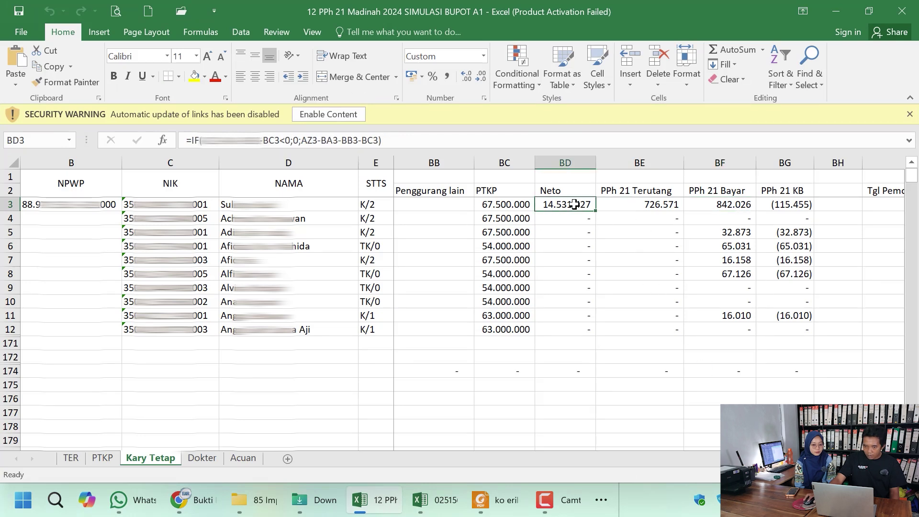
{"action": "left_click", "coordinate": [652, 204]}
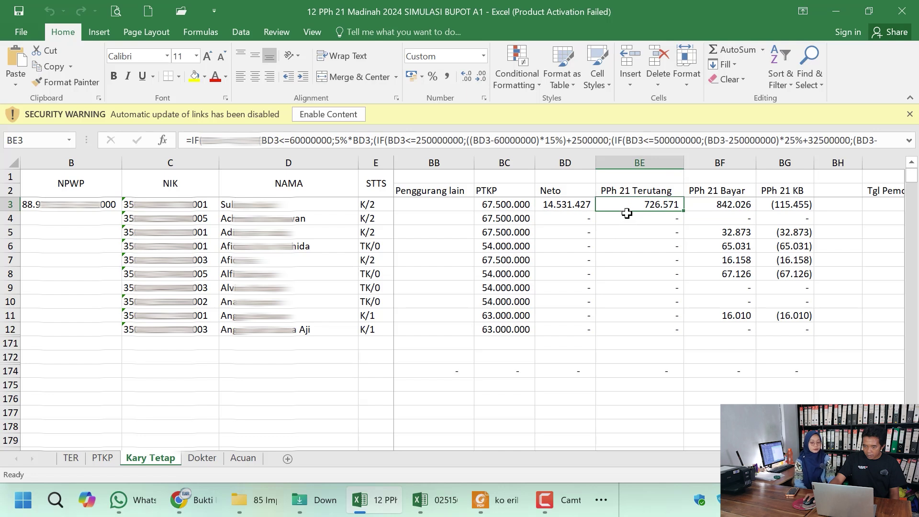
{"action": "left_click", "coordinate": [720, 204]}
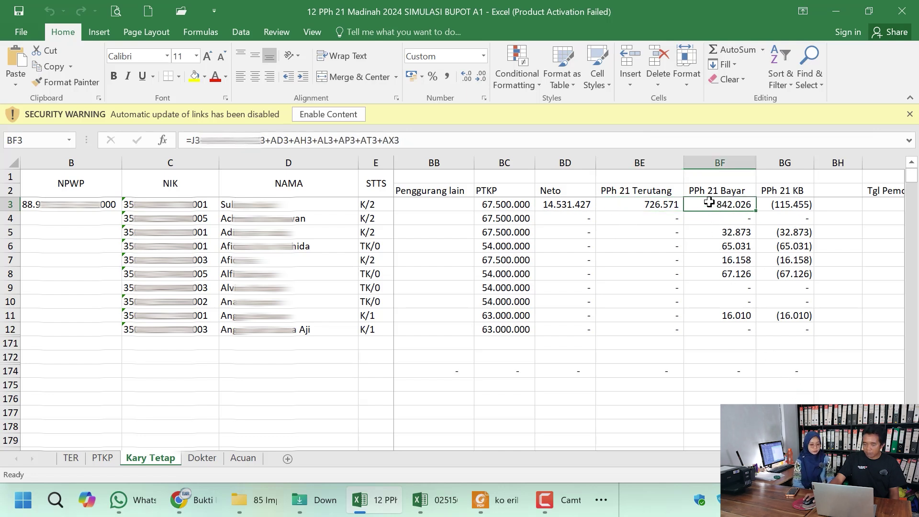
{"action": "left_click", "coordinate": [795, 208]}
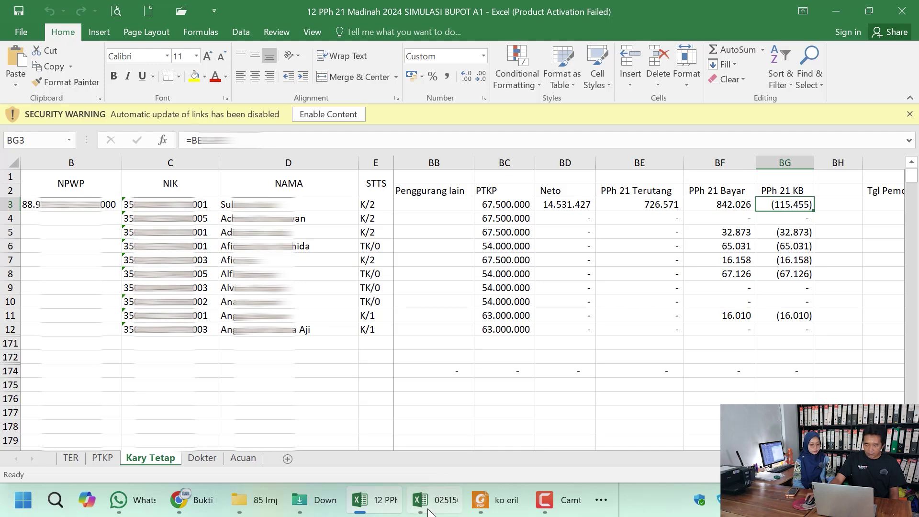
- Compare the last eBupot slip's annual gross income with Gaji/Tahun in row 3 of the Kary Tetap sheet, checking its Neto too
{"action": "left_click", "coordinate": [178, 500]}
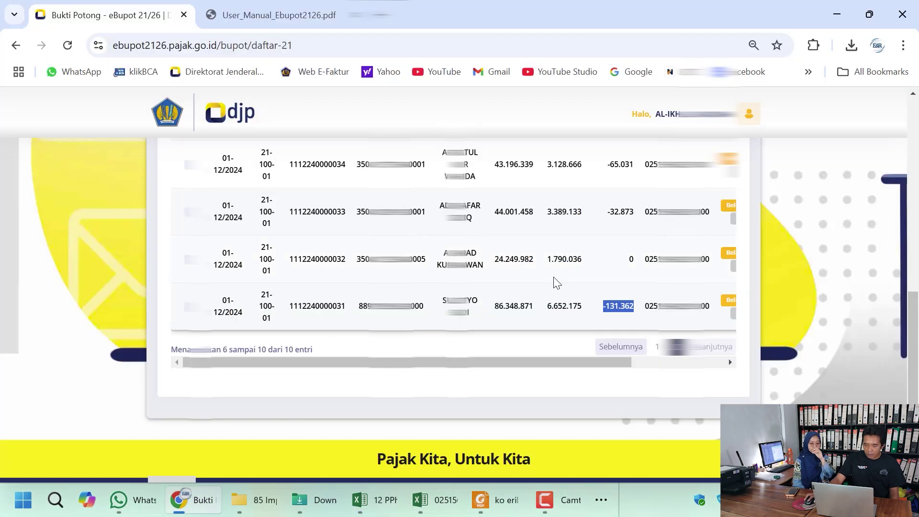
{"action": "left_click_drag", "start_coordinate": [494, 307], "coordinate": [535, 312]}
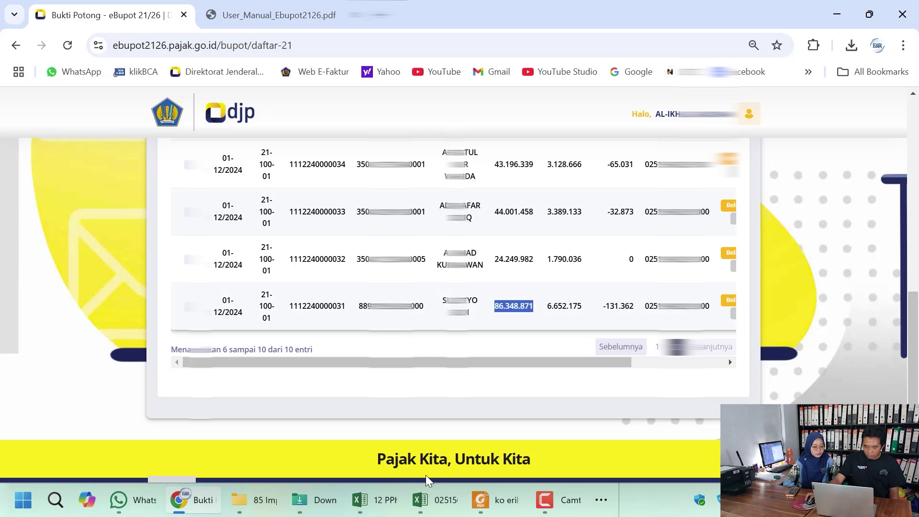
{"action": "mouse_move", "coordinate": [431, 501]}
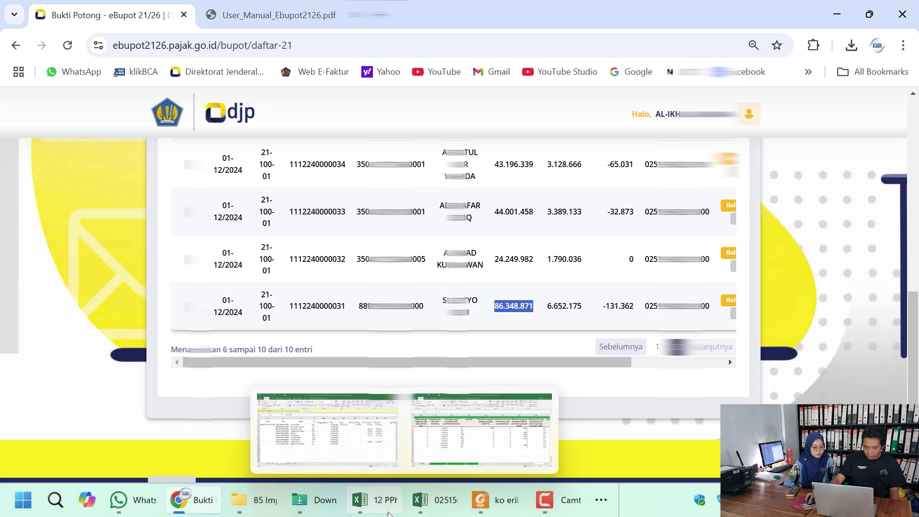
{"action": "left_click", "coordinate": [359, 430]}
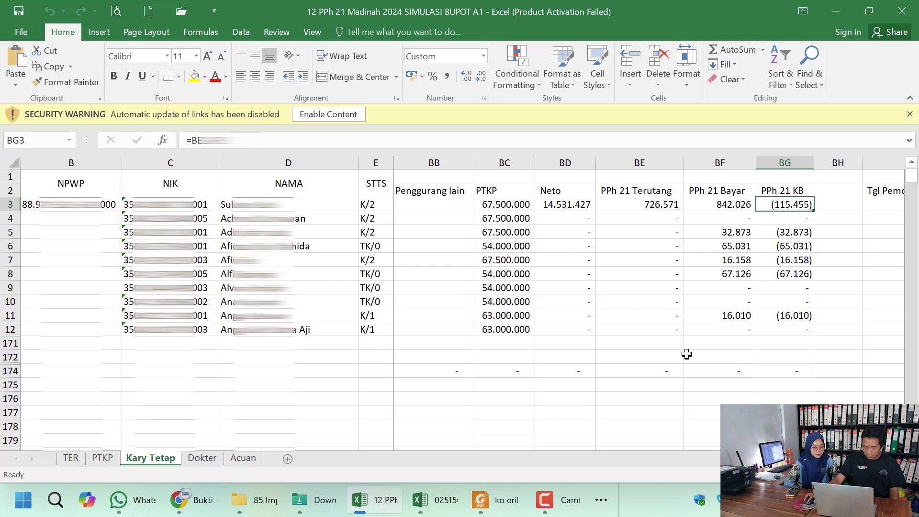
{"action": "scroll", "coordinate": [795, 379], "scroll_direction": "left", "scroll_amount": 3}
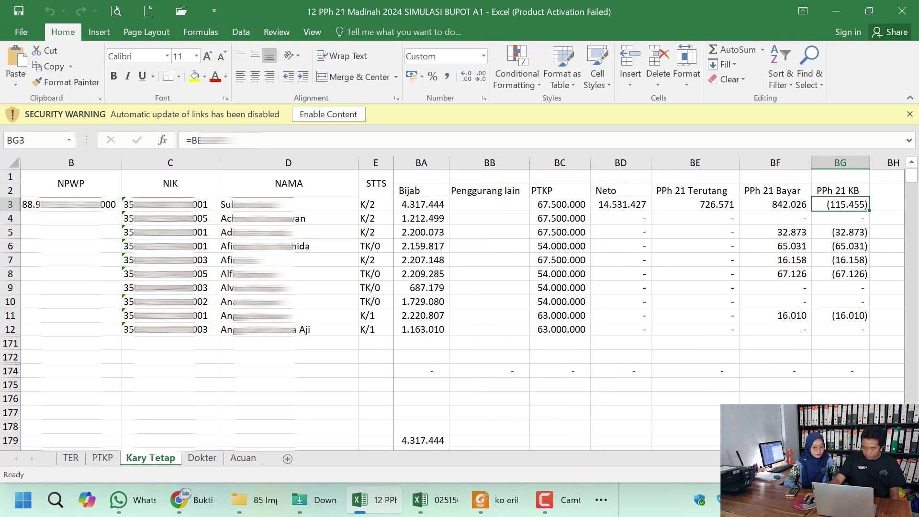
{"action": "left_click", "coordinate": [506, 204]}
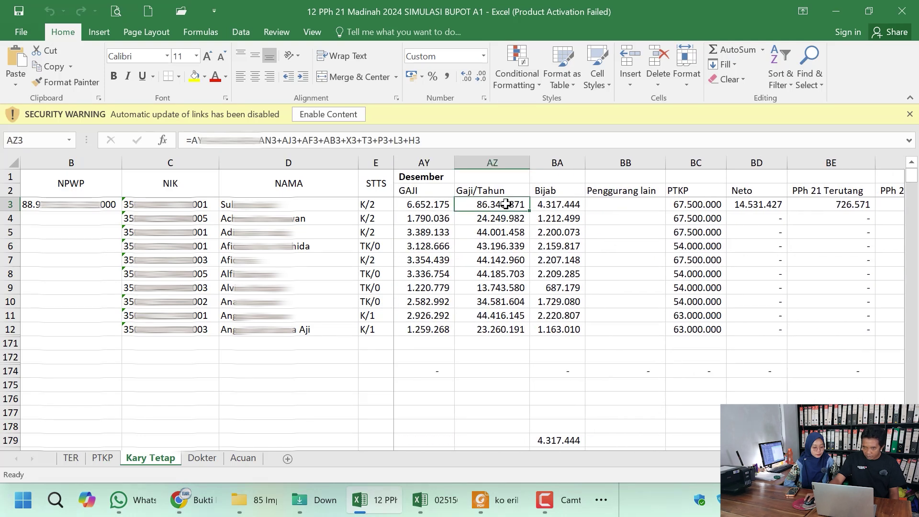
{"action": "scroll", "coordinate": [574, 239], "scroll_direction": "right", "scroll_amount": 2}
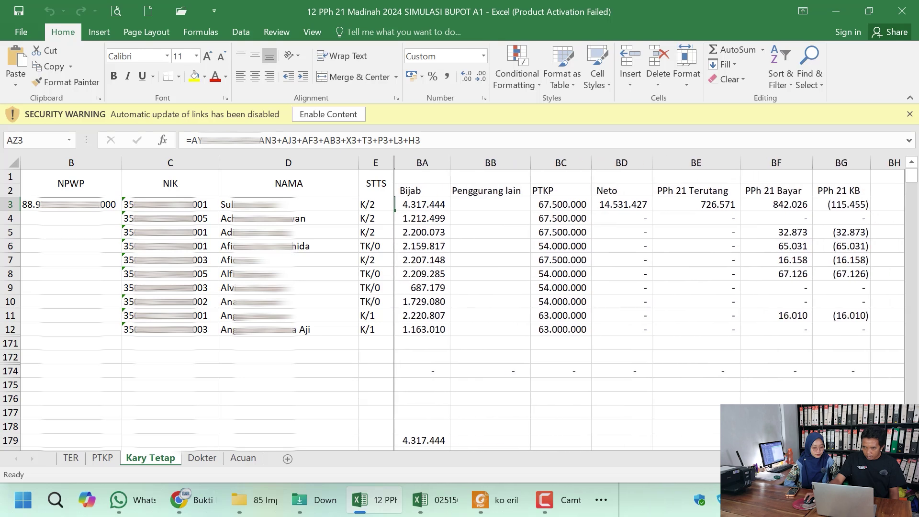
{"action": "left_click", "coordinate": [639, 204]}
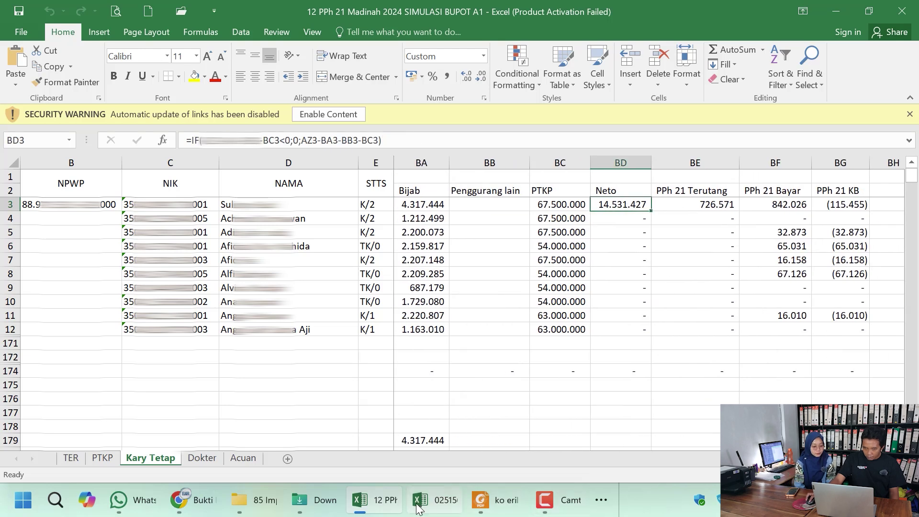
- Compare the next amount after gross income on the last eBupot slip with the December GAJI in row 3 of the Kary Tetap sheet
{"action": "left_click", "coordinate": [187, 499]}
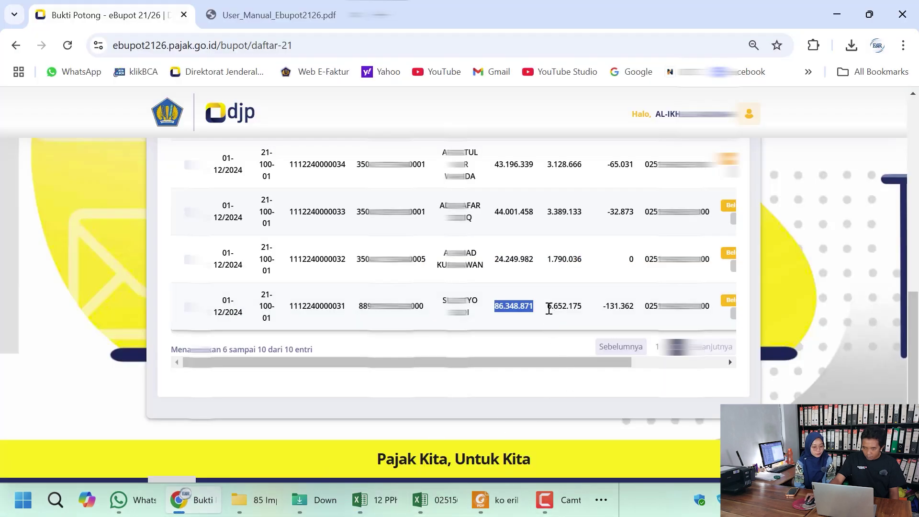
{"action": "left_click_drag", "start_coordinate": [549, 309], "coordinate": [577, 305]}
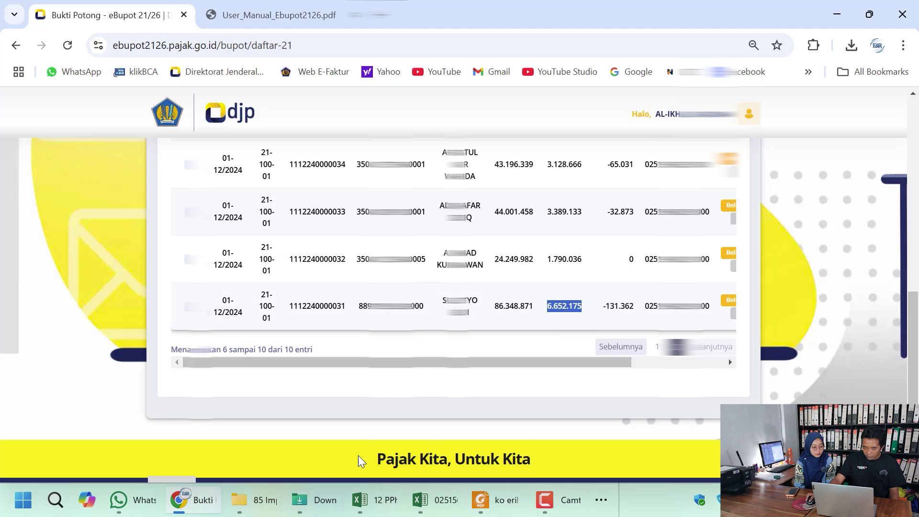
{"action": "left_click", "coordinate": [396, 500]}
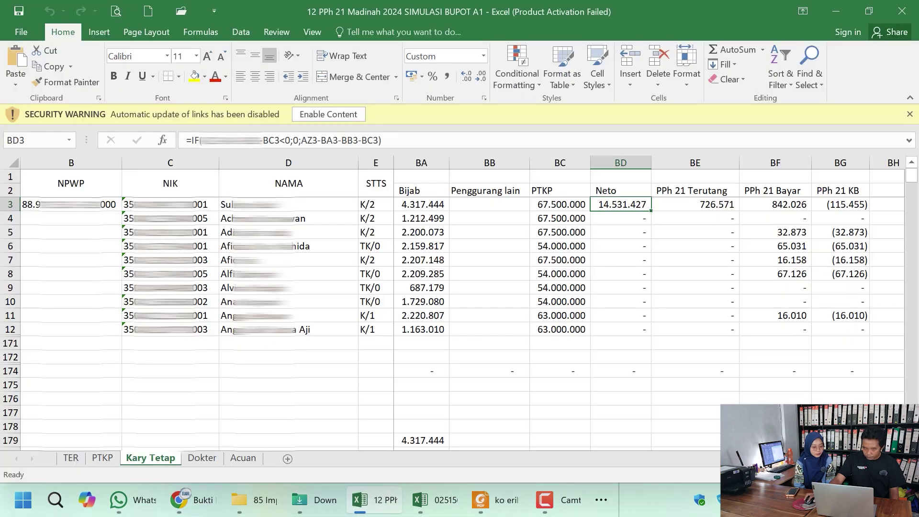
{"action": "scroll", "coordinate": [649, 303], "scroll_direction": "left", "scroll_amount": 3}
{"action": "left_click", "coordinate": [478, 210]}
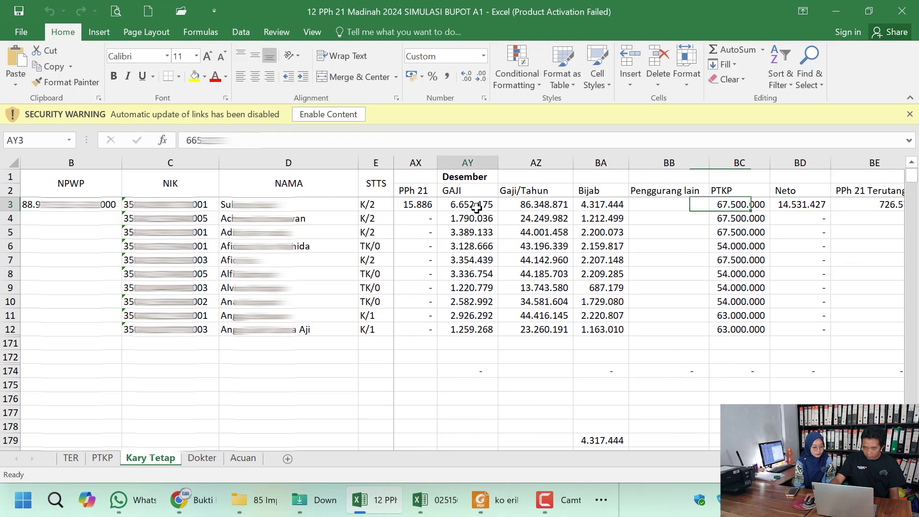
{"action": "scroll", "coordinate": [649, 303], "scroll_direction": "right", "scroll_amount": 5}
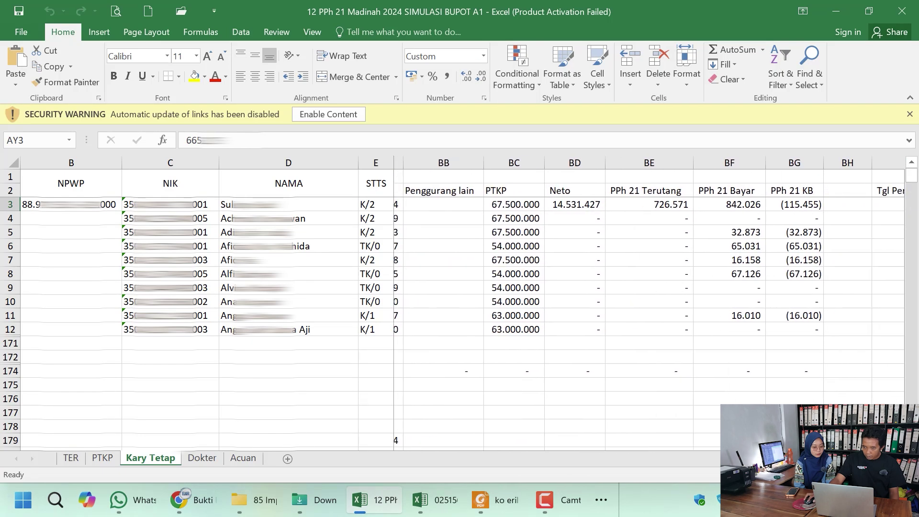
- Check the last eBupot slip's withheld tax, then inspect row 3's previously withheld PPh Pasal 21 in the A1 import workbook in Excel
{"action": "left_click", "coordinate": [179, 500]}
{"action": "left_click_drag", "start_coordinate": [602, 309], "coordinate": [634, 308]}
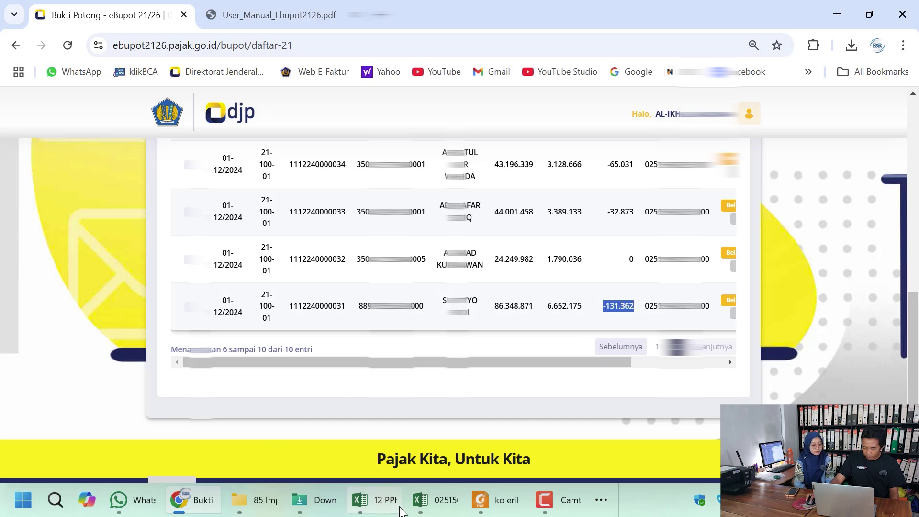
{"action": "left_click", "coordinate": [374, 500]}
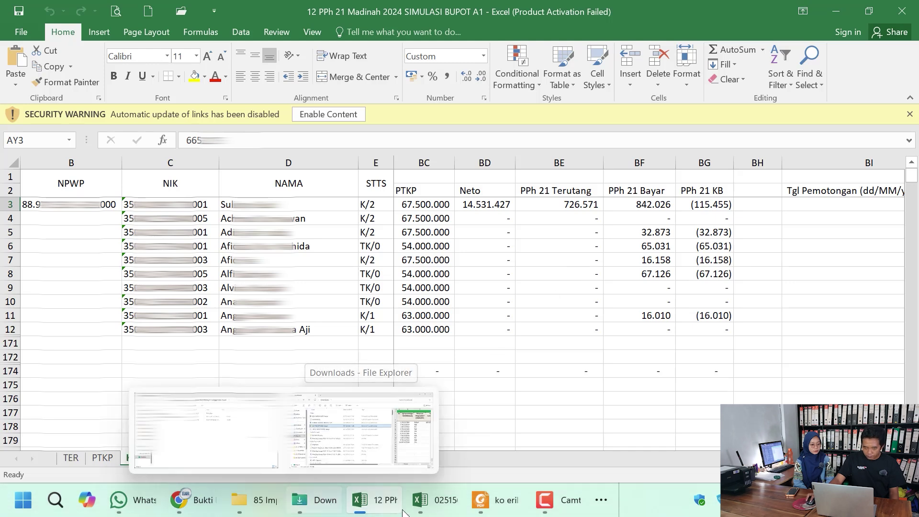
{"action": "left_click", "coordinate": [443, 510]}
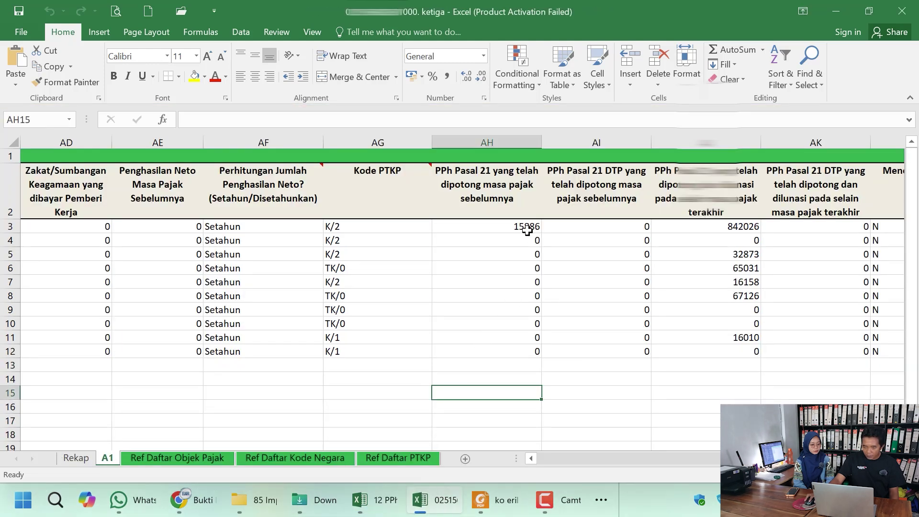
{"action": "left_click", "coordinate": [527, 228]}
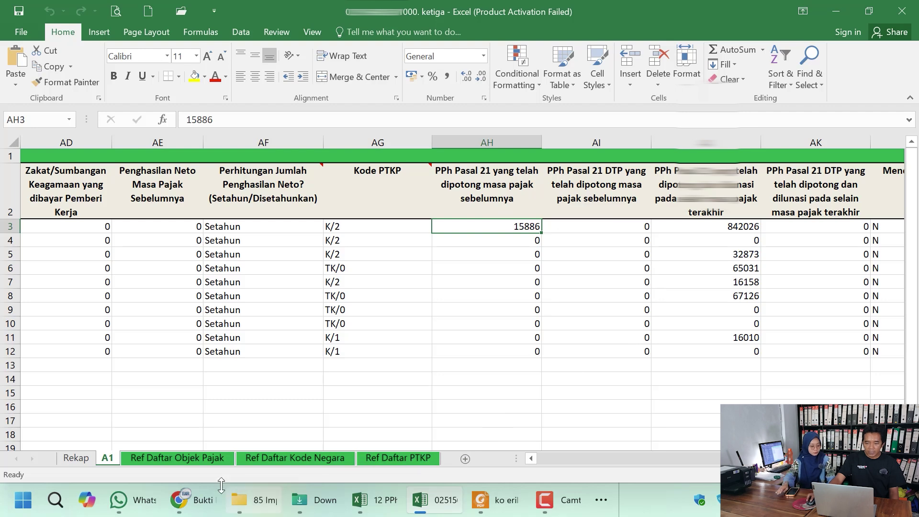
- Switch back to the eBupot slip list in Chrome and open the last listed annual slip for editing
{"action": "left_click", "coordinate": [211, 507]}
{"action": "left_click_drag", "start_coordinate": [576, 368], "coordinate": [683, 365]}
{"action": "left_click", "coordinate": [698, 307]}
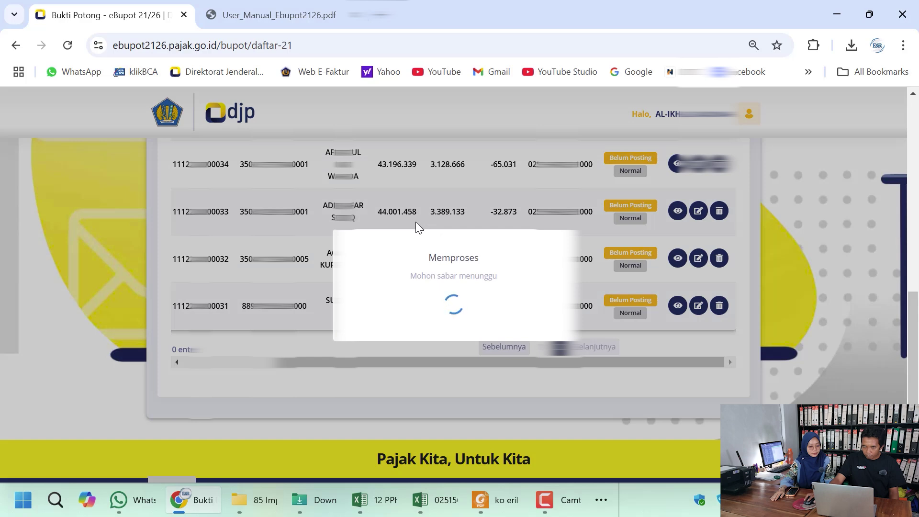
{"action": "left_click", "coordinate": [473, 340]}
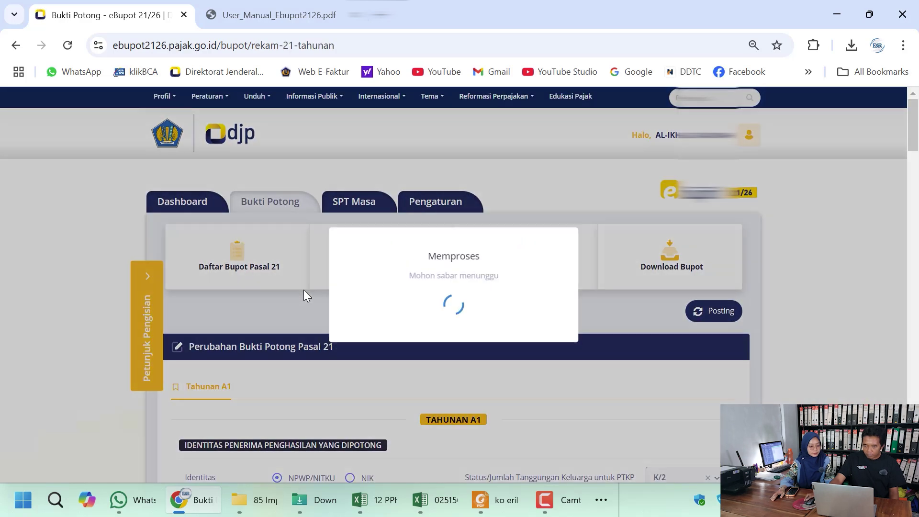
- Examine the slip's PPh Pasal 21 calculation, covering the annual tax on line 18 and the monthly withheld amounts under 22A
{"action": "scroll", "coordinate": [580, 371], "scroll_direction": "down", "scroll_amount": 10}
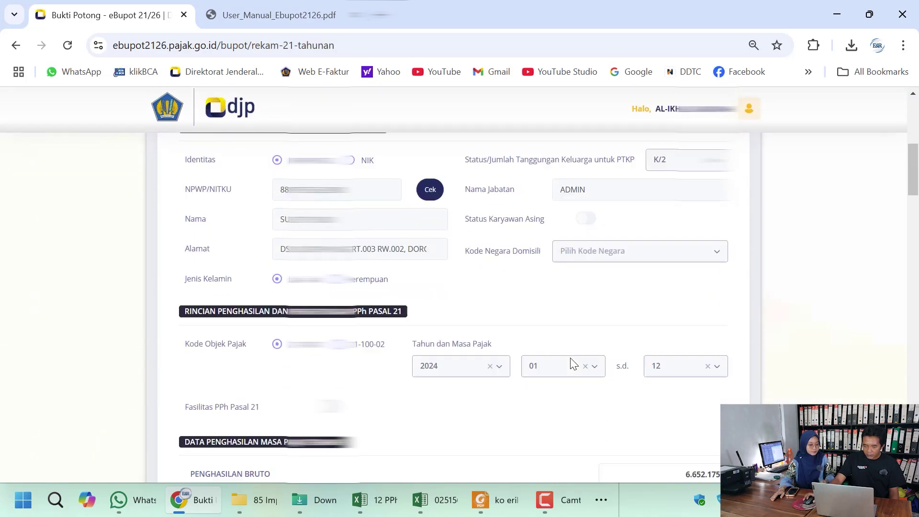
{"action": "scroll", "coordinate": [574, 359], "scroll_direction": "down", "scroll_amount": 12}
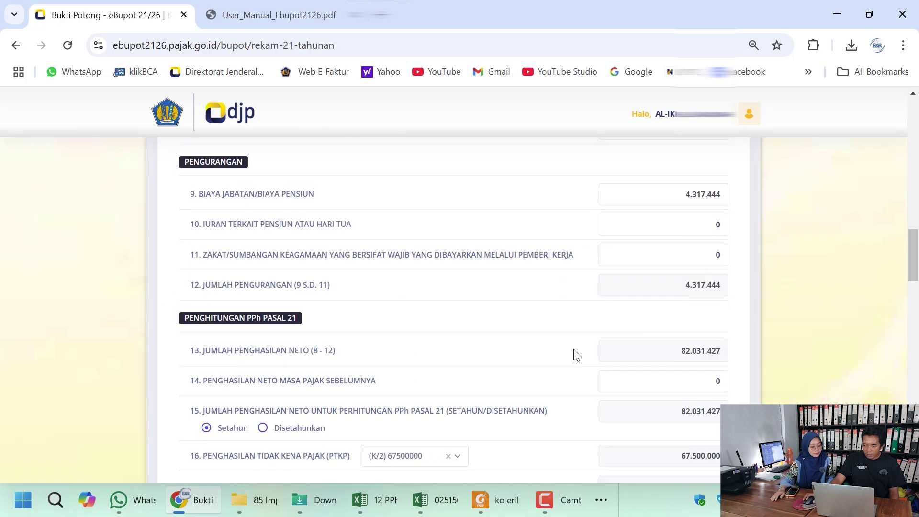
{"action": "scroll", "coordinate": [577, 354], "scroll_direction": "down", "scroll_amount": 2}
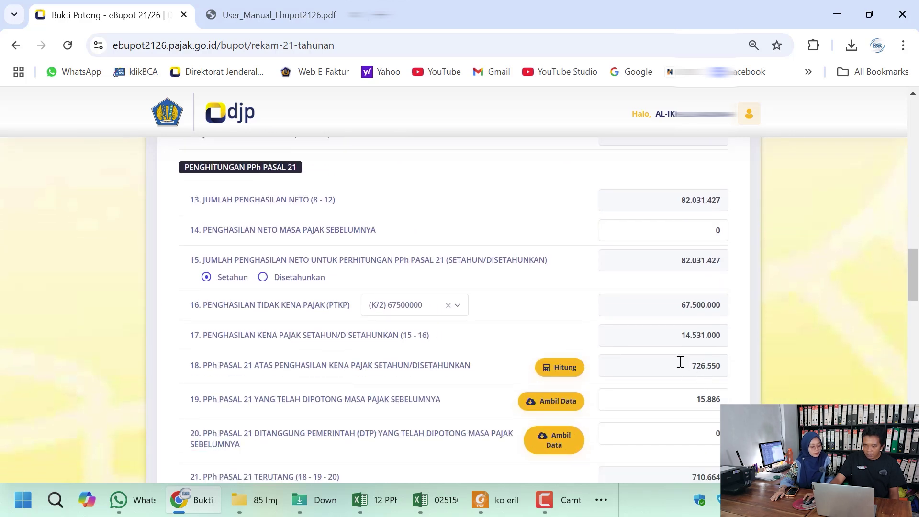
{"action": "left_click_drag", "start_coordinate": [680, 364], "coordinate": [720, 365]}
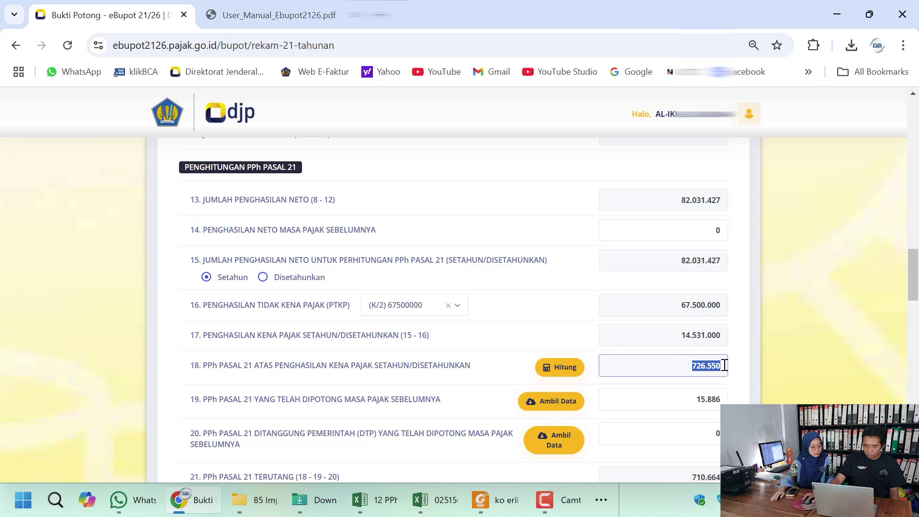
{"action": "scroll", "coordinate": [692, 409], "scroll_direction": "down", "scroll_amount": 2}
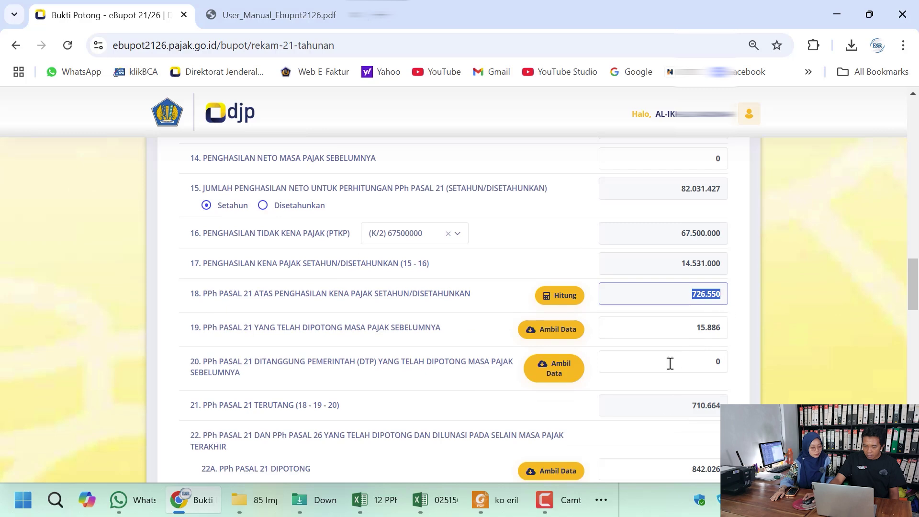
{"action": "scroll", "coordinate": [670, 364], "scroll_direction": "down", "scroll_amount": 3}
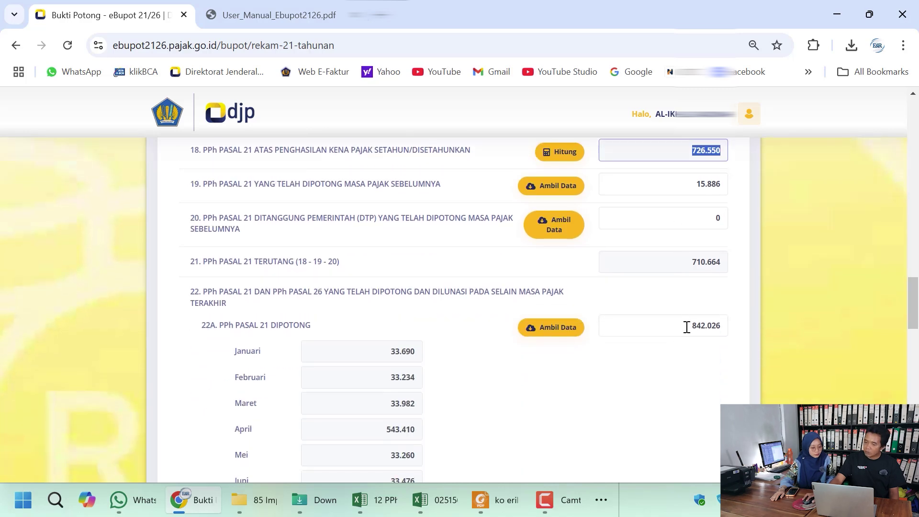
{"action": "left_click_drag", "start_coordinate": [687, 327], "coordinate": [714, 328]}
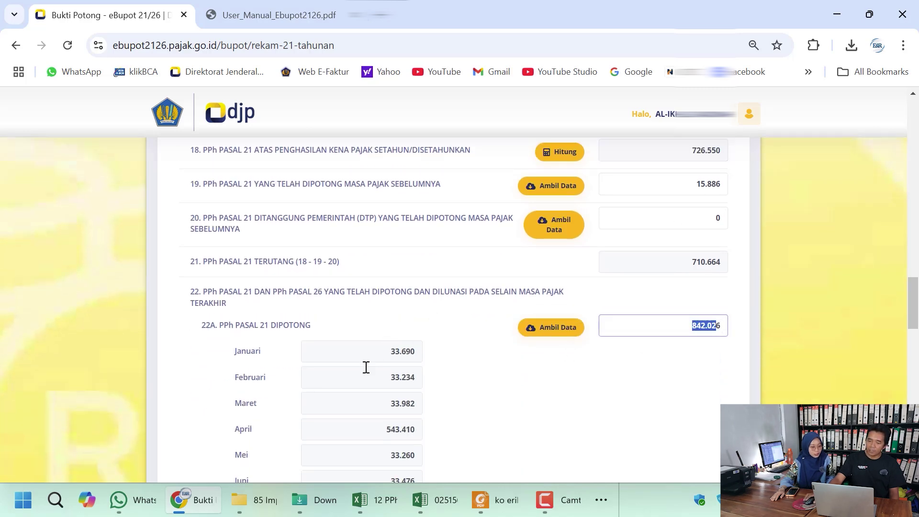
{"action": "scroll", "coordinate": [366, 367], "scroll_direction": "down", "scroll_amount": 5}
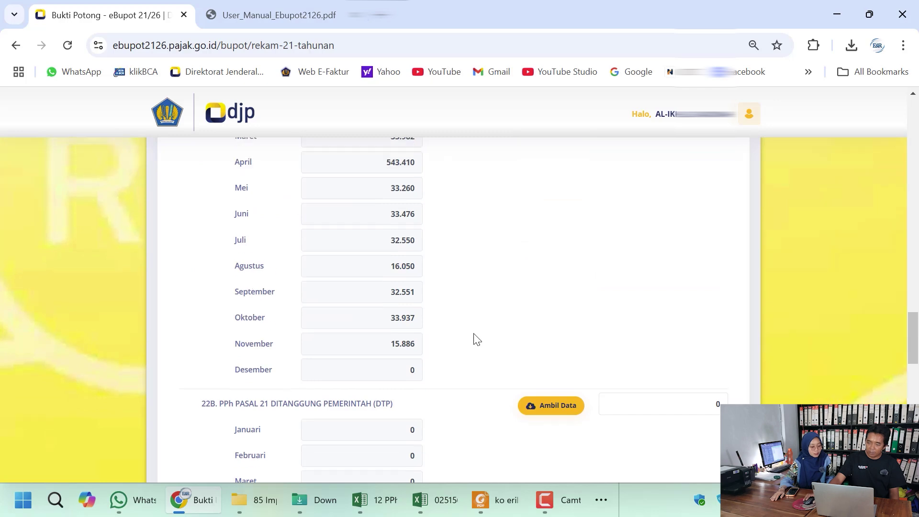
{"action": "scroll", "coordinate": [608, 311], "scroll_direction": "up", "scroll_amount": 4}
{"action": "left_click", "coordinate": [732, 296]}
{"action": "scroll", "coordinate": [732, 295], "scroll_direction": "up", "scroll_amount": 3}
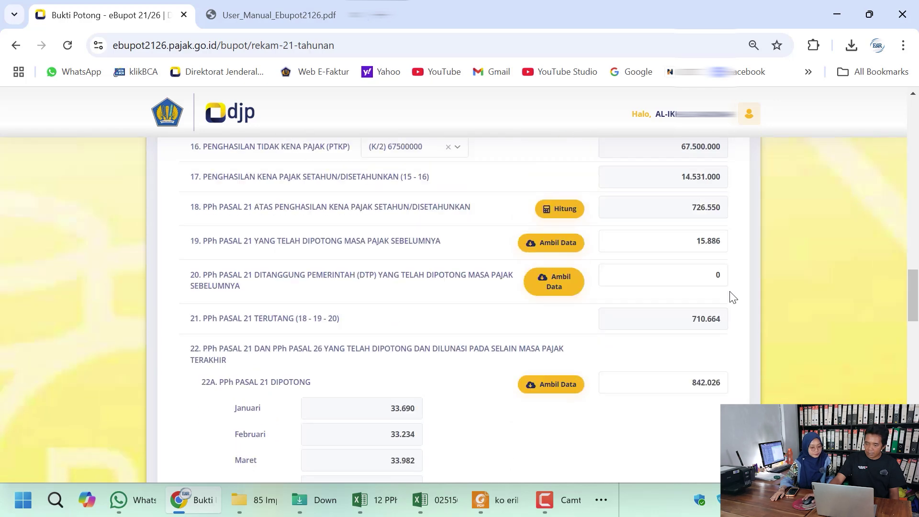
- Set line 19, PPh Pasal 21 already withheld in the previous tax period, to 0
{"action": "left_click", "coordinate": [698, 225]}
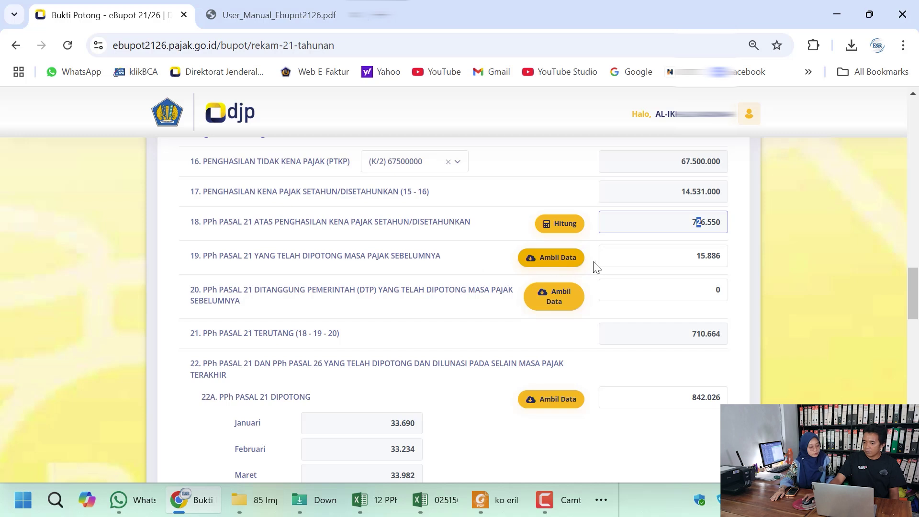
{"action": "left_click", "coordinate": [658, 261]}
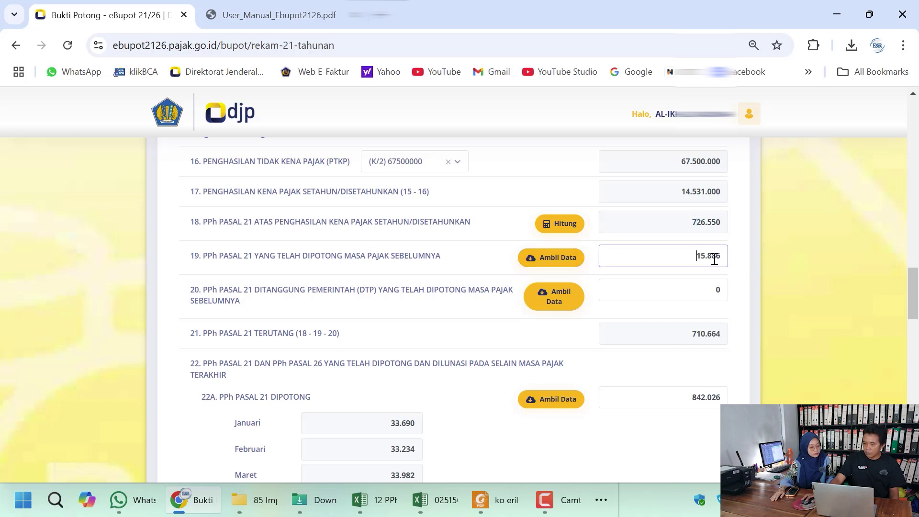
{"action": "left_click_drag", "start_coordinate": [688, 258], "coordinate": [765, 257]}
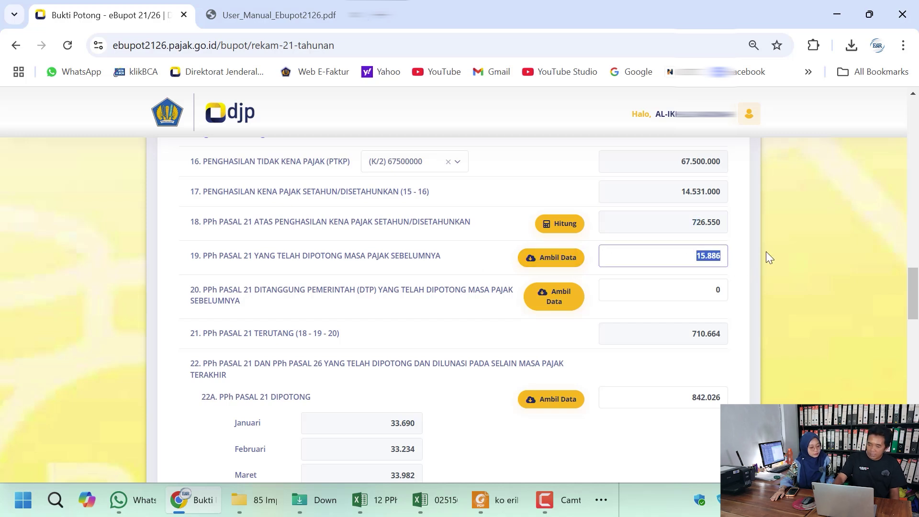
{"action": "type", "text": "0"}
{"action": "left_click", "coordinate": [724, 313]}
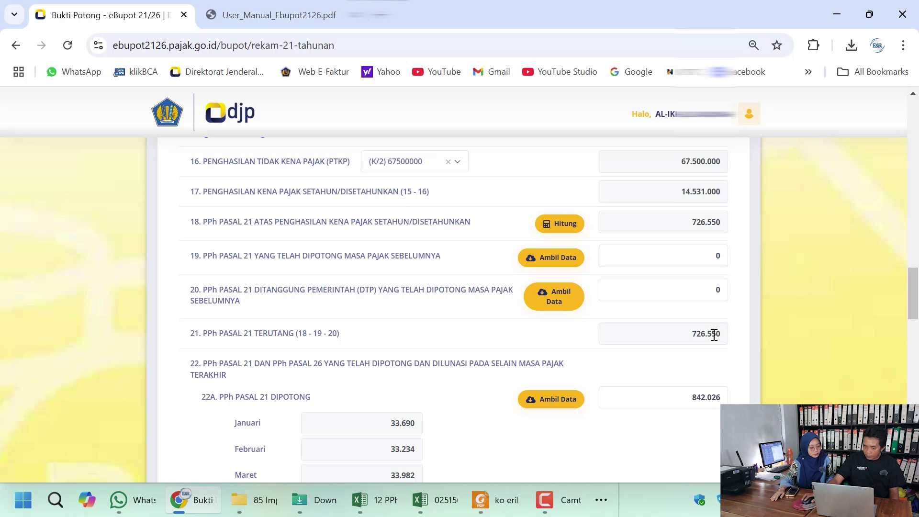
- Compare the slip's 23A PPh Pasal 21 Dipotong with the PPh 21 KB and PPh 21 Terutang cells in row 3 of Kary Tetap
{"action": "scroll", "coordinate": [712, 344], "scroll_direction": "down", "scroll_amount": 12}
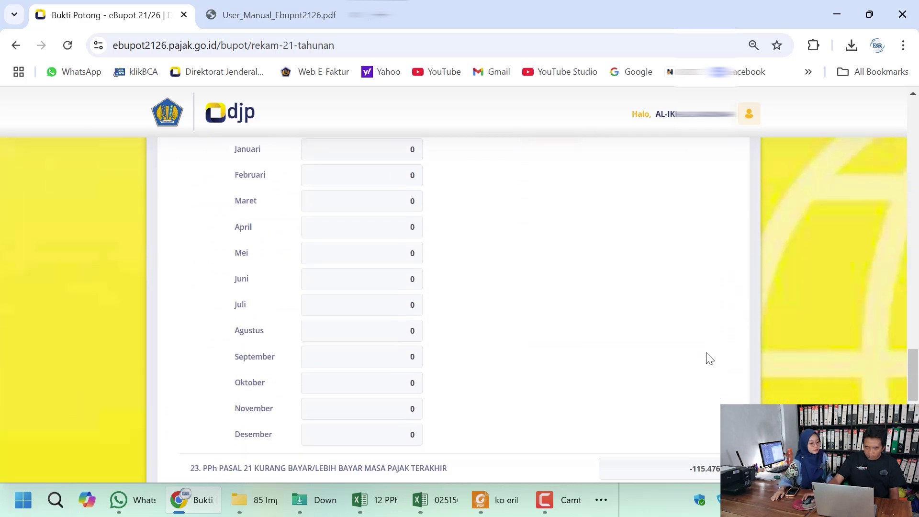
{"action": "scroll", "coordinate": [709, 358], "scroll_direction": "down", "scroll_amount": 5}
{"action": "left_click", "coordinate": [696, 255]}
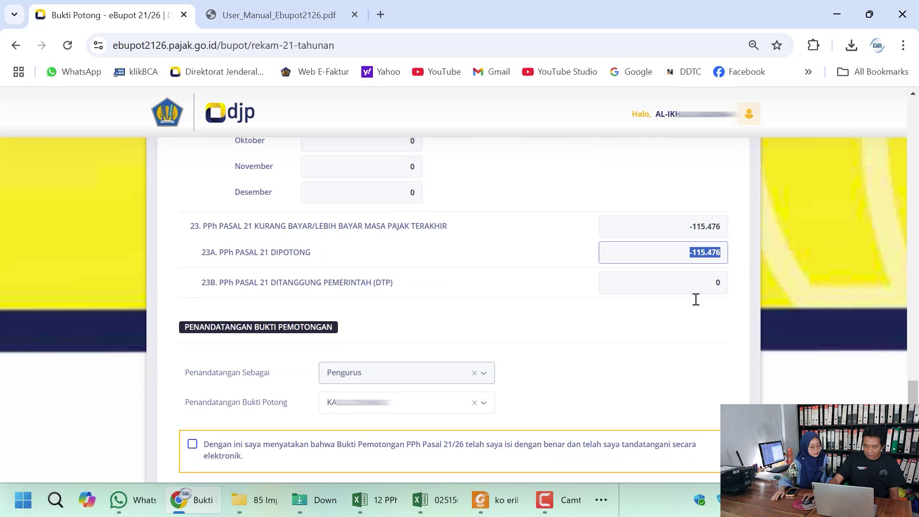
{"action": "left_click", "coordinate": [390, 493]}
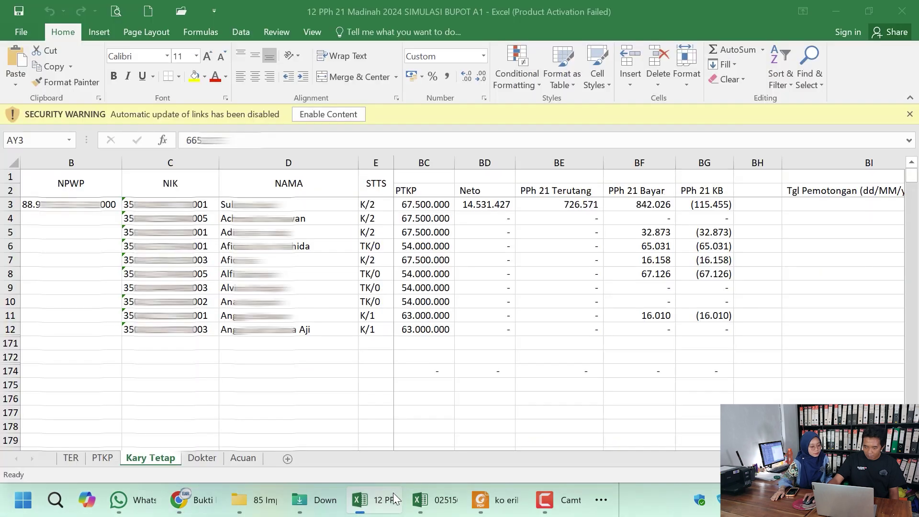
{"action": "left_click", "coordinate": [704, 206]}
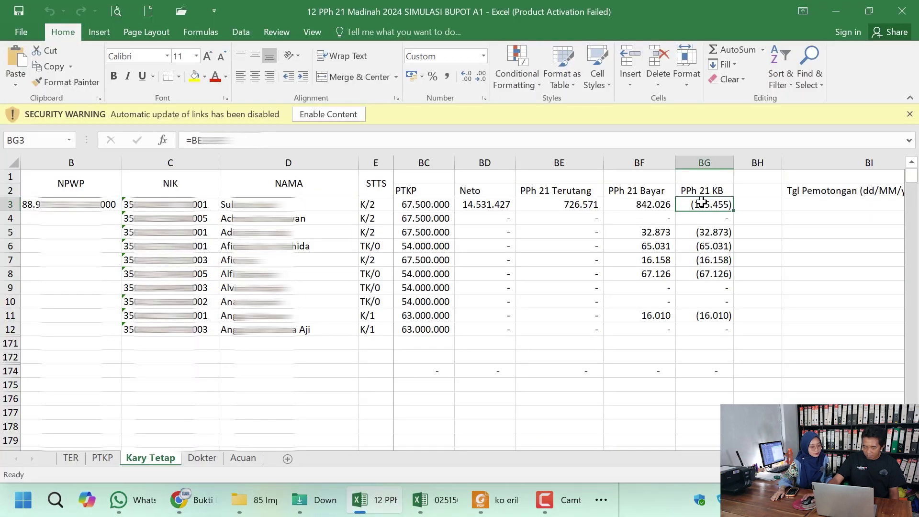
{"action": "left_click", "coordinate": [572, 206]}
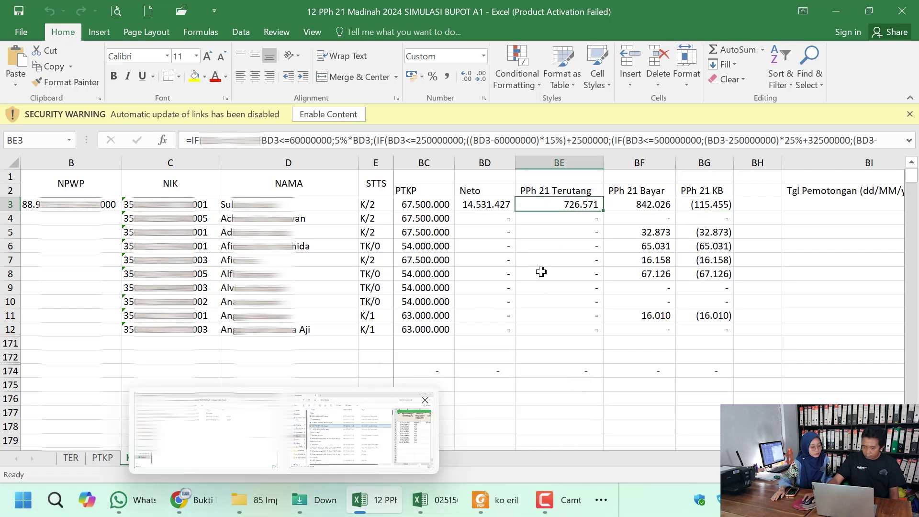
- Compare the slip's taxable income and annual tax on lines 17 and 18 with row 3 in Excel, inspecting the PPh 21 Terutang formula
{"action": "left_click", "coordinate": [191, 500]}
{"action": "scroll", "coordinate": [587, 330], "scroll_direction": "up", "scroll_amount": 12}
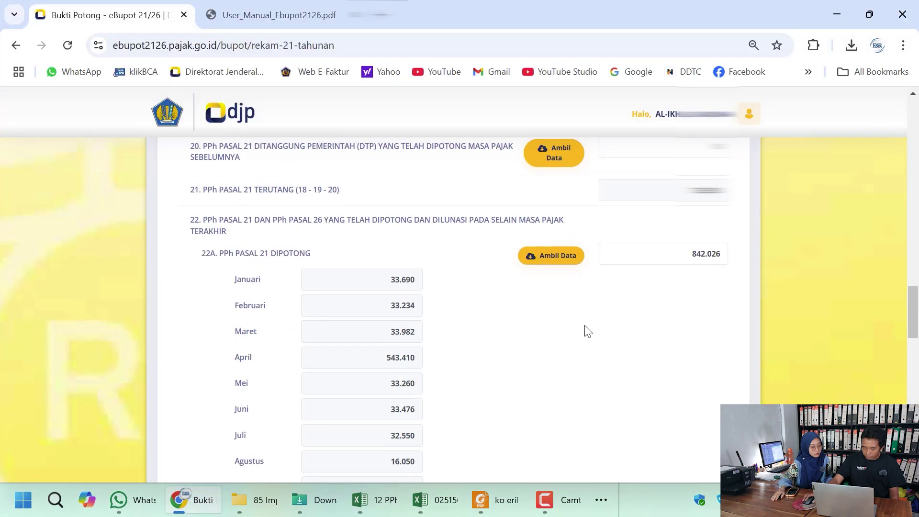
{"action": "scroll", "coordinate": [587, 331], "scroll_direction": "up", "scroll_amount": 2}
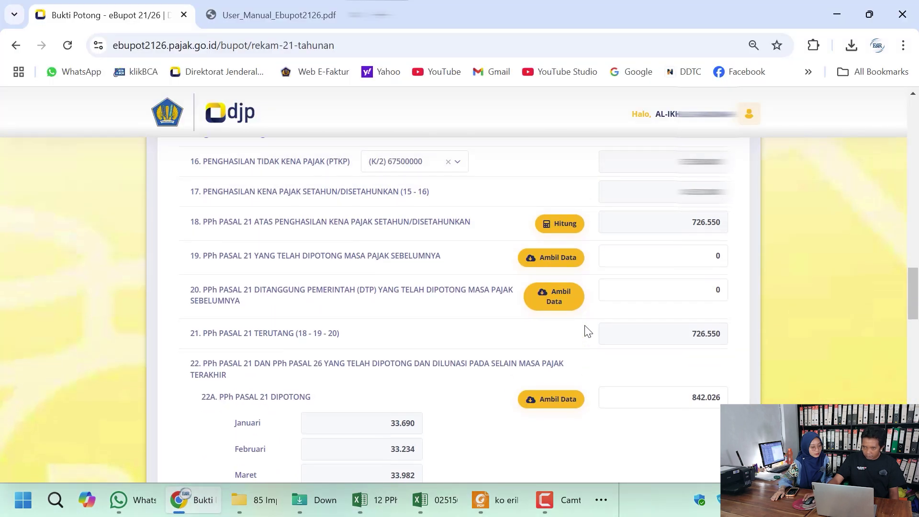
{"action": "scroll", "coordinate": [699, 227], "scroll_direction": "up", "scroll_amount": 2}
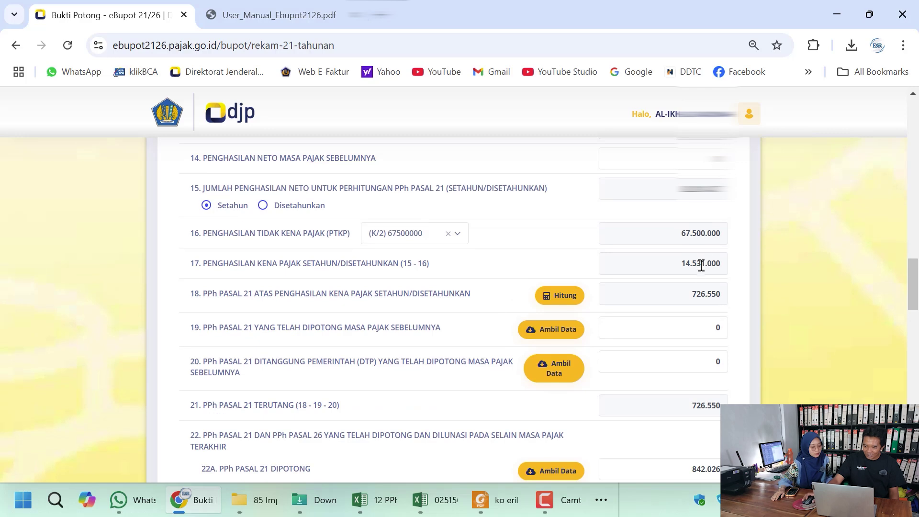
{"action": "left_click", "coordinate": [369, 500]}
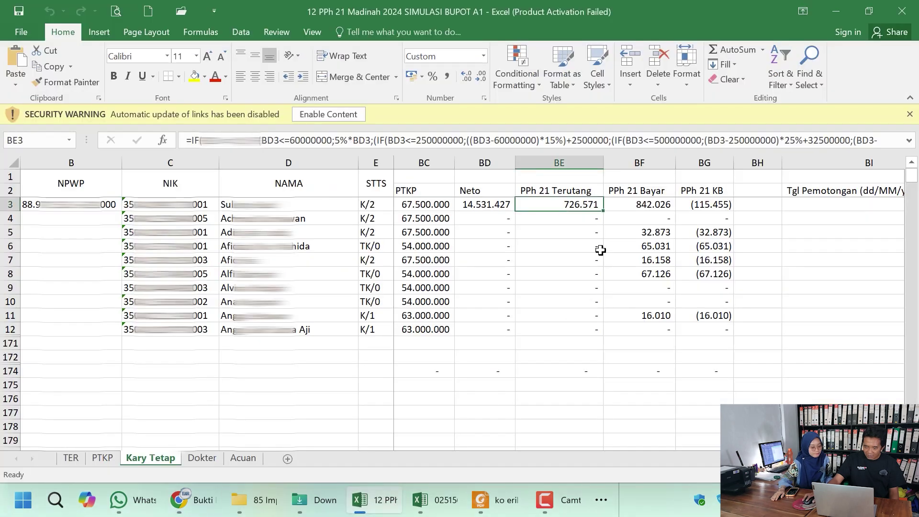
{"action": "double_click", "coordinate": [554, 205]}
{"action": "key", "text": "Escape"}
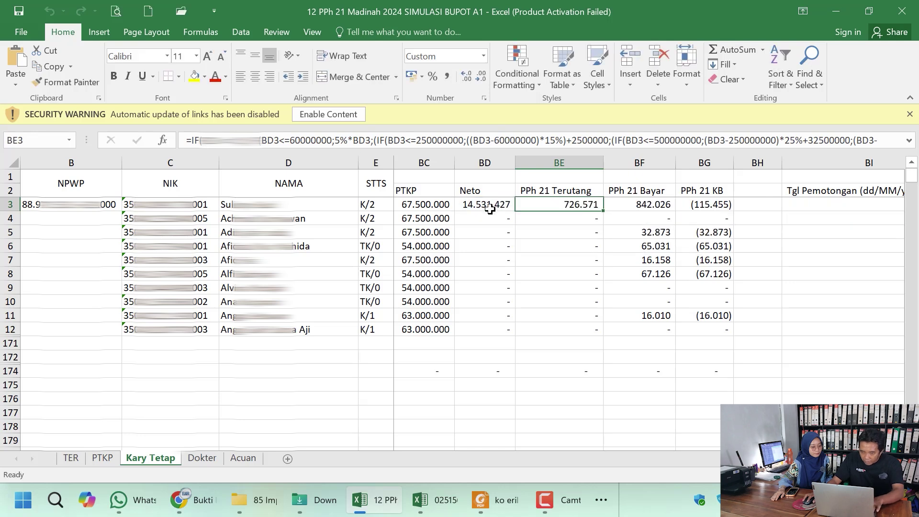
- Wrap the Neto formula in cell BD3 in ROUNDDOWN with -3 as the number of digits
{"action": "left_click", "coordinate": [485, 204]}
{"action": "left_click", "coordinate": [190, 140]}
{"action": "type", "text": "r"}
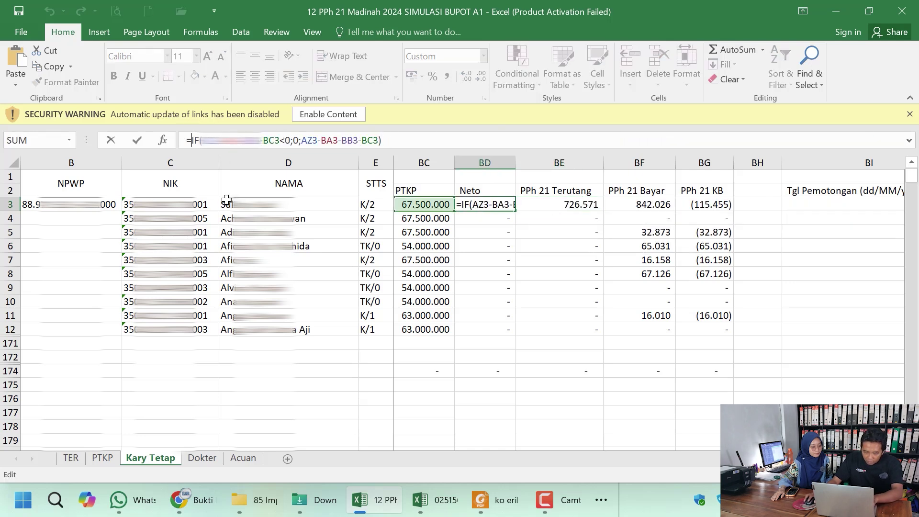
{"action": "type", "text": "ou"}
{"action": "key", "text": "Down"}
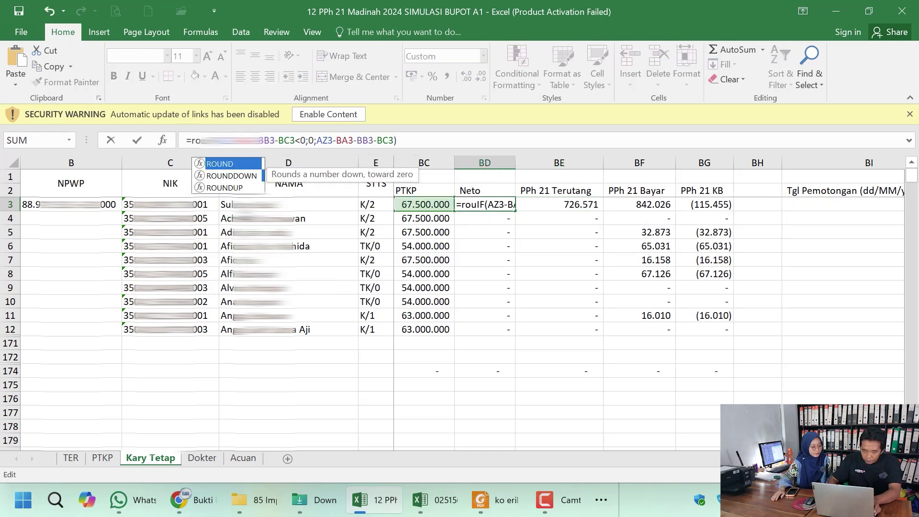
{"action": "key", "text": "Tab"}
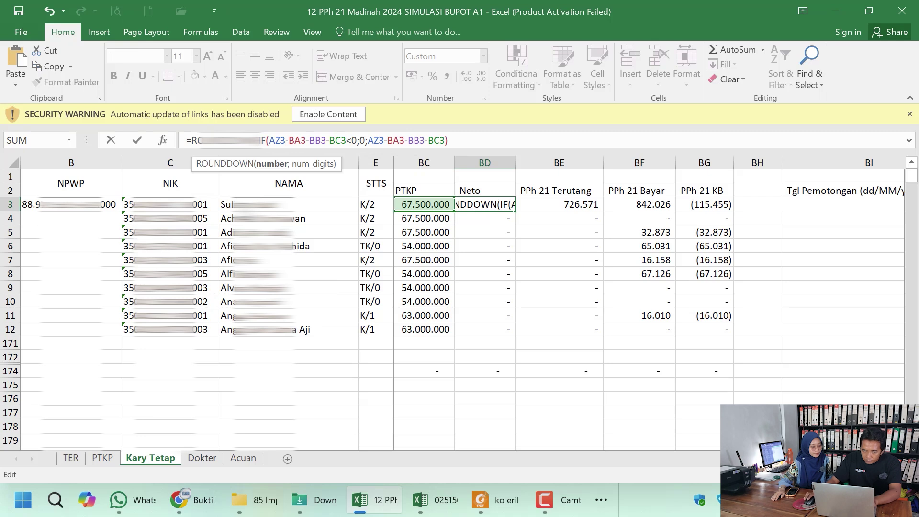
{"action": "left_click", "coordinate": [474, 141]}
{"action": "type", "text": ";-3"}
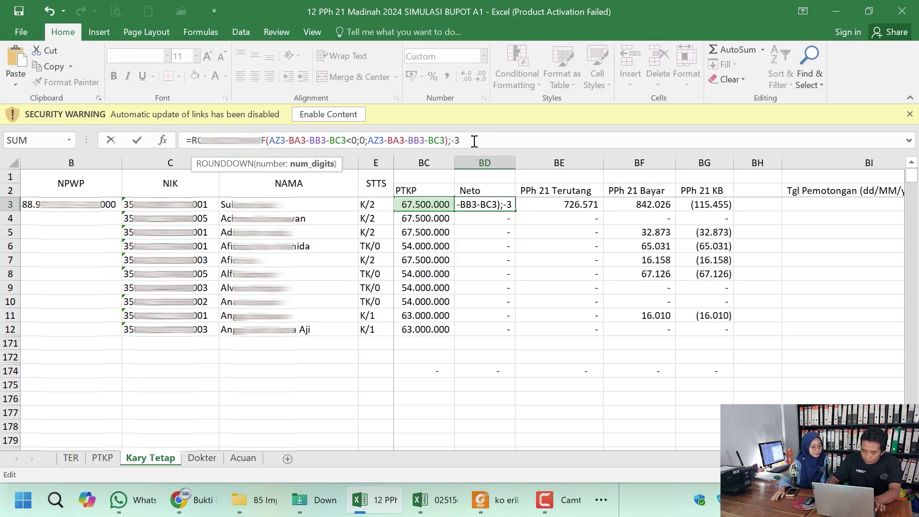
{"action": "key", "text": "Return"}
{"action": "key", "text": "Return"}
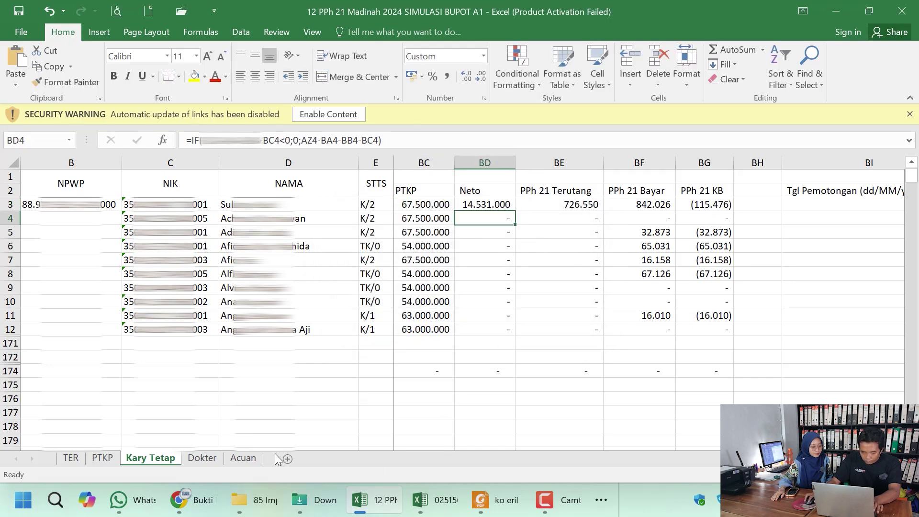
- Compare line 18, PPh Pasal 21 on taxable income, on the eBupot slip with the PPh 21 Terutang cell BE3 in Kary Tetap
{"action": "left_click", "coordinate": [194, 500]}
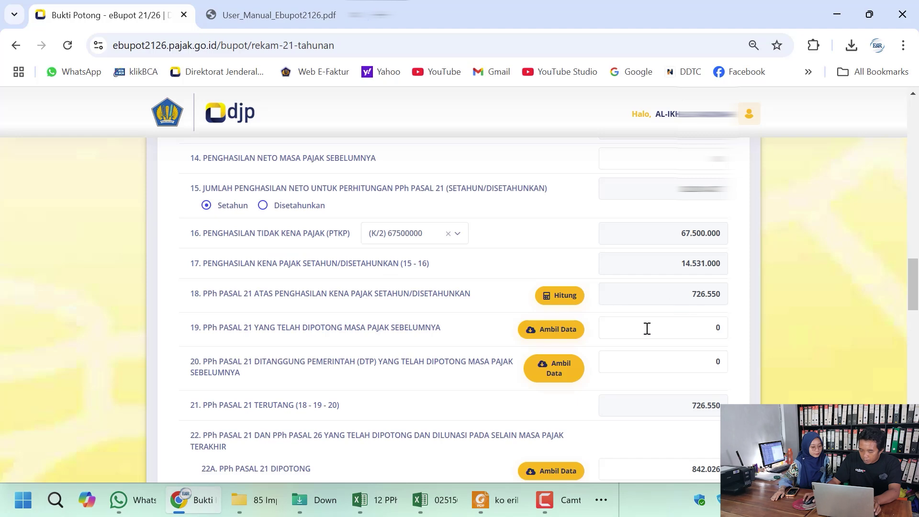
{"action": "left_click_drag", "start_coordinate": [688, 297], "coordinate": [725, 297]}
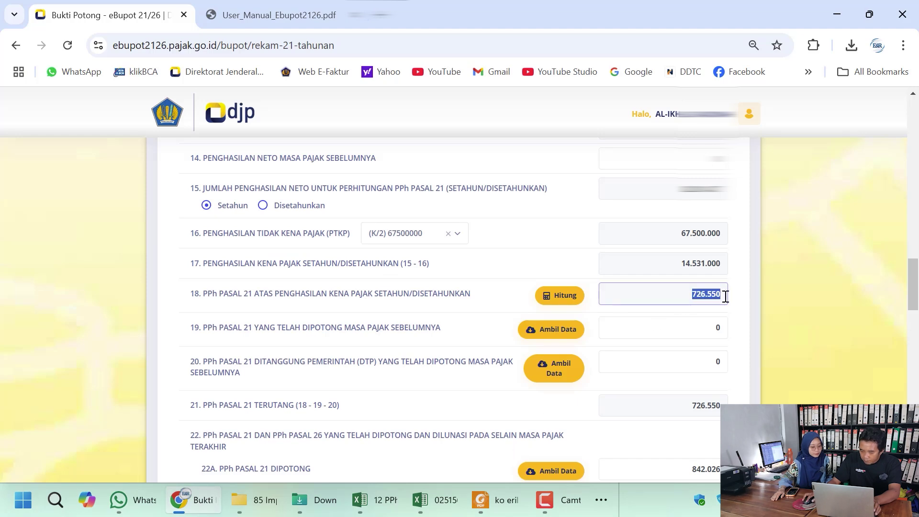
{"action": "left_click", "coordinate": [373, 500]}
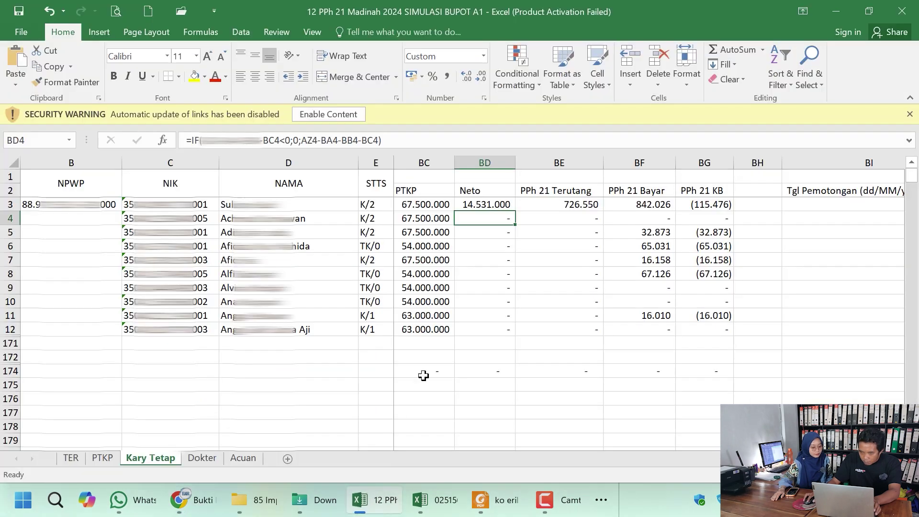
{"action": "left_click", "coordinate": [570, 205]}
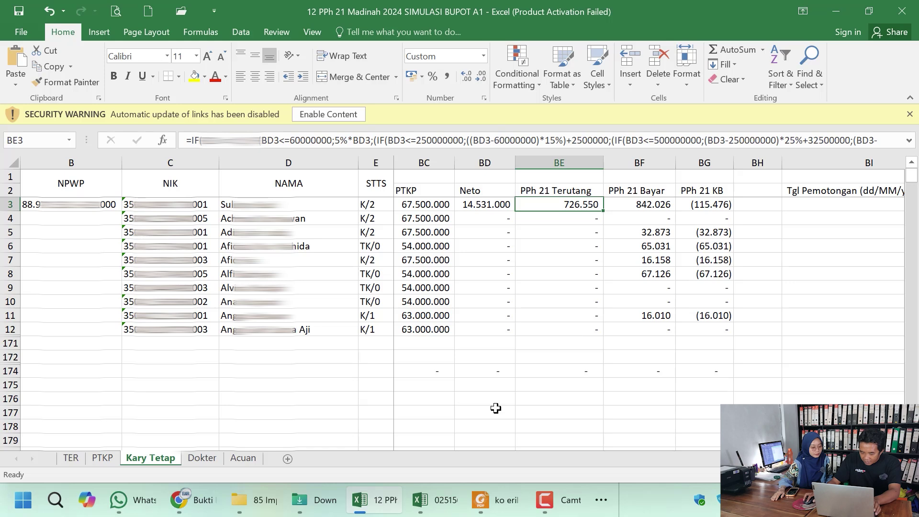
{"action": "mouse_move", "coordinate": [449, 498]}
{"action": "left_click", "coordinate": [457, 411]}
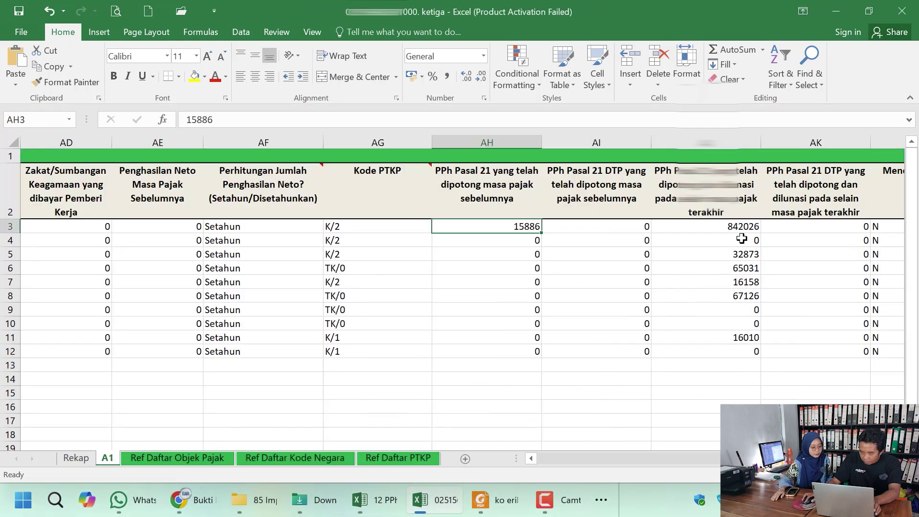
- Compare the slip's line 23 under/overpaid PPh Pasal 21 in eBupot with the PPh 21 KB cell BG3 in Kary Tetap
{"action": "left_click", "coordinate": [186, 499]}
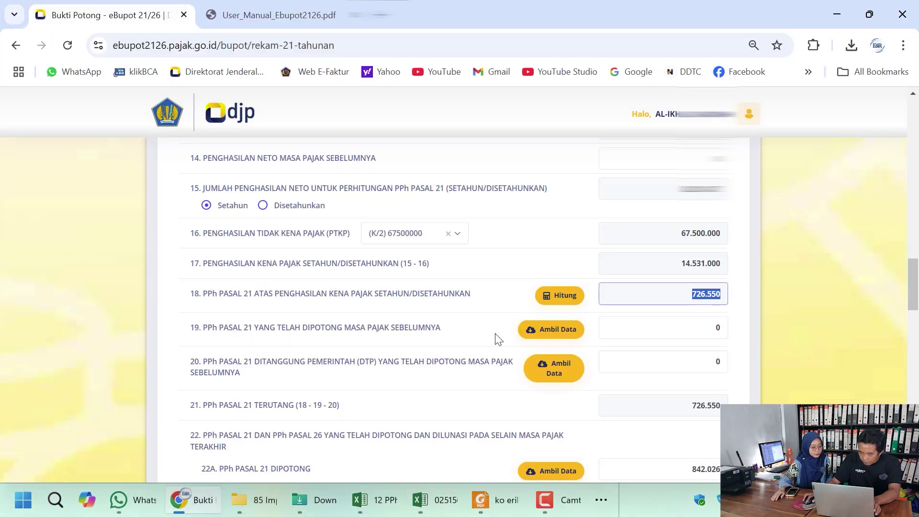
{"action": "left_click", "coordinate": [715, 461]}
{"action": "scroll", "coordinate": [716, 454], "scroll_direction": "down", "scroll_amount": 7}
{"action": "scroll", "coordinate": [716, 443], "scroll_direction": "down", "scroll_amount": 9}
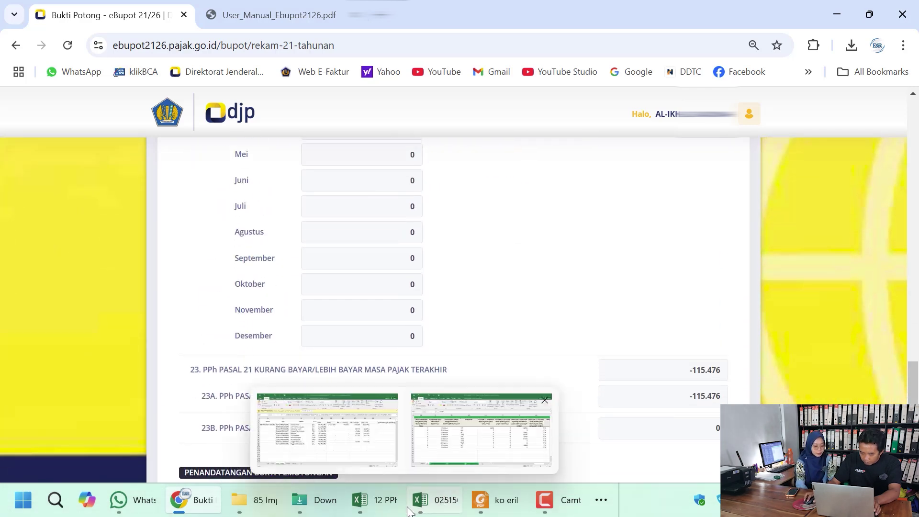
{"action": "left_click", "coordinate": [361, 499]}
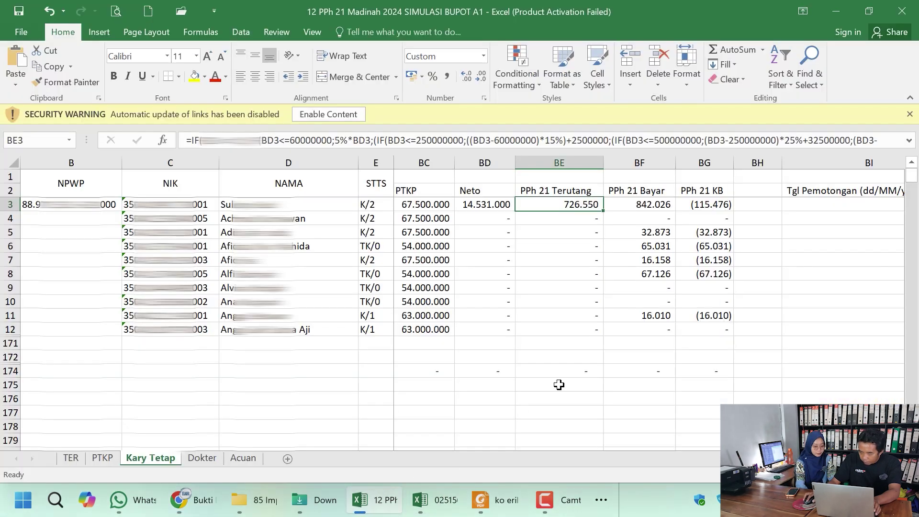
{"action": "left_click", "coordinate": [703, 205]}
- Fill the rounded Neto formula from BD3 down to BD12 in Kary Tetap
{"action": "left_click", "coordinate": [494, 204]}
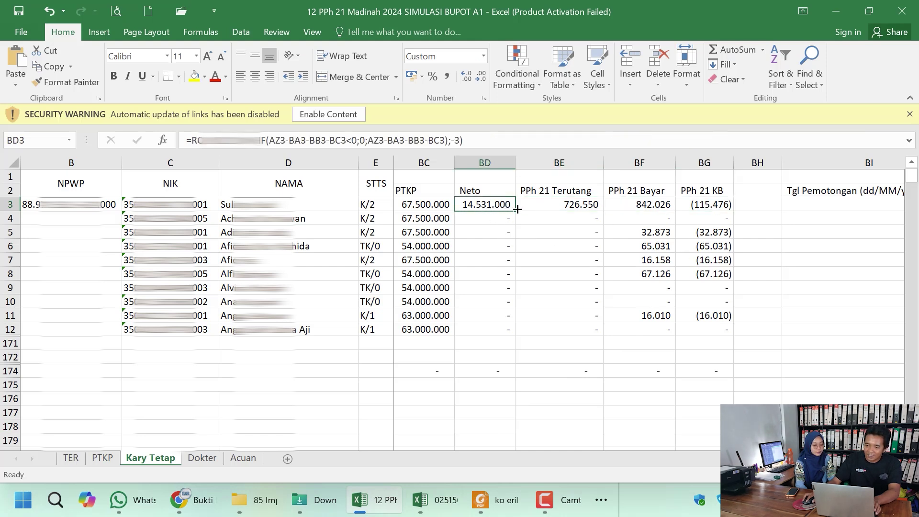
{"action": "left_click_drag", "start_coordinate": [515, 211], "coordinate": [515, 336]}
{"action": "left_click", "coordinate": [787, 342]}
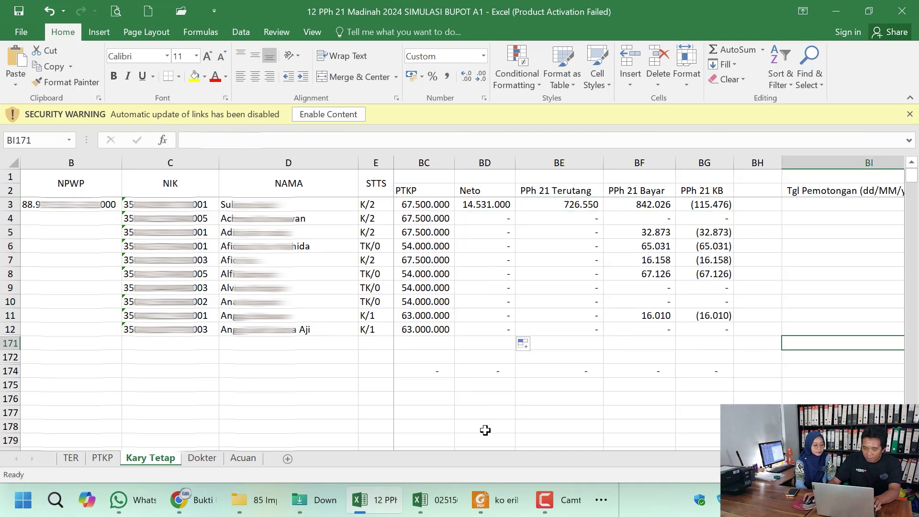
- In the import workbook's A1 sheet, set AH3, PPh Pasal 21 withheld in the previous tax period, to 0 and check the column
{"action": "key", "text": "alt+Tab"}
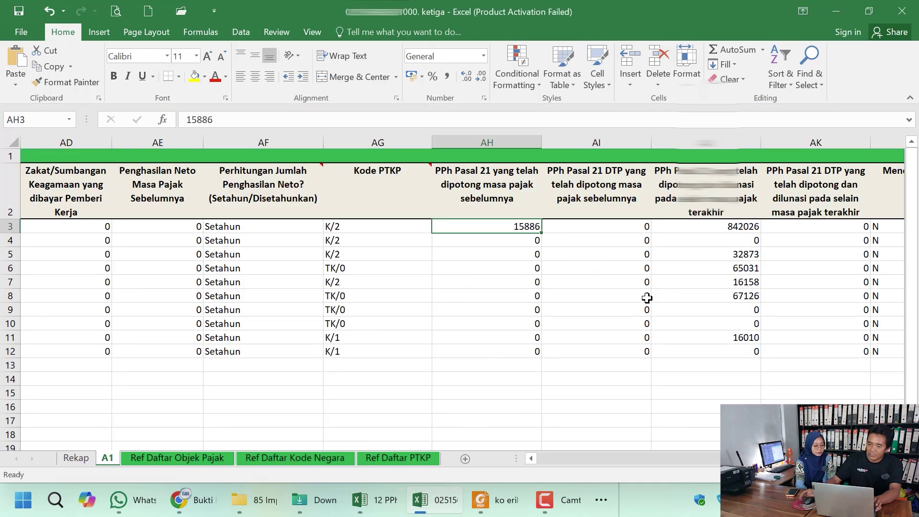
{"action": "type", "text": "0"}
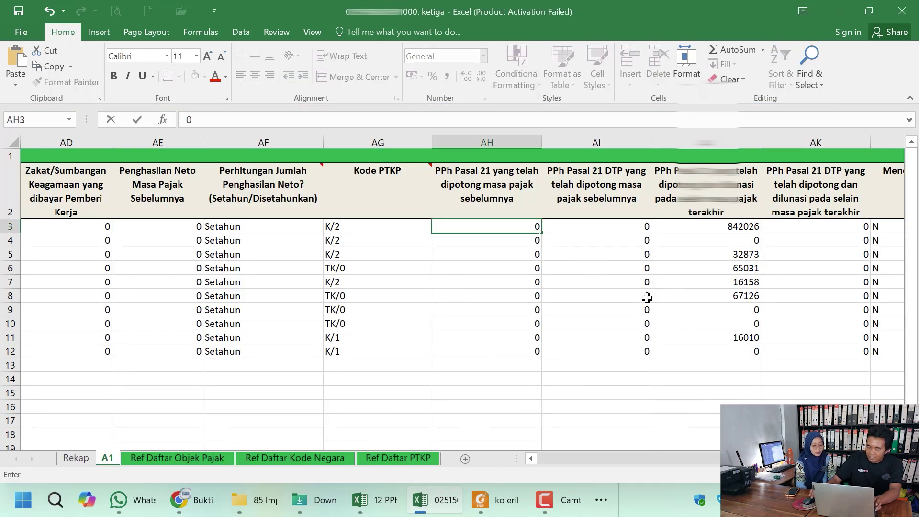
{"action": "key", "text": "Return"}
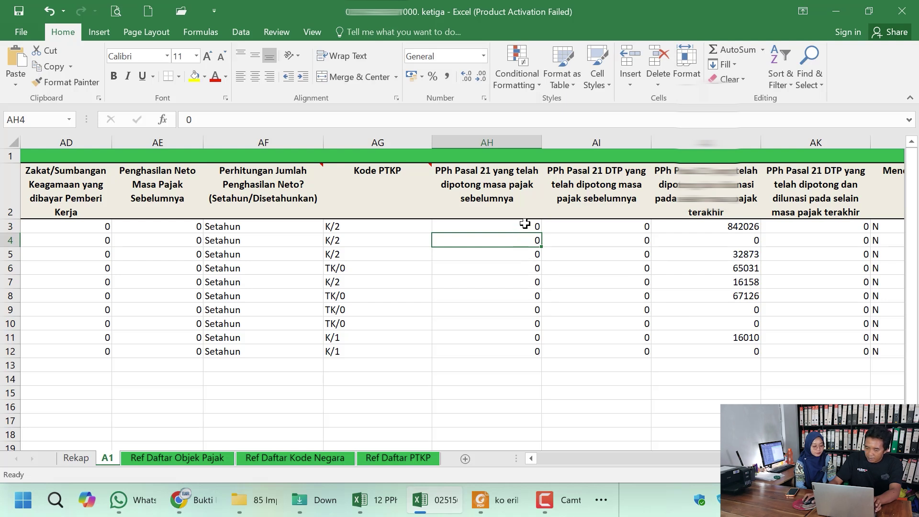
{"action": "left_click_drag", "start_coordinate": [525, 224], "coordinate": [526, 310]}
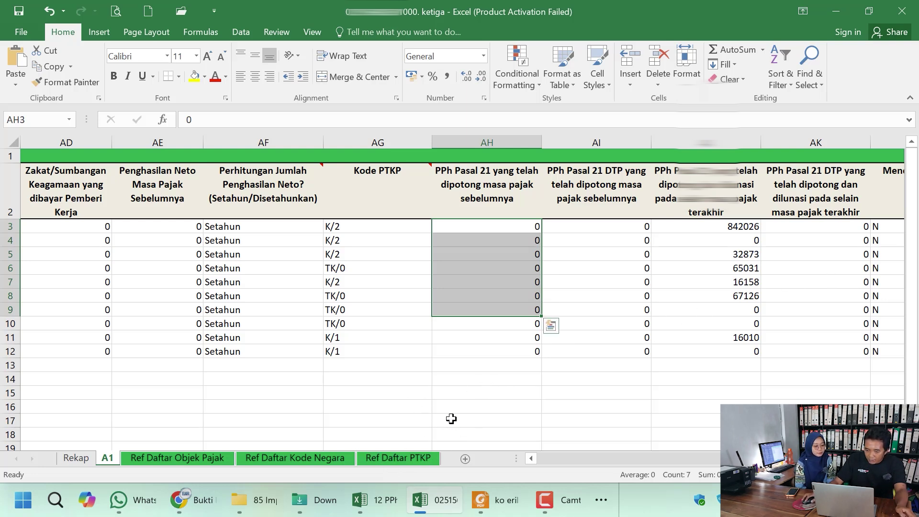
{"action": "left_click", "coordinate": [450, 408]}
- Switch to eBupot in Chrome, open the Tahunan list of PPh Pasal 21 slips and show 100 entries per page
{"action": "left_click", "coordinate": [207, 506]}
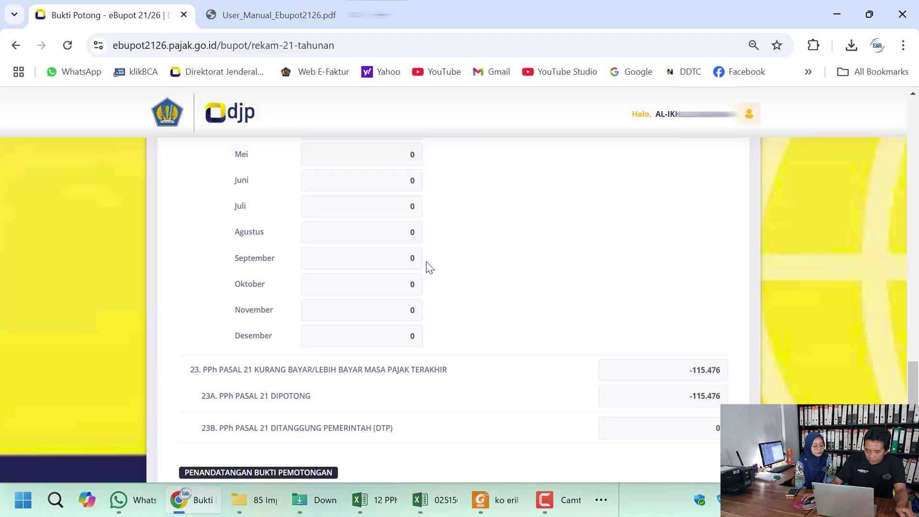
{"action": "scroll", "coordinate": [476, 311], "scroll_direction": "up", "scroll_amount": 15}
{"action": "scroll", "coordinate": [474, 314], "scroll_direction": "up", "scroll_amount": 20}
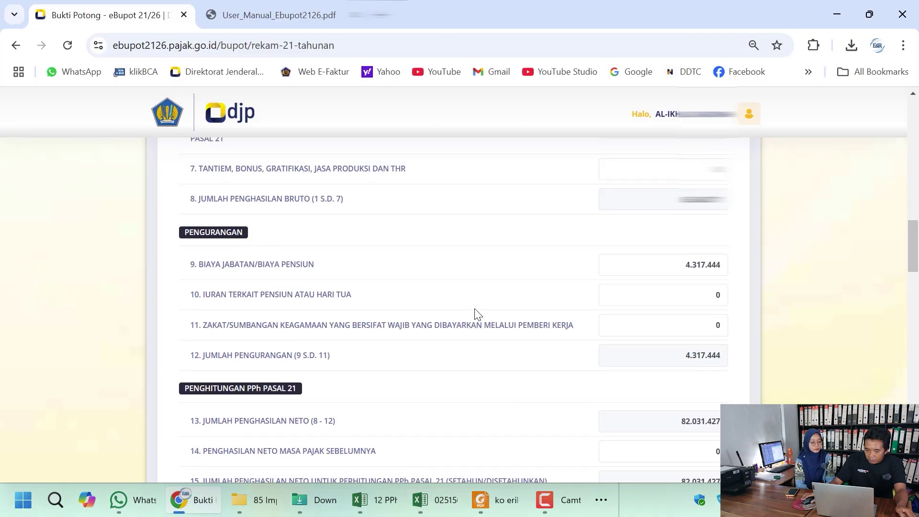
{"action": "scroll", "coordinate": [462, 317], "scroll_direction": "up", "scroll_amount": 5}
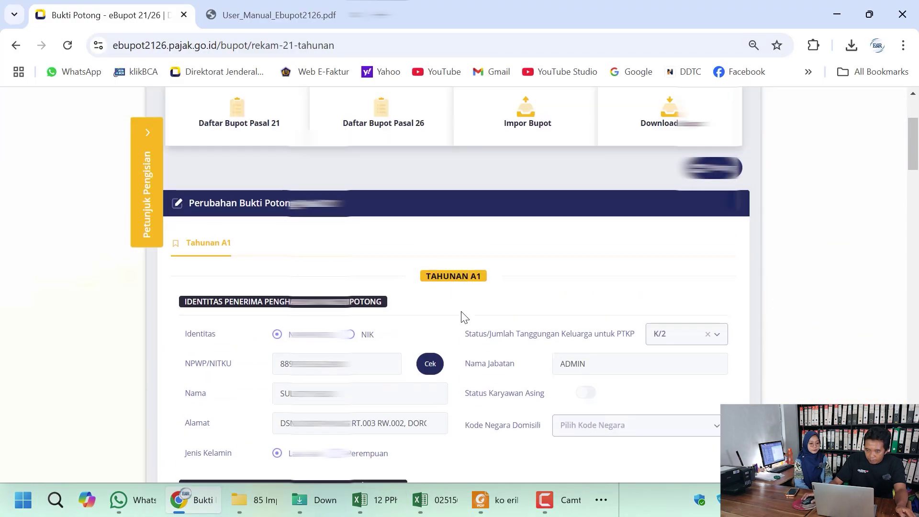
{"action": "left_click", "coordinate": [281, 202]}
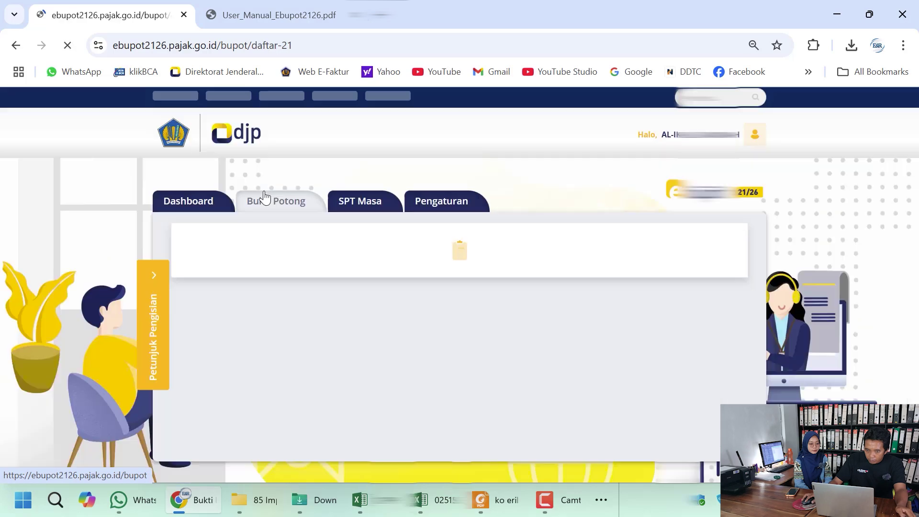
{"action": "scroll", "coordinate": [470, 418], "scroll_direction": "down", "scroll_amount": 1}
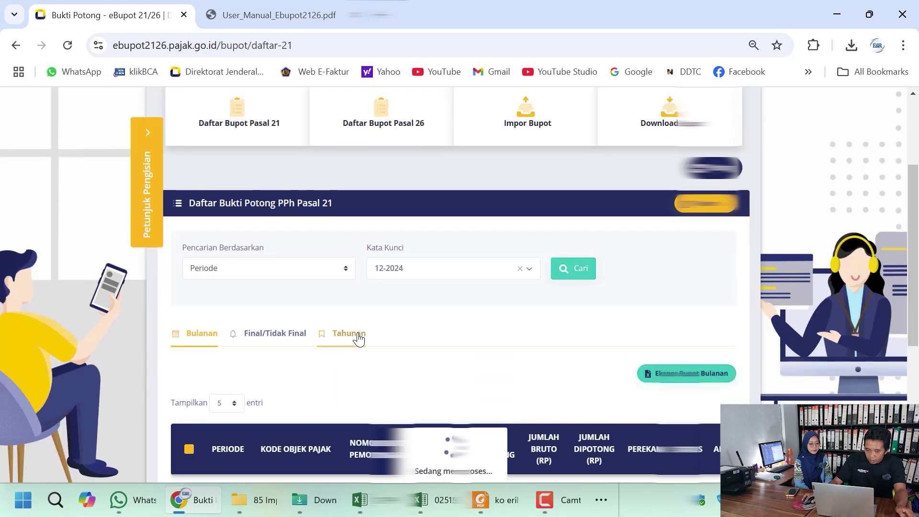
{"action": "left_click", "coordinate": [359, 335]}
{"action": "scroll", "coordinate": [512, 314], "scroll_direction": "down", "scroll_amount": 3}
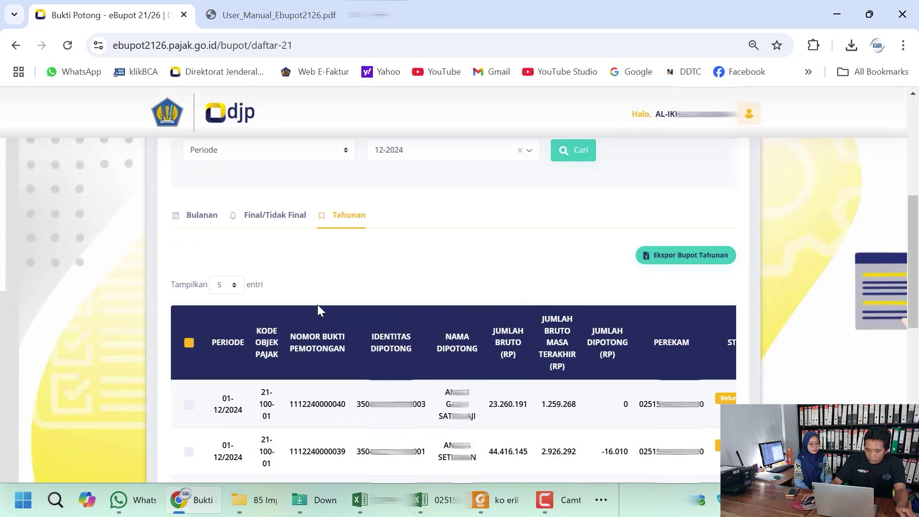
{"action": "left_click", "coordinate": [238, 291]}
{"action": "left_click", "coordinate": [229, 354]}
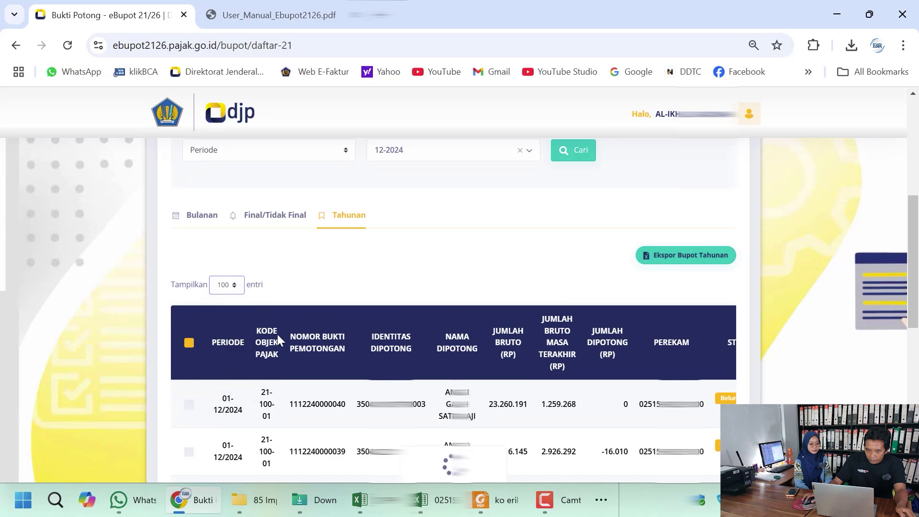
- Select all annual slips for 12-2024, delete them, and check the Tahunan list again
{"action": "left_click", "coordinate": [189, 342]}
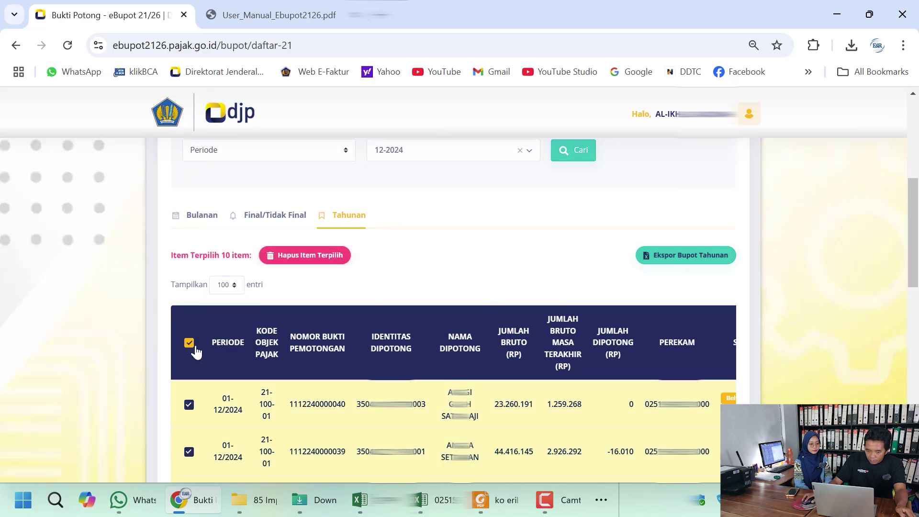
{"action": "left_click", "coordinate": [304, 255]}
{"action": "left_click", "coordinate": [478, 395]}
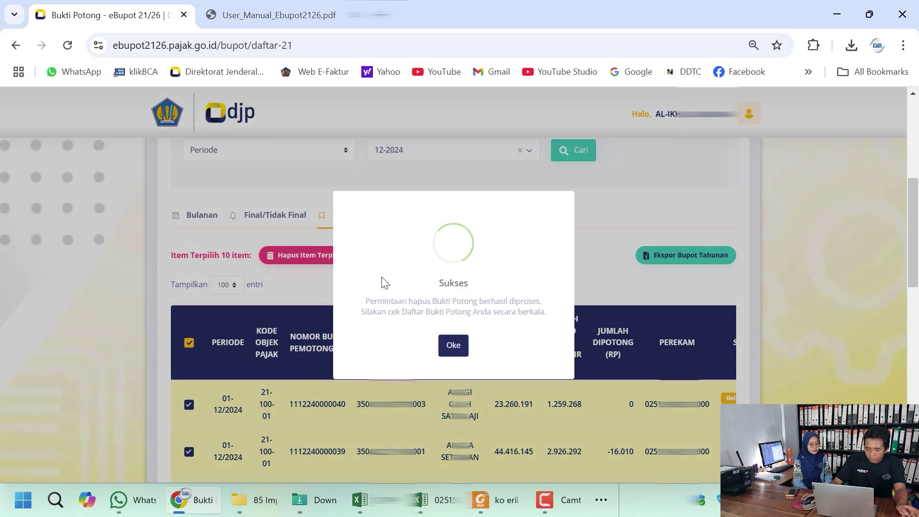
{"action": "left_click", "coordinate": [450, 348]}
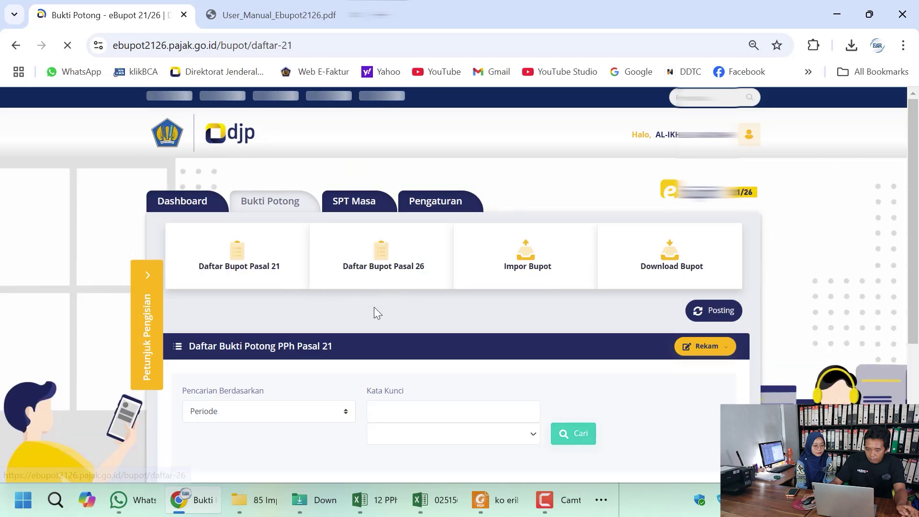
{"action": "scroll", "coordinate": [375, 309], "scroll_direction": "down", "scroll_amount": 8}
{"action": "scroll", "coordinate": [375, 306], "scroll_direction": "up", "scroll_amount": 4}
{"action": "left_click", "coordinate": [351, 315]}
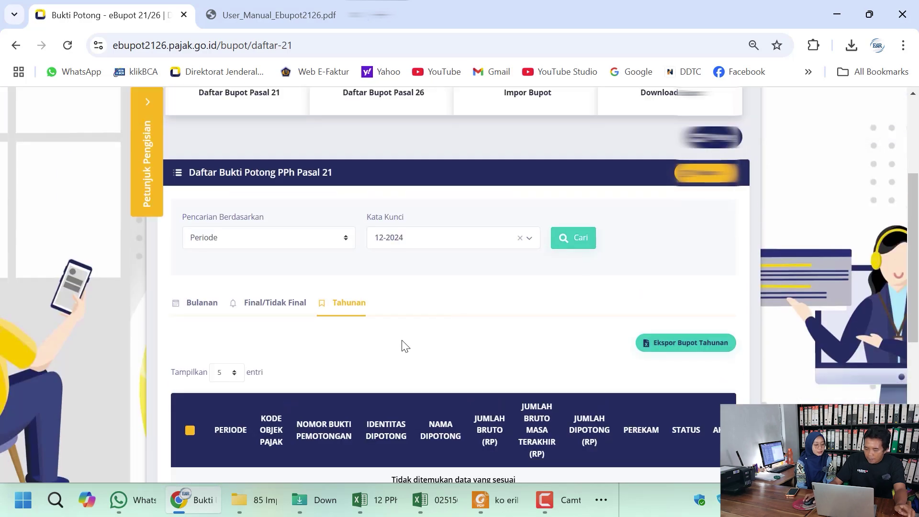
- Review the previous-period withholding in AH4:AH12 of the import workbook and the PPh 21 KB amounts in BG3:BG11 of Kary Tetap
{"action": "left_click", "coordinate": [433, 499]}
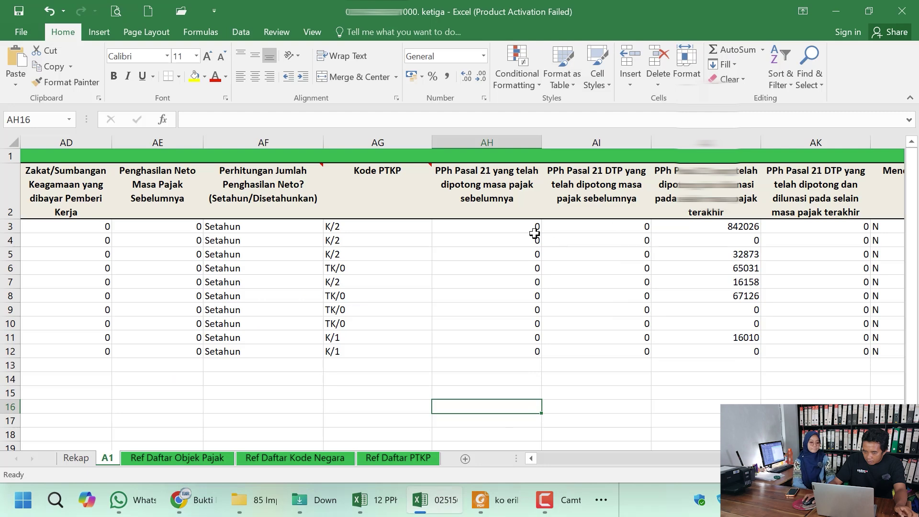
{"action": "left_click_drag", "start_coordinate": [533, 240], "coordinate": [516, 346]}
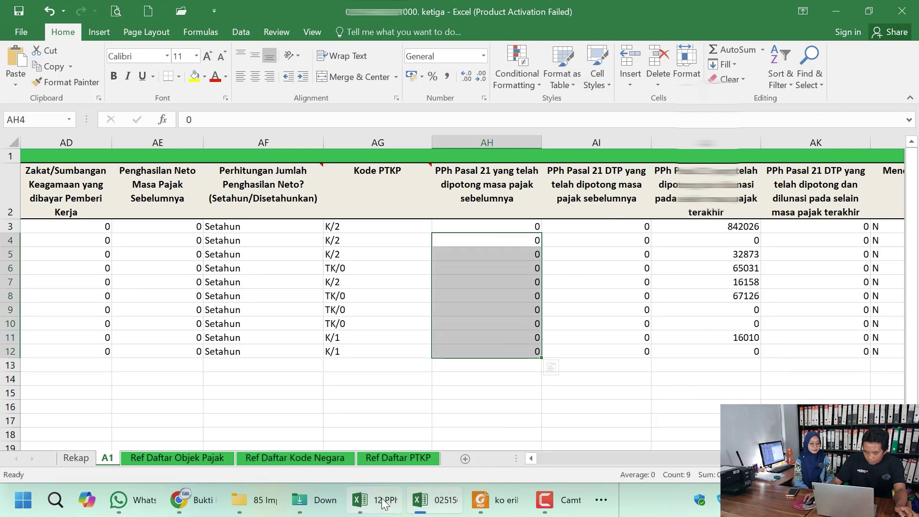
{"action": "left_click", "coordinate": [363, 500]}
{"action": "left_click_drag", "start_coordinate": [705, 204], "coordinate": [713, 321]}
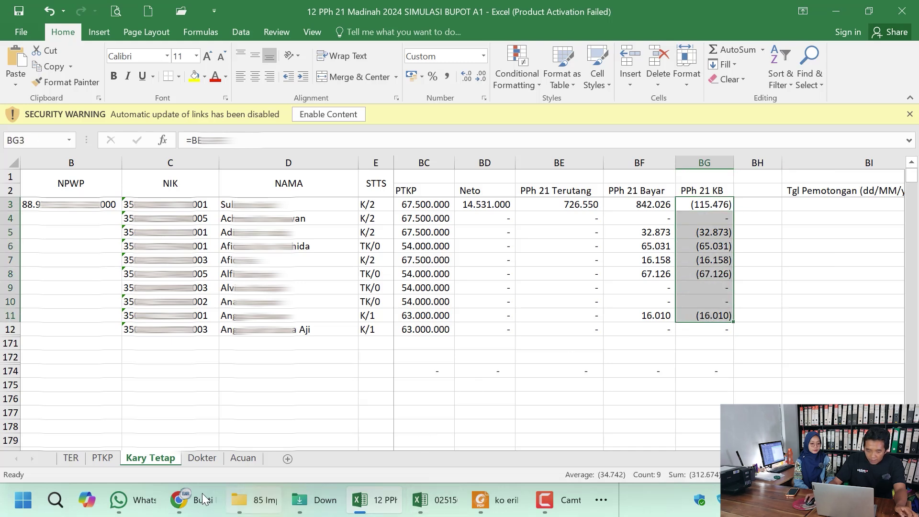
{"action": "left_click", "coordinate": [434, 499]}
{"action": "left_click", "coordinate": [666, 407]}
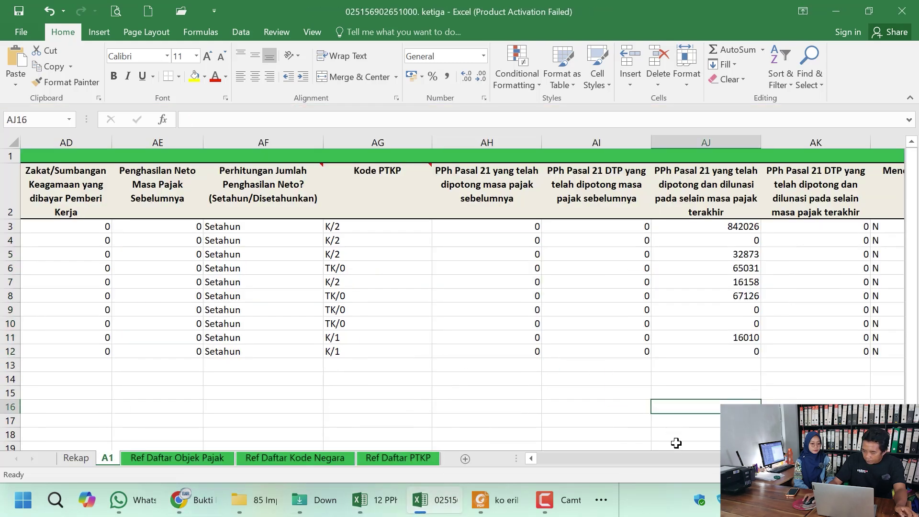
- Save the import workbook in Downloads under a new name, replacing the ending "ketiga" with "ke empat", and return to eBupot in Chrome
{"action": "left_click", "coordinate": [21, 31]}
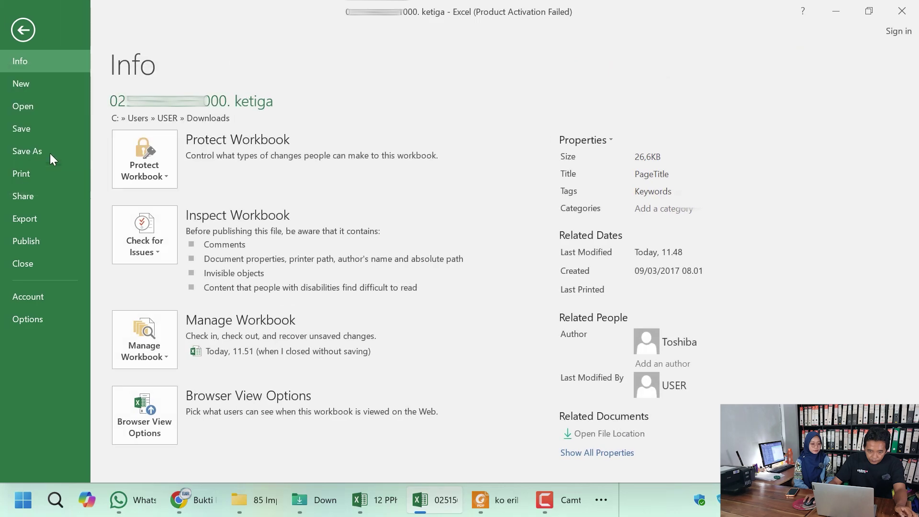
{"action": "left_click", "coordinate": [50, 151]}
{"action": "left_click", "coordinate": [382, 128]}
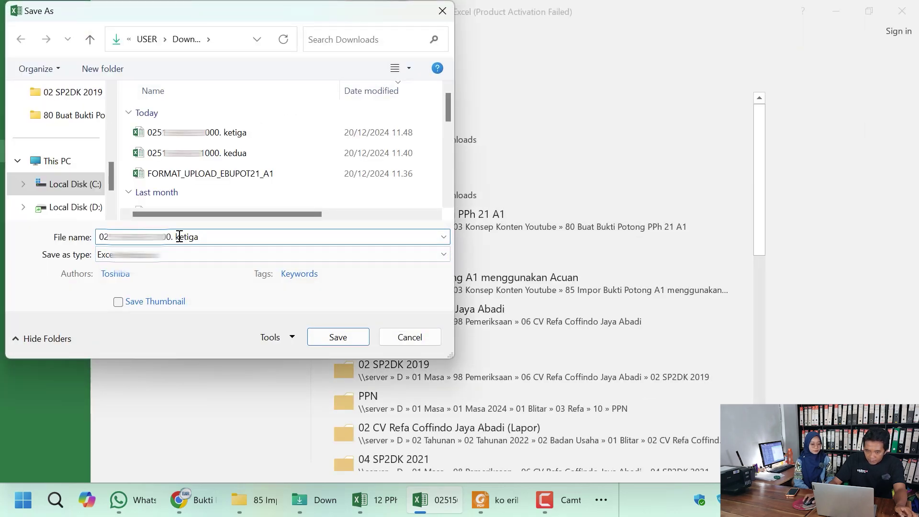
{"action": "left_click_drag", "start_coordinate": [181, 236], "coordinate": [315, 241]}
{"action": "key", "text": "BackSpace"}
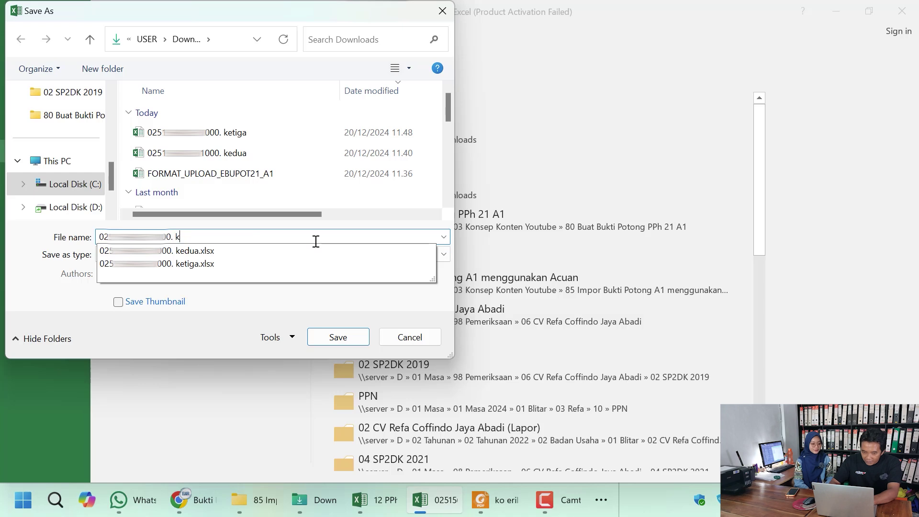
{"action": "type", "text": "e empat"}
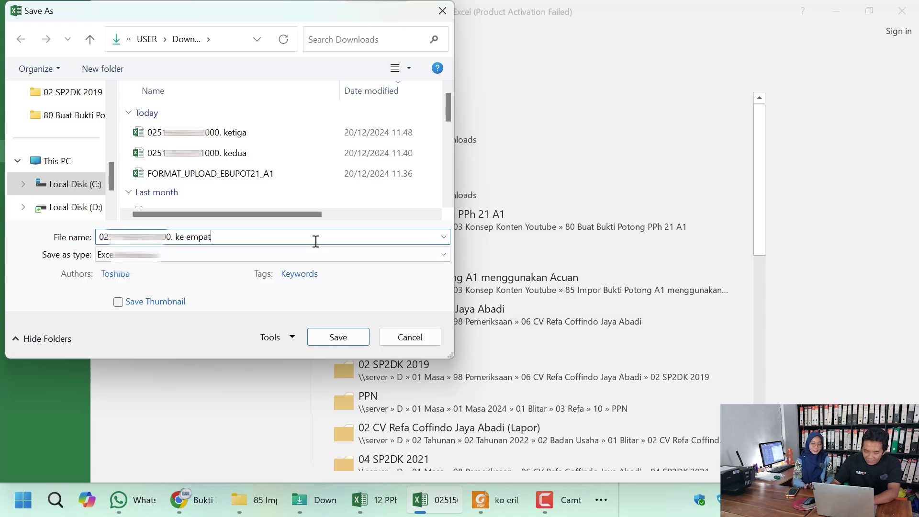
{"action": "left_click", "coordinate": [356, 336]}
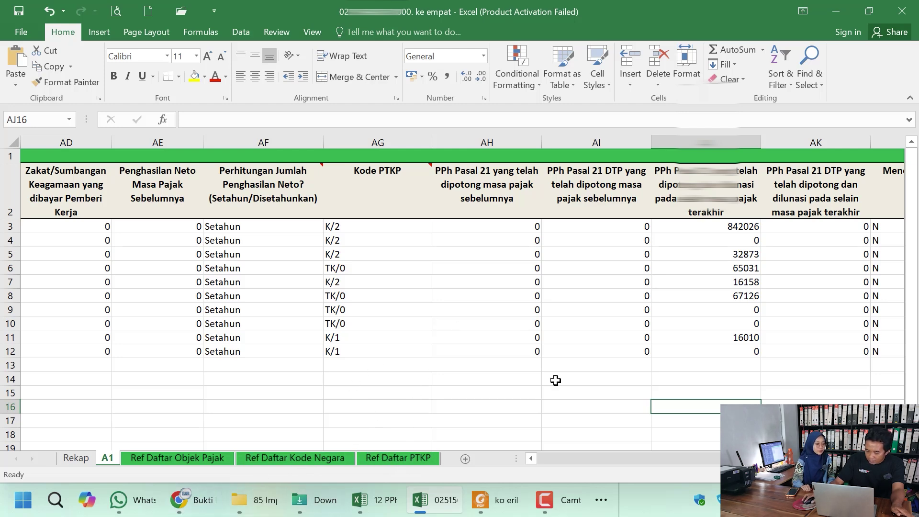
{"action": "left_click", "coordinate": [205, 510]}
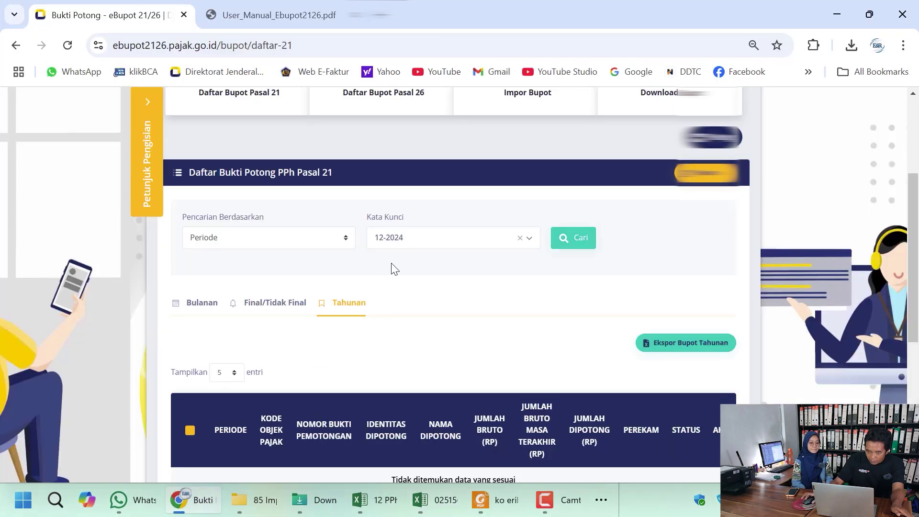
- Open the slip import form and set the slip type to Tahunan, tax year 2024 and tax period Desember
{"action": "scroll", "coordinate": [393, 268], "scroll_direction": "up", "scroll_amount": 3}
{"action": "left_click", "coordinate": [537, 234]}
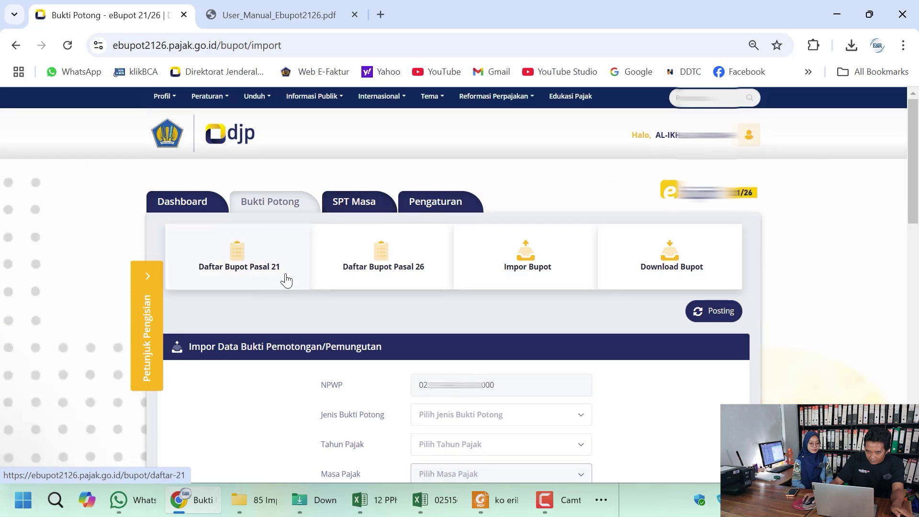
{"action": "left_click", "coordinate": [468, 414]}
{"action": "left_click", "coordinate": [460, 388]}
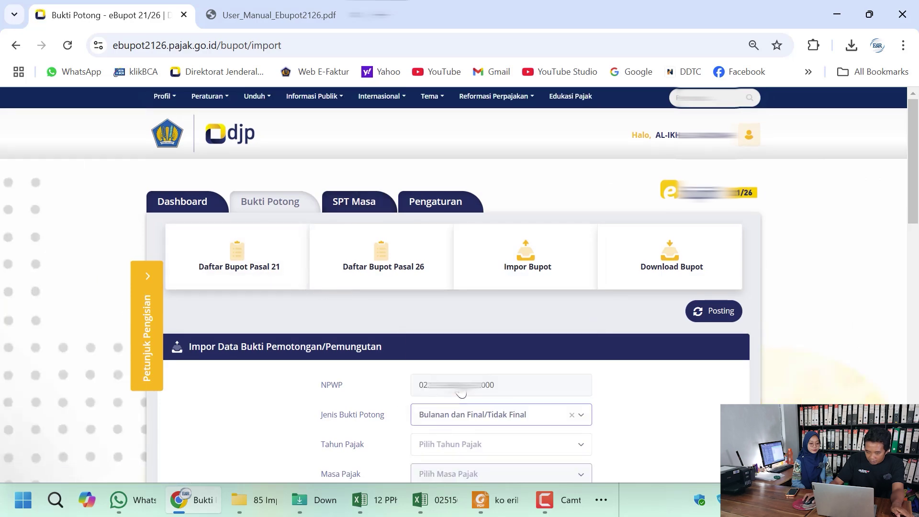
{"action": "left_click", "coordinate": [465, 414]}
{"action": "left_click", "coordinate": [461, 394]}
{"action": "scroll", "coordinate": [460, 388], "scroll_direction": "down", "scroll_amount": 3}
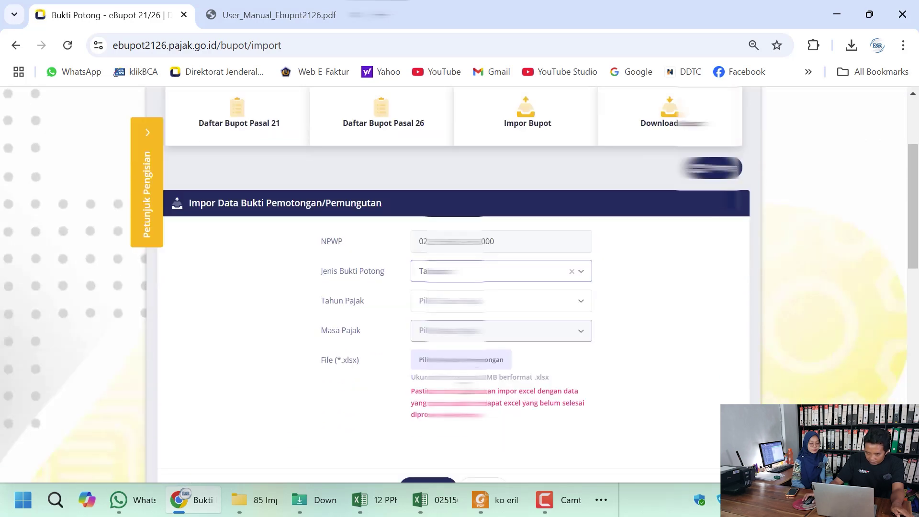
{"action": "left_click", "coordinate": [459, 311]}
- Choose the import workbook ending in "ke empat" from Downloads, upload it and acknowledge the result
{"action": "left_click", "coordinate": [442, 357]}
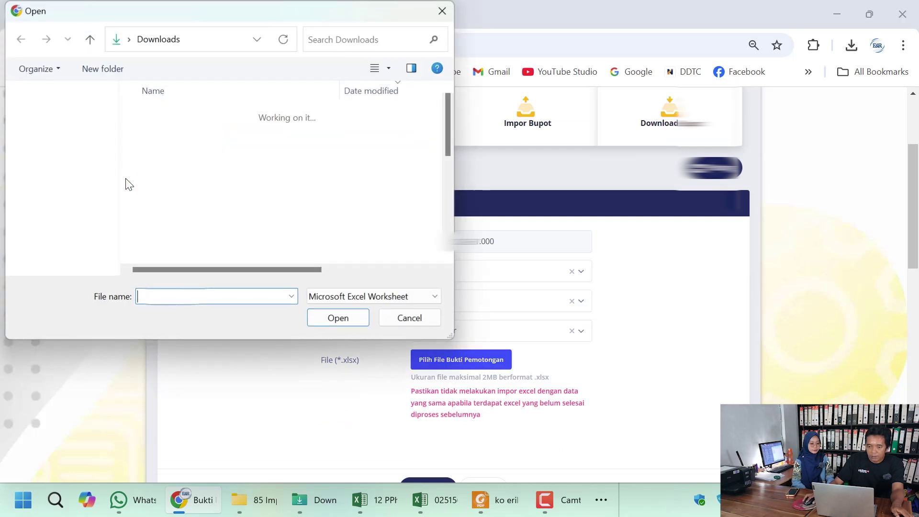
{"action": "left_click", "coordinate": [230, 132]}
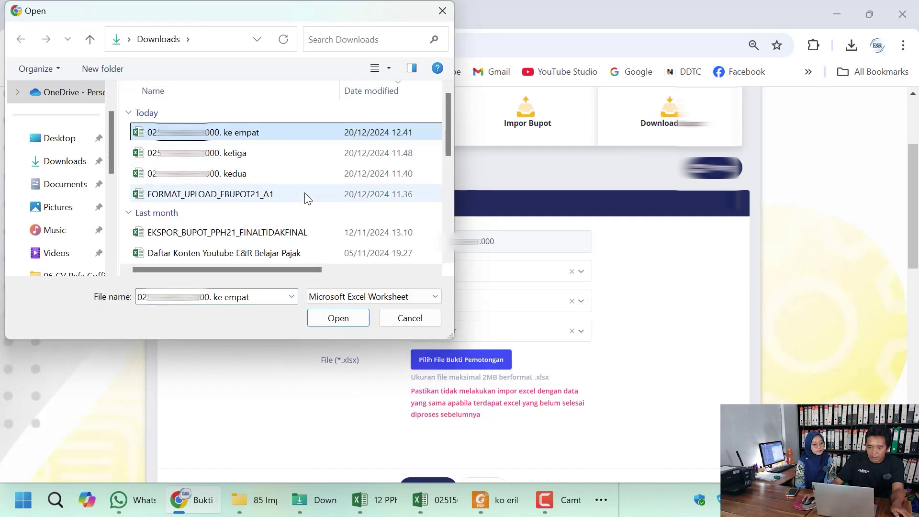
{"action": "left_click", "coordinate": [341, 318]}
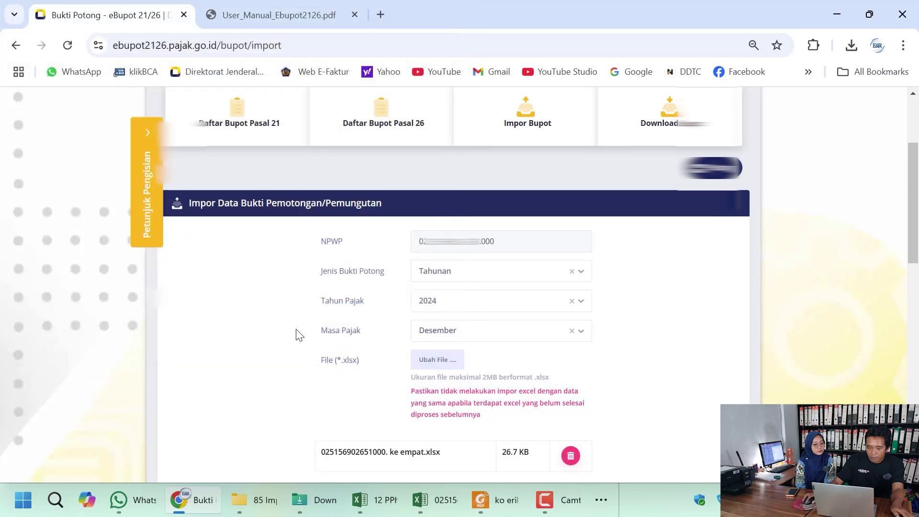
{"action": "scroll", "coordinate": [613, 351], "scroll_direction": "down", "scroll_amount": 3}
{"action": "left_click", "coordinate": [430, 413]}
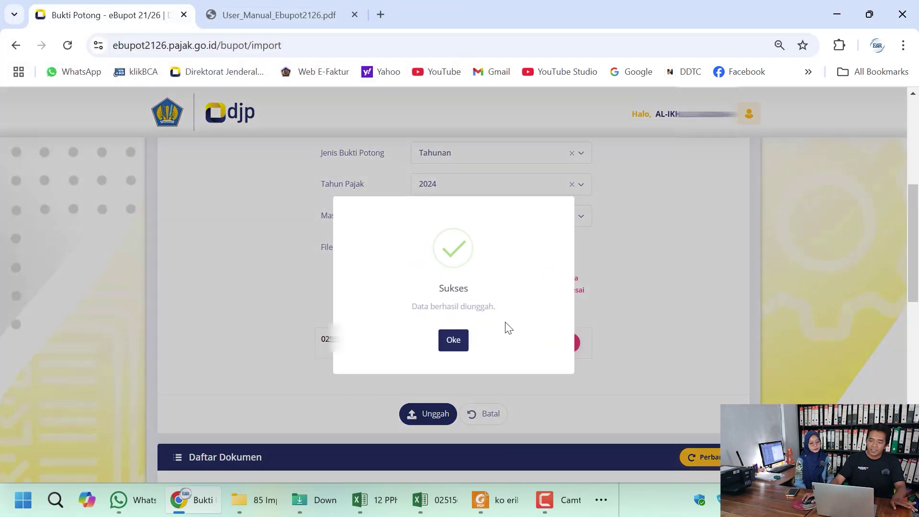
{"action": "left_click", "coordinate": [453, 341]}
- Check the validation status of the uploaded workbook in the Tahunan list of Daftar Dokumen
{"action": "scroll", "coordinate": [652, 317], "scroll_direction": "down", "scroll_amount": 3}
{"action": "scroll", "coordinate": [652, 317], "scroll_direction": "down", "scroll_amount": 2}
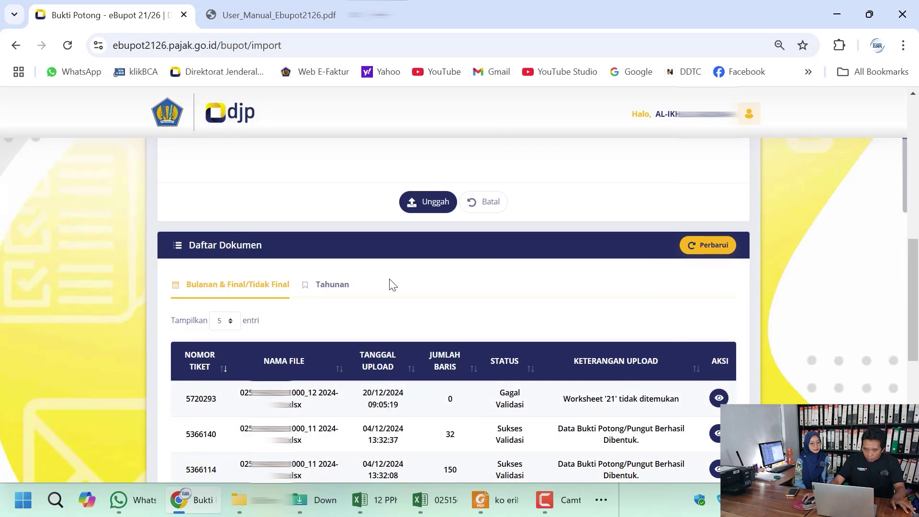
{"action": "left_click", "coordinate": [330, 293]}
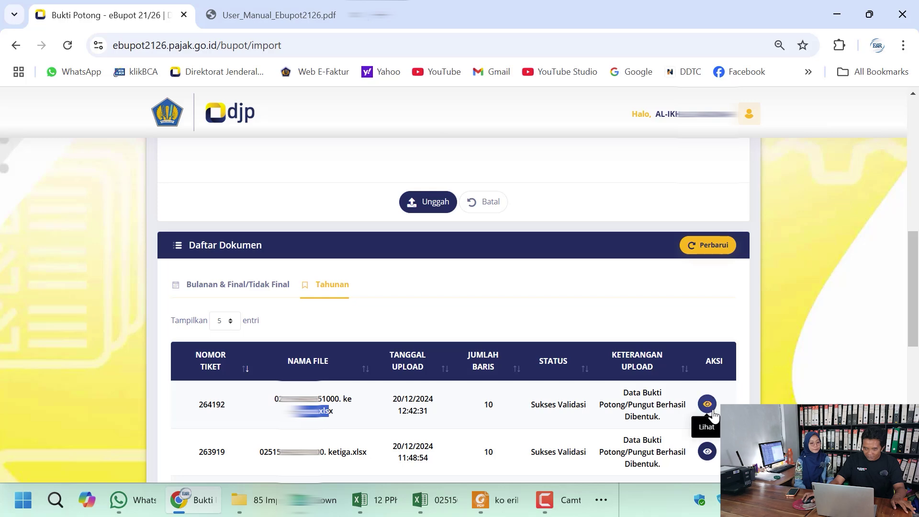
- Open page 2 of the Tahunan list of PPh Pasal 21 slips and bring the slips' action column into view
{"action": "scroll", "coordinate": [692, 311], "scroll_direction": "up", "scroll_amount": 10}
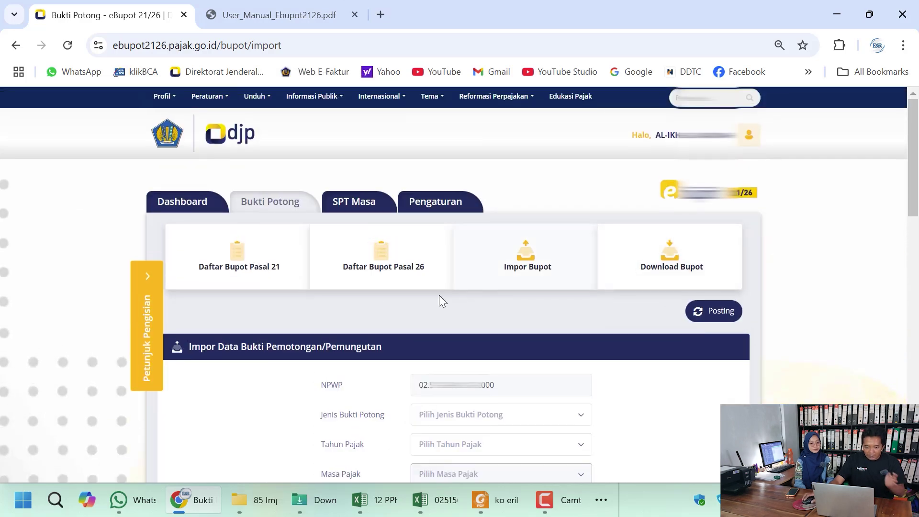
{"action": "left_click", "coordinate": [250, 254]}
{"action": "scroll", "coordinate": [451, 328], "scroll_direction": "down", "scroll_amount": 3}
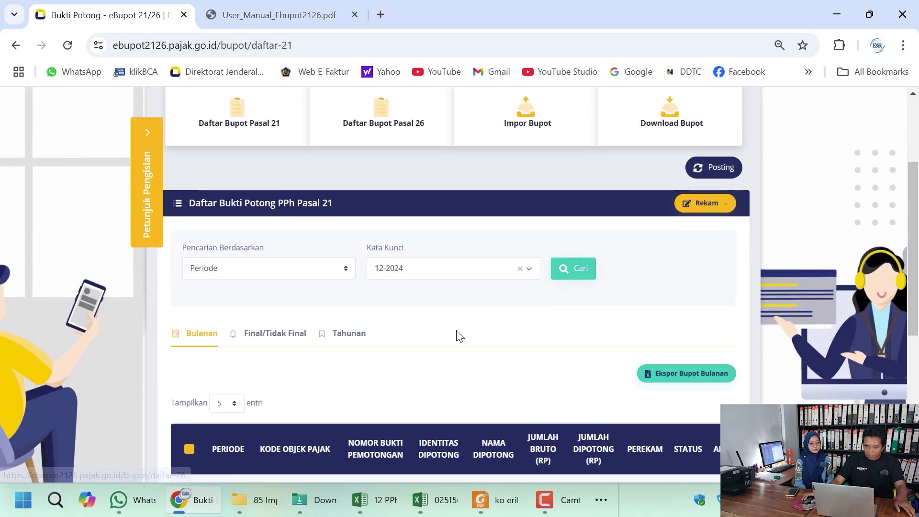
{"action": "left_click", "coordinate": [349, 334]}
{"action": "scroll", "coordinate": [431, 325], "scroll_direction": "down", "scroll_amount": 6}
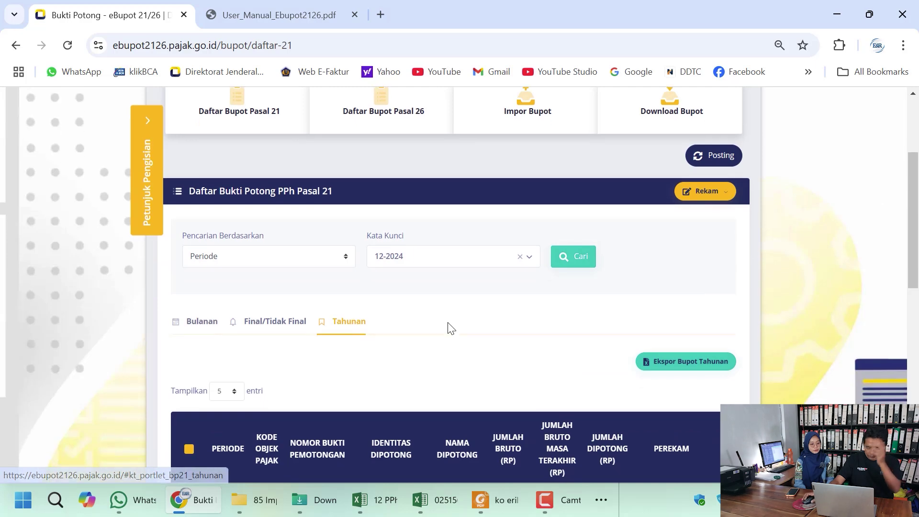
{"action": "left_click", "coordinate": [677, 419]}
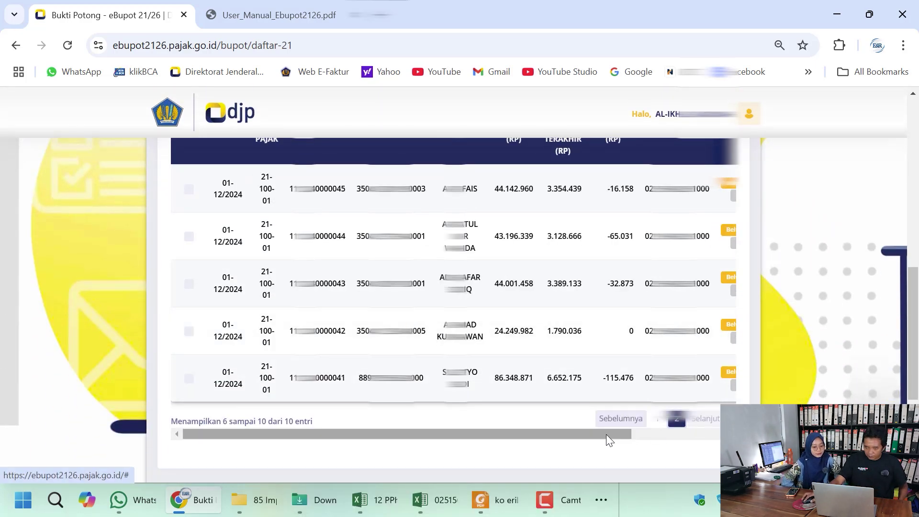
{"action": "left_click_drag", "start_coordinate": [606, 434], "coordinate": [716, 434]}
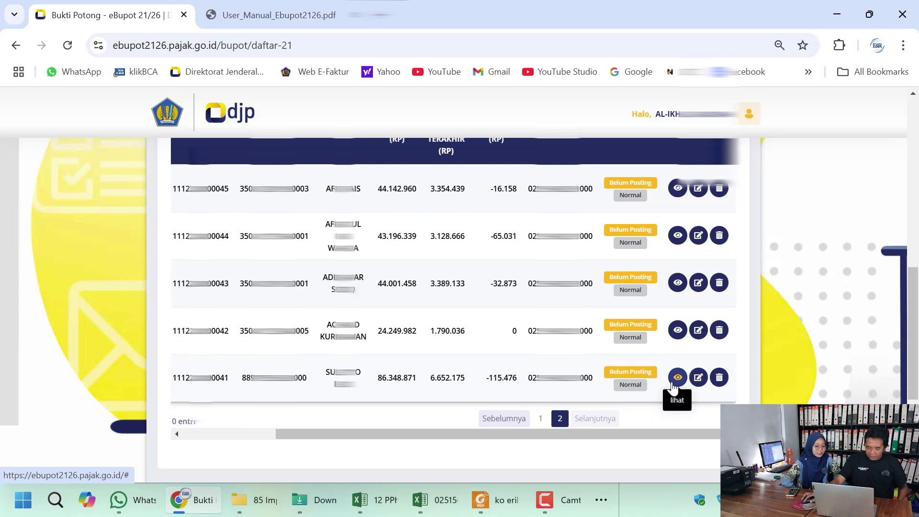
- Preview the last slip on page 2, save it in Downloads as "download (3)" and open the PDF
{"action": "left_click", "coordinate": [676, 378]}
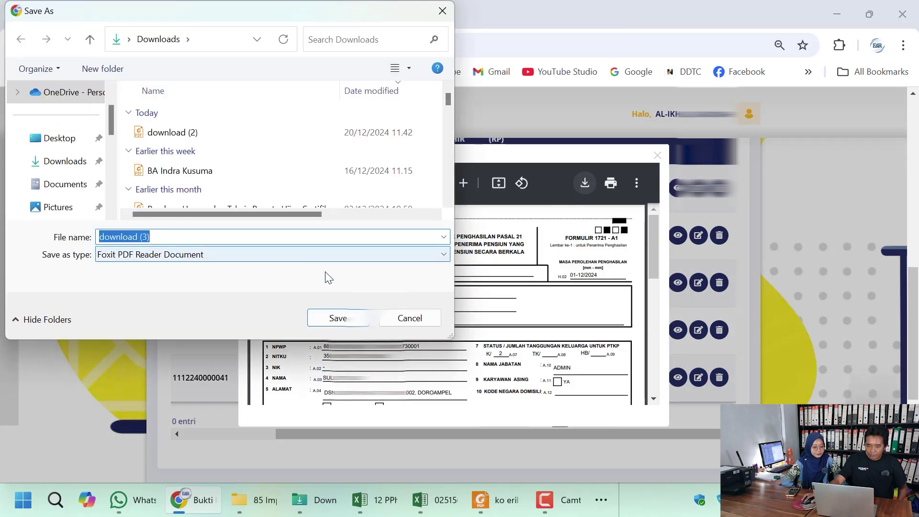
{"action": "left_click", "coordinate": [340, 318]}
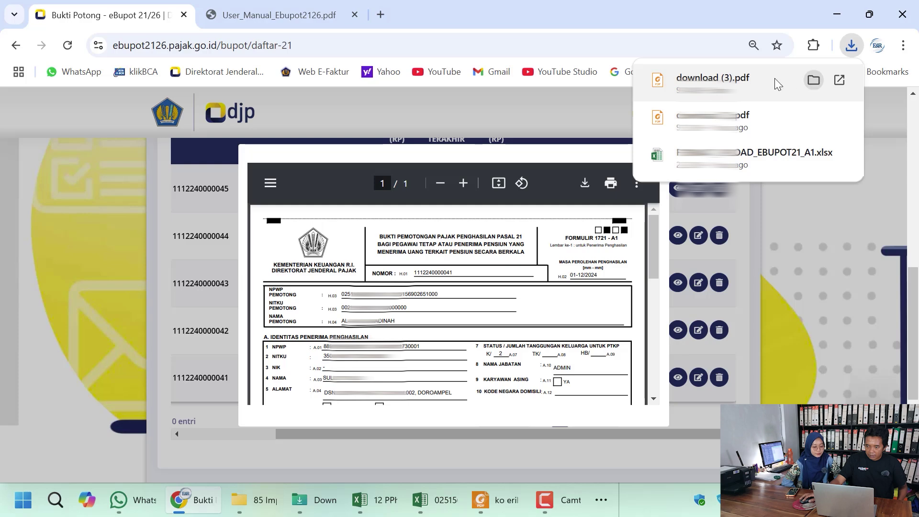
{"action": "left_click", "coordinate": [774, 78]}
- Review the PPh Pasal 21 calculation in the slip PDF and compare item 23a with BG3 of Kary Tetap in Excel
{"action": "scroll", "coordinate": [502, 324], "scroll_direction": "down", "scroll_amount": 3}
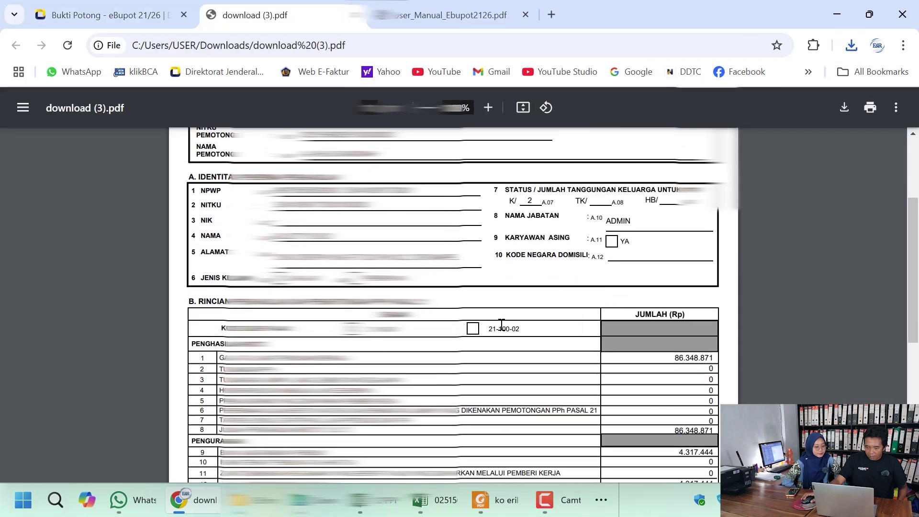
{"action": "scroll", "coordinate": [501, 324], "scroll_direction": "down", "scroll_amount": 6}
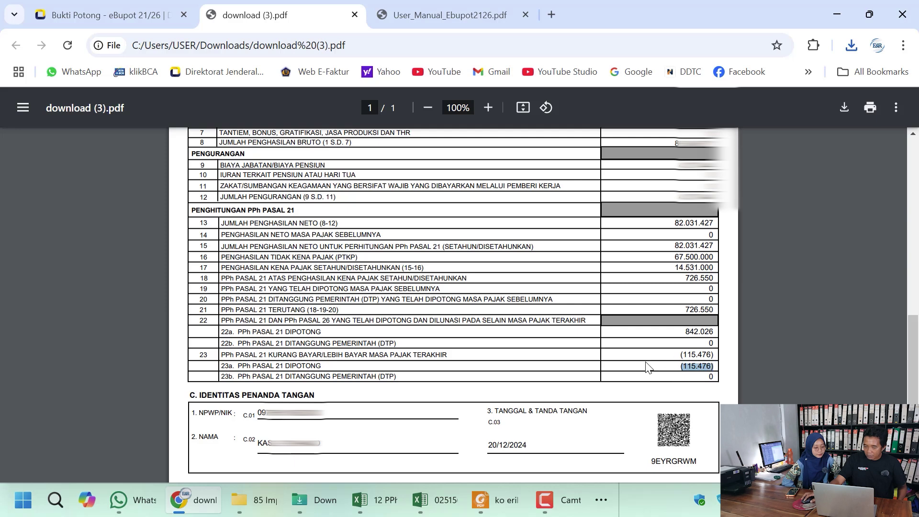
{"action": "left_click", "coordinate": [371, 500]}
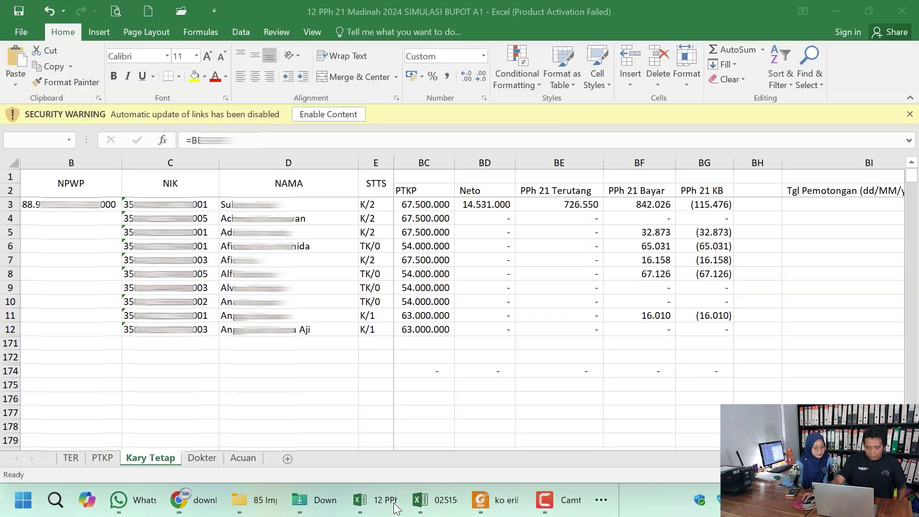
{"action": "left_click", "coordinate": [722, 204]}
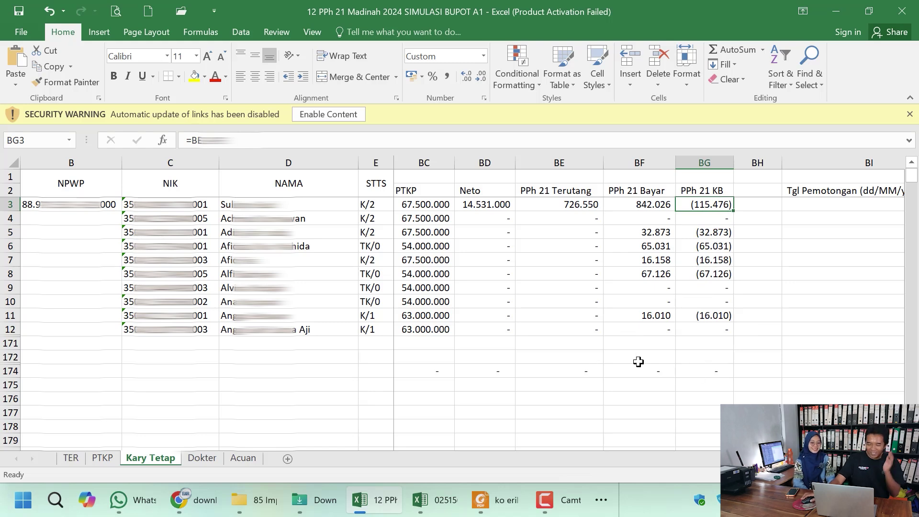
{"action": "left_click", "coordinate": [205, 501]}
{"action": "scroll", "coordinate": [470, 336], "scroll_direction": "up", "scroll_amount": 6}
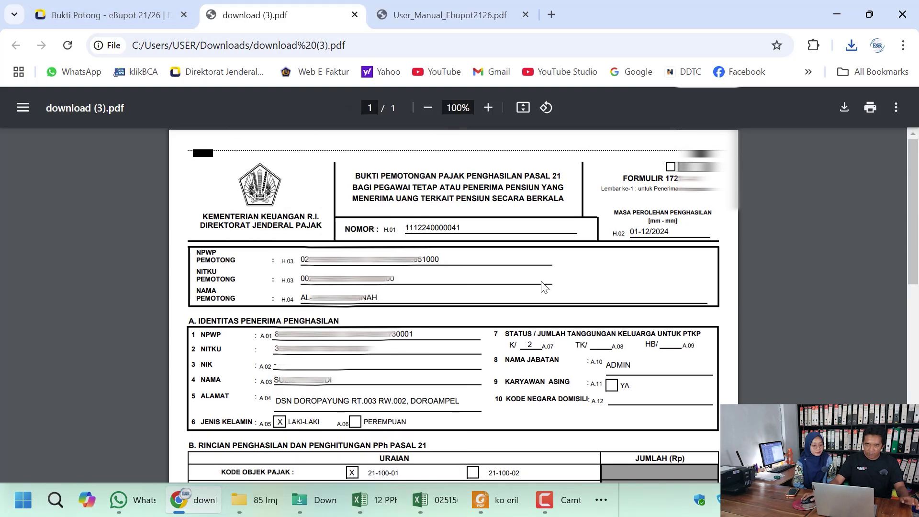
- Close the slip preview in eBupot and view the Download Bupot list for SPT Masa PPh 21/26
{"action": "left_click", "coordinate": [157, 14]}
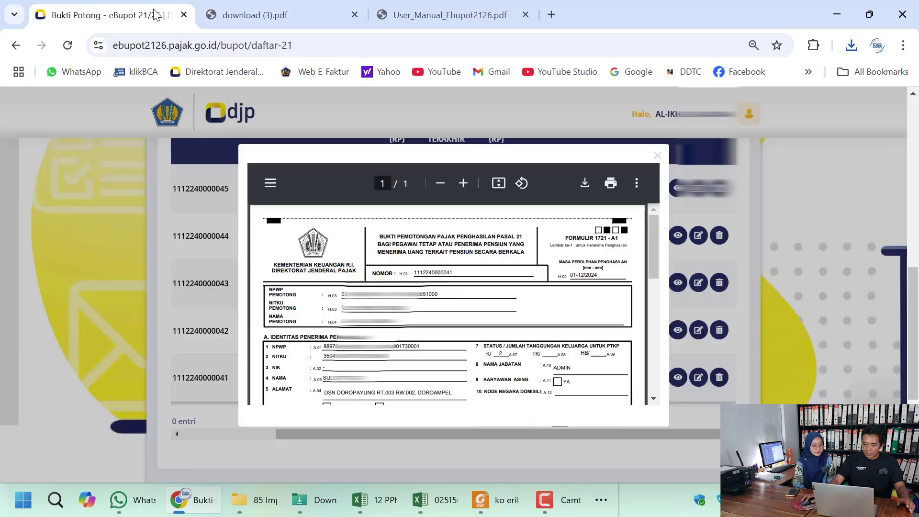
{"action": "left_click", "coordinate": [657, 155]}
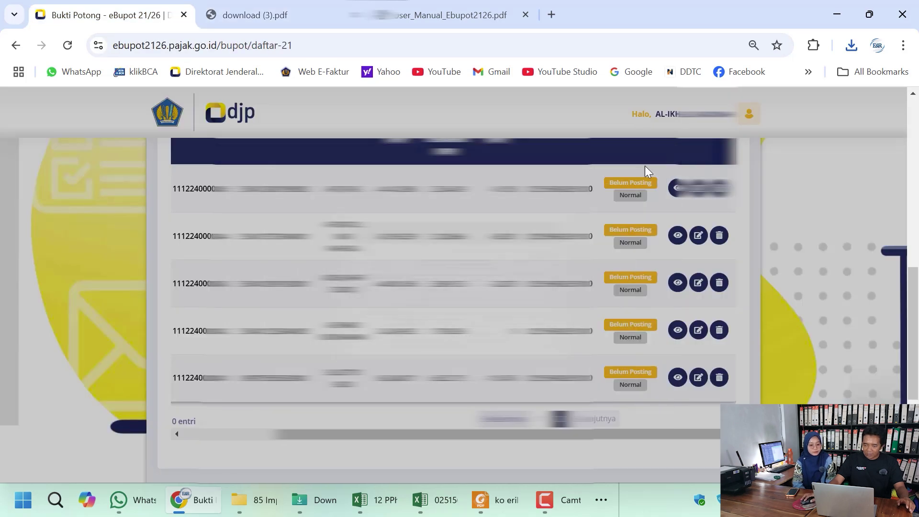
{"action": "scroll", "coordinate": [610, 345], "scroll_direction": "up", "scroll_amount": 5}
{"action": "scroll", "coordinate": [611, 351], "scroll_direction": "up", "scroll_amount": 4}
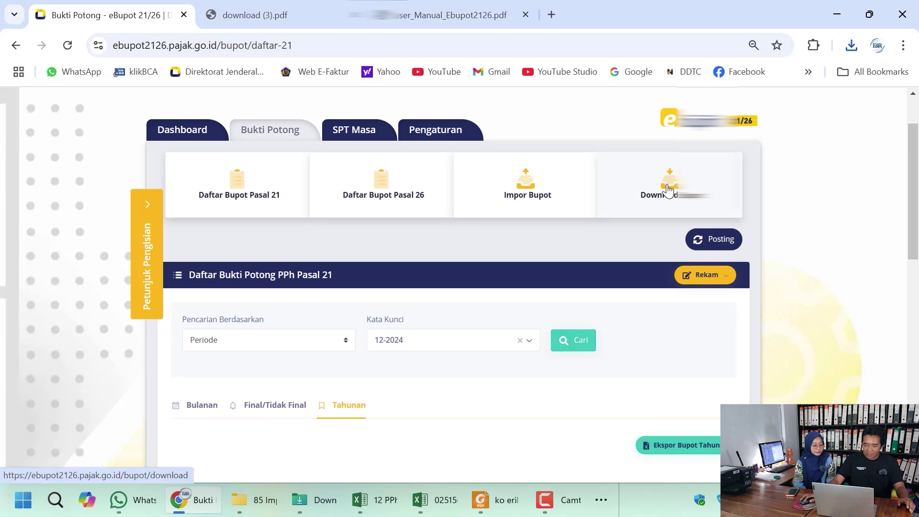
{"action": "left_click", "coordinate": [669, 190]}
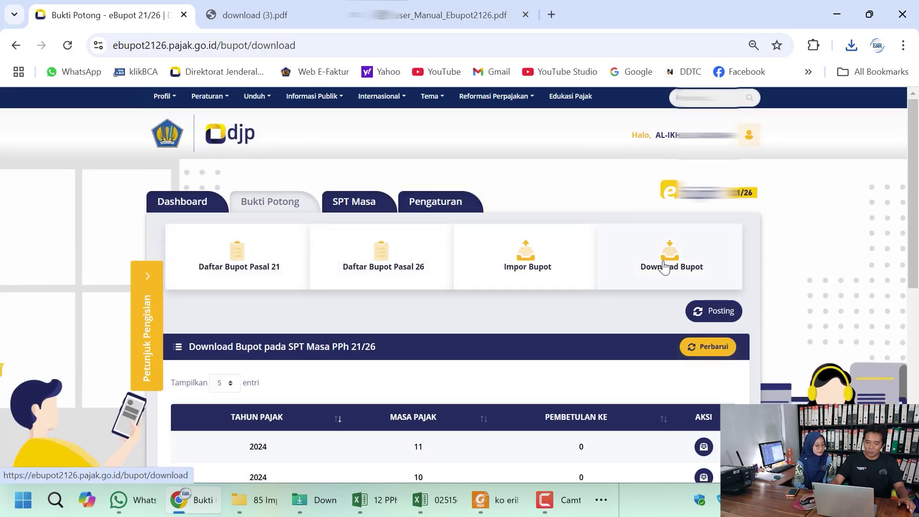
{"action": "scroll", "coordinate": [663, 267], "scroll_direction": "down", "scroll_amount": 2}
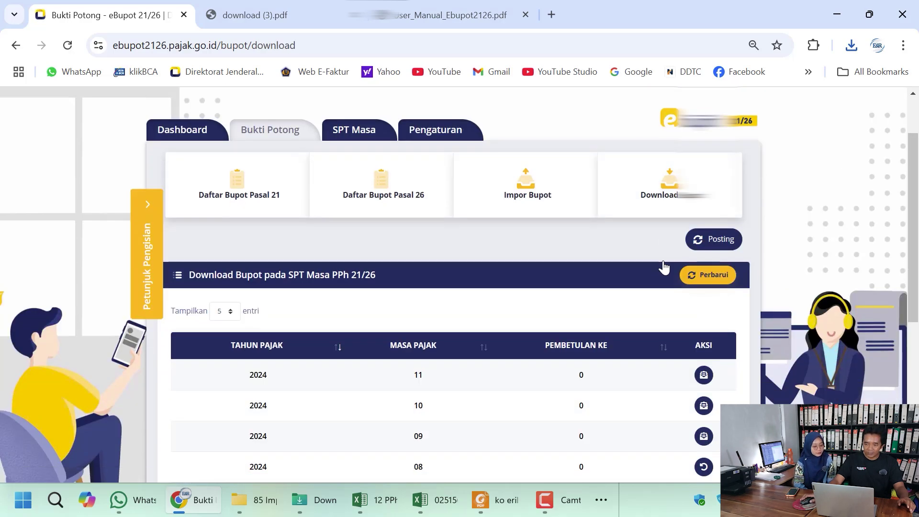